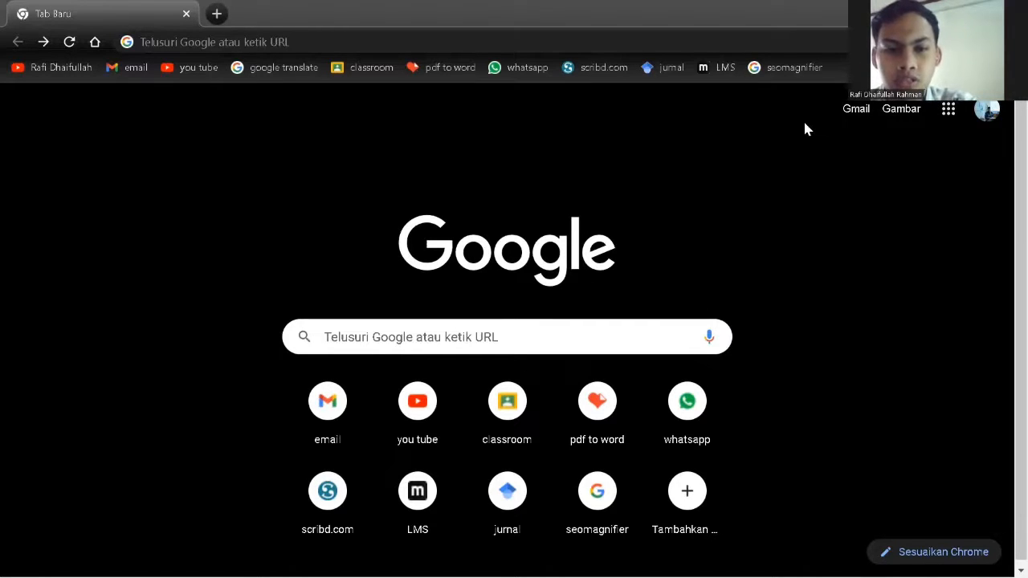
# - Search the web for idcloudhost and open the IDCloudHost website from the results
pyautogui.click(650, 42)
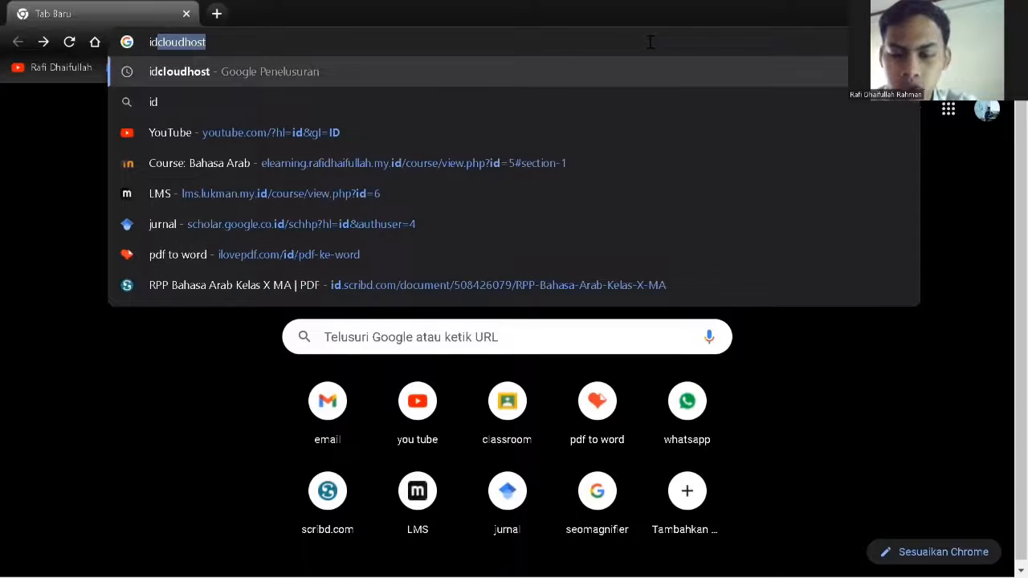
pyautogui.press('Return')
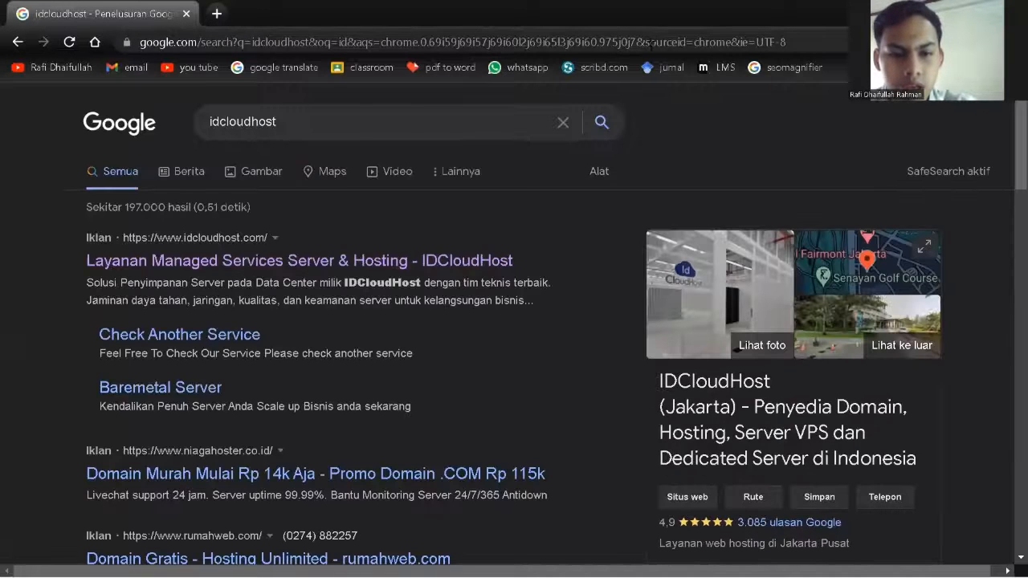
pyautogui.click(322, 261)
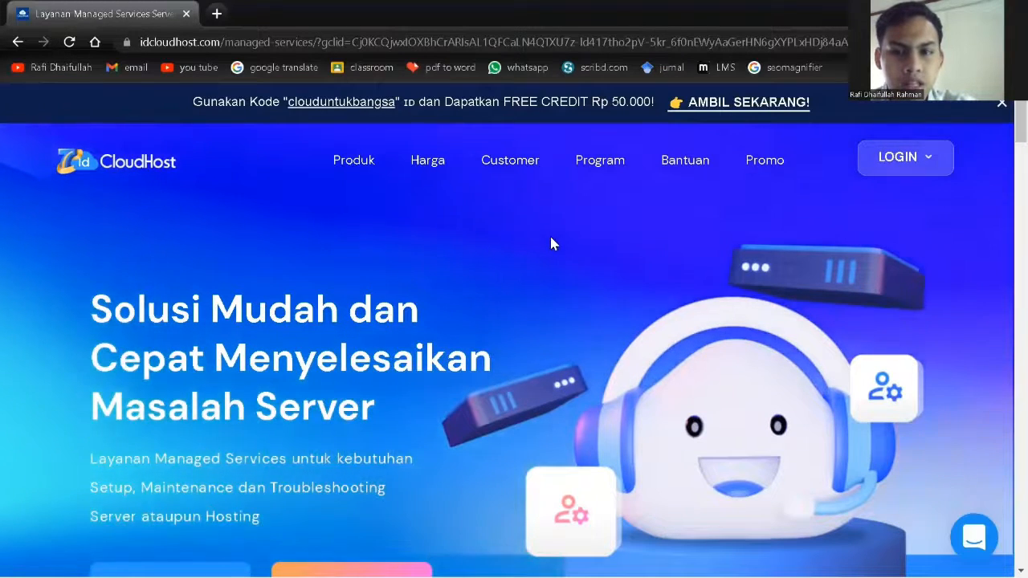
pyautogui.scroll(-3, 551, 243)
pyautogui.scroll(3, 482, 225)
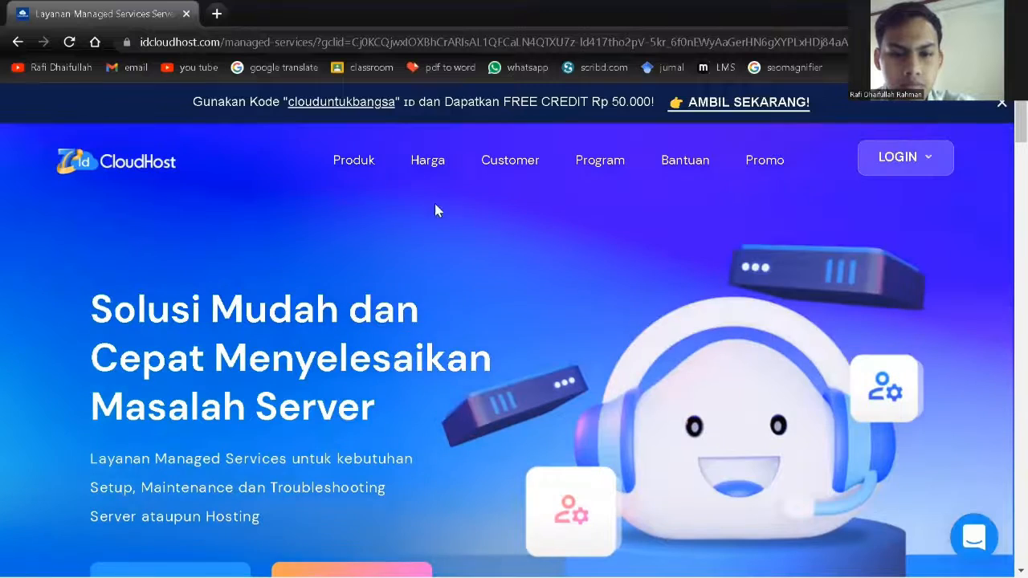
# - Open the Cloud Hosting product page and order the Starter Pro package from the Personal & UKM plans
pyautogui.moveTo(360, 169)
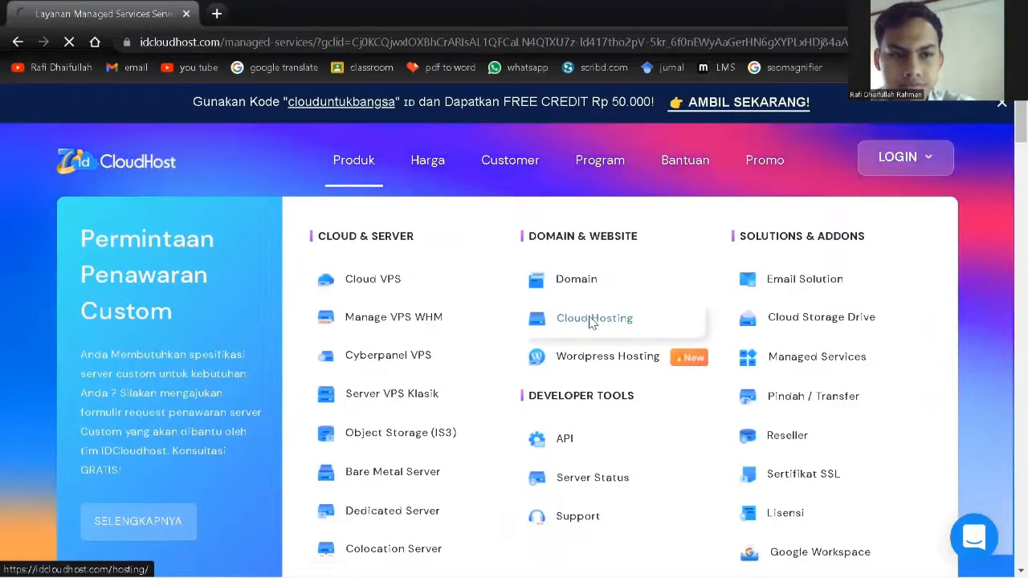
pyautogui.click(589, 322)
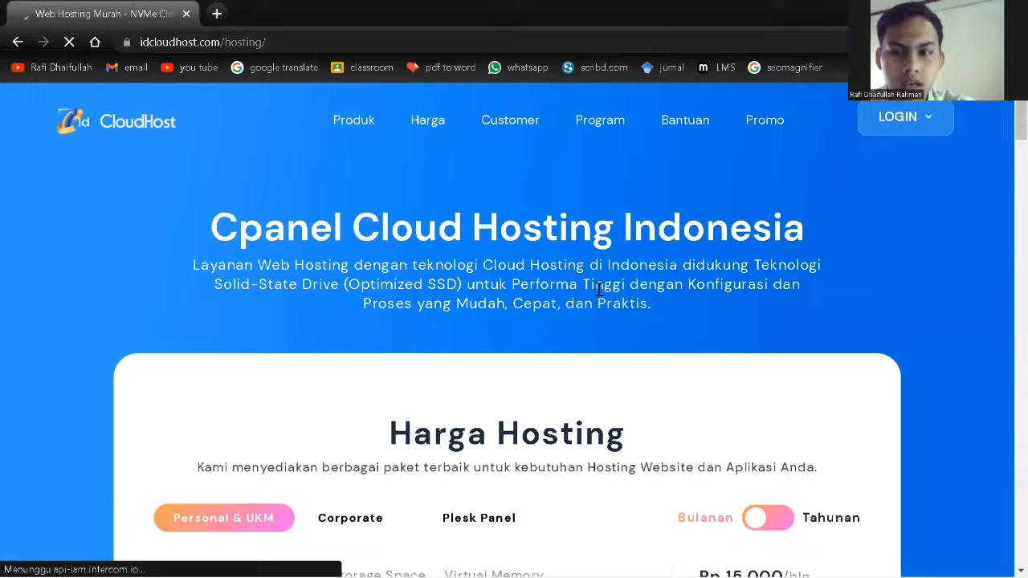
pyautogui.scroll(-3, 611, 300)
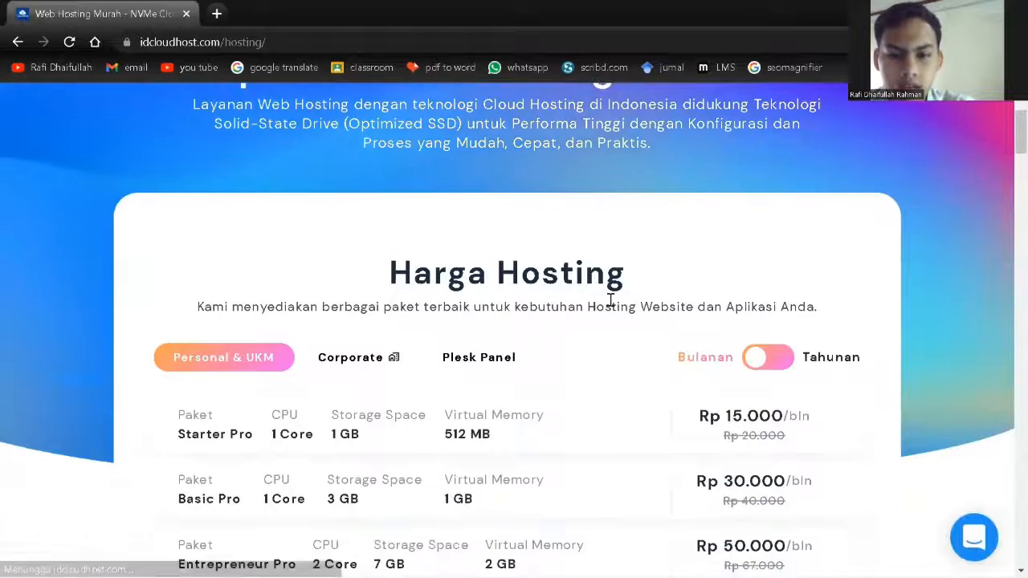
pyautogui.scroll(-1, 611, 300)
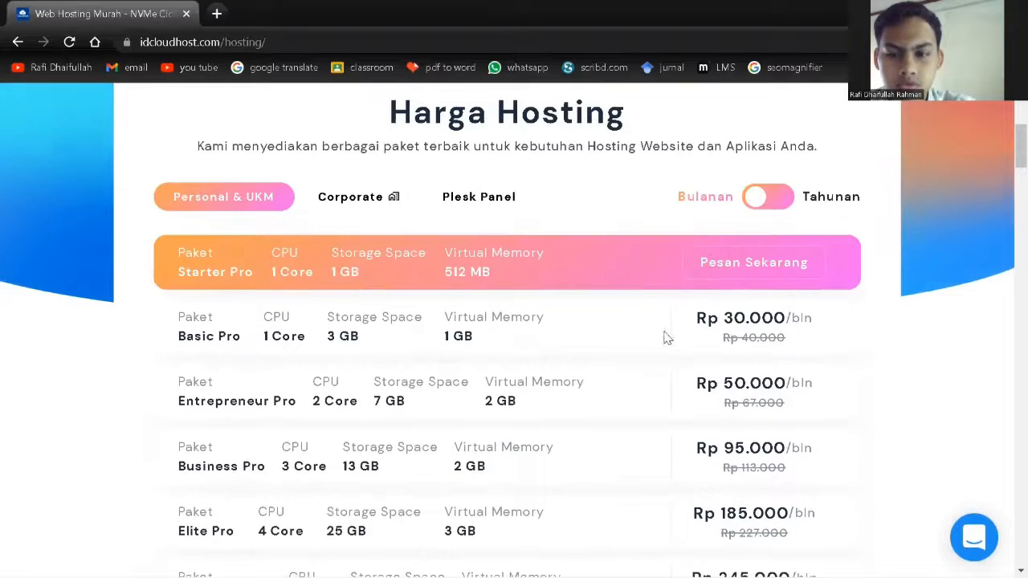
pyautogui.scroll(-3, 666, 338)
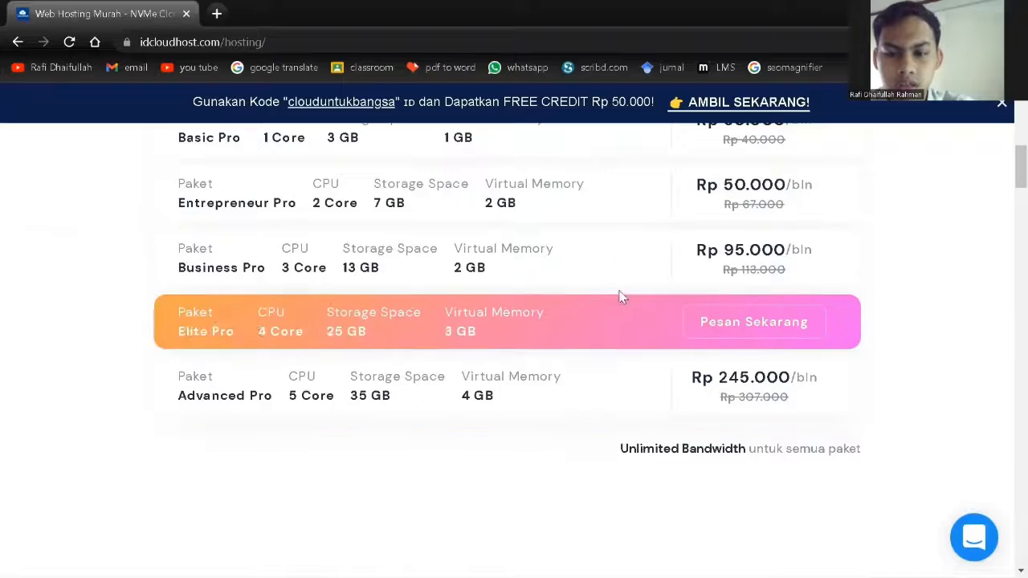
pyautogui.scroll(4, 600, 342)
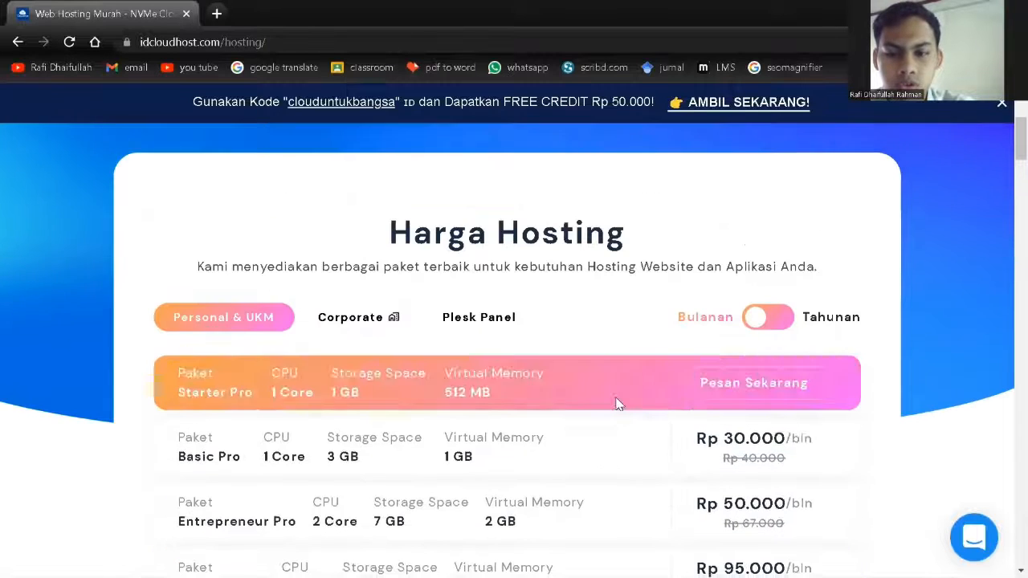
pyautogui.click(756, 390)
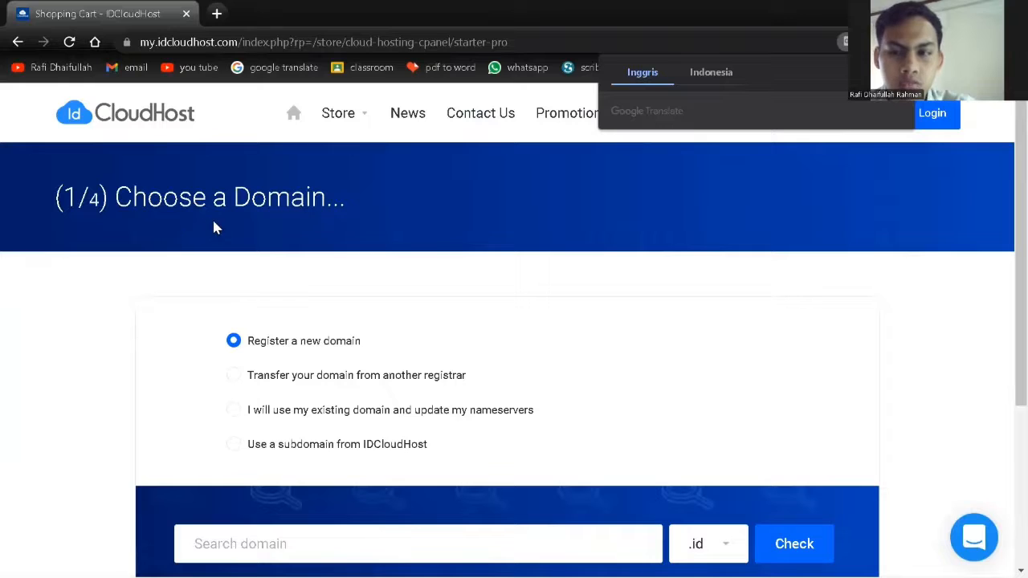
# - Check whether the new domain name yaya with the .my.id extension can be registered
pyautogui.scroll(-2, 378, 281)
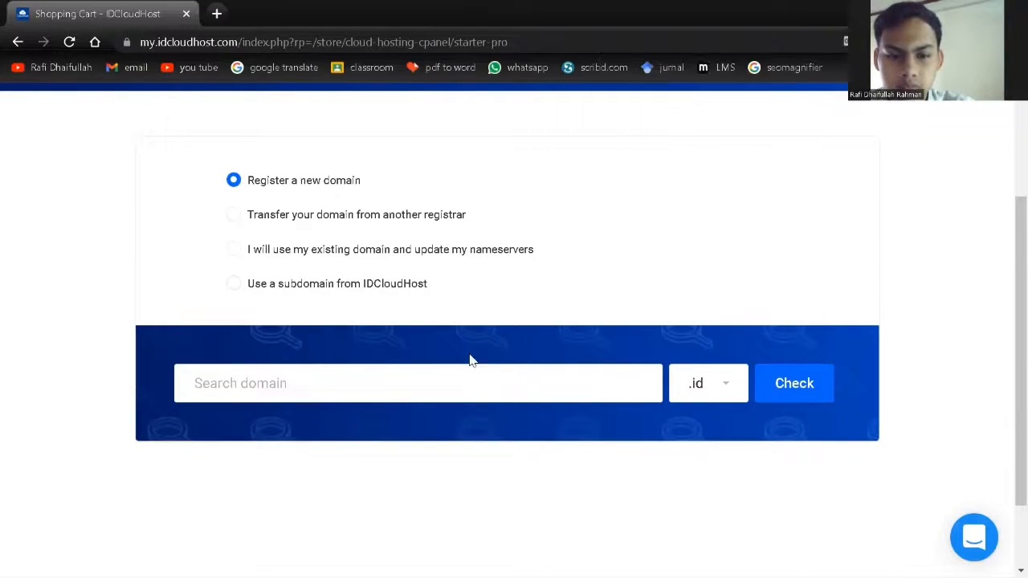
pyautogui.click(425, 380)
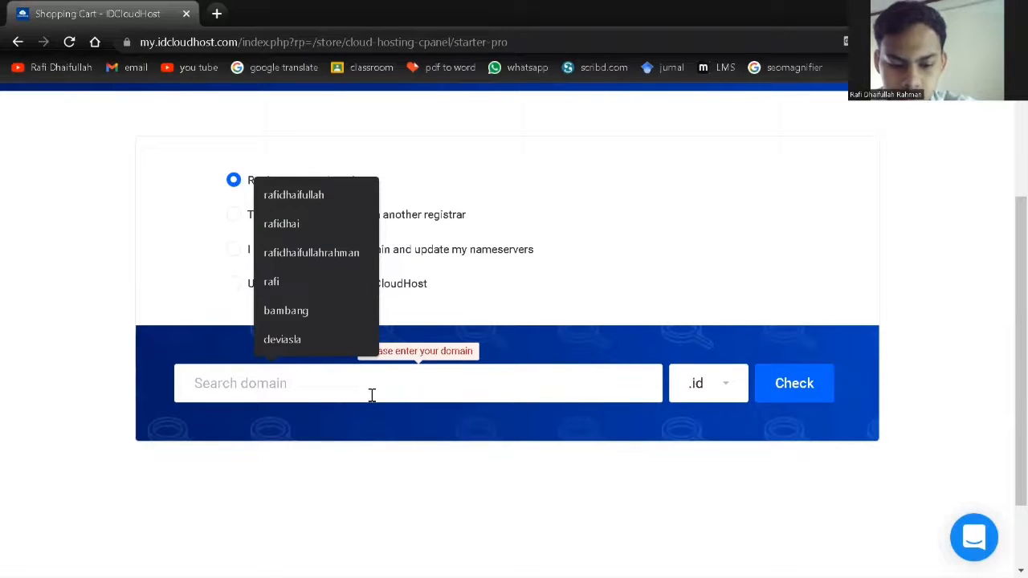
pyautogui.write('yaya')
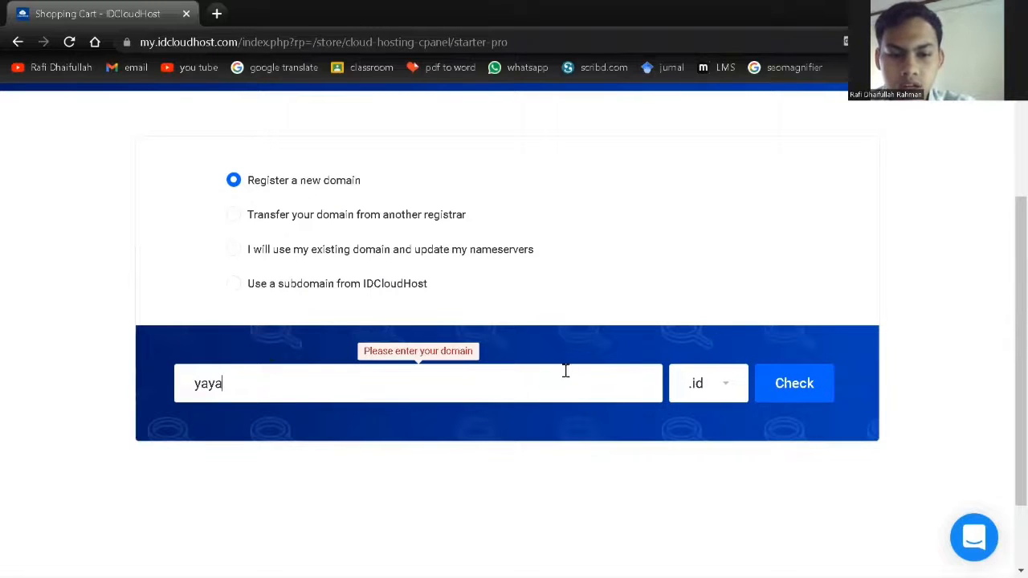
pyautogui.click(722, 390)
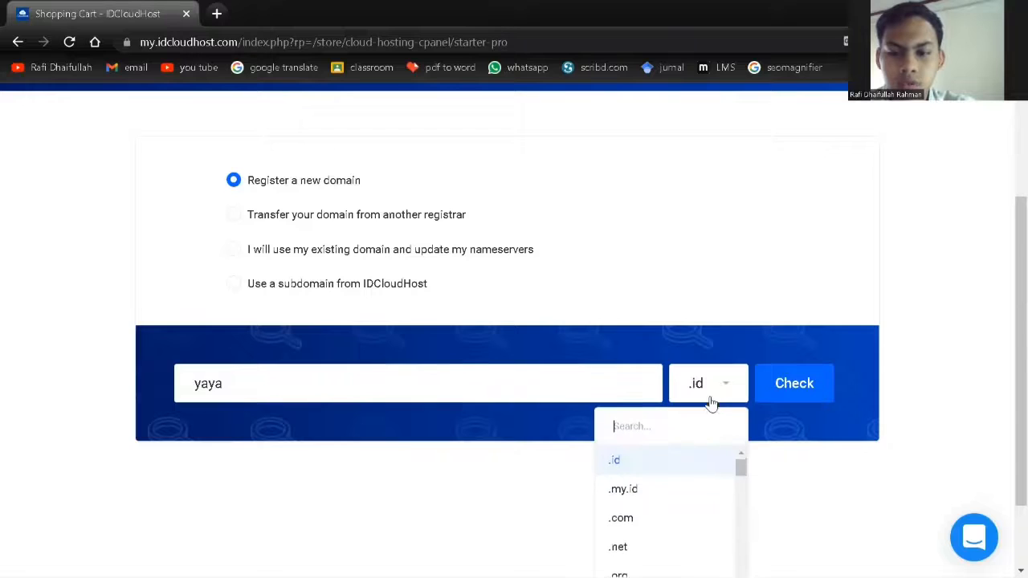
pyautogui.scroll(-3, 693, 457)
pyautogui.scroll(2, 675, 445)
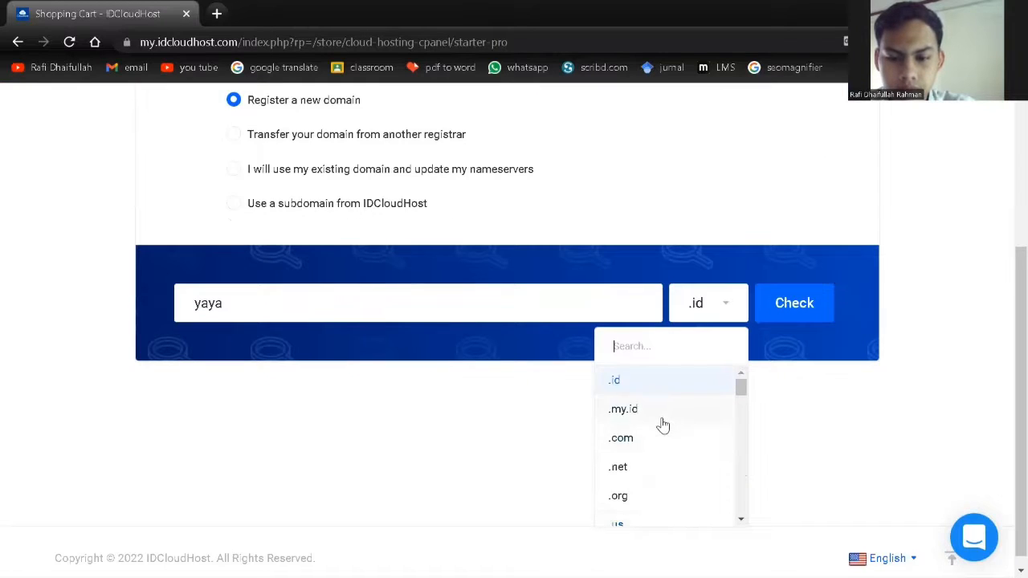
pyautogui.click(662, 418)
pyautogui.scroll(1, 711, 372)
pyautogui.click(777, 398)
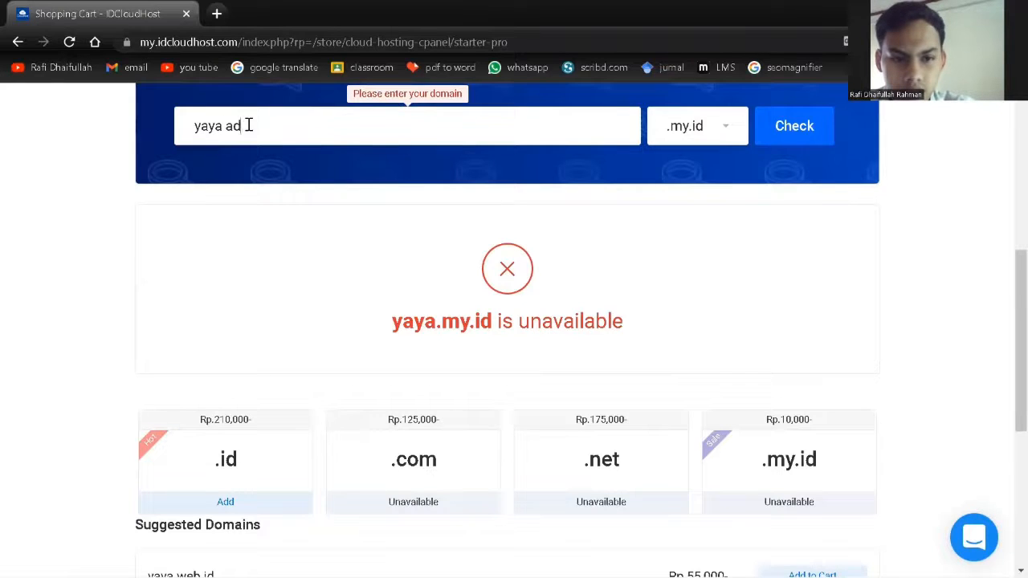
# - Check the domain name "yaya adi" with the .my.id extension and continue the order with it
pyautogui.click(780, 140)
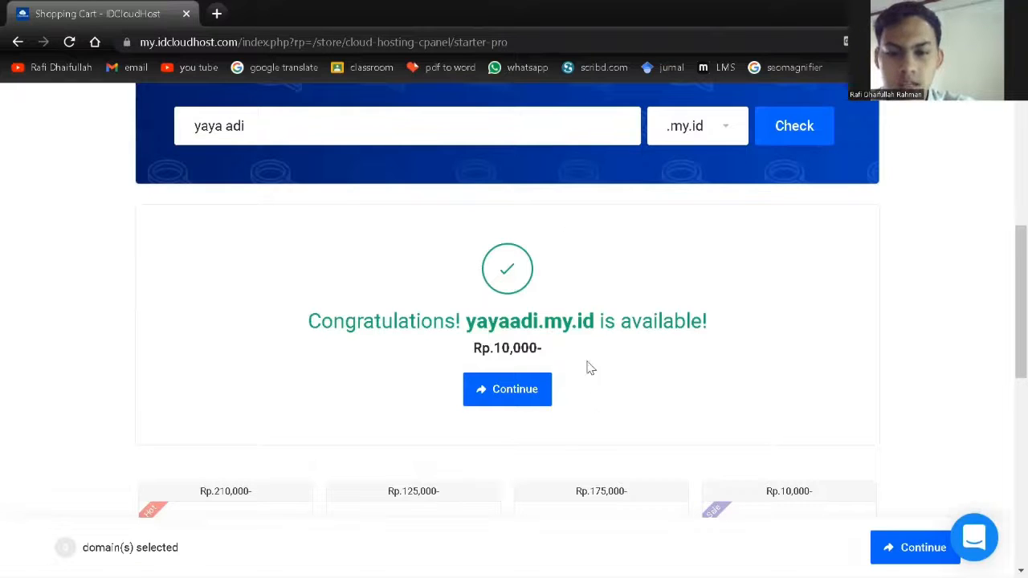
pyautogui.click(514, 389)
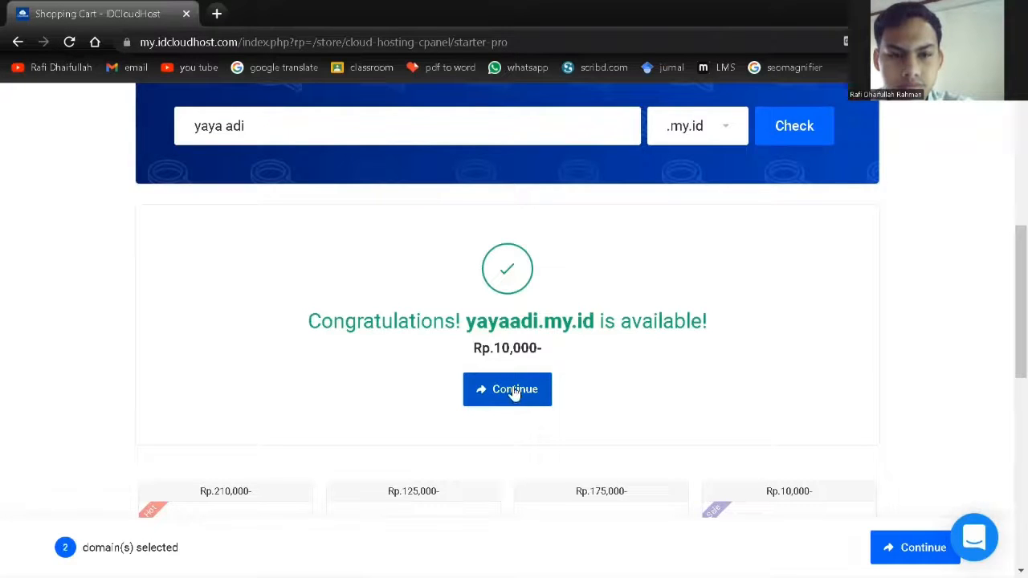
pyautogui.click(515, 390)
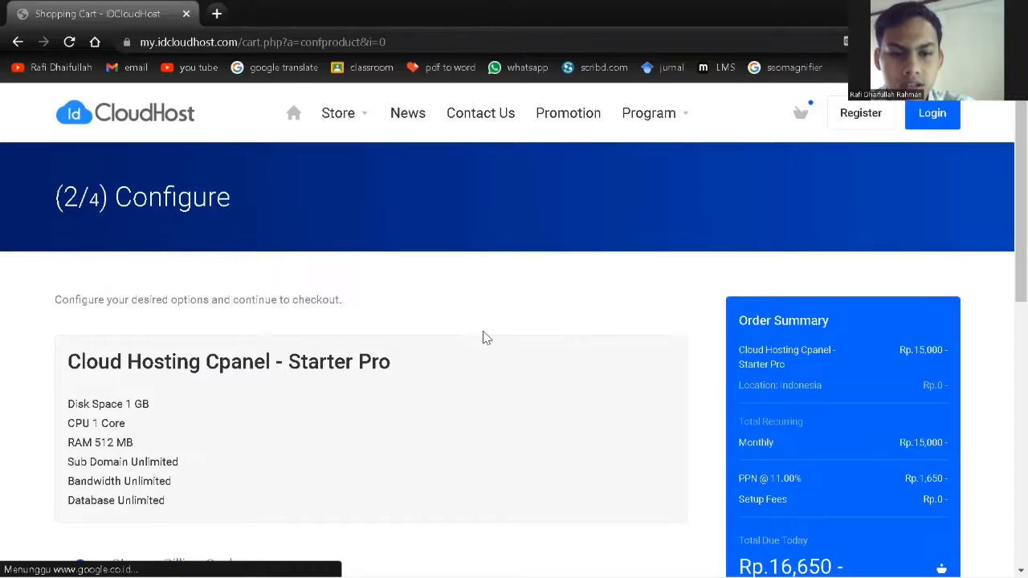
# - Accept the monthly billing cycle for the hosting, then add DNS Management to yayaadi.my.id and proceed to checkout
pyautogui.scroll(-3, 269, 305)
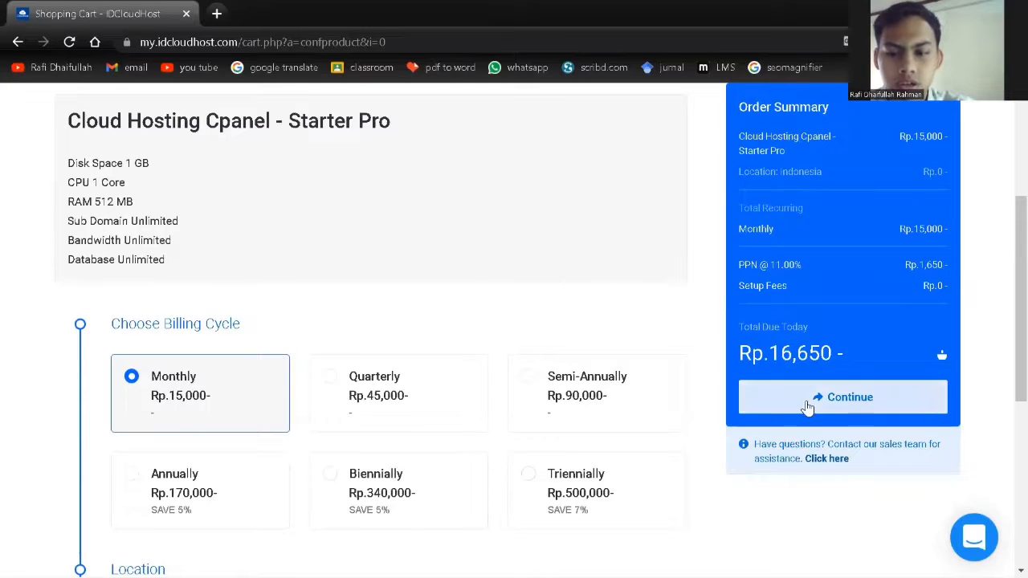
pyautogui.click(810, 407)
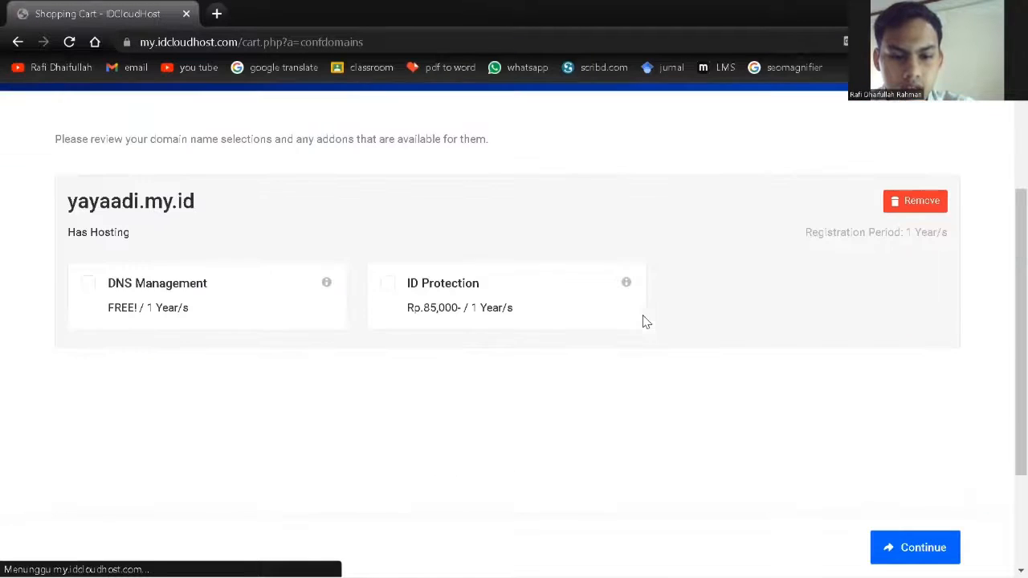
pyautogui.scroll(-2, 645, 319)
pyautogui.click(88, 285)
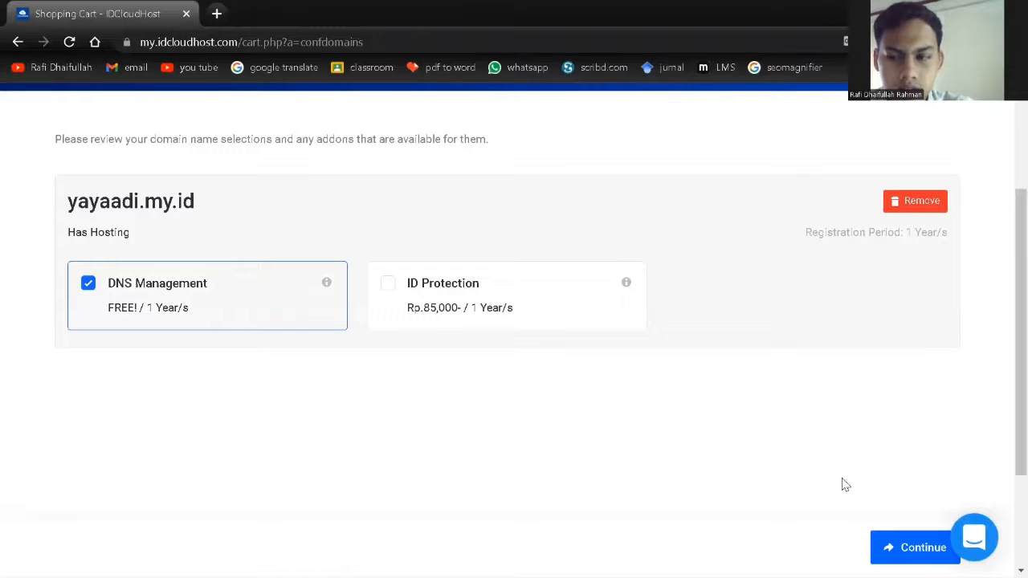
pyautogui.click(909, 554)
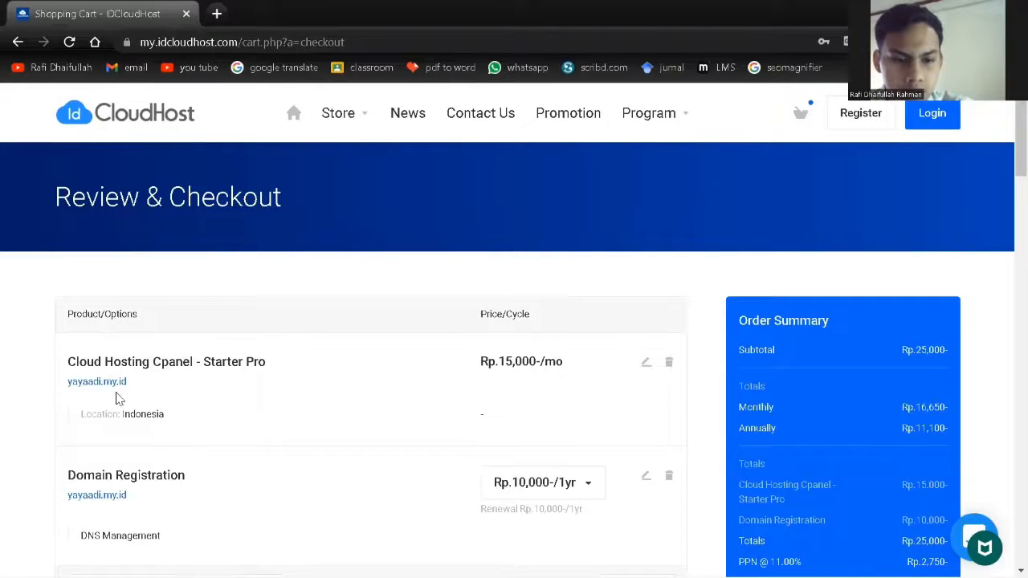
# - Examine the checkout page's cart items, new-account billing fields, referral source options, domain registrant section and payment methods
pyautogui.scroll(-4, 83, 413)
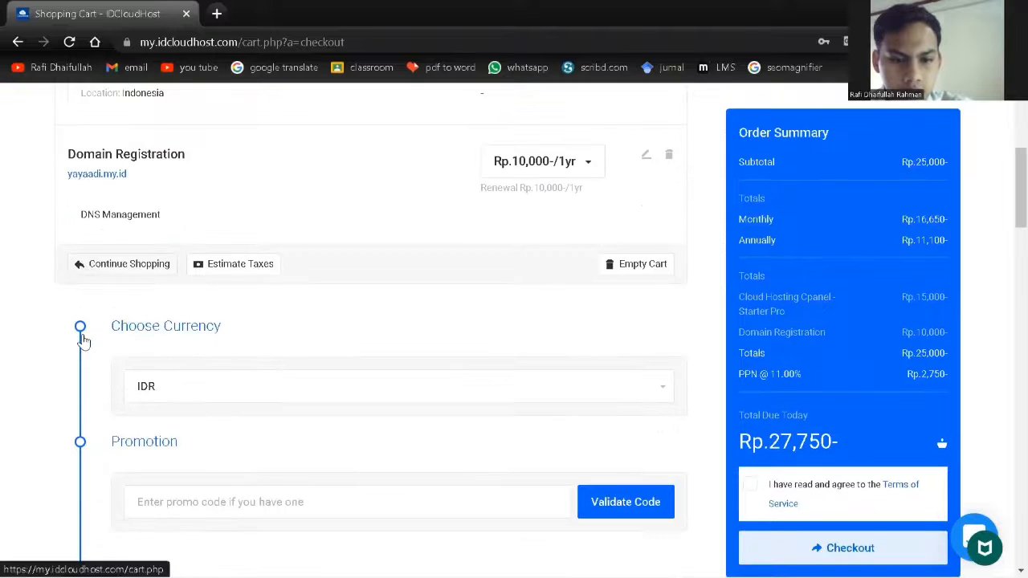
pyautogui.scroll(-6, 83, 341)
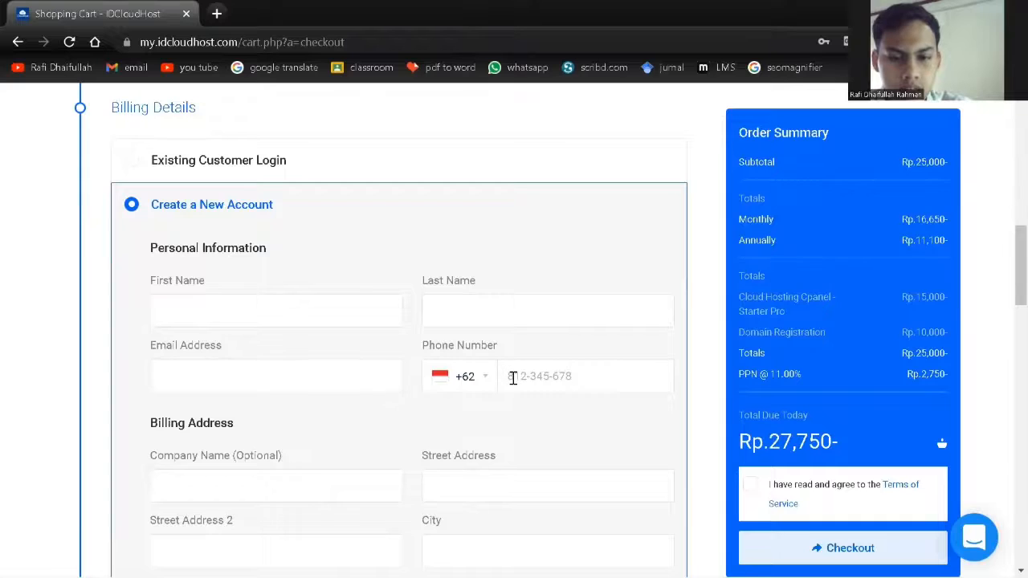
pyautogui.scroll(-2, 482, 386)
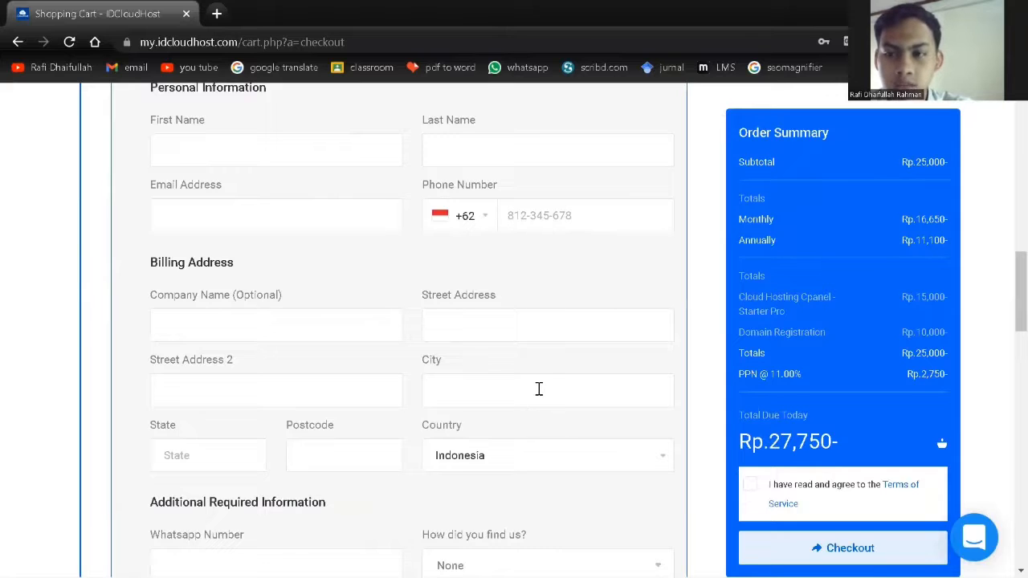
pyautogui.scroll(-2, 535, 403)
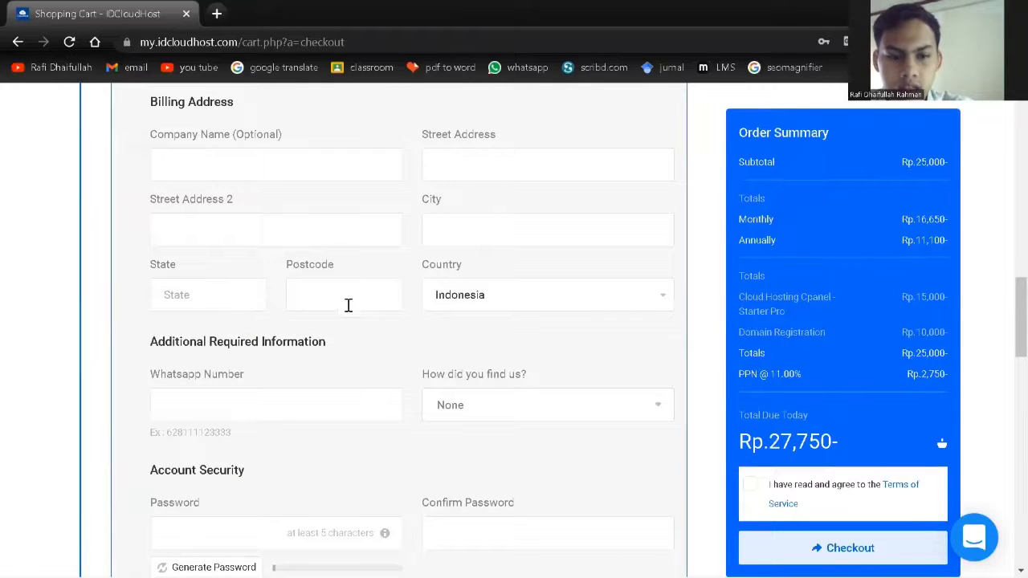
pyautogui.scroll(-1, 354, 390)
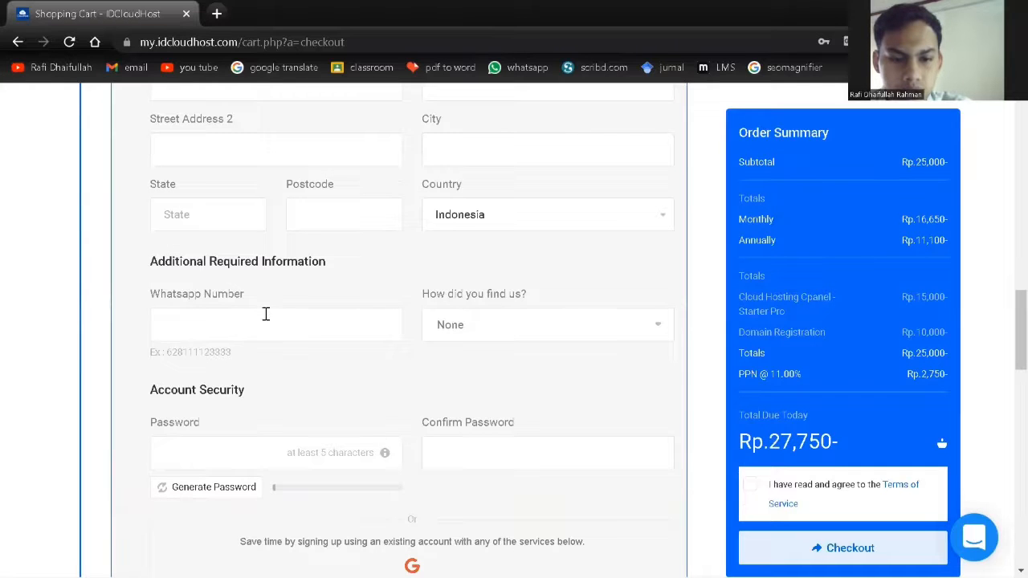
pyautogui.click(506, 330)
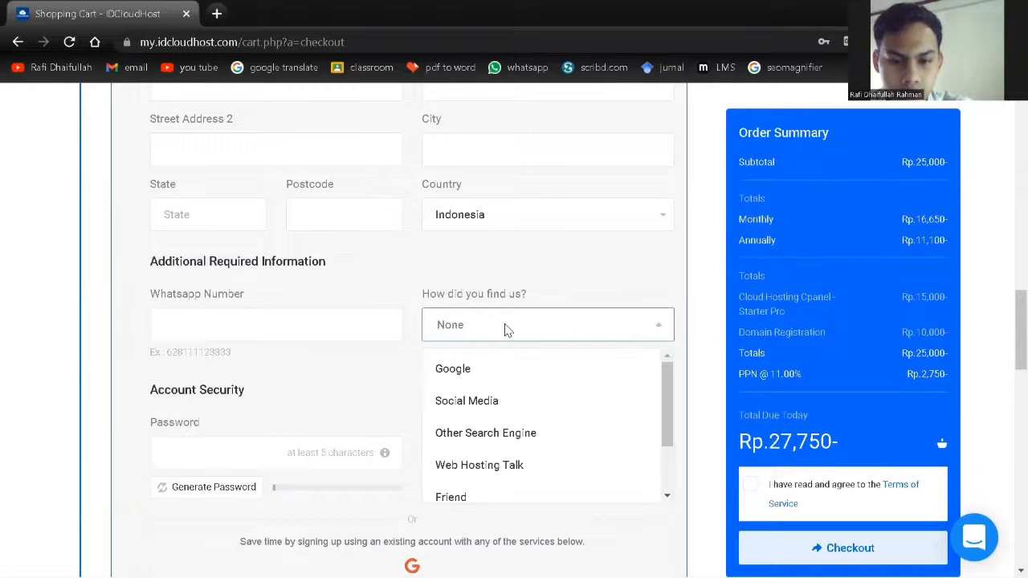
pyautogui.click(507, 329)
pyautogui.scroll(-1, 361, 362)
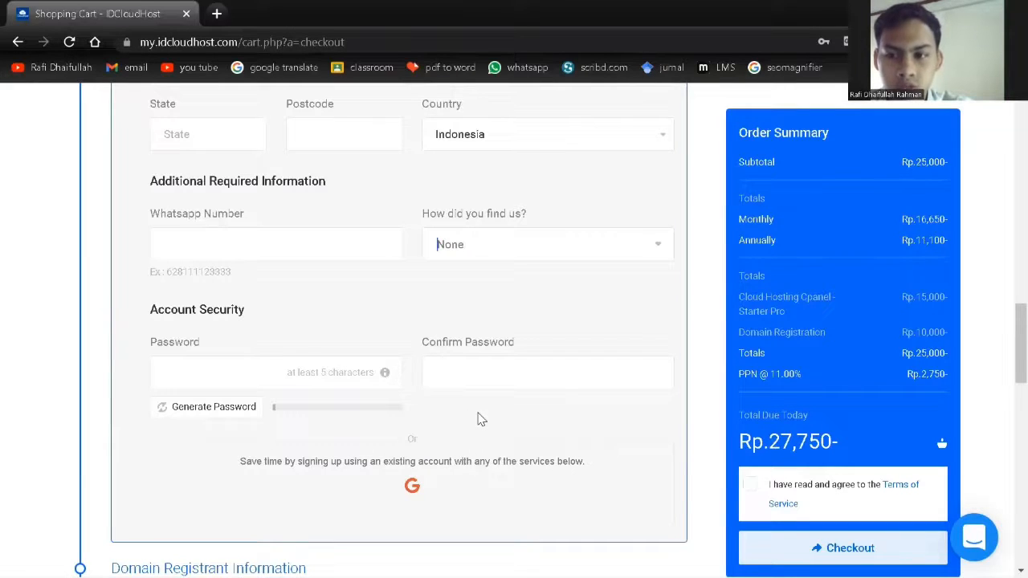
pyautogui.scroll(-6, 479, 418)
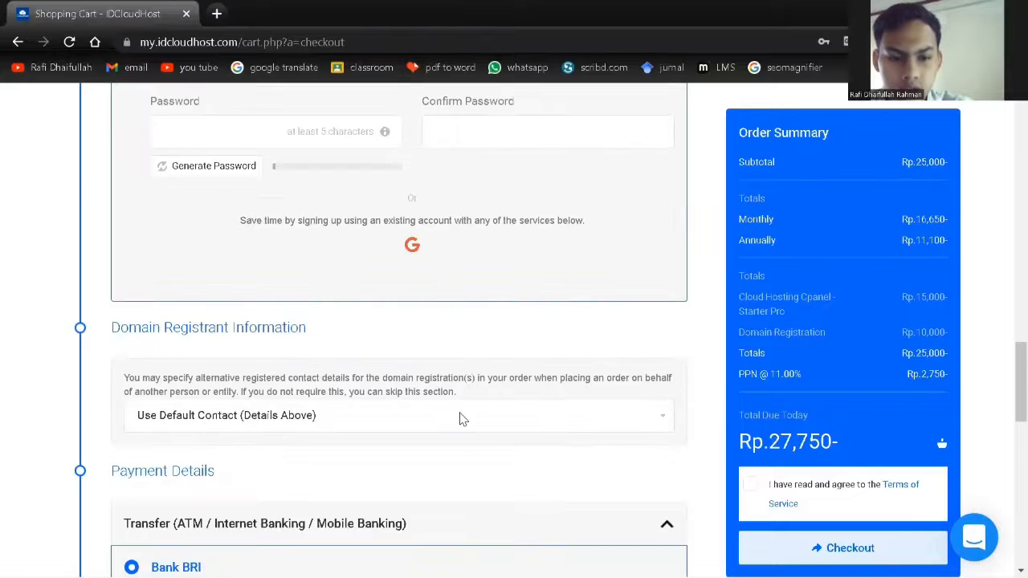
pyautogui.scroll(3, 489, 259)
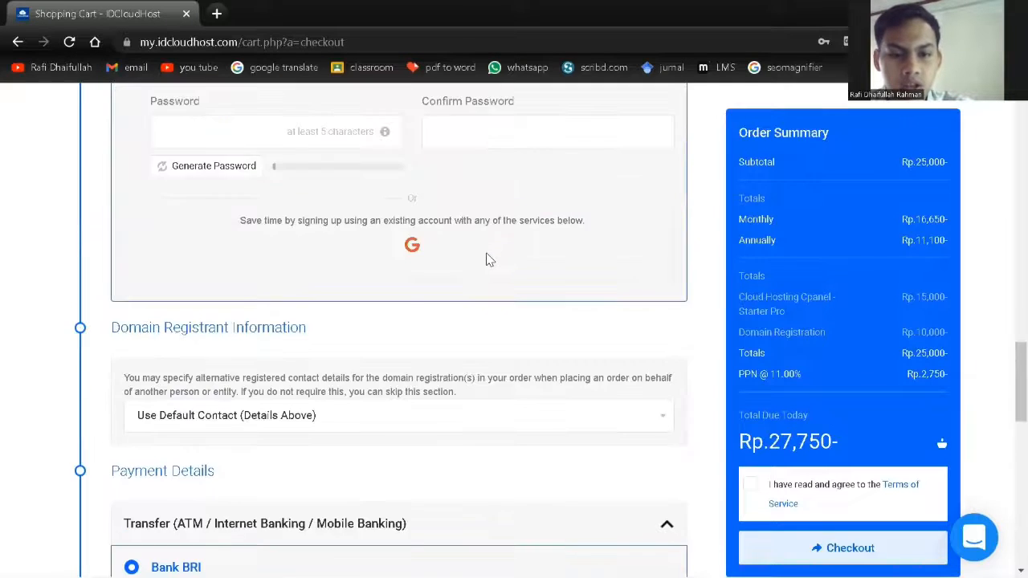
pyautogui.scroll(-3, 485, 261)
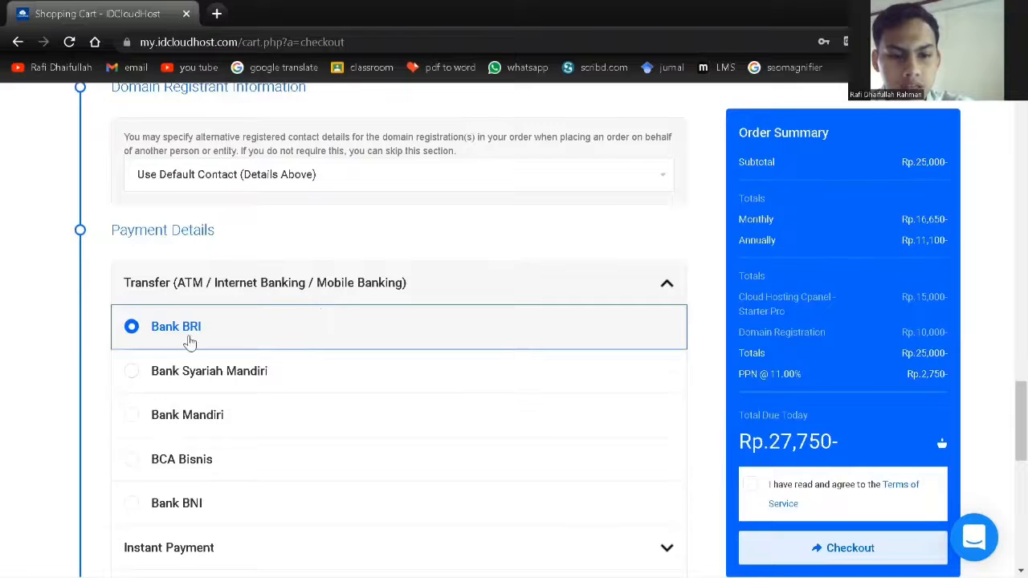
pyautogui.scroll(-1, 184, 362)
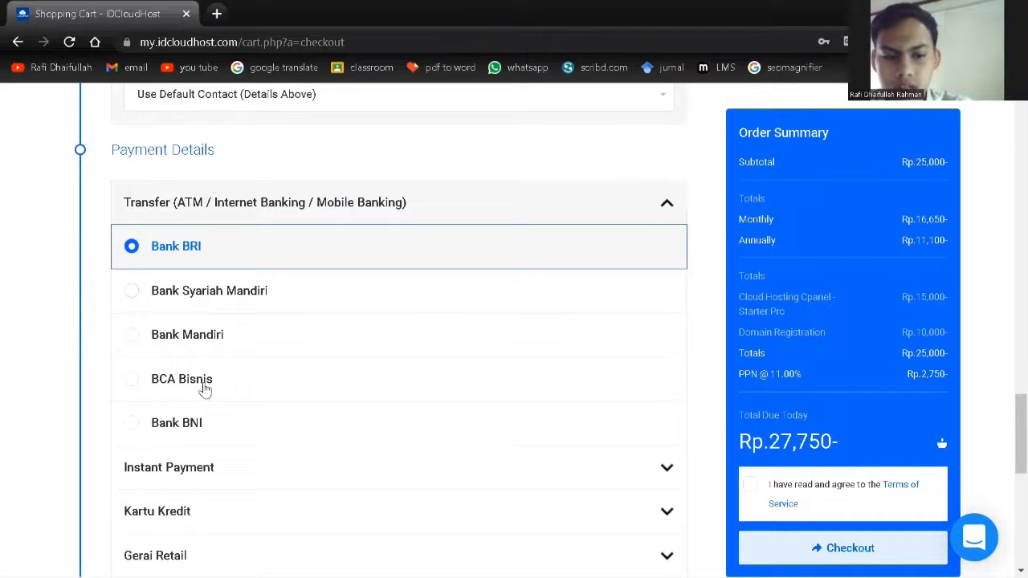
# - Examine the checkout's payment methods, including the virtual account options, and review the new-account billing, security and registrant fields
pyautogui.scroll(-2, 198, 426)
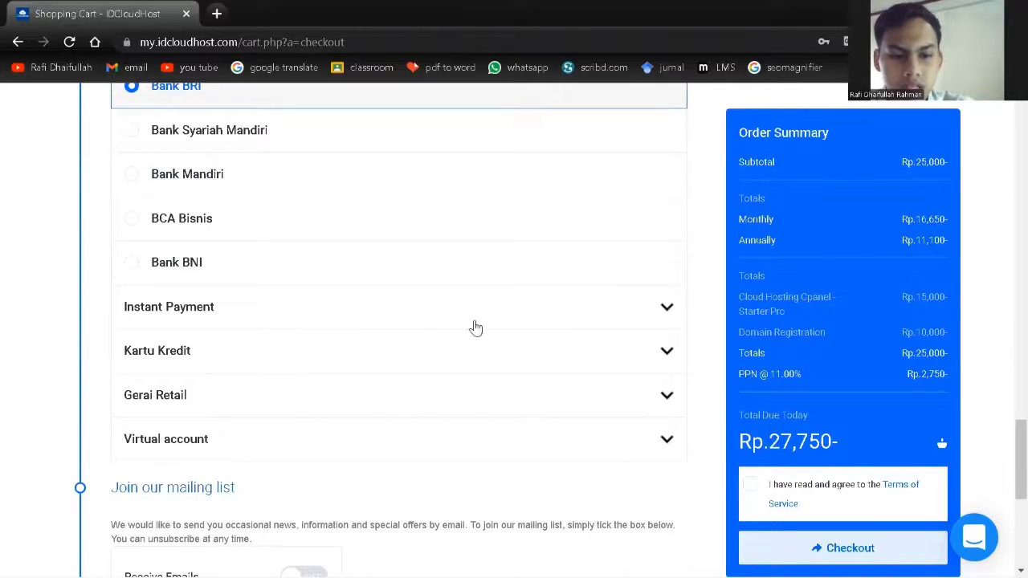
pyautogui.click(666, 442)
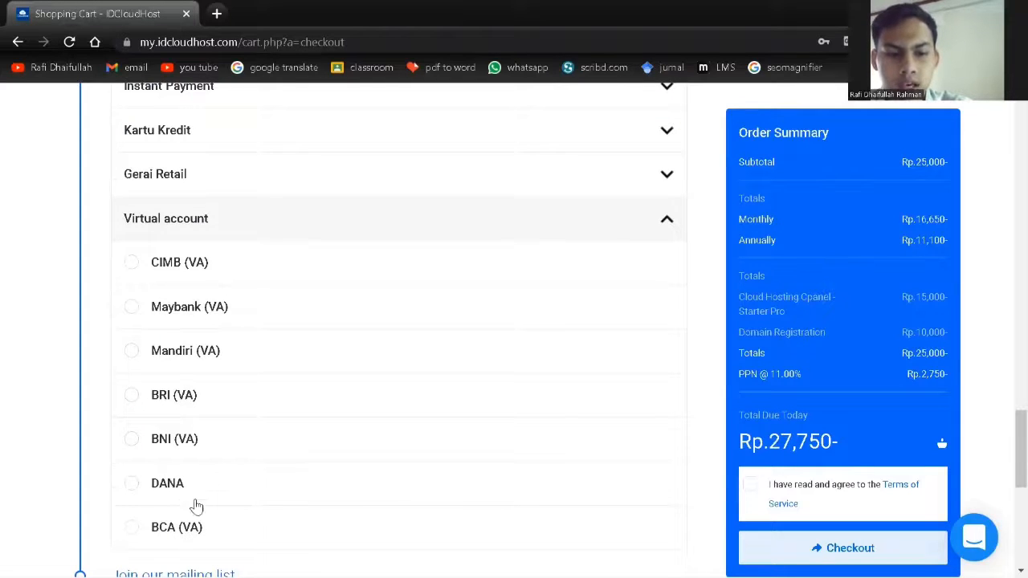
pyautogui.scroll(-2, 318, 342)
pyautogui.scroll(6, 319, 346)
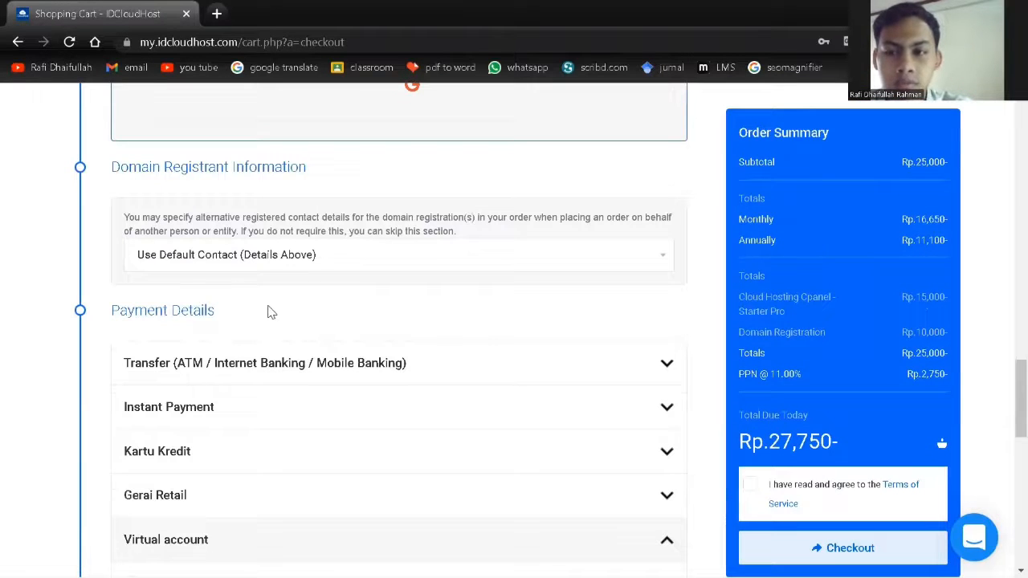
pyautogui.scroll(4, 297, 326)
pyautogui.scroll(1, 304, 331)
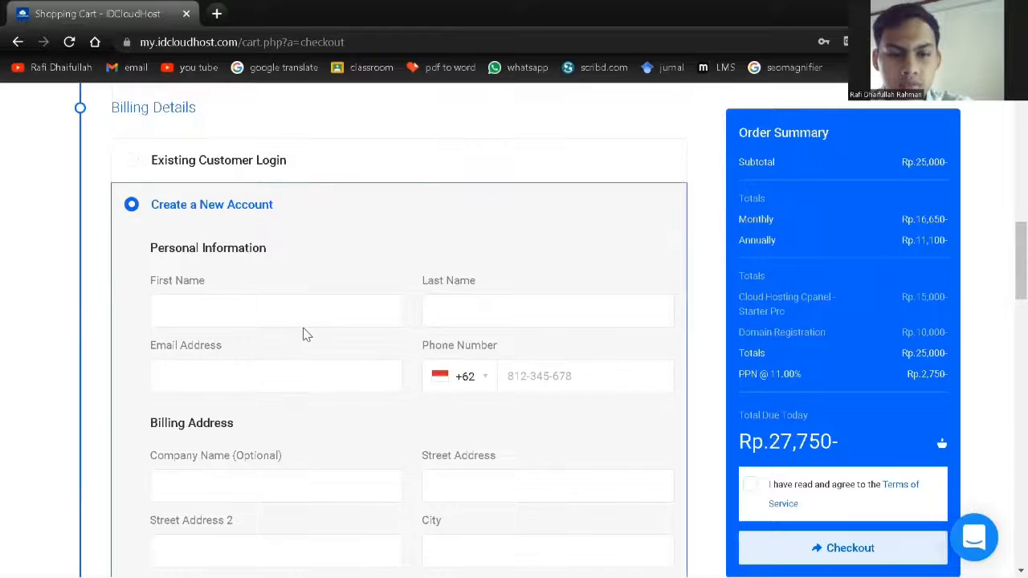
pyautogui.scroll(-12, 303, 353)
pyautogui.scroll(10, 313, 398)
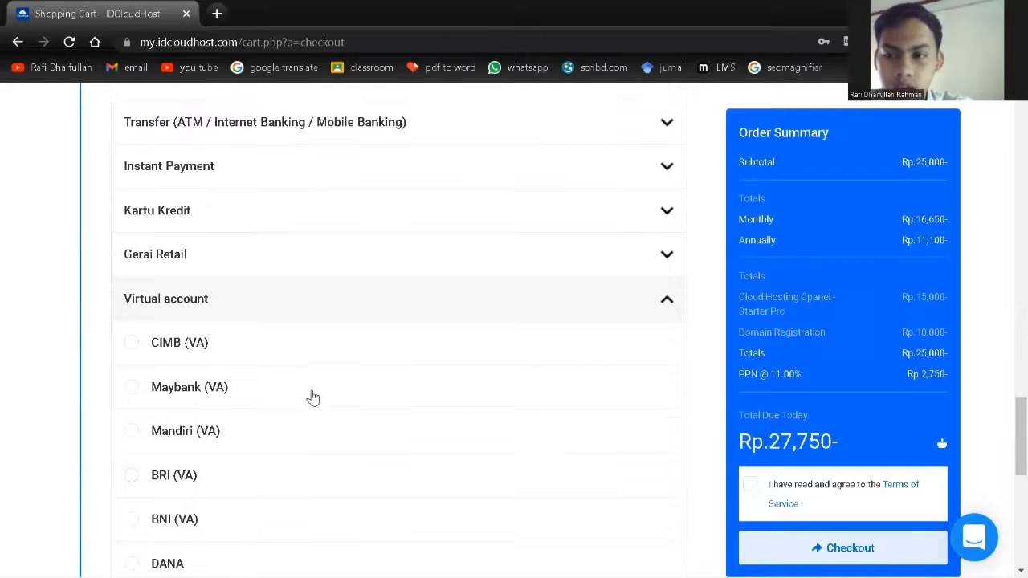
pyautogui.scroll(7, 391, 285)
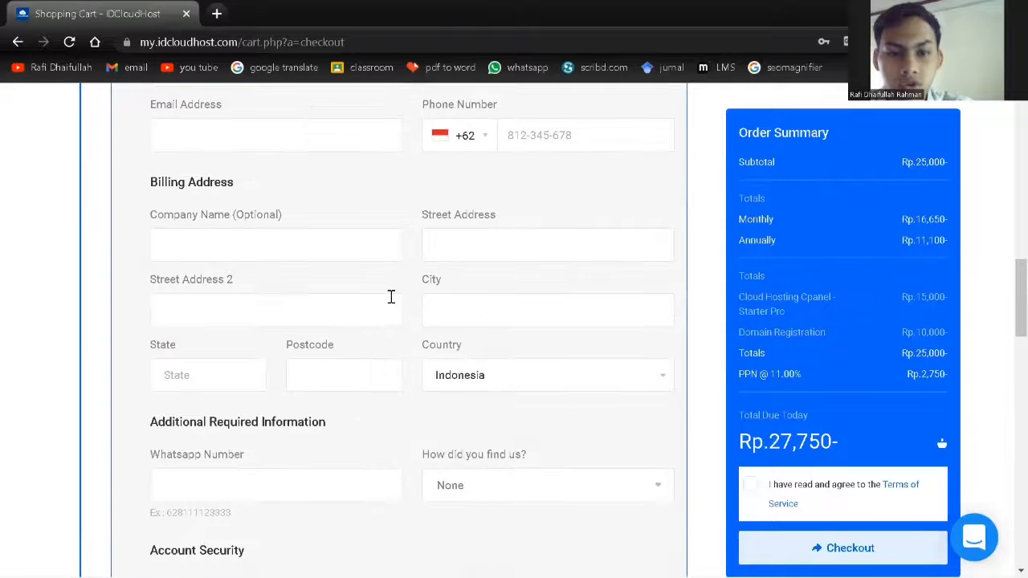
pyautogui.scroll(-3, 330, 316)
pyautogui.scroll(-5, 334, 319)
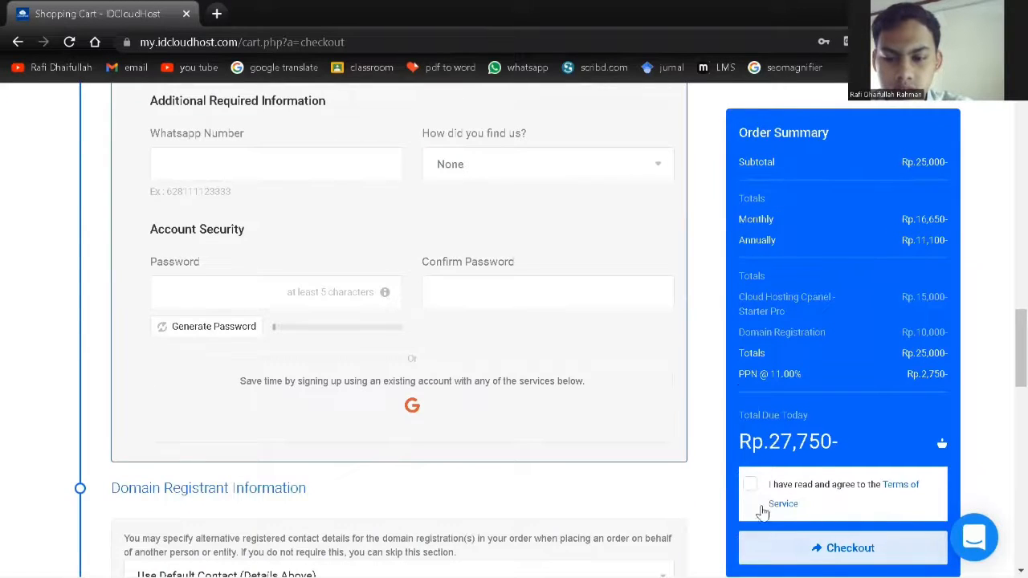
# - Agree to the Terms of Service for the hosting and domain order and review the cart items
pyautogui.click(754, 486)
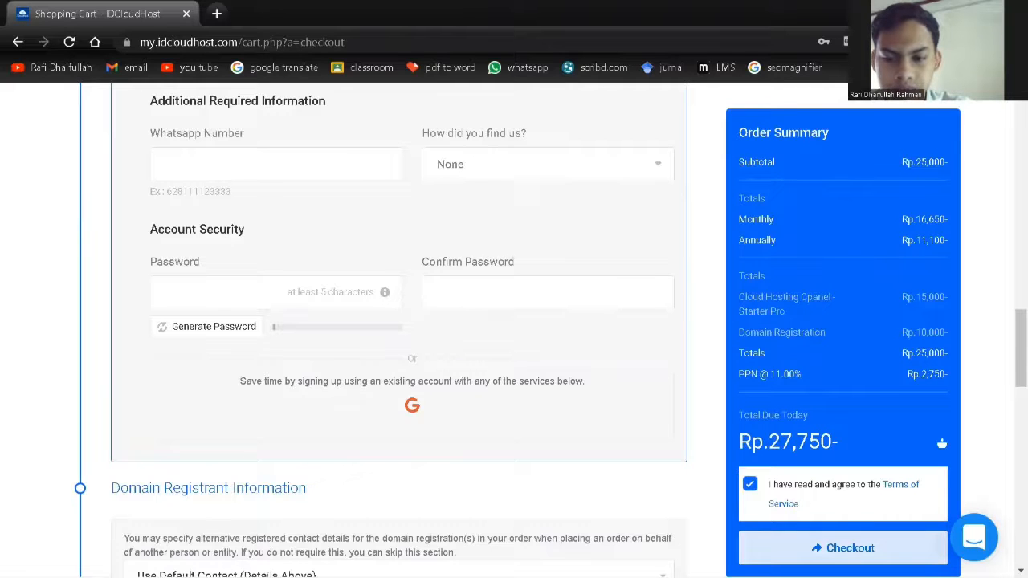
pyautogui.scroll(10, 695, 443)
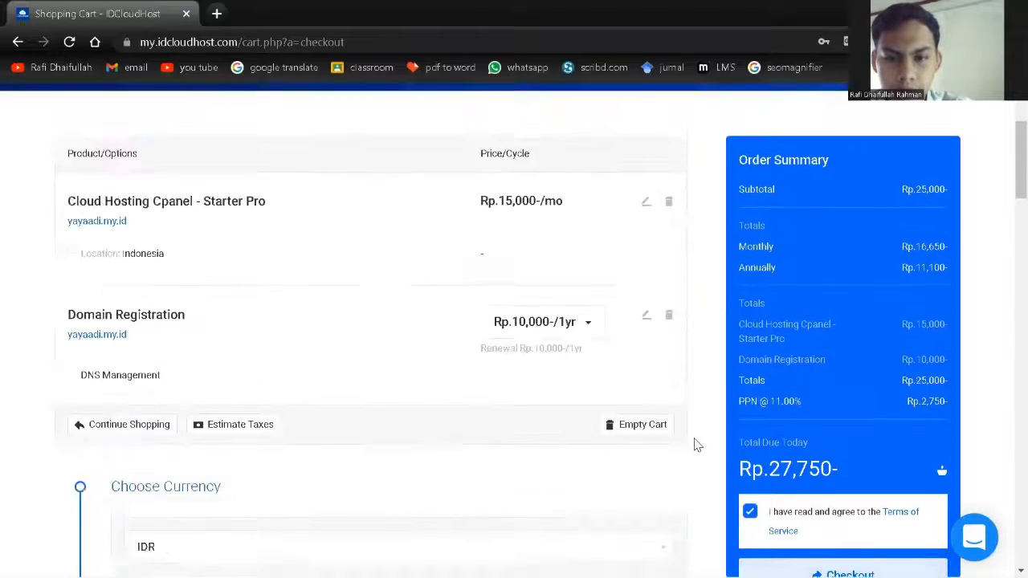
pyautogui.scroll(1, 696, 445)
# - Leave the checkout for the managed services page and log in to the Client Area with the prefilled account credentials
pyautogui.hotkey('alt', 'Left')
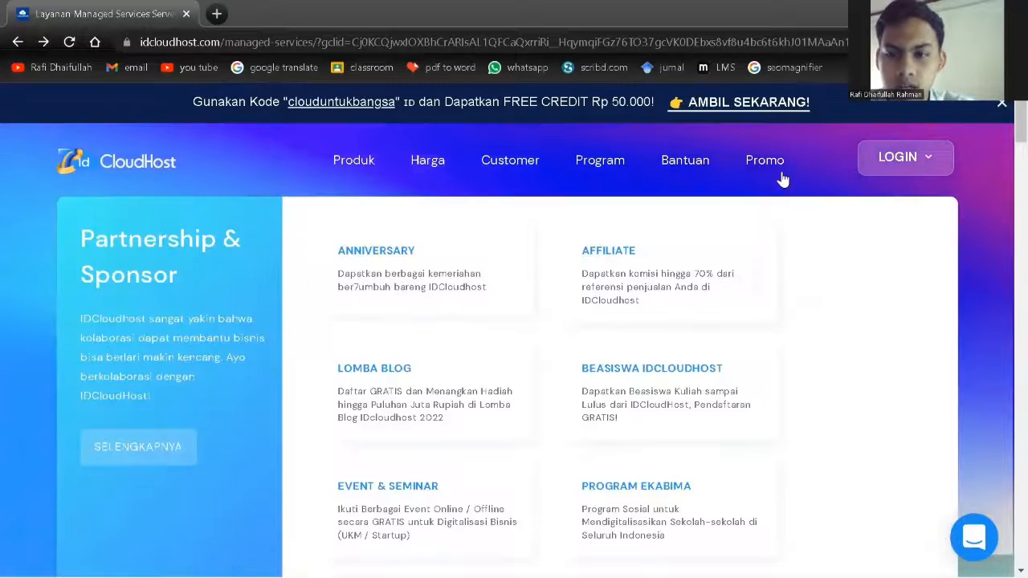
pyautogui.moveTo(910, 159)
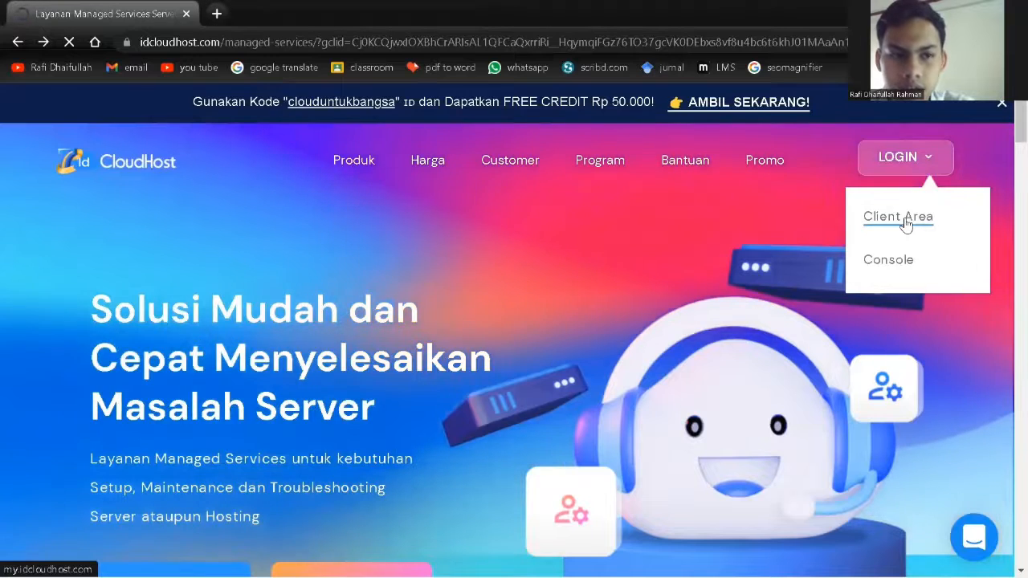
pyautogui.click(906, 225)
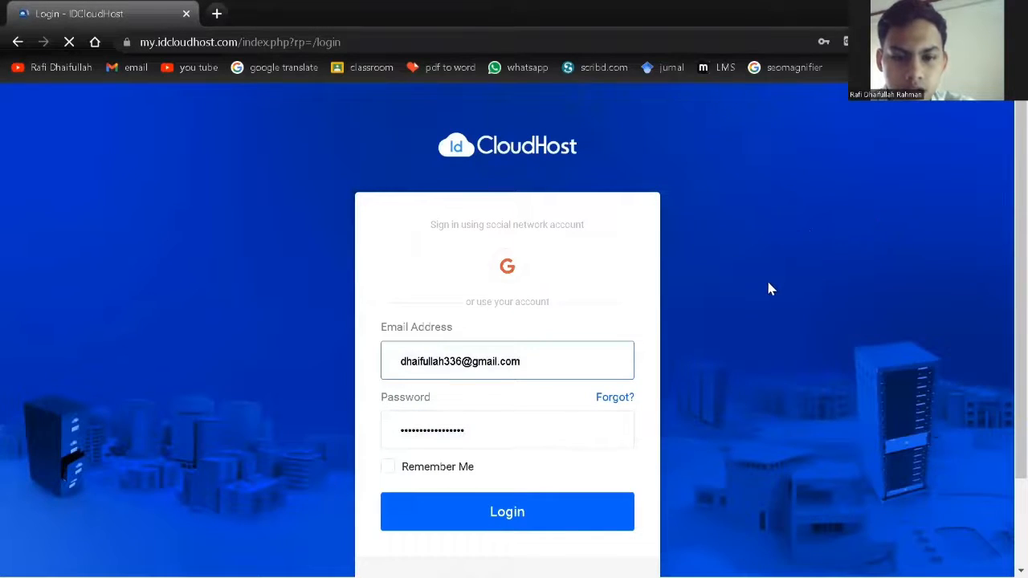
pyautogui.scroll(-1, 723, 314)
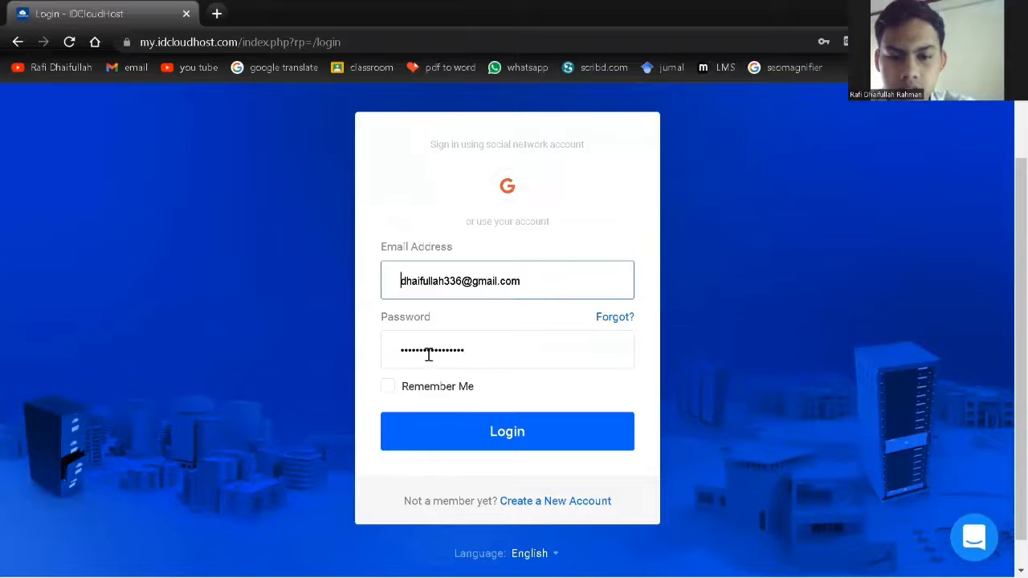
pyautogui.click(486, 434)
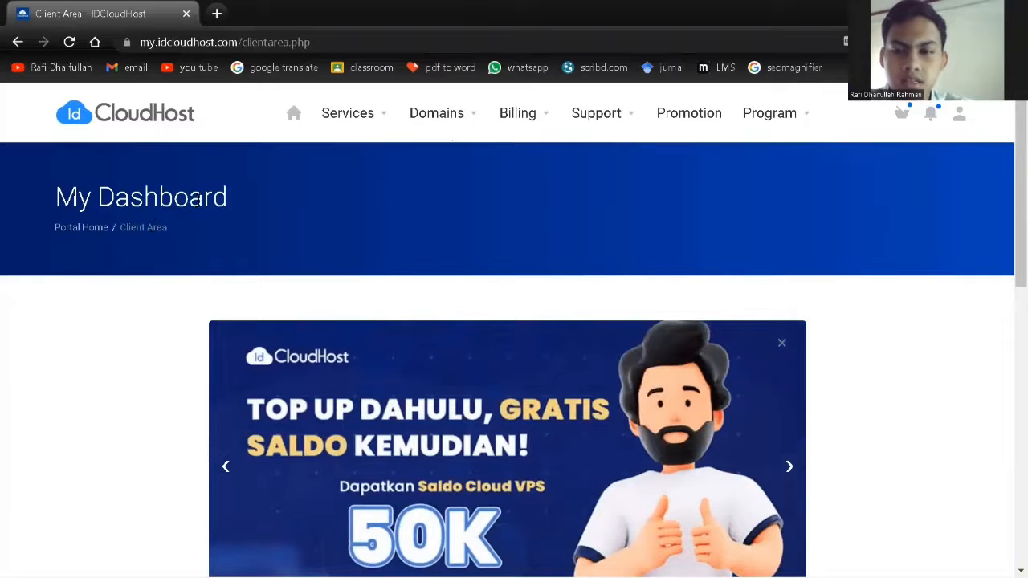
# - Open the product details of the active Starter Pro cloud hosting service from the dashboard
pyautogui.scroll(-3, 120, 324)
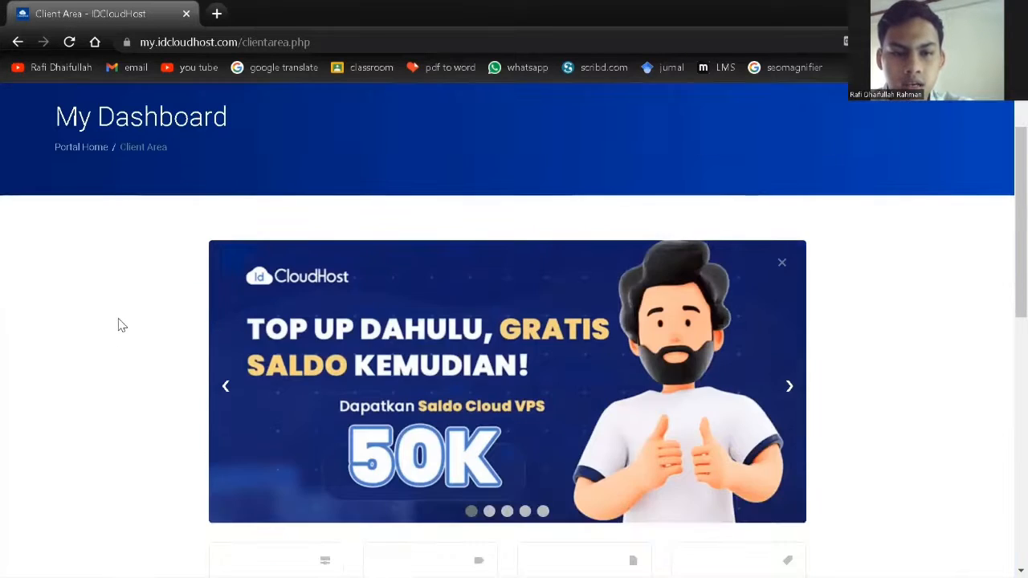
pyautogui.scroll(-2, 118, 325)
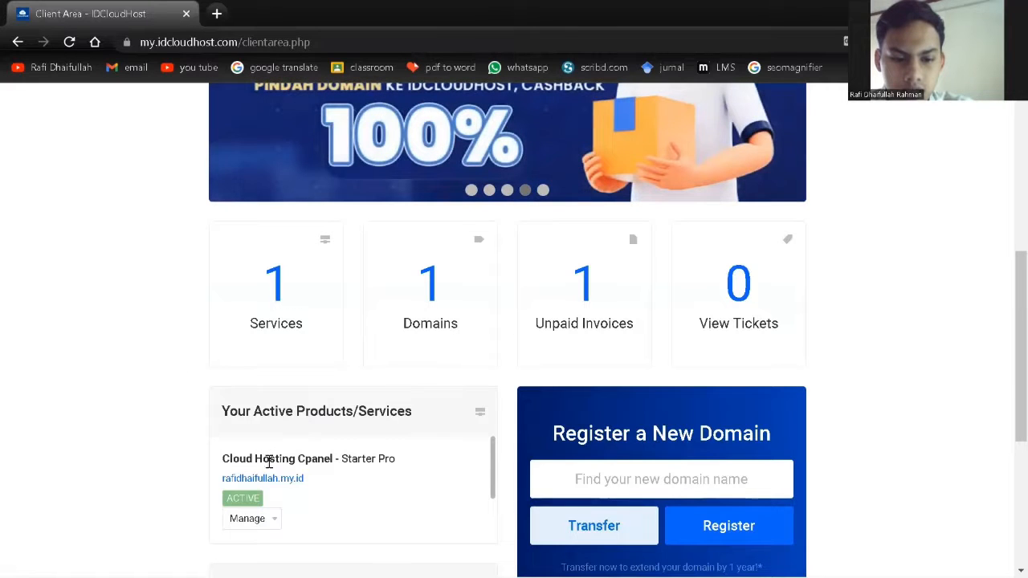
pyautogui.click(251, 480)
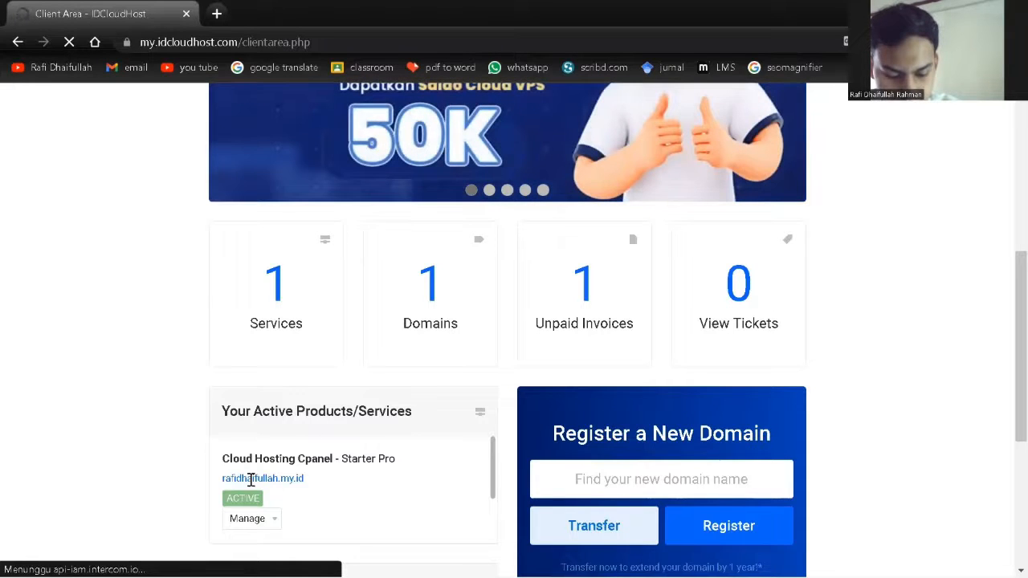
pyautogui.click(251, 480)
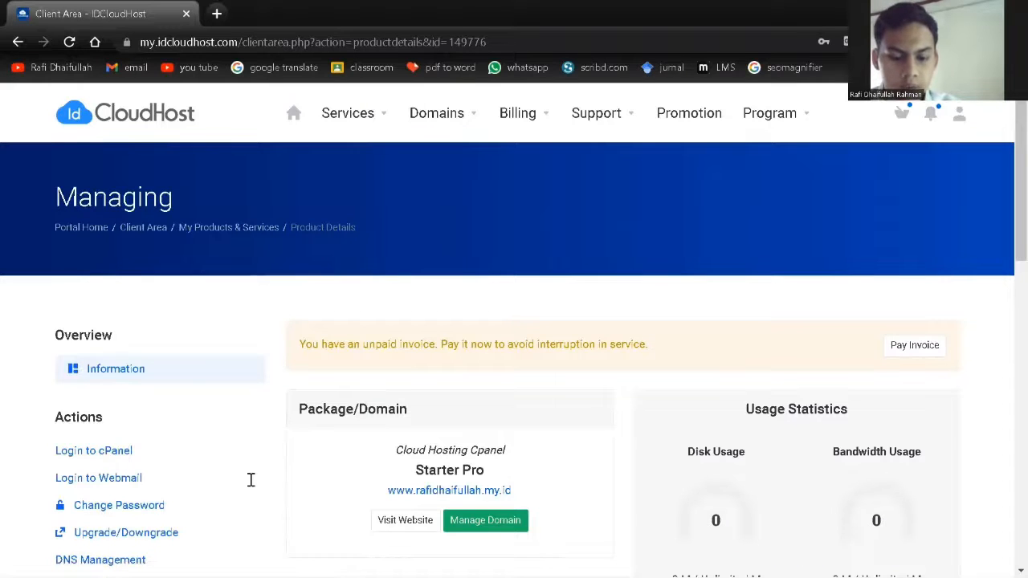
# - Return to the client dashboard and review its account summary, active services and domain registration section
pyautogui.click(17, 42)
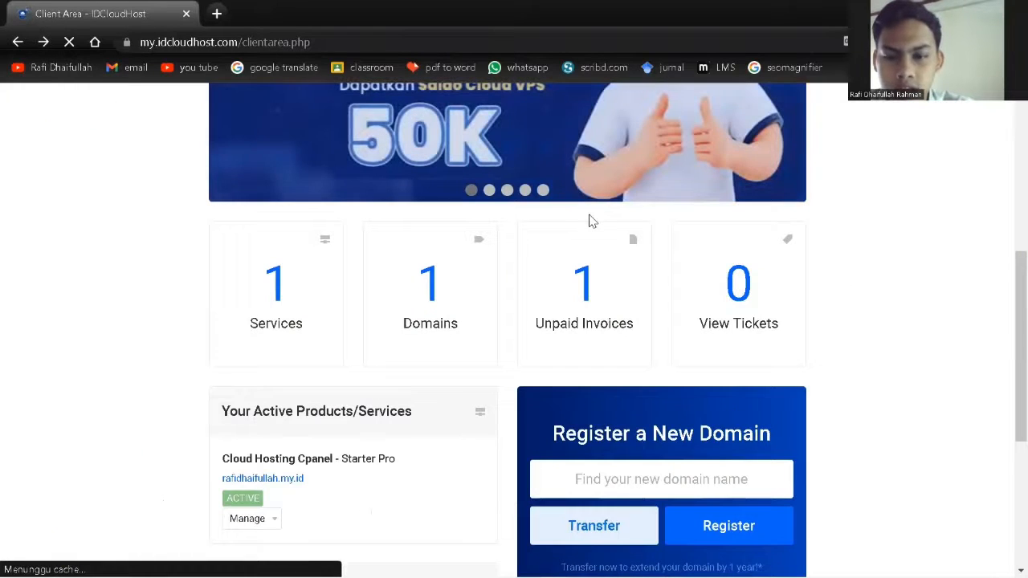
pyautogui.scroll(5, 933, 332)
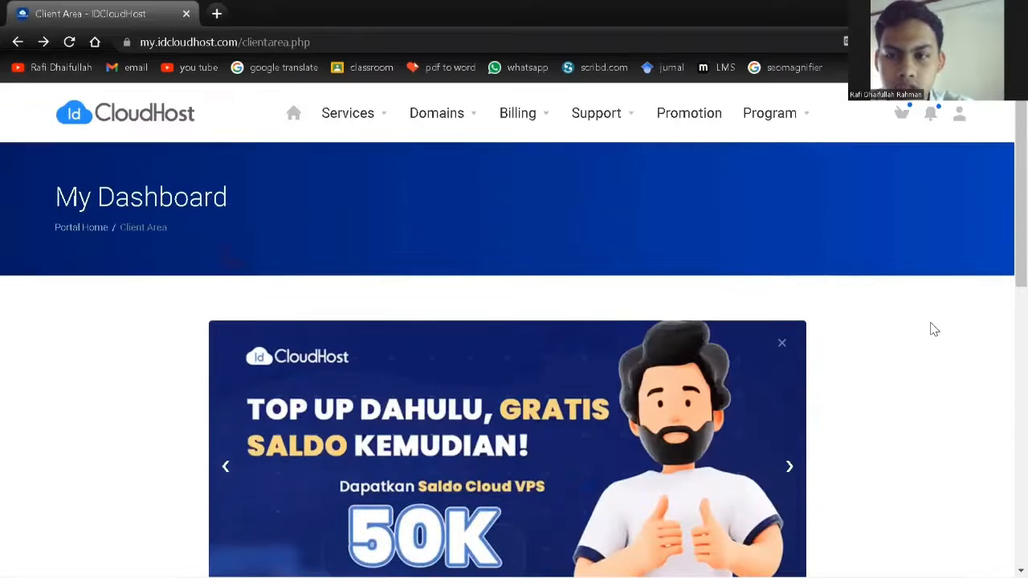
pyautogui.scroll(-4, 602, 328)
pyautogui.scroll(-3, 603, 328)
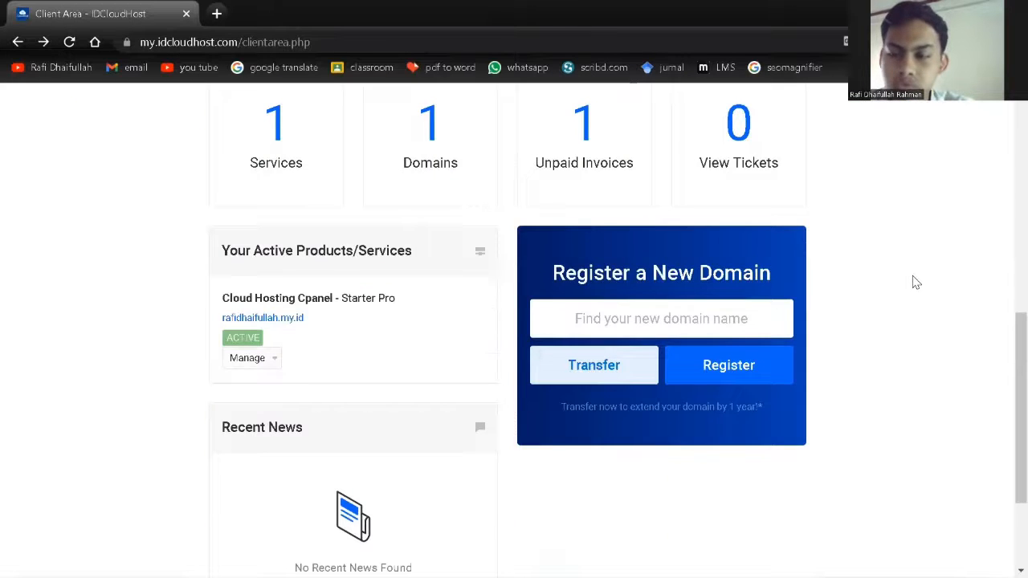
# - Open the account's list of support tickets
pyautogui.scroll(7, 916, 282)
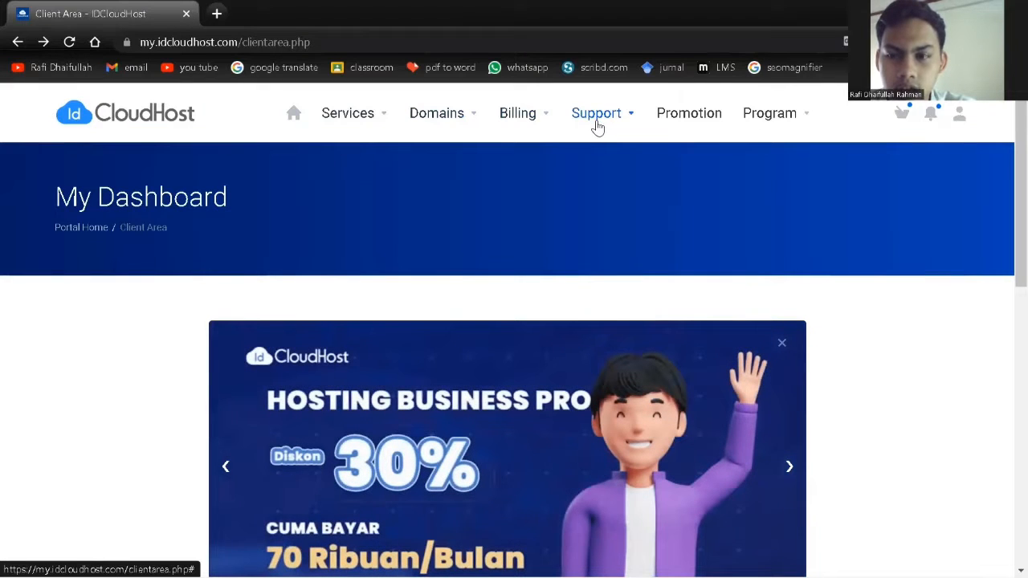
pyautogui.click(597, 114)
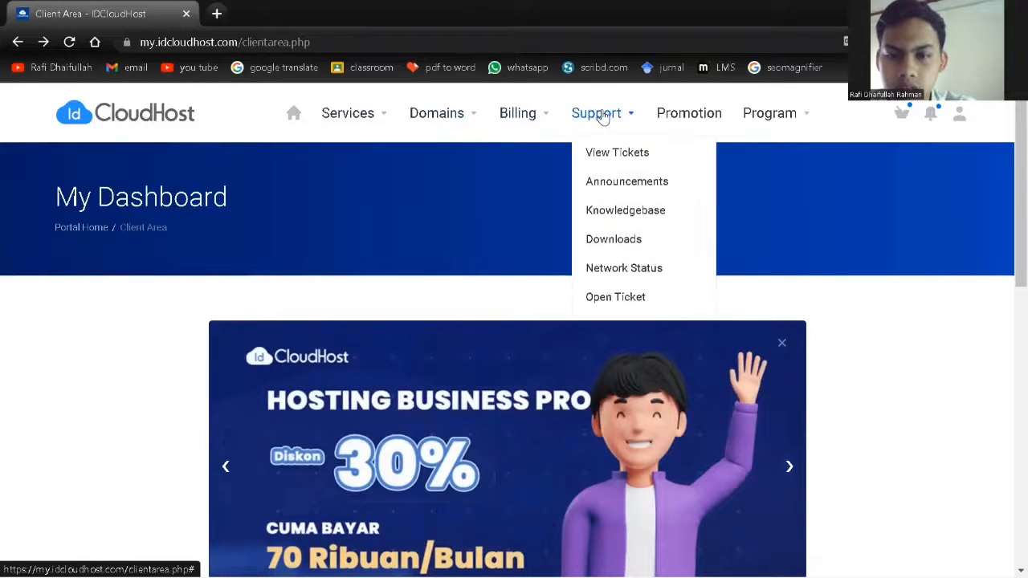
pyautogui.click(629, 159)
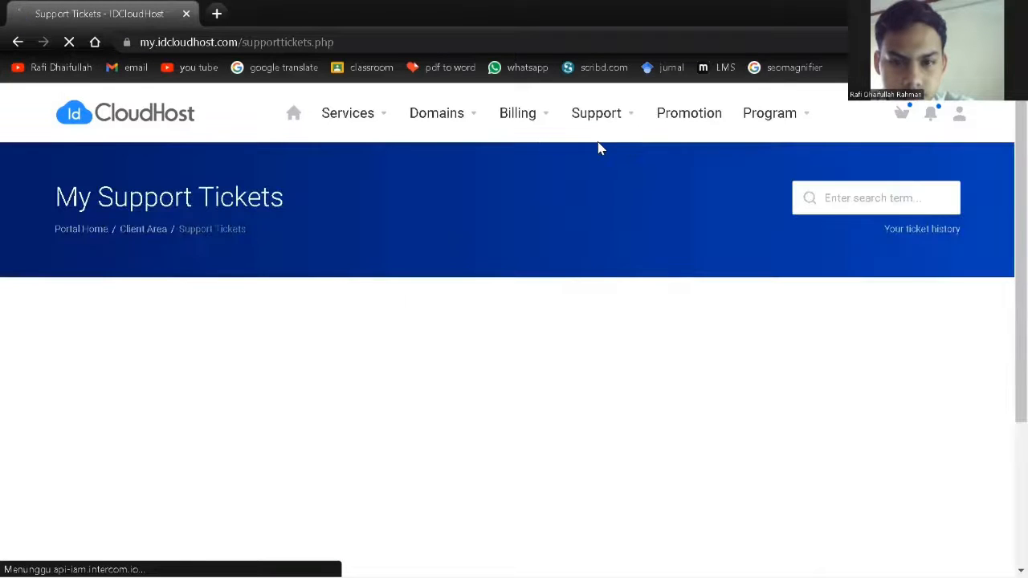
# - Open the account's invoice list and review the invoices' due dates, totals and payment statuses
pyautogui.click(532, 115)
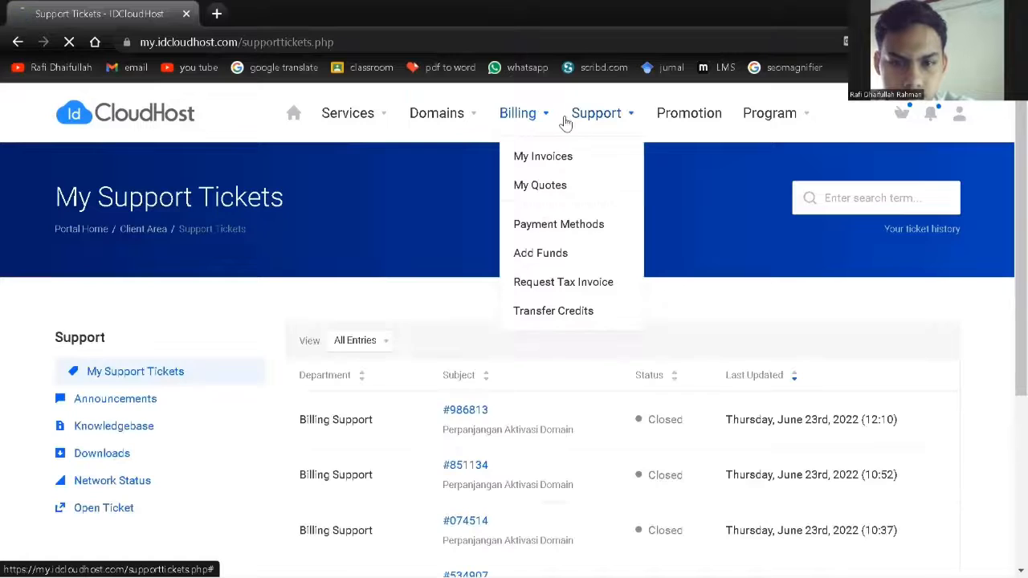
pyautogui.click(560, 162)
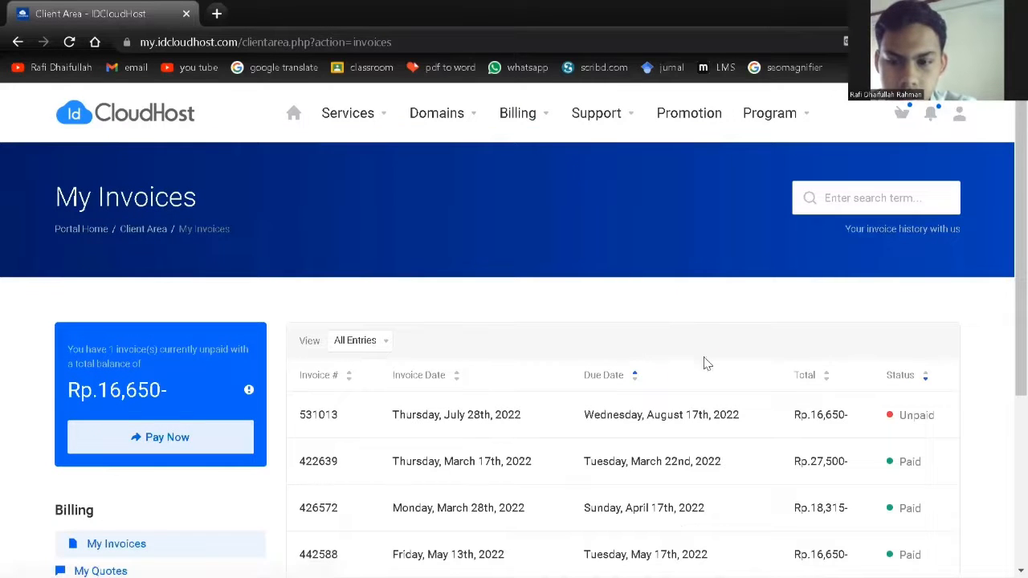
pyautogui.scroll(-1, 744, 414)
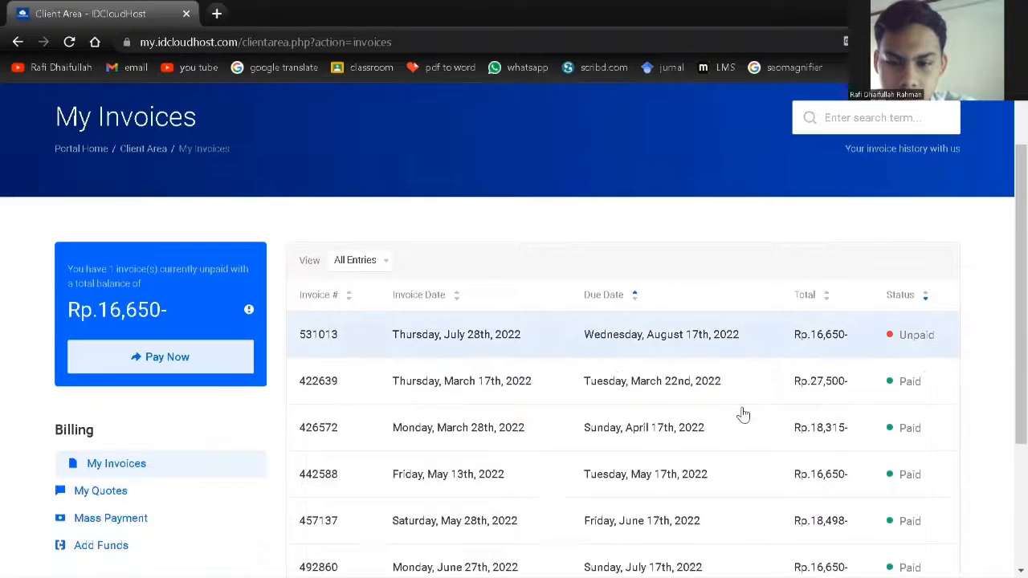
pyautogui.scroll(1, 760, 321)
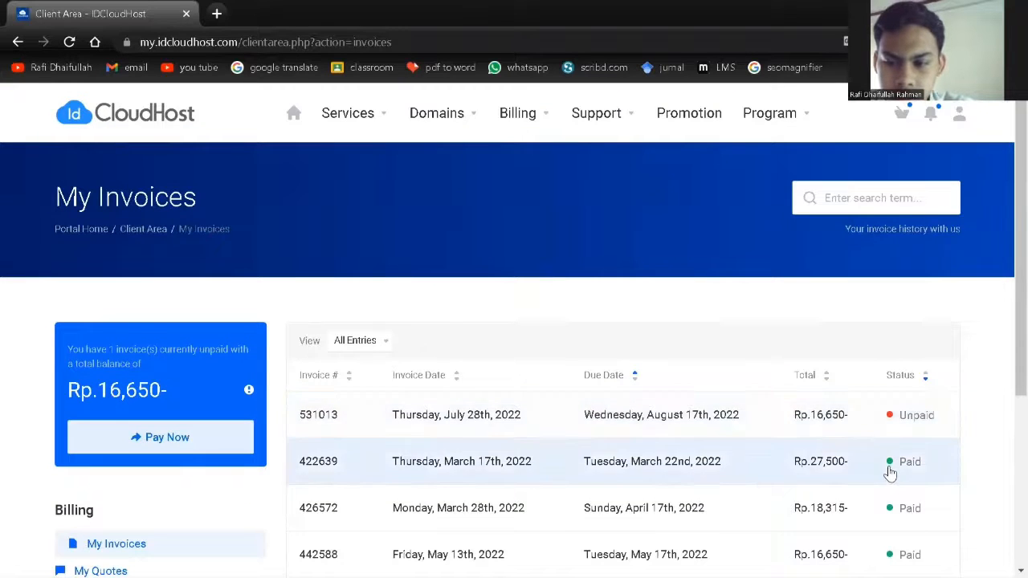
pyautogui.scroll(-3, 884, 458)
pyautogui.scroll(3, 774, 413)
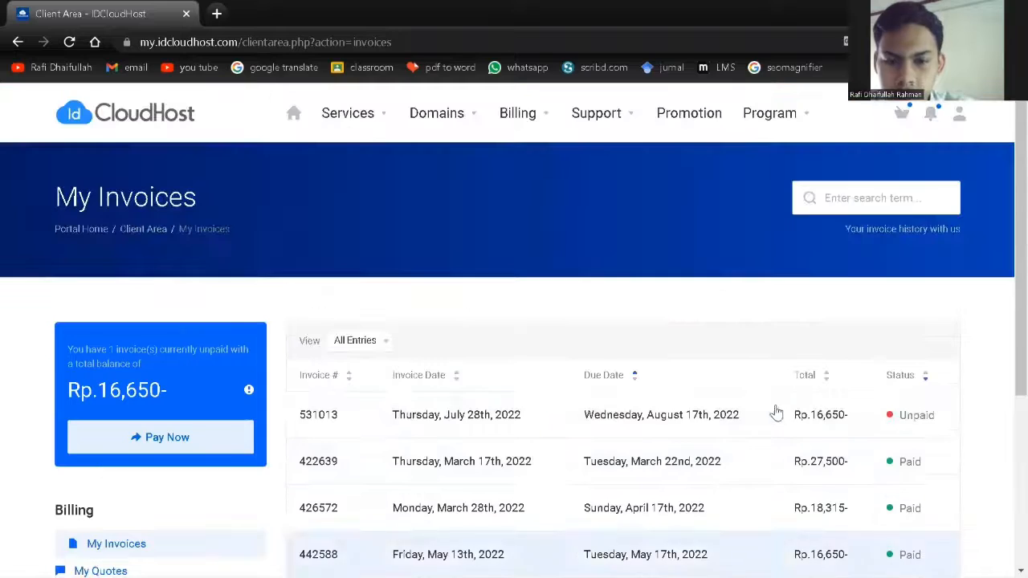
# - Switch back to the support tickets and review their departments, subjects and statuses
pyautogui.click(613, 120)
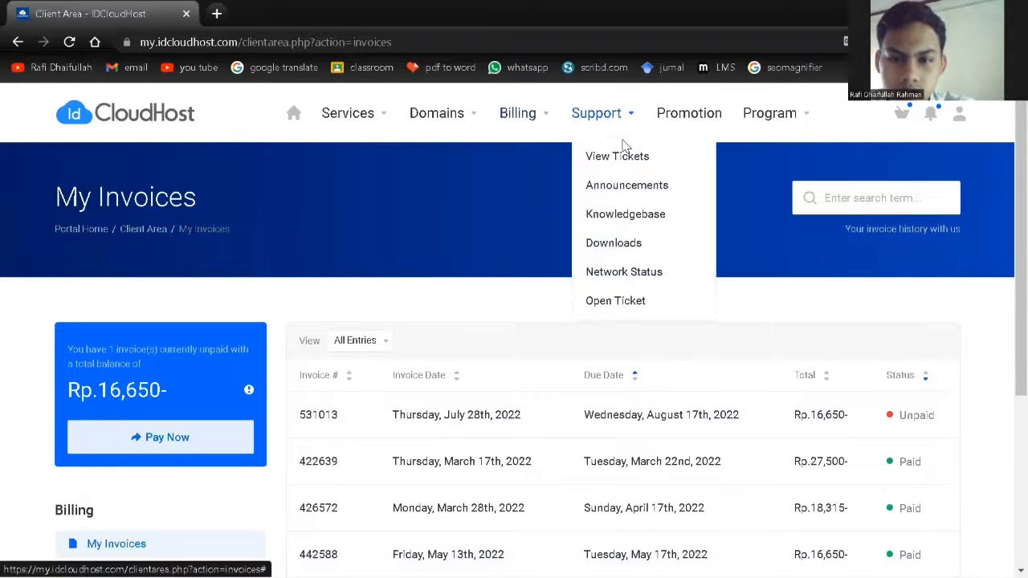
pyautogui.click(616, 155)
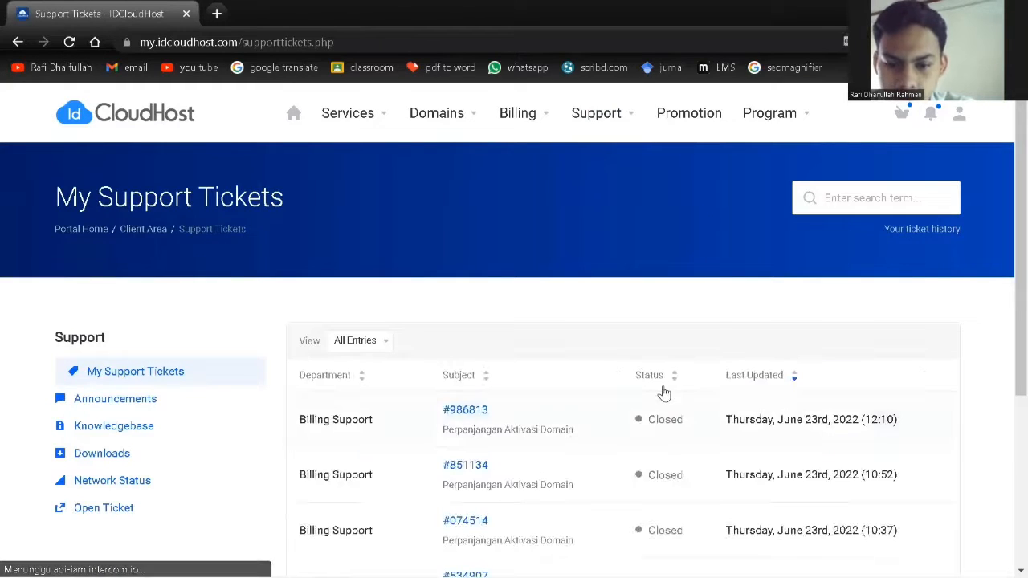
pyautogui.scroll(-2, 643, 495)
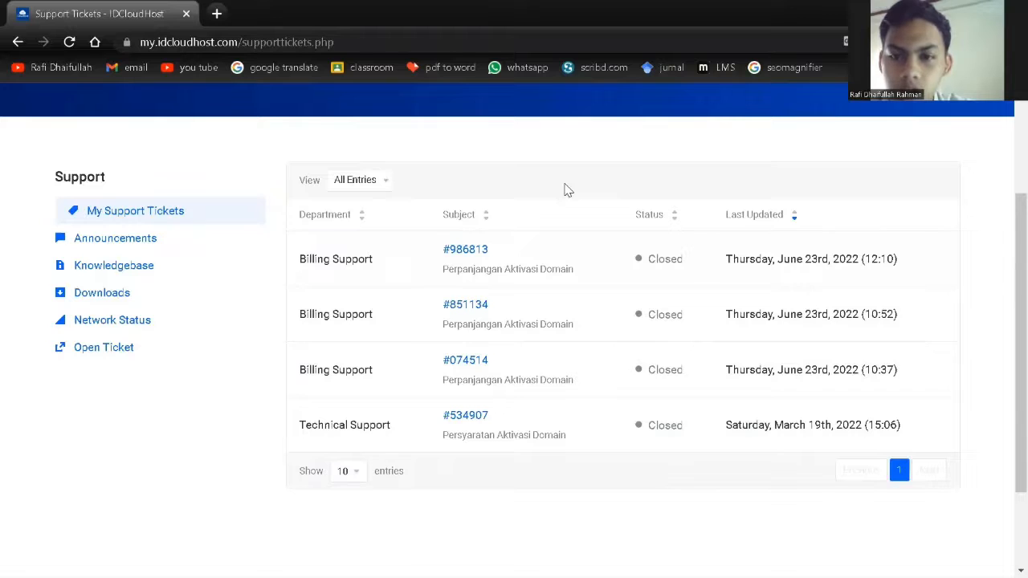
pyautogui.scroll(2, 562, 168)
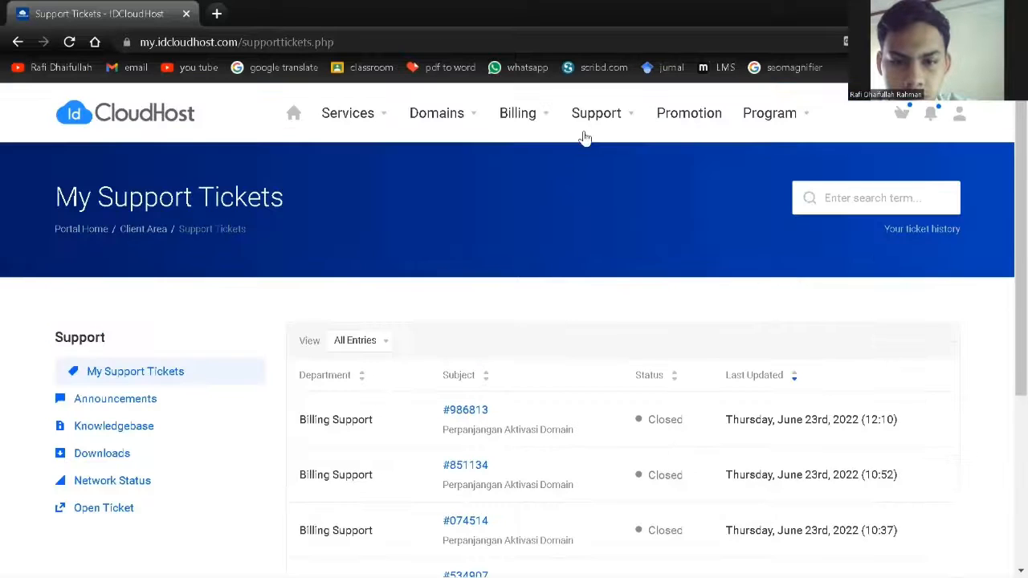
# - Return from the support tickets to the account's invoice list
pyautogui.click(540, 129)
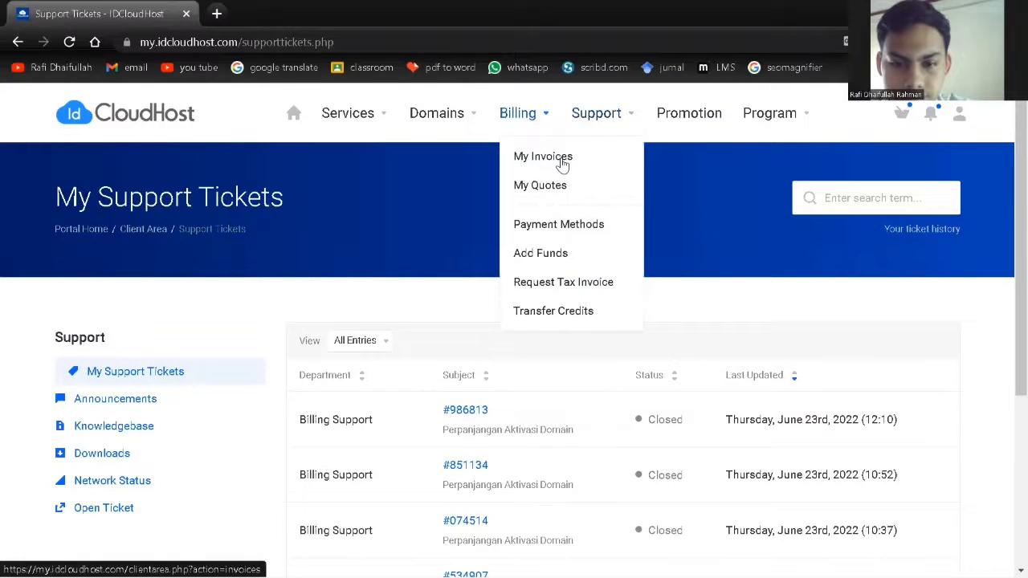
pyautogui.click(562, 161)
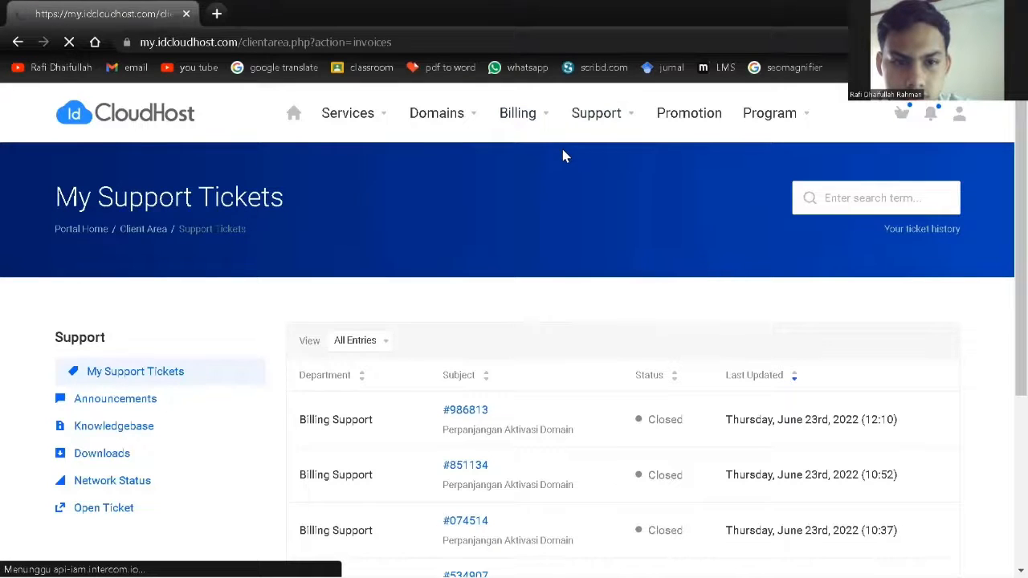
# - Return from the invoice list to the client dashboard and open the details of the active Starter Pro hosting service
pyautogui.scroll(-2, 602, 303)
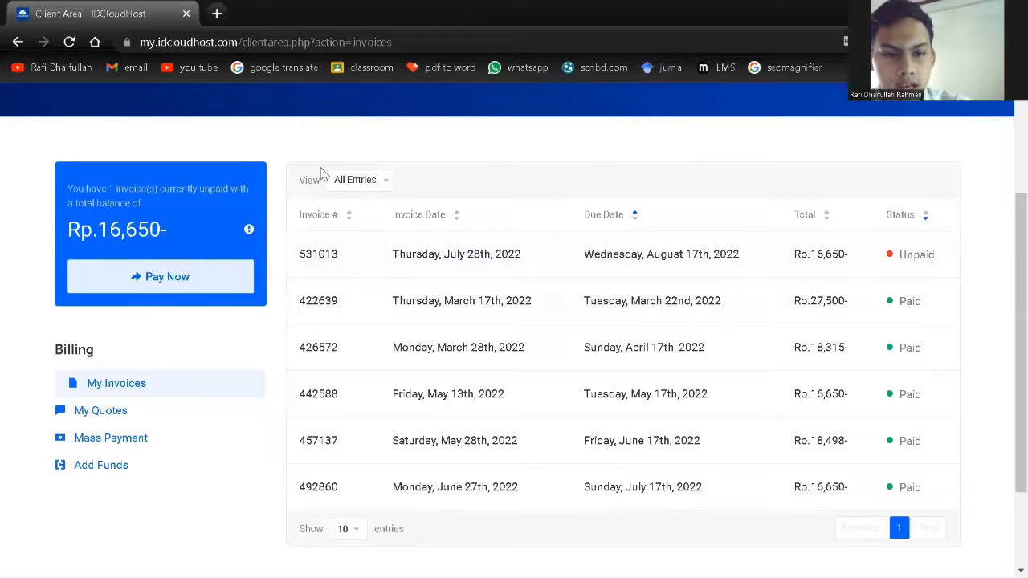
pyautogui.scroll(2, 266, 223)
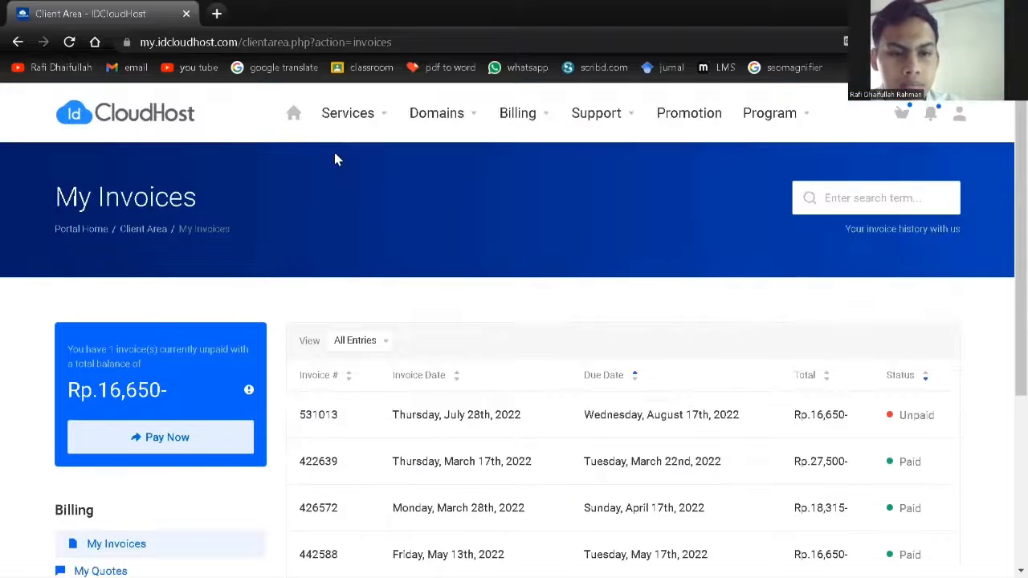
pyautogui.click(294, 122)
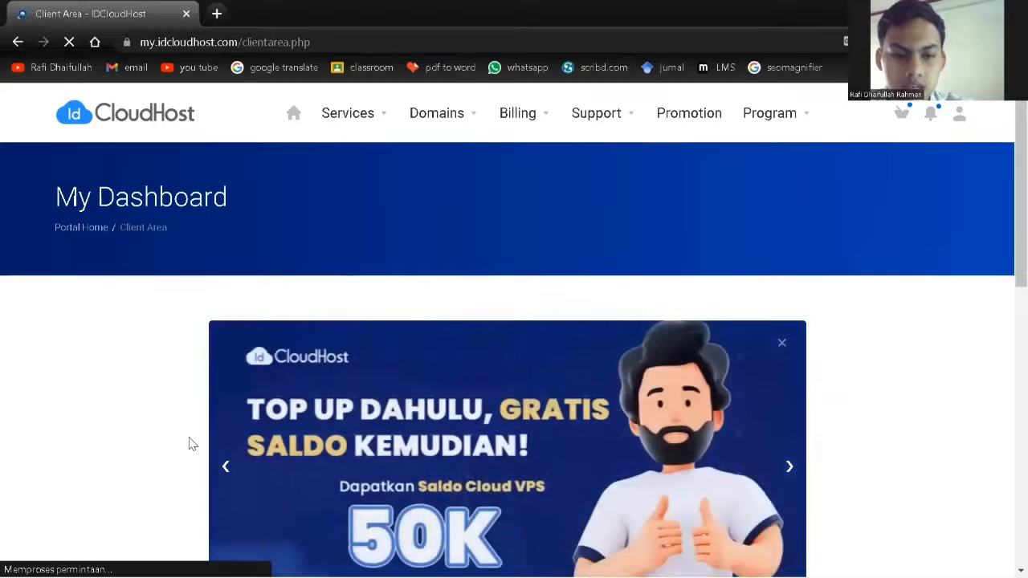
pyautogui.scroll(-7, 193, 444)
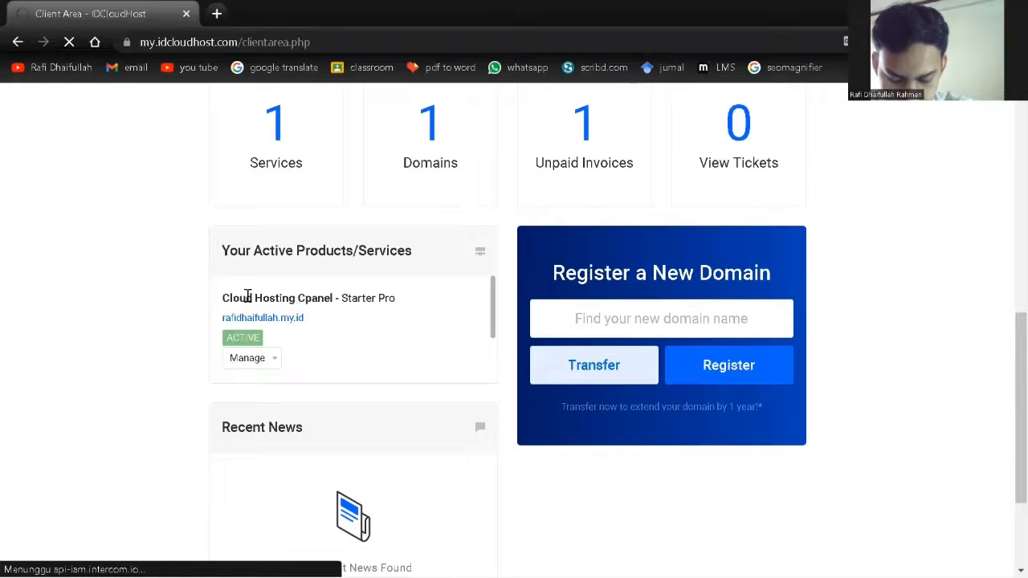
pyautogui.click(247, 297)
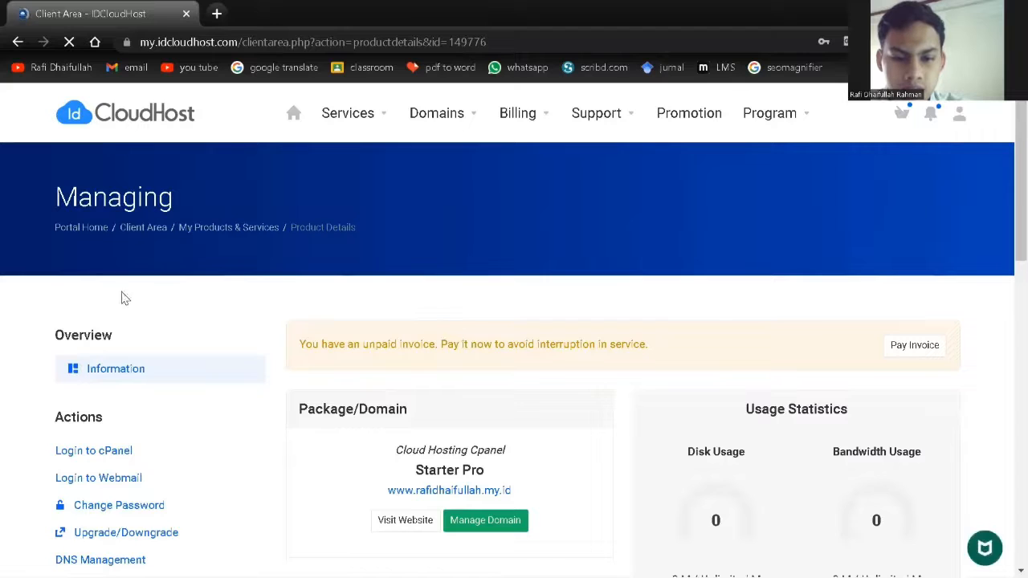
# - Log in to the hosting's cPanel and open WordPress in the Softaculous Apps Installer
pyautogui.scroll(-2, 112, 233)
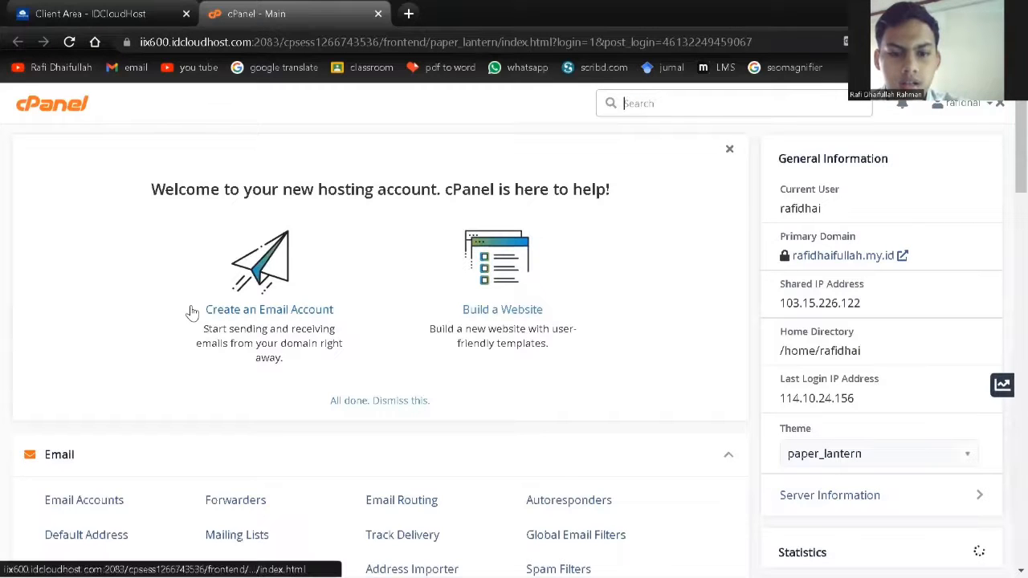
pyautogui.scroll(-10, 461, 365)
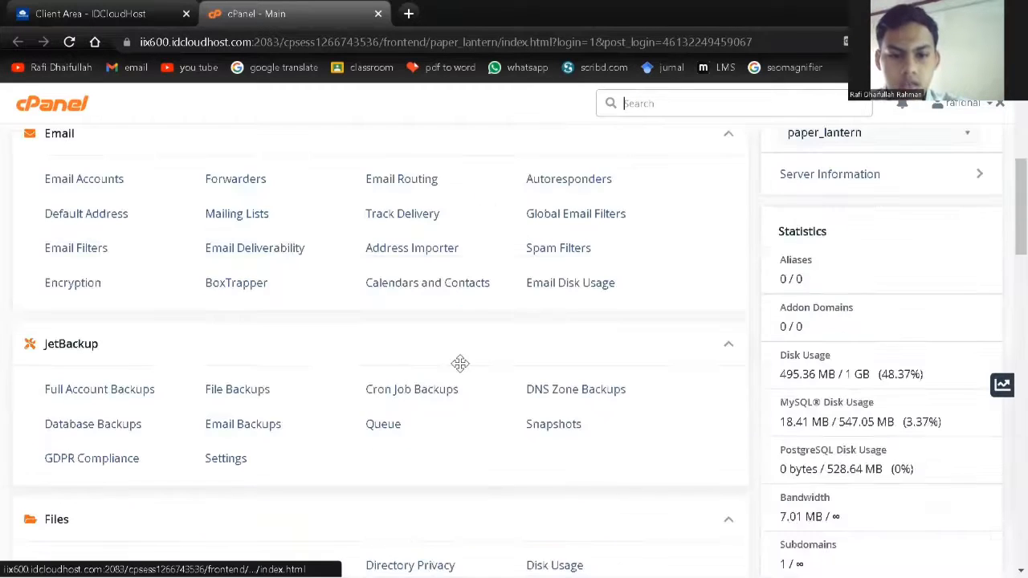
pyautogui.scroll(-12, 460, 363)
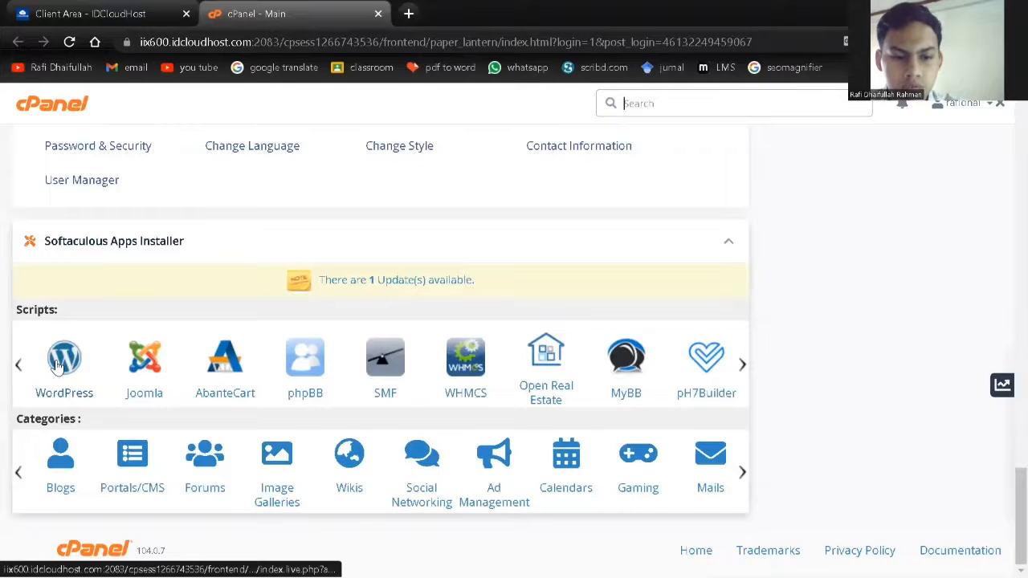
pyautogui.click(79, 364)
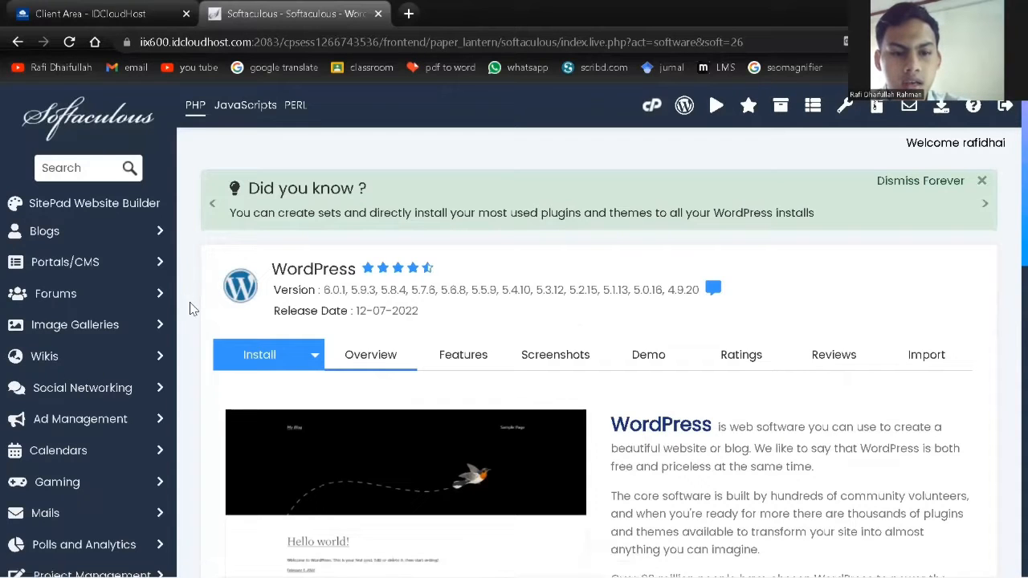
# - Open Moodle from the Educational scripts and review its overview, required space and current installations
pyautogui.scroll(-5, 64, 344)
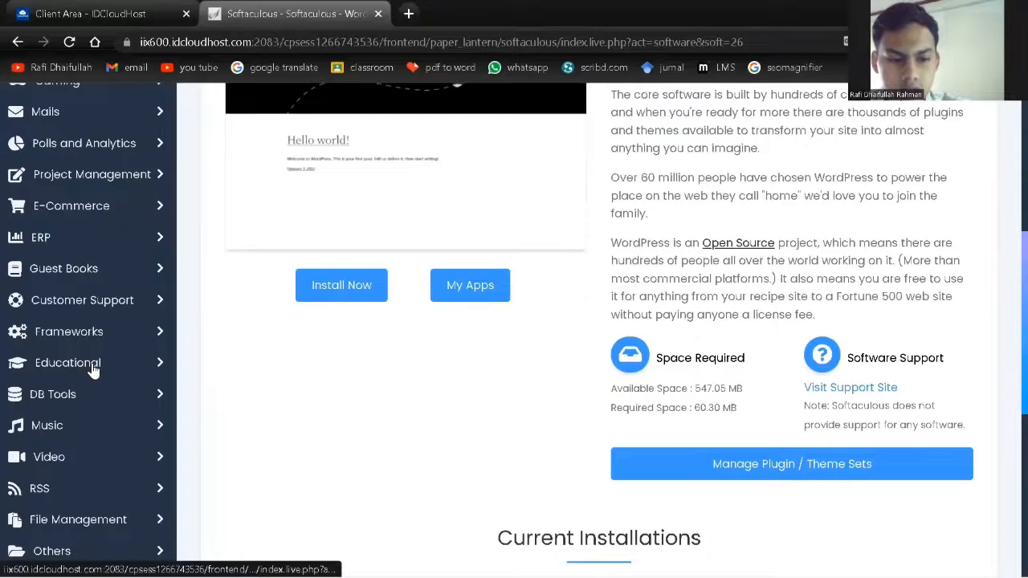
pyautogui.click(94, 368)
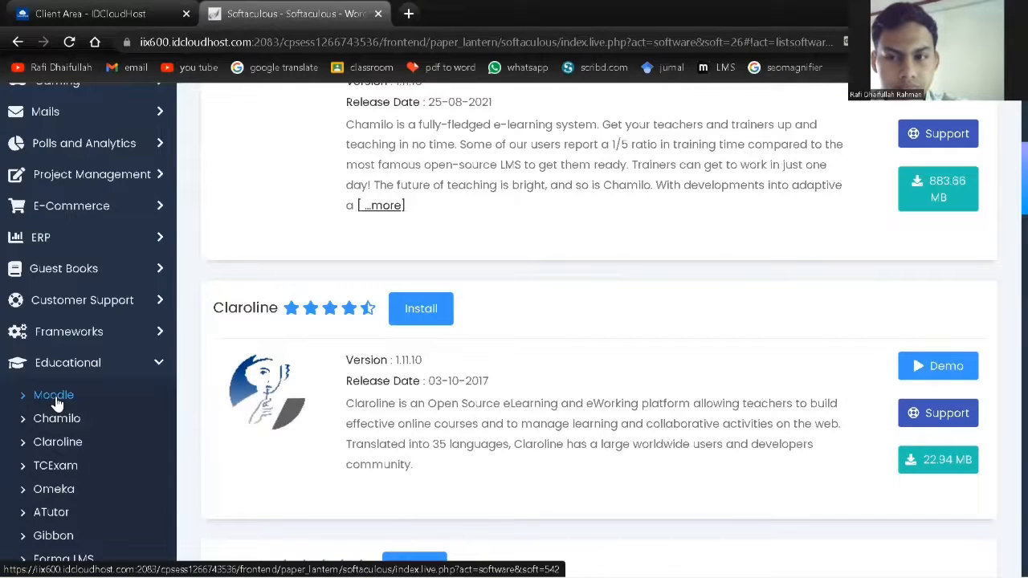
pyautogui.click(53, 396)
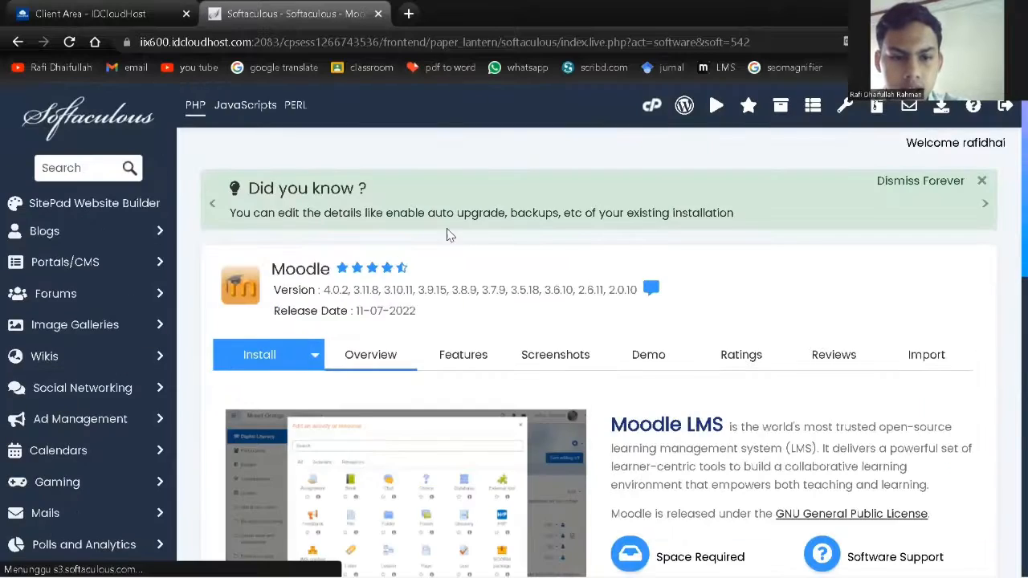
pyautogui.scroll(-5, 699, 315)
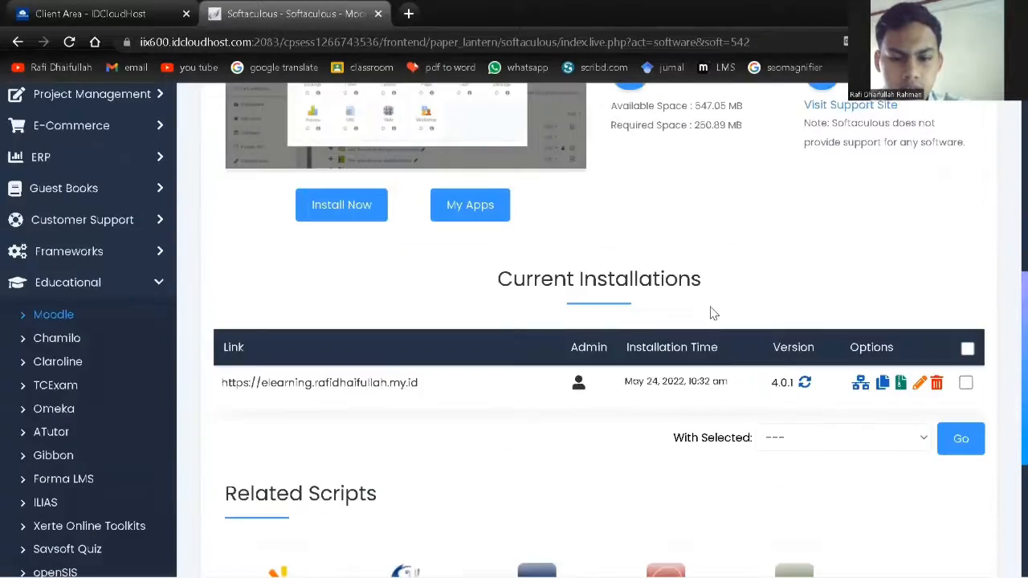
pyautogui.scroll(4, 711, 318)
pyautogui.scroll(-3, 517, 314)
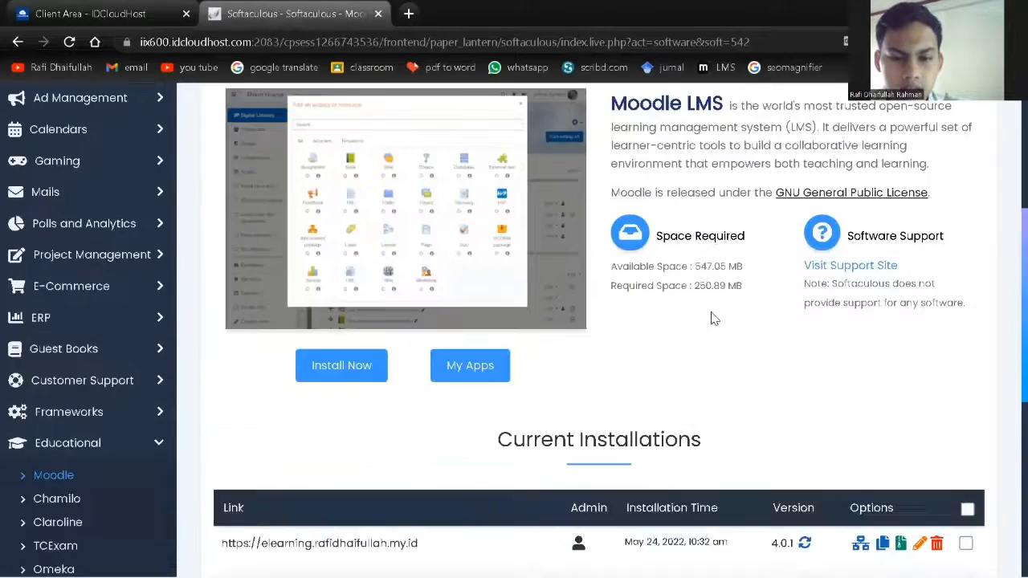
pyautogui.scroll(2, 517, 313)
pyautogui.click(262, 194)
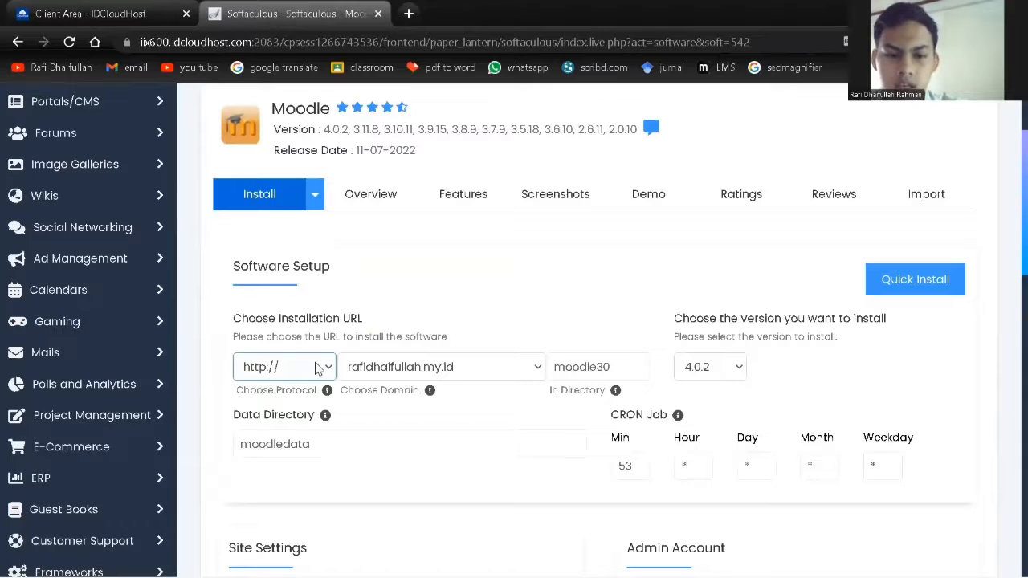
pyautogui.click(319, 367)
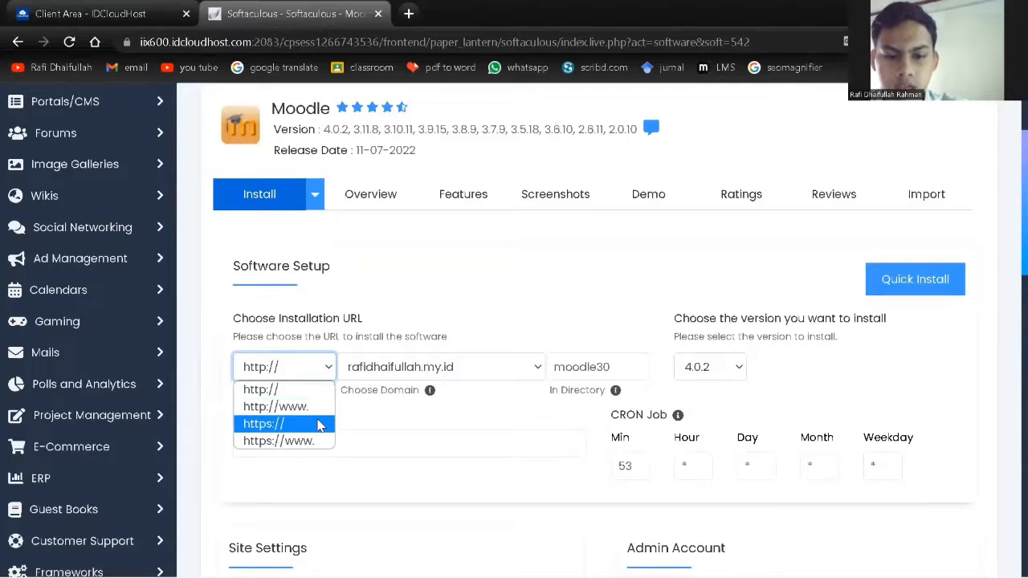
pyautogui.click(319, 424)
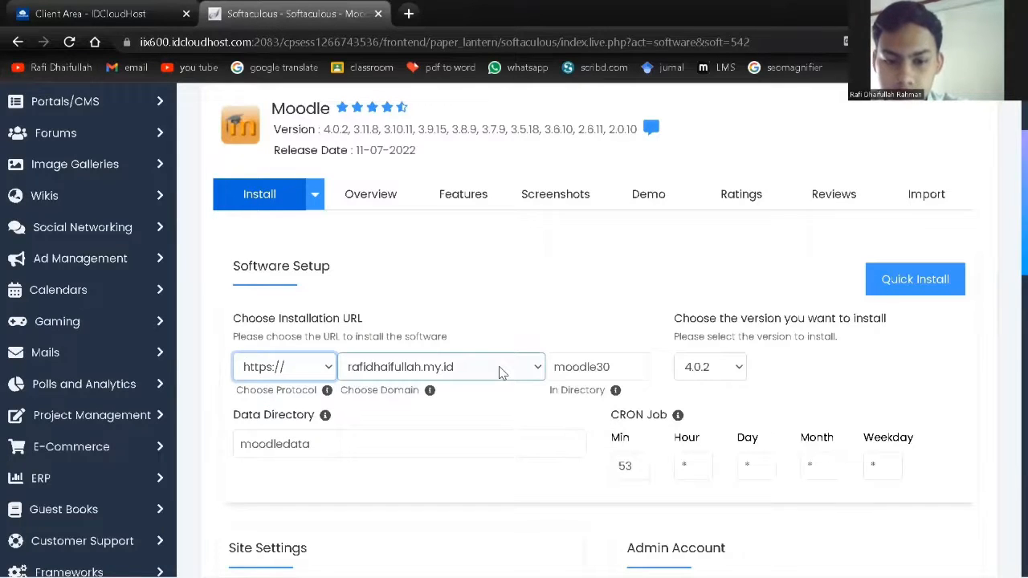
pyautogui.click(500, 372)
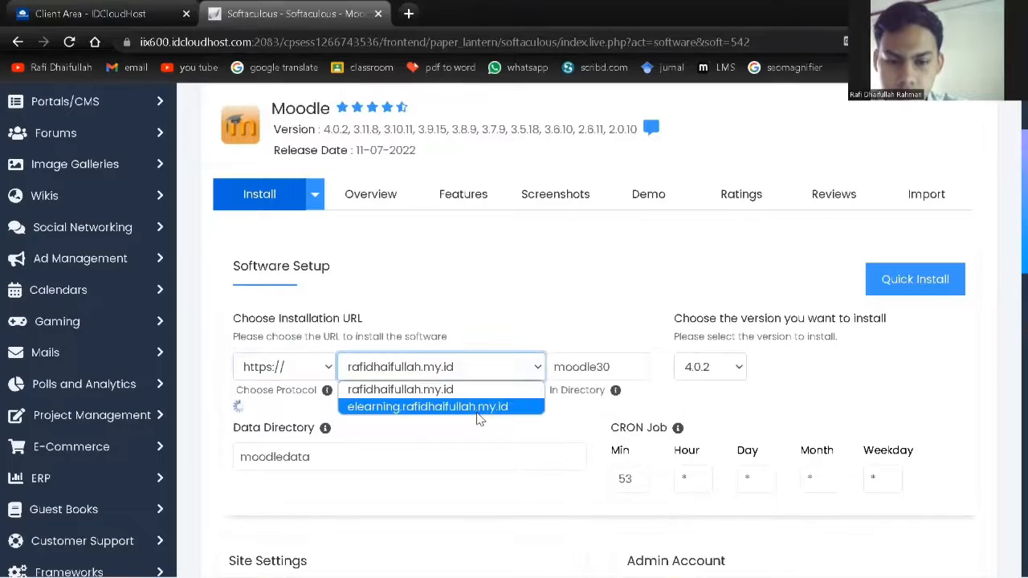
pyautogui.click(479, 407)
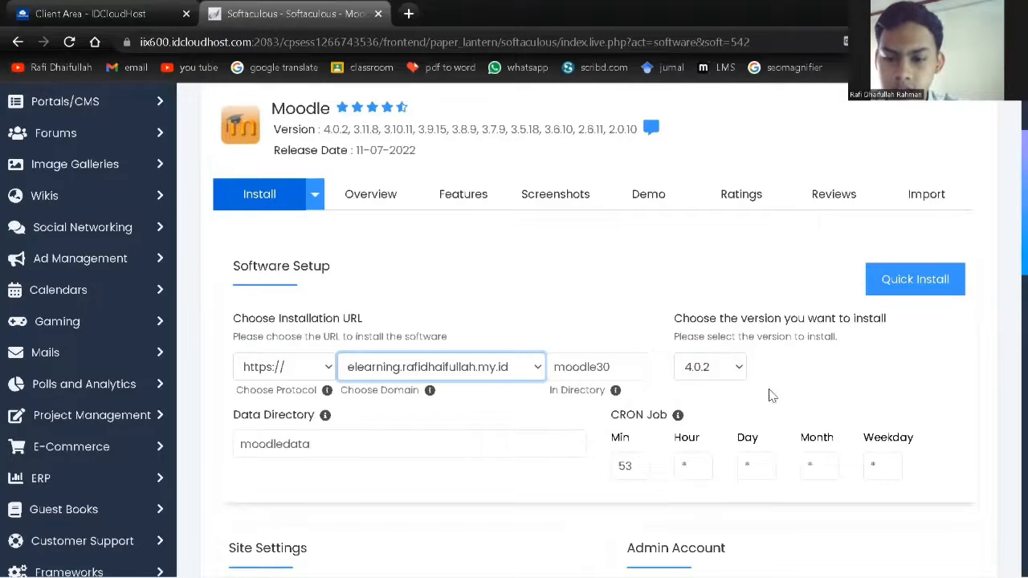
# - Examine the Moodle form's software setup, site settings, admin account, language and advanced options
pyautogui.scroll(-4, 761, 387)
pyautogui.scroll(3, 753, 211)
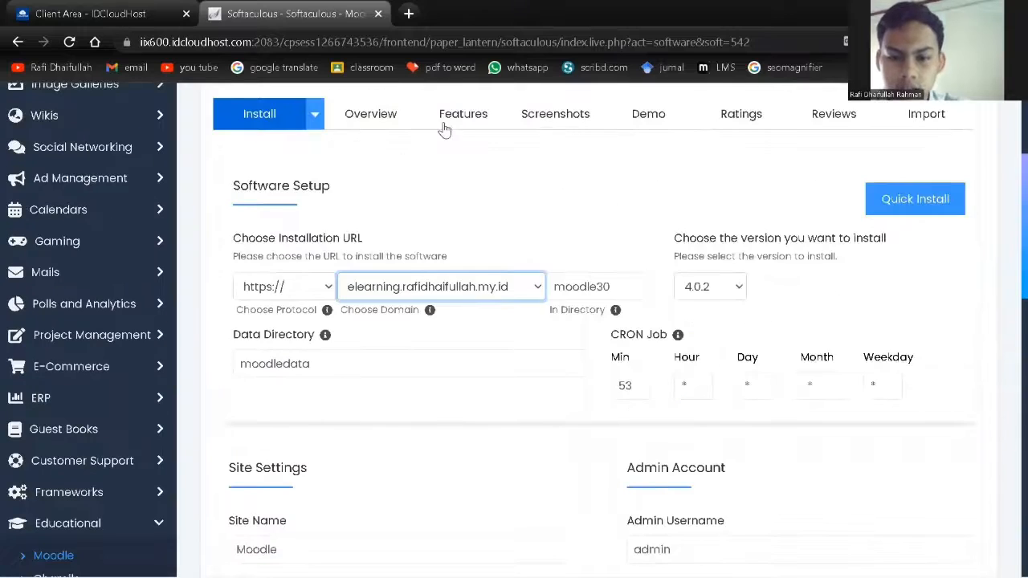
pyautogui.scroll(-2, 687, 358)
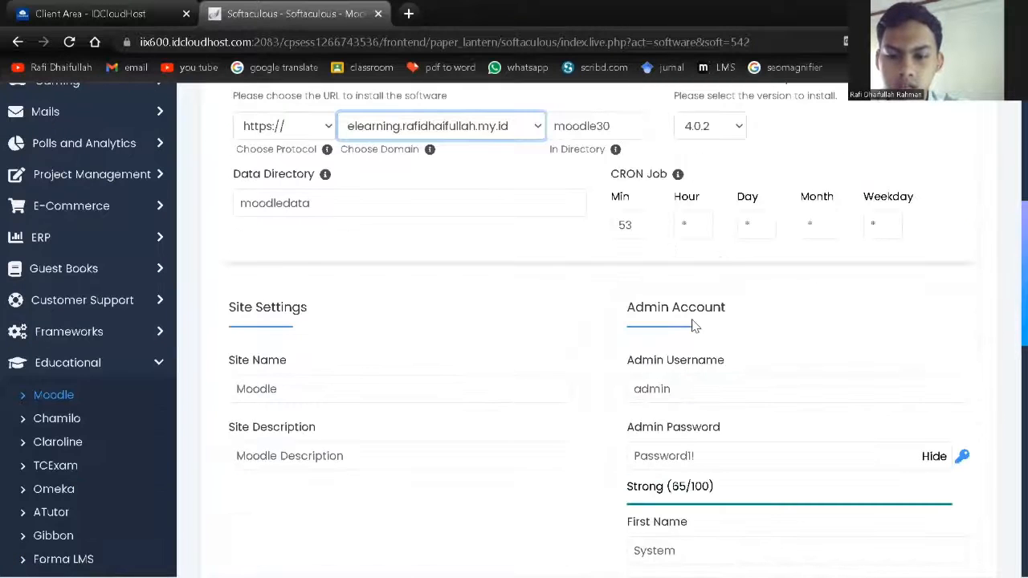
pyautogui.scroll(-1, 671, 426)
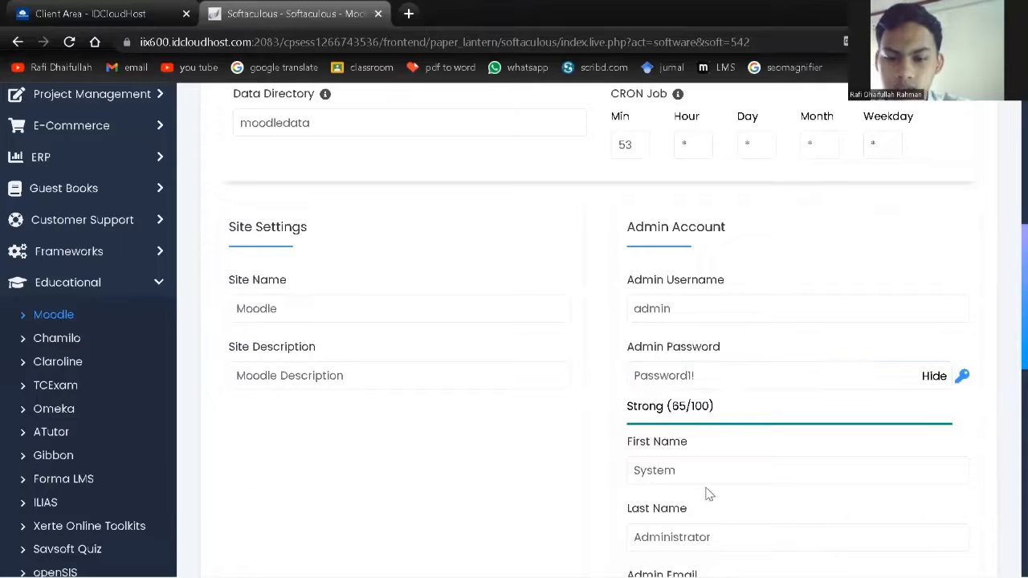
pyautogui.scroll(-1, 698, 452)
pyautogui.scroll(-1, 698, 453)
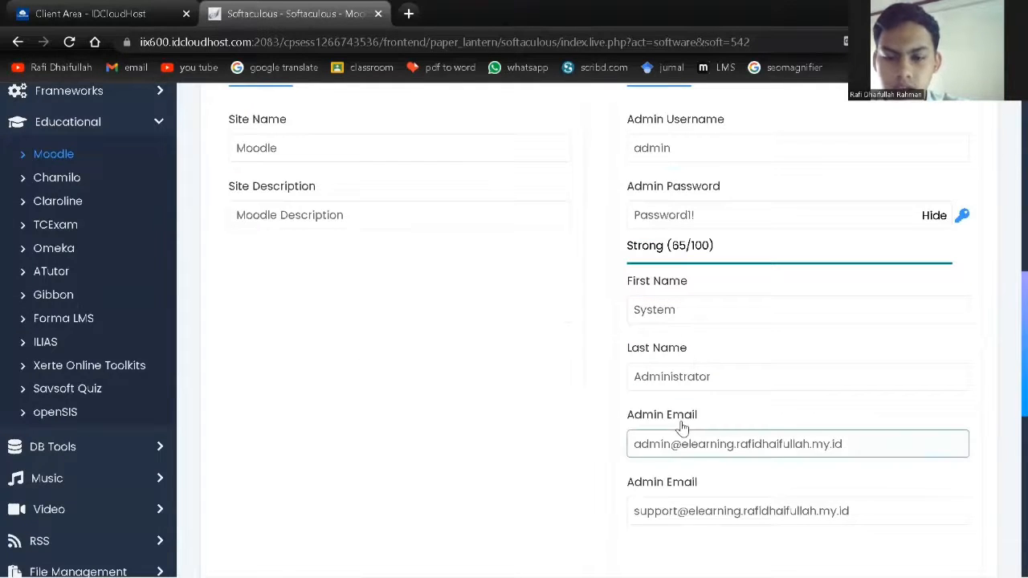
pyautogui.scroll(-3, 478, 452)
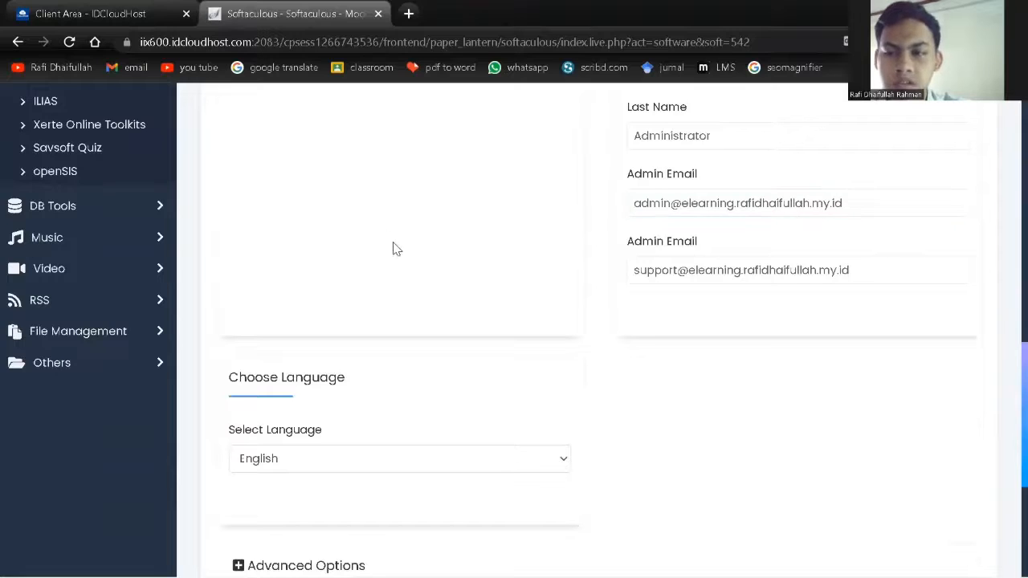
pyautogui.scroll(1, 394, 257)
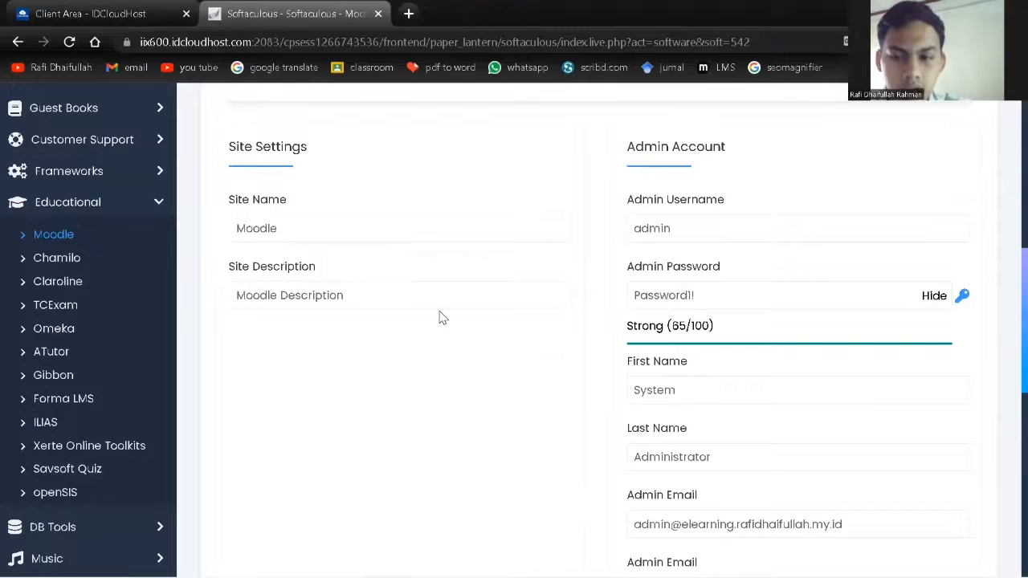
pyautogui.scroll(-1, 440, 316)
pyautogui.scroll(-3, 440, 317)
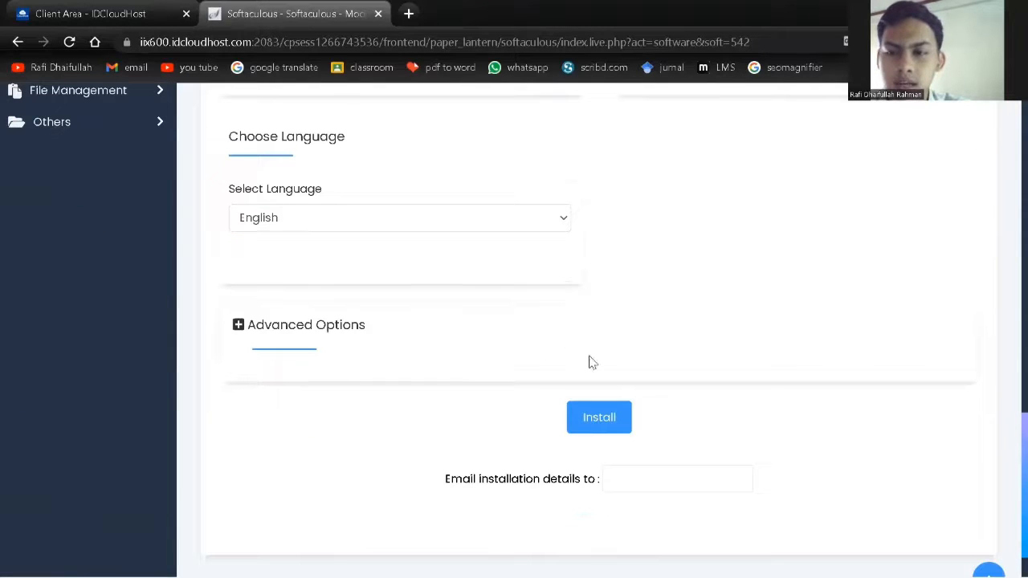
pyautogui.scroll(15, 608, 436)
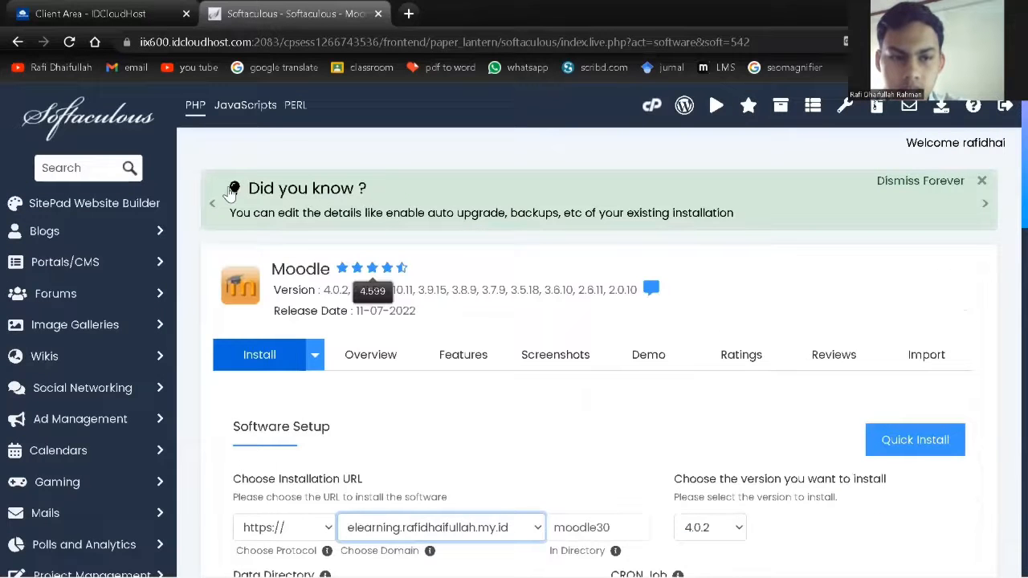
# - Leave the Moodle installation form for the WordPress overview and check its current installations
pyautogui.click(19, 42)
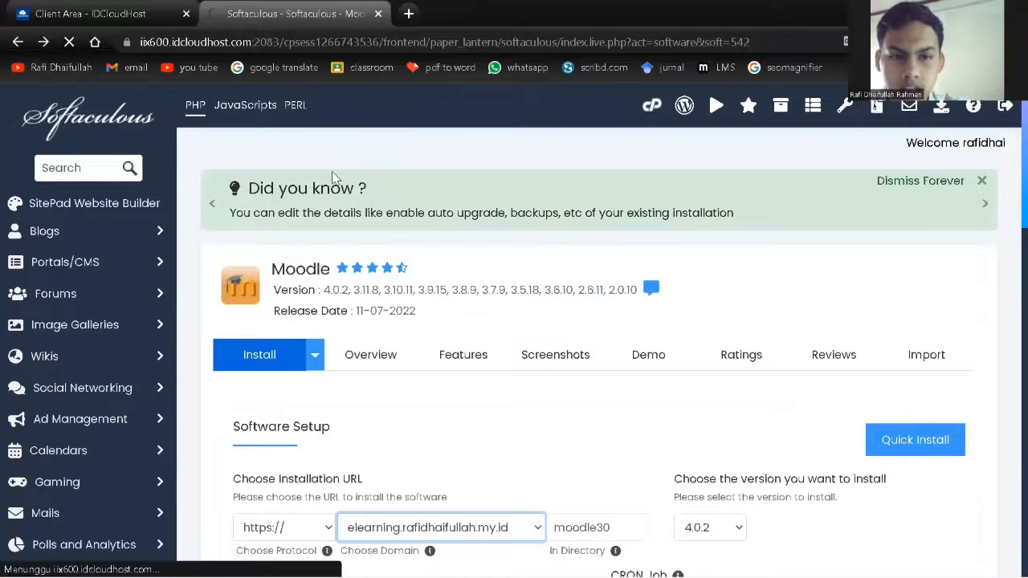
pyautogui.scroll(2, 523, 390)
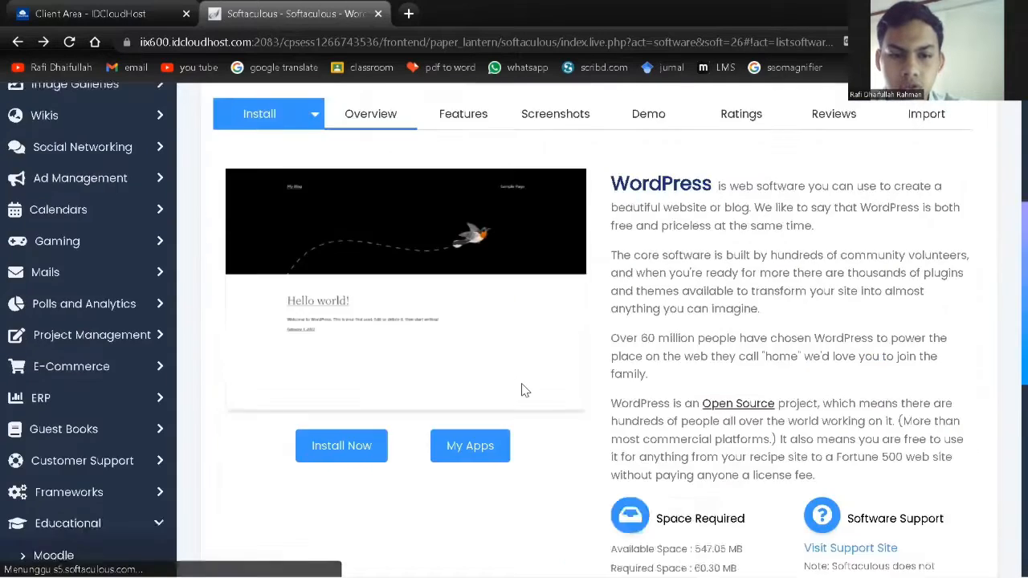
pyautogui.scroll(-3, 436, 363)
pyautogui.scroll(2, 437, 362)
pyautogui.scroll(-3, 136, 394)
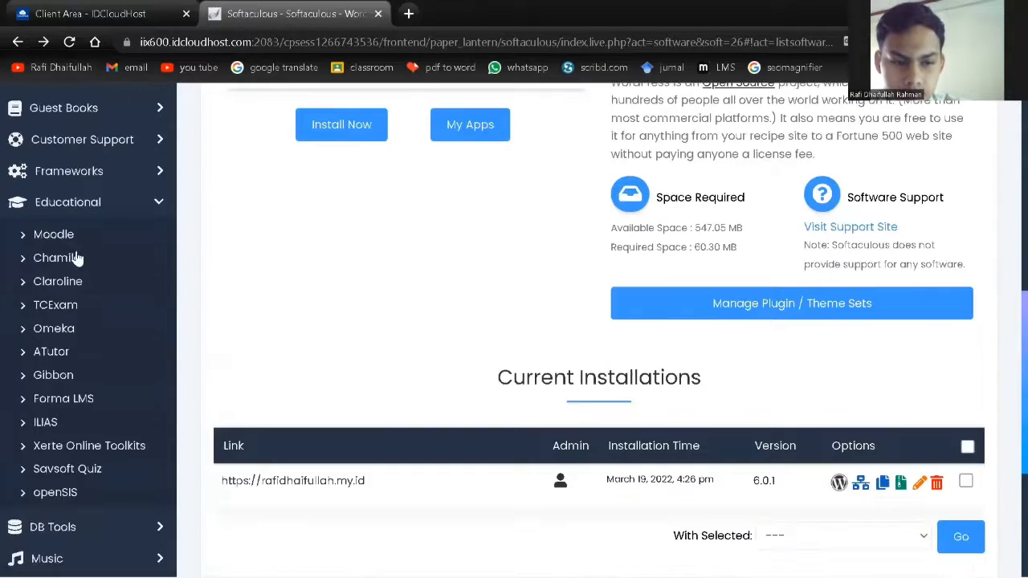
# - Open the existing elearning site from Moodle's current installations and close the Softaculous page
pyautogui.click(68, 234)
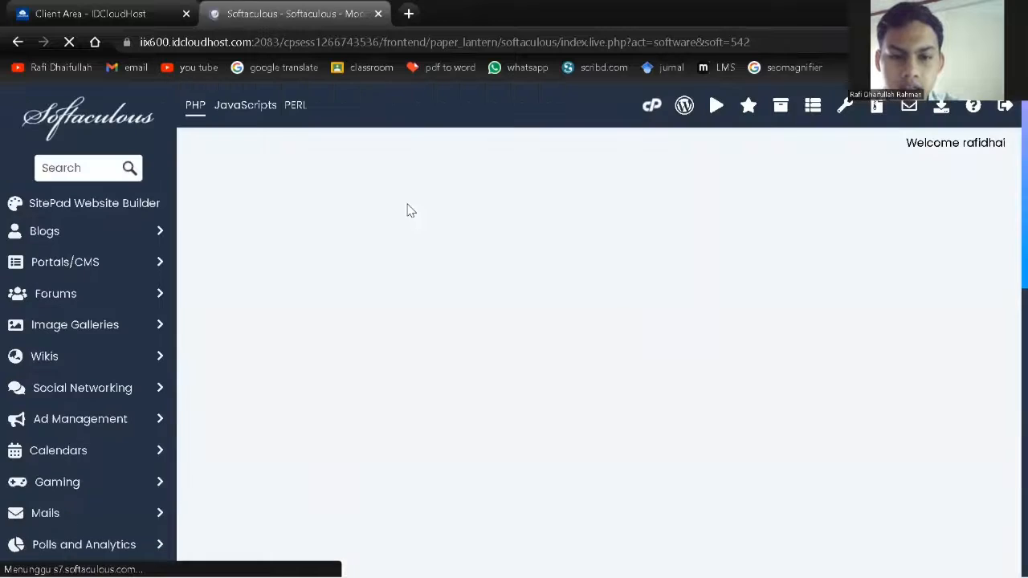
pyautogui.scroll(-6, 483, 337)
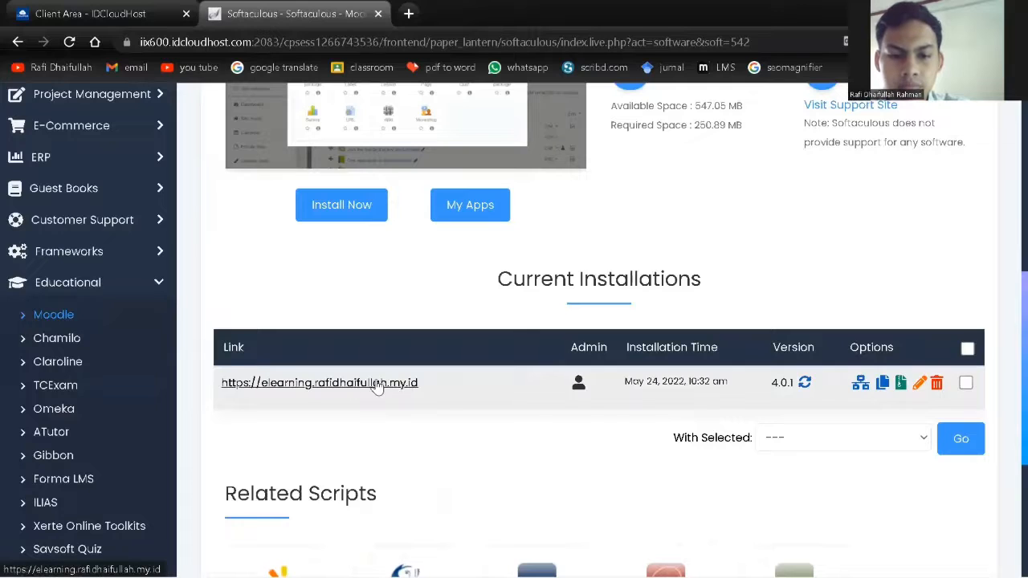
pyautogui.moveTo(431, 384); pyautogui.dragTo(211, 383)
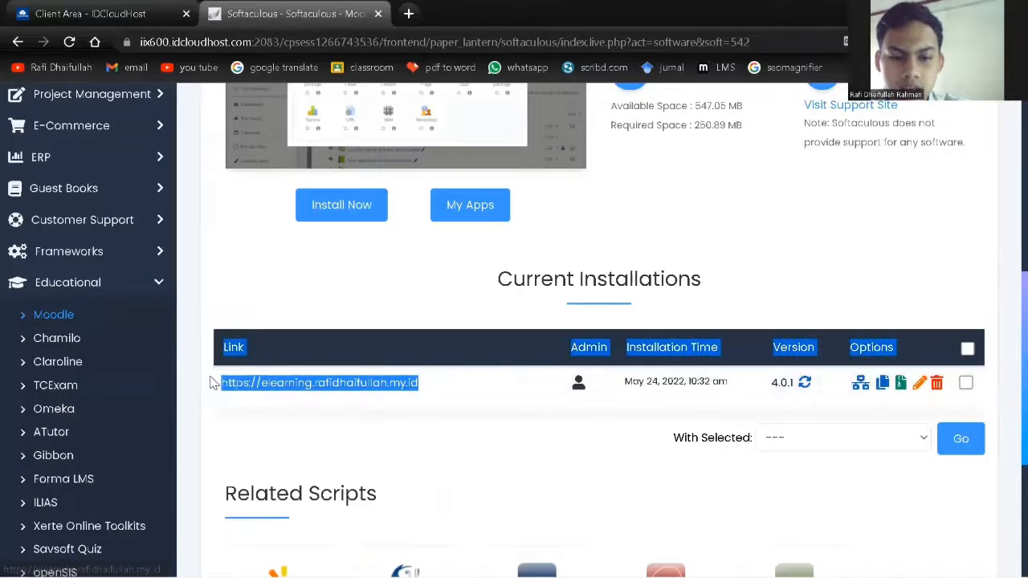
pyautogui.click(378, 383)
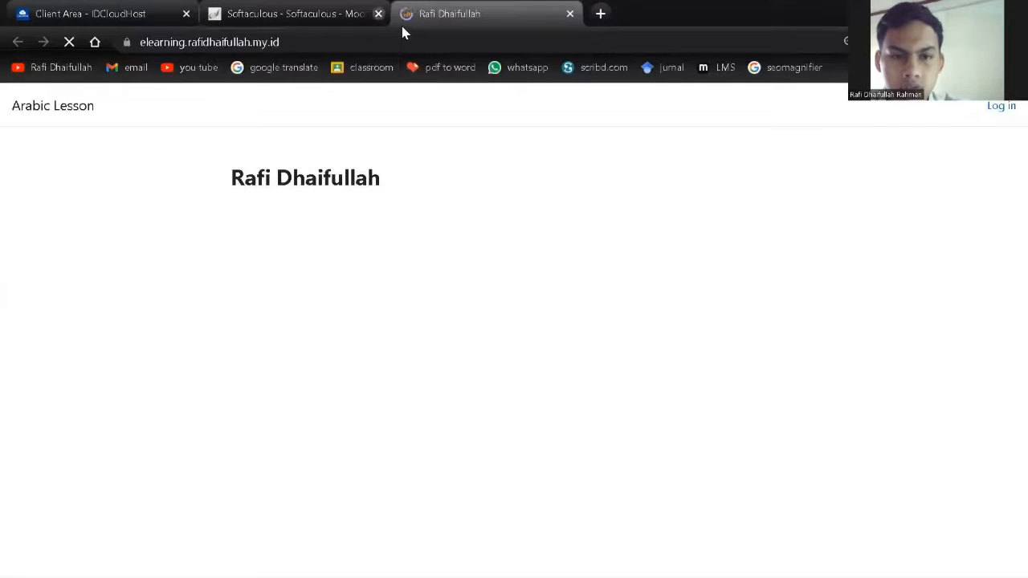
pyautogui.click(378, 13)
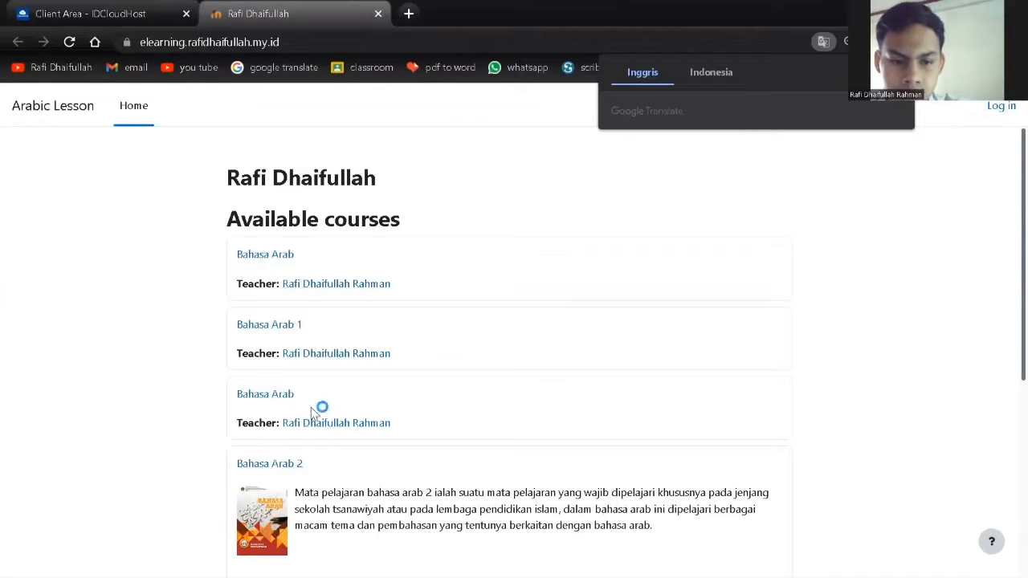
# - Log in to the Bahasa Arab 2 course with the saved account credentials and look over its introduction section
pyautogui.click(288, 465)
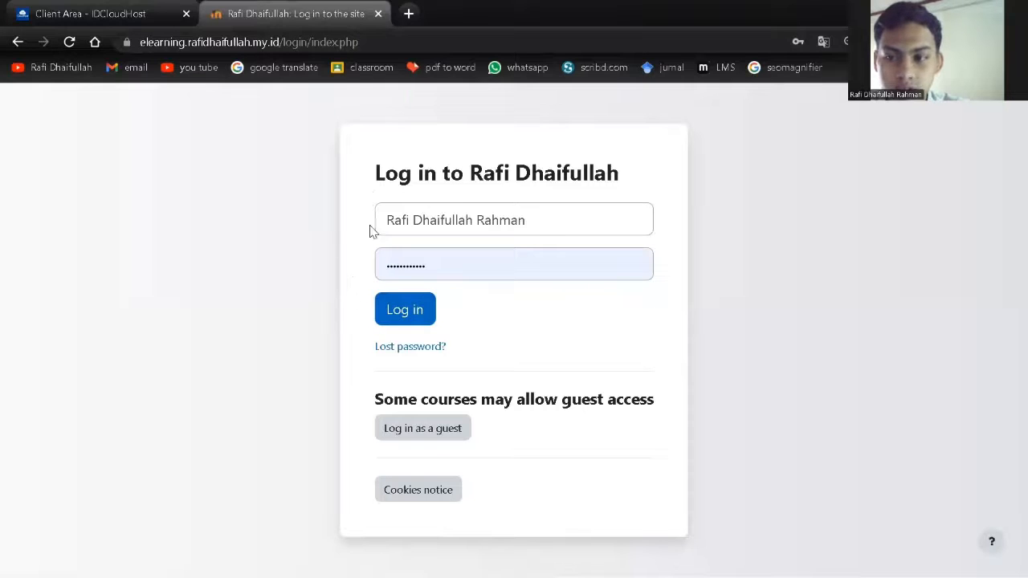
pyautogui.click(406, 318)
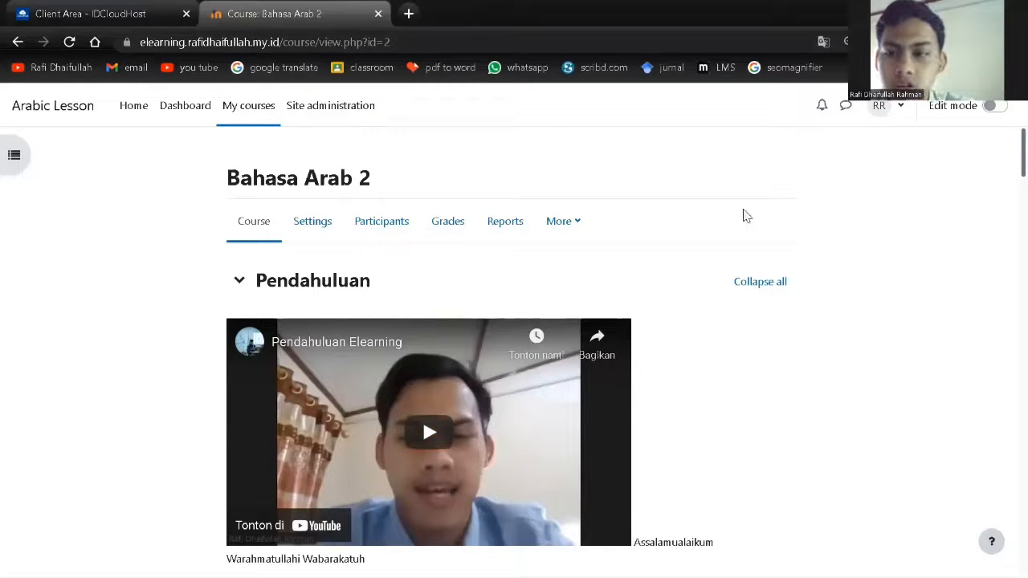
pyautogui.scroll(-6, 489, 305)
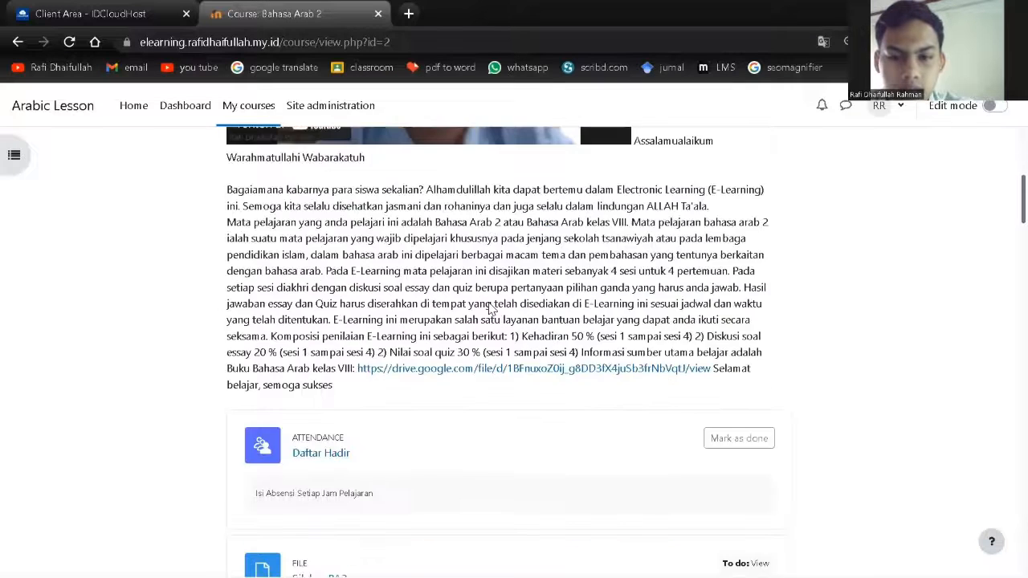
pyautogui.scroll(4, 488, 306)
pyautogui.scroll(2, 492, 308)
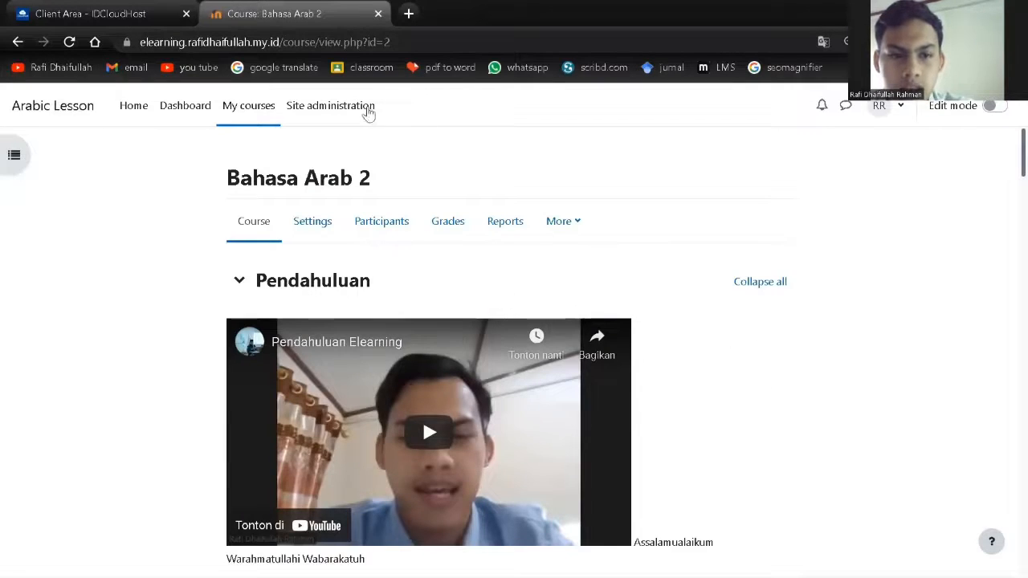
# - Open the form for adding a new course from the course options in site administration
pyautogui.click(332, 114)
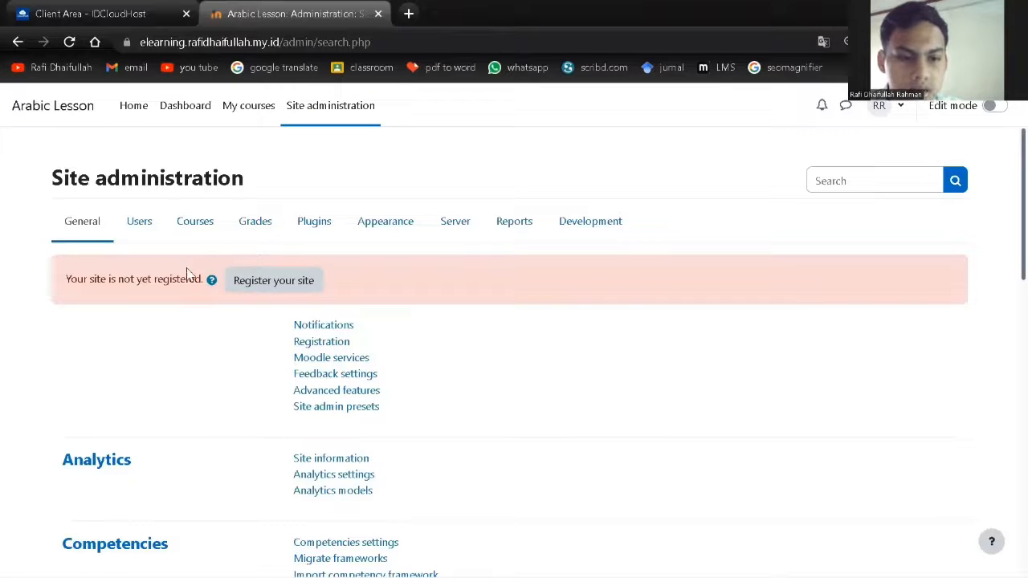
pyautogui.click(197, 223)
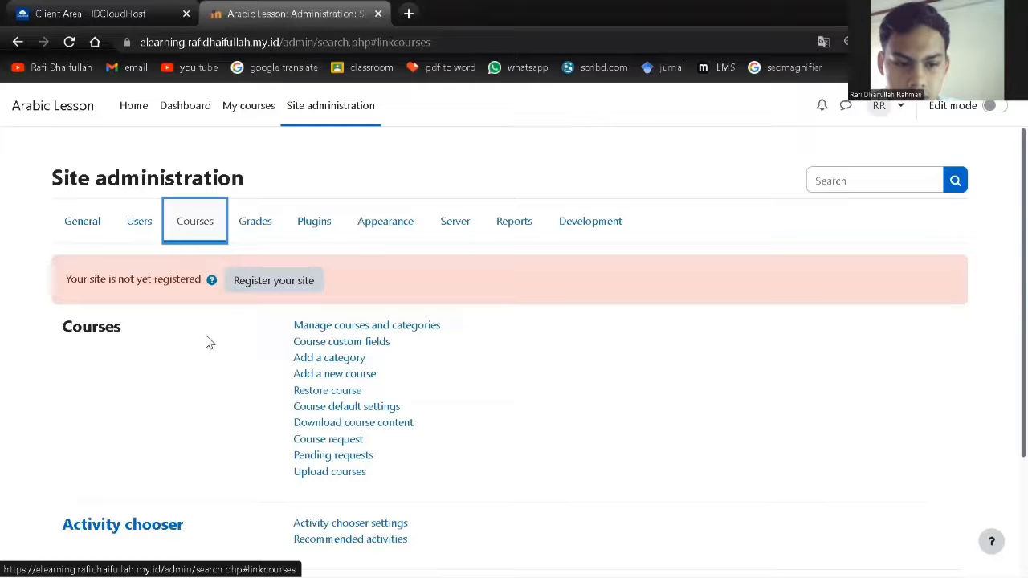
pyautogui.click(343, 374)
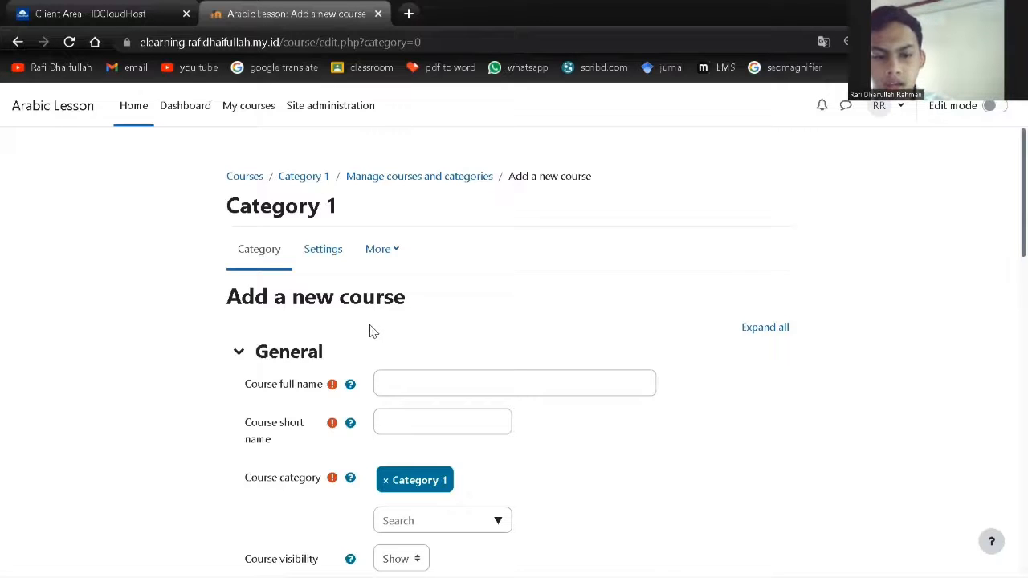
# - Set the new course's full name to Bahasa Arab and its short name to BA9
pyautogui.click(396, 385)
pyautogui.write('B')
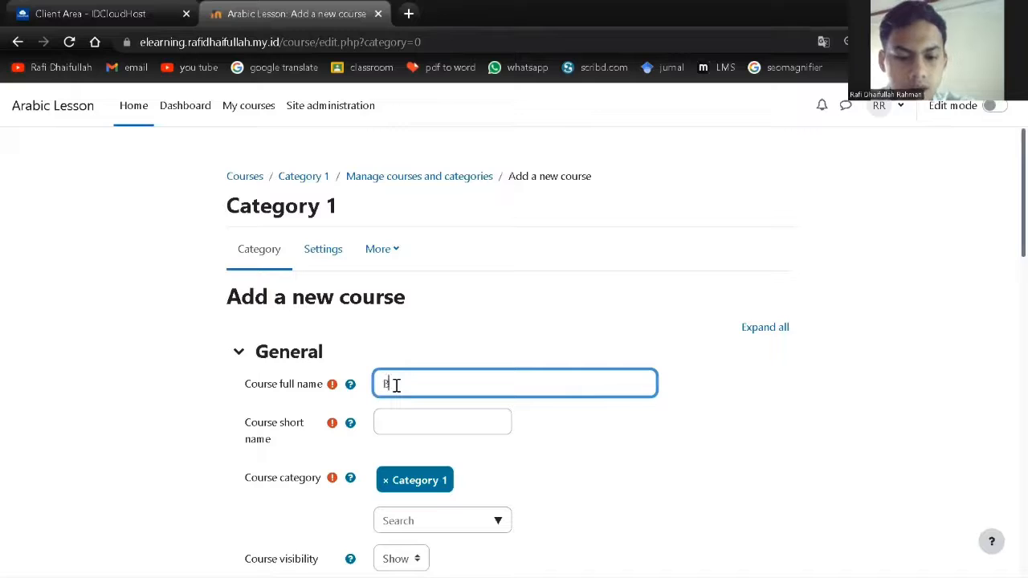
pyautogui.write('ahasa Indone')
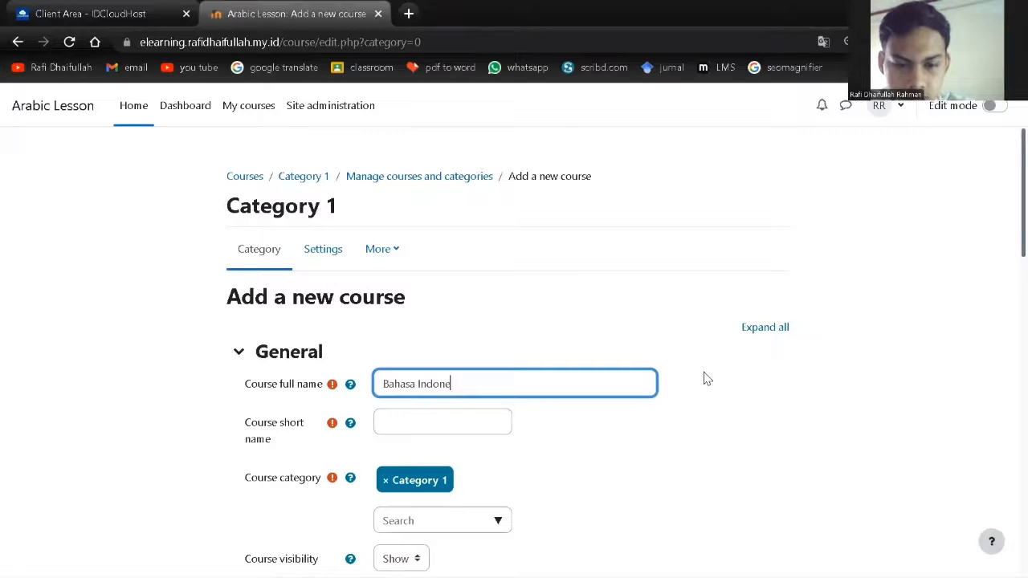
pyautogui.press('BackSpace')
pyautogui.press('BackSpace')
pyautogui.press('BackSpace')
pyautogui.press('BackSpace')
pyautogui.press('BackSpace')
pyautogui.press('BackSpace')
pyautogui.write('A')
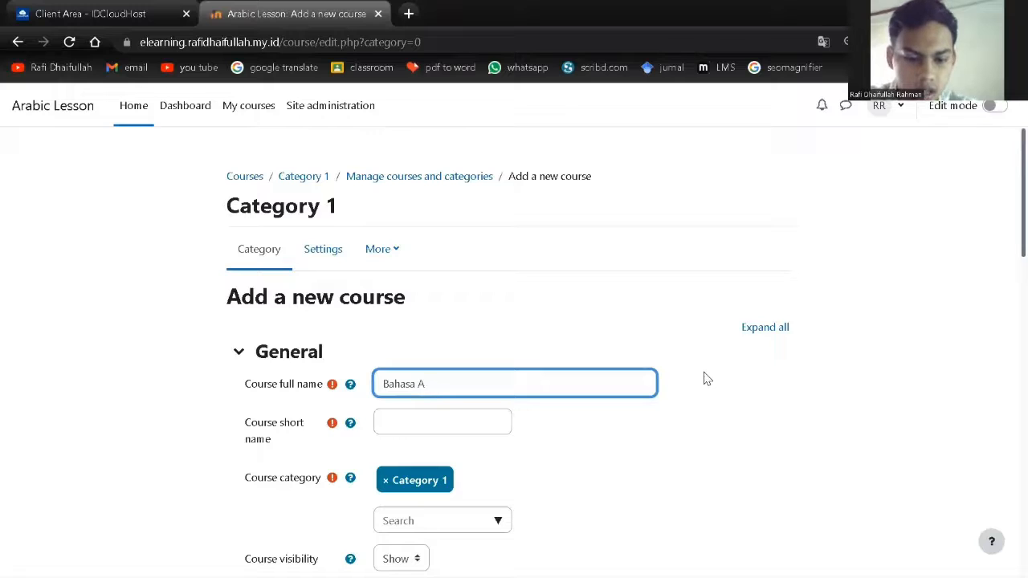
pyautogui.write('rab')
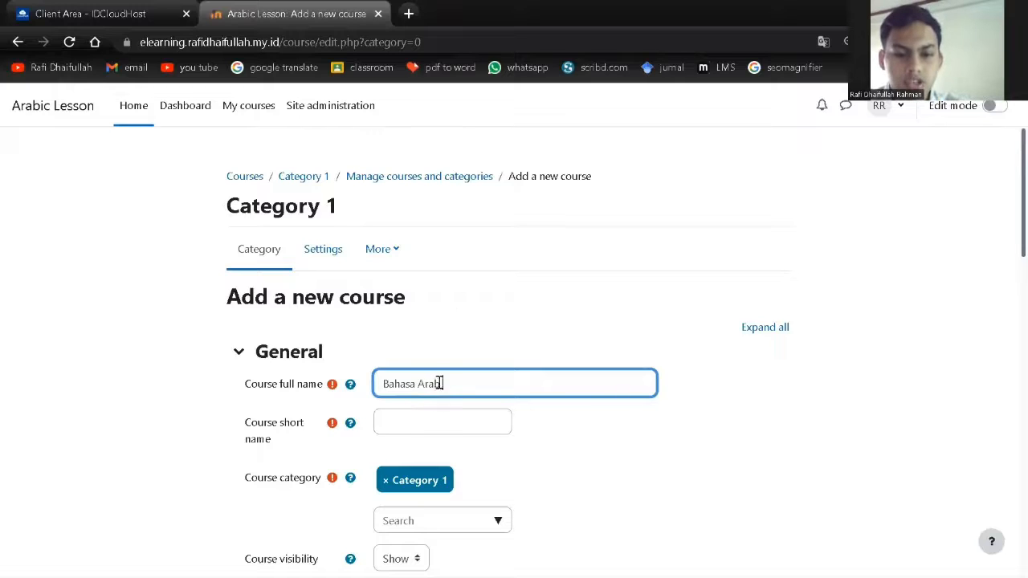
pyautogui.click(437, 426)
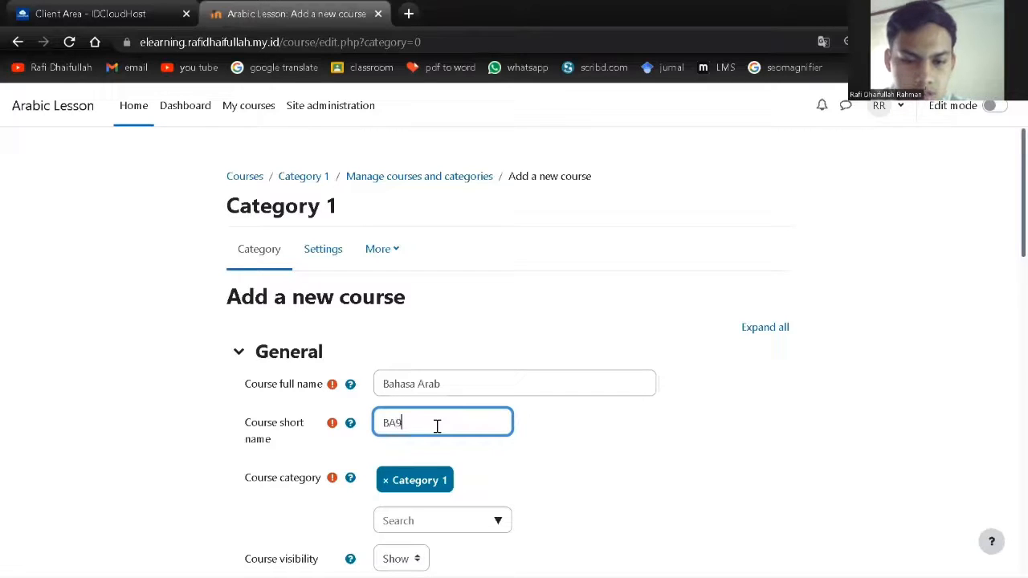
# - Search the available course categories for Kelas X, then shorten the search term to Kelas
pyautogui.scroll(-1, 780, 367)
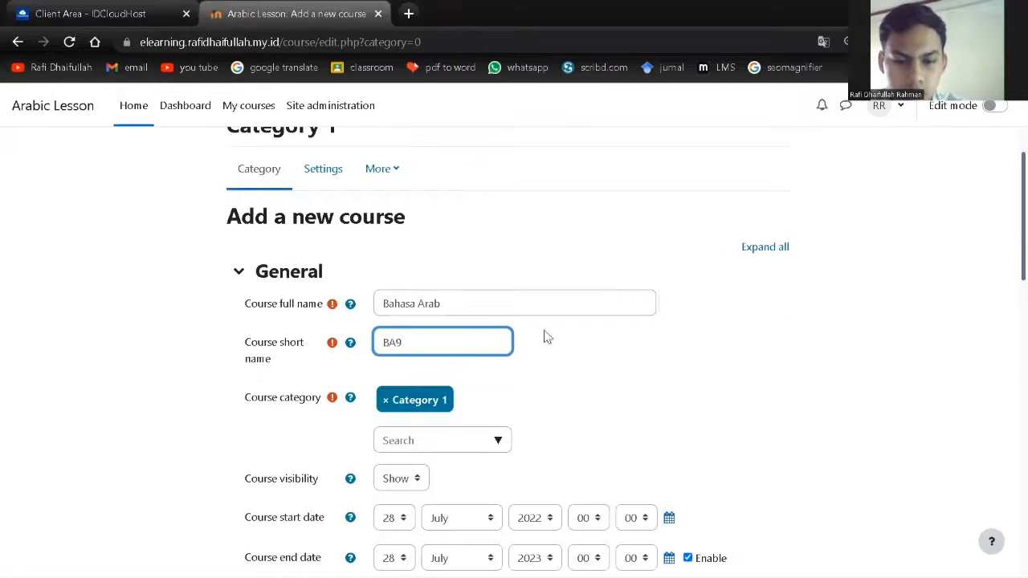
pyautogui.click(479, 436)
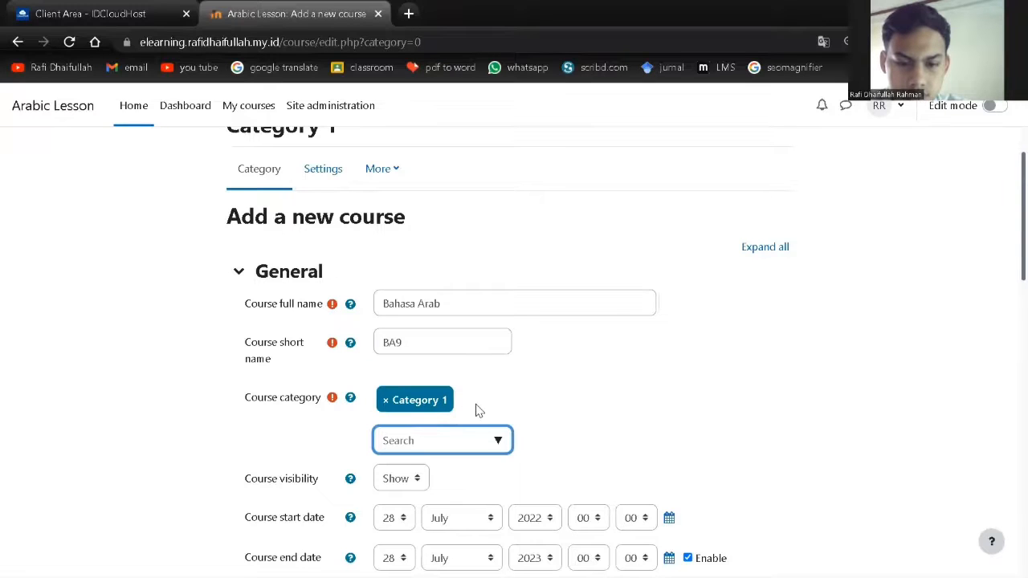
pyautogui.scroll(-1, 476, 411)
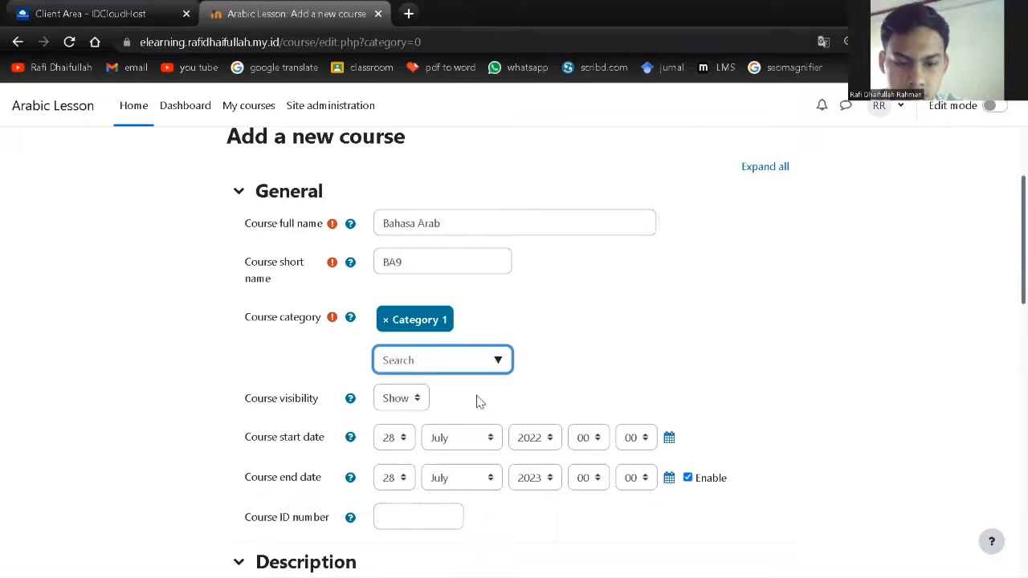
pyautogui.write('K')
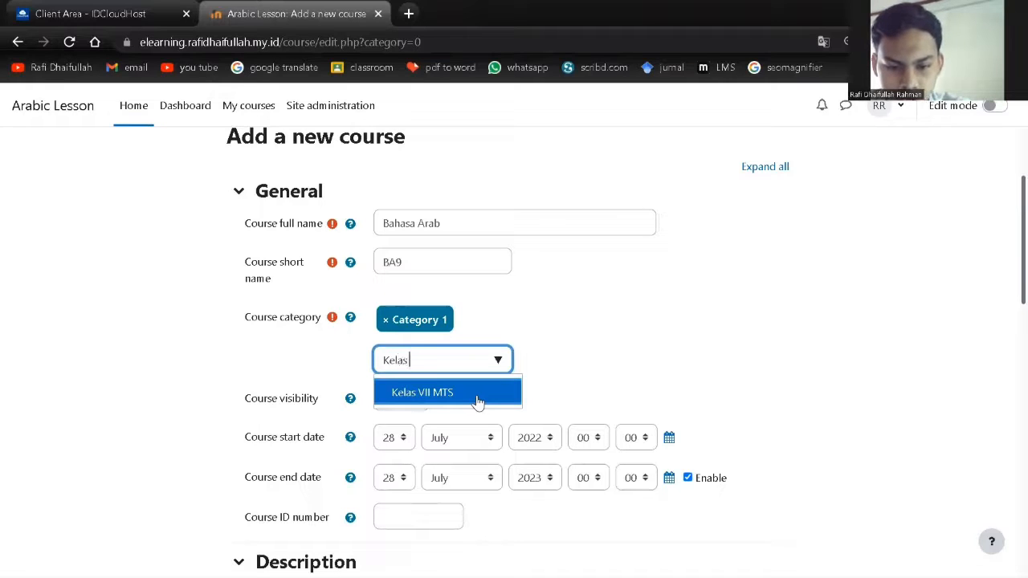
pyautogui.write('elas')
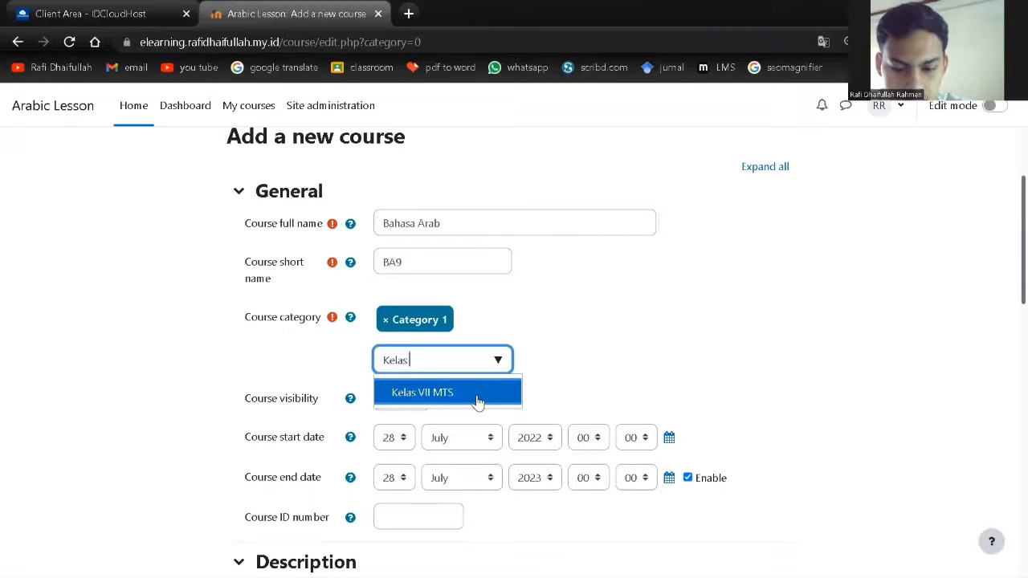
pyautogui.write(' X')
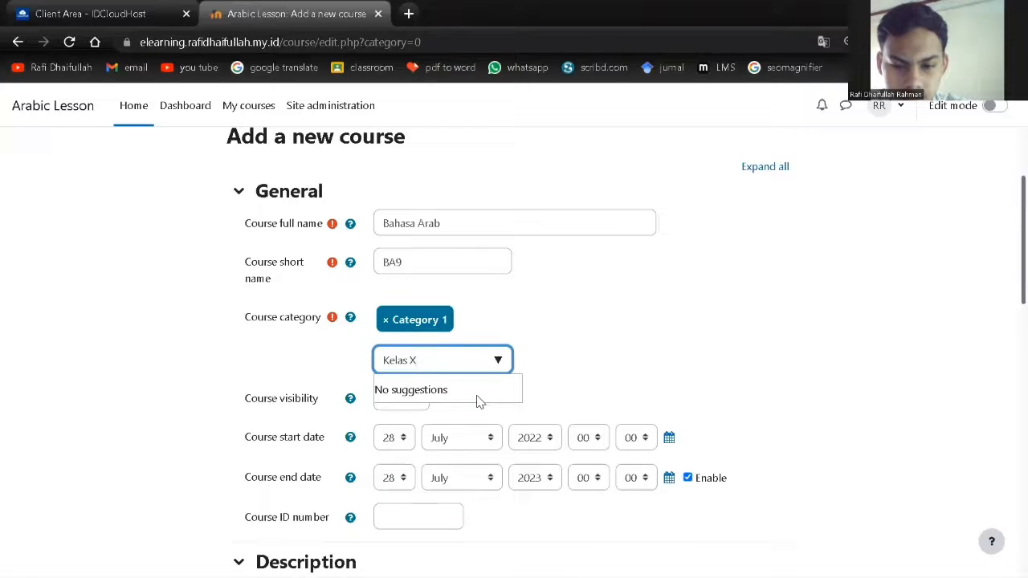
pyautogui.press('BackSpace')
pyautogui.press('BackSpace')
# - Change the course short name to BA10 and search the course categories for Kelas x
pyautogui.click(443, 257)
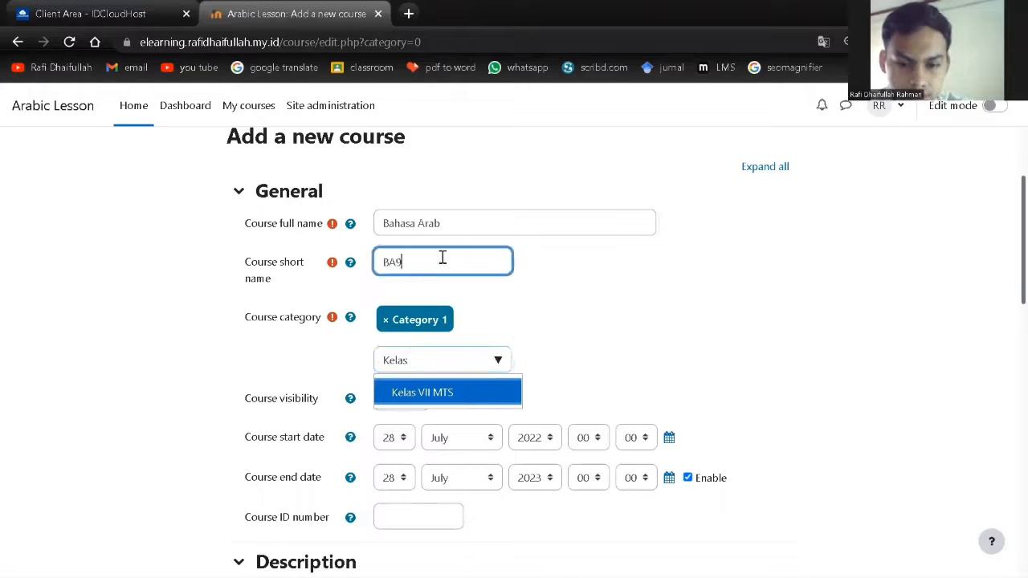
pyautogui.press('BackSpace')
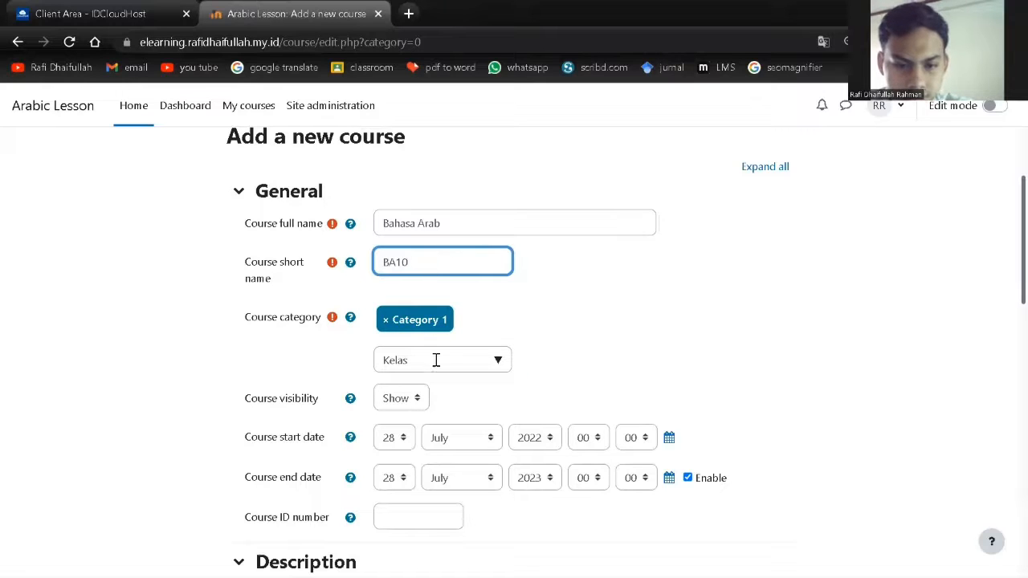
pyautogui.click(437, 360)
pyautogui.write('x')
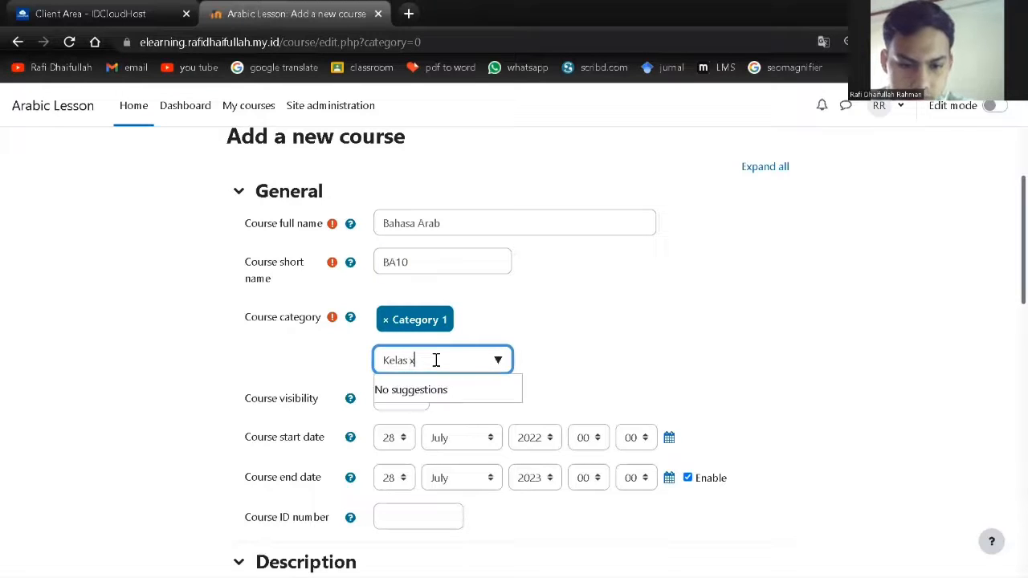
pyautogui.click(615, 335)
# - Review the course dates, description and image settings, then save the new course and display it
pyautogui.scroll(-2, 609, 359)
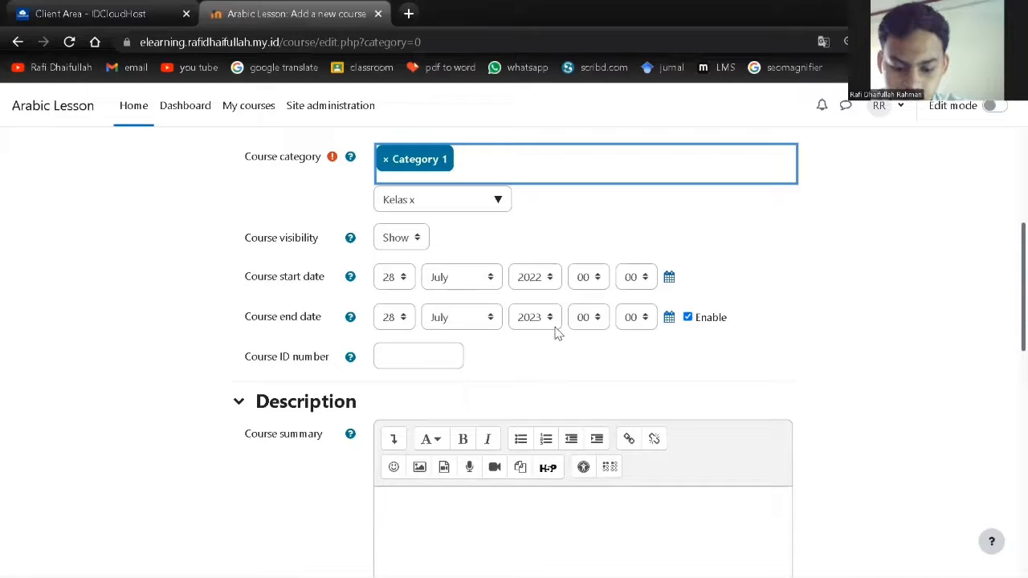
pyautogui.scroll(-4, 443, 353)
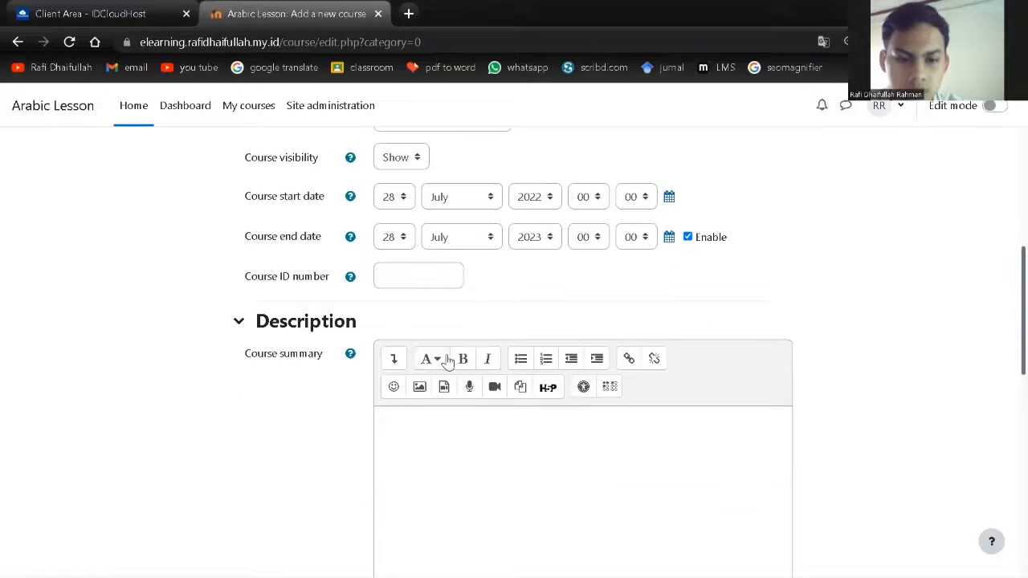
pyautogui.scroll(1, 418, 210)
pyautogui.scroll(-3, 437, 282)
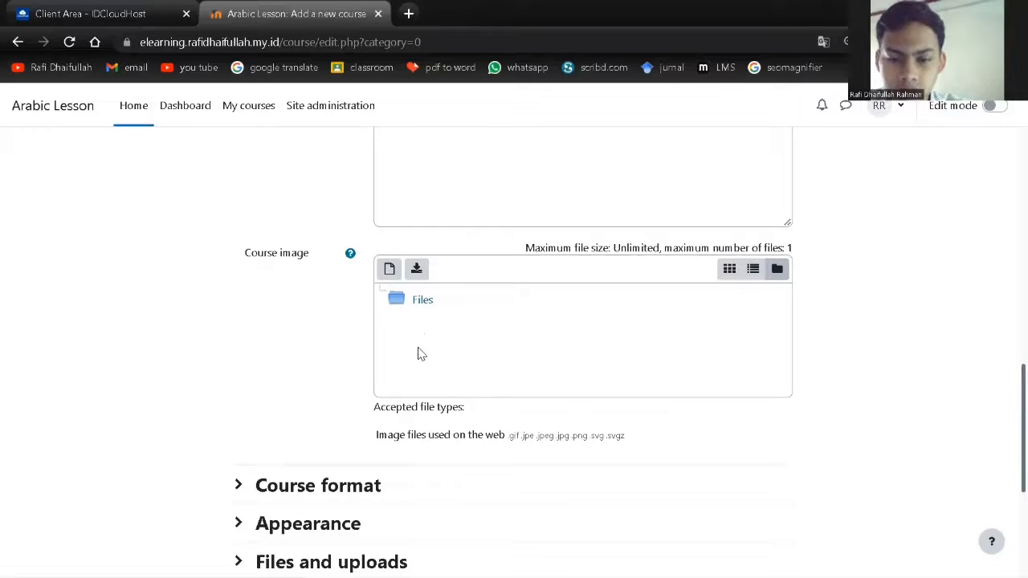
pyautogui.scroll(-1, 443, 372)
pyautogui.scroll(-1, 441, 372)
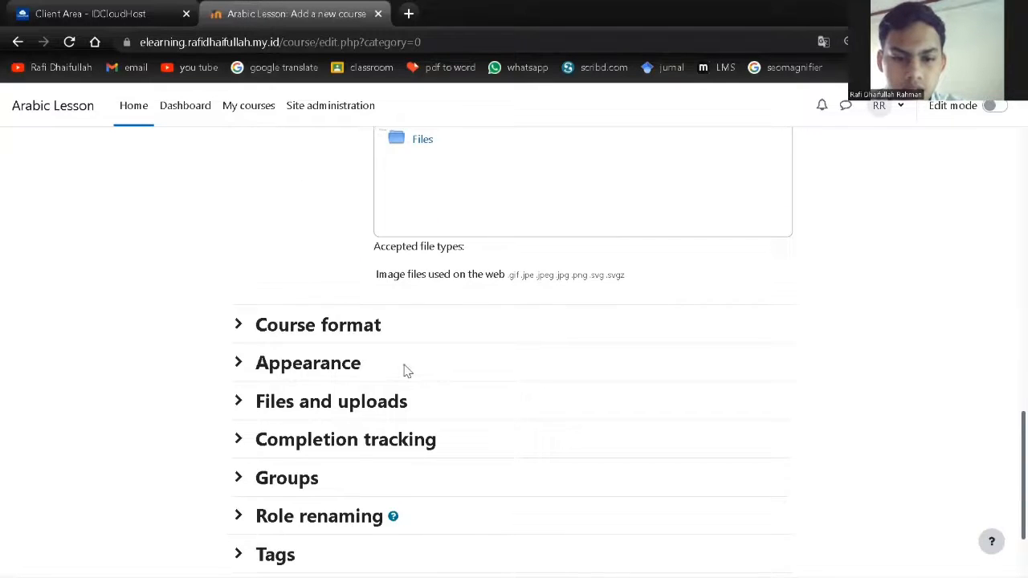
pyautogui.scroll(-2, 404, 368)
pyautogui.click(434, 479)
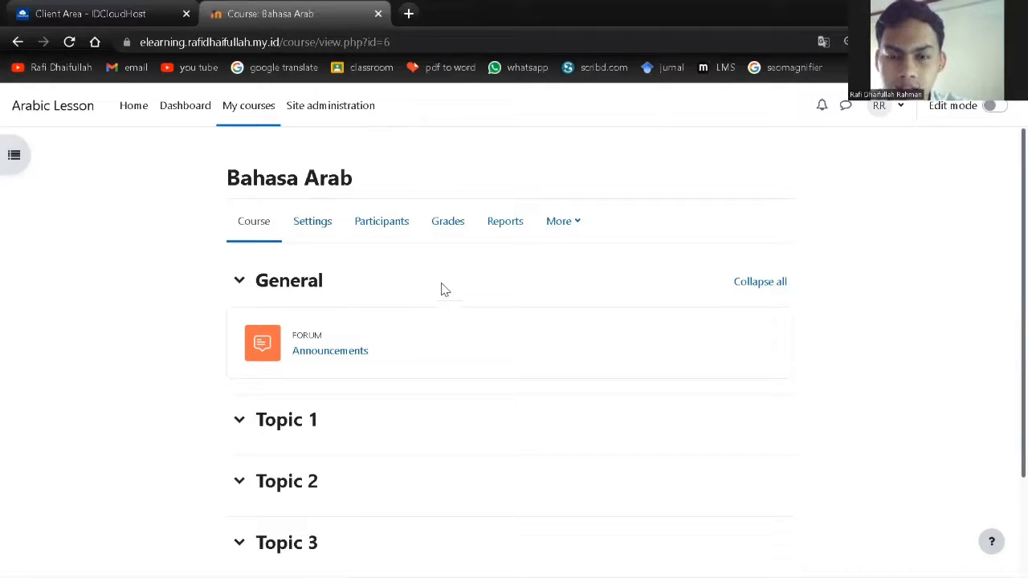
# - Look over the new Bahasa Arab course's topic sections and turn on edit mode
pyautogui.scroll(-1, 337, 358)
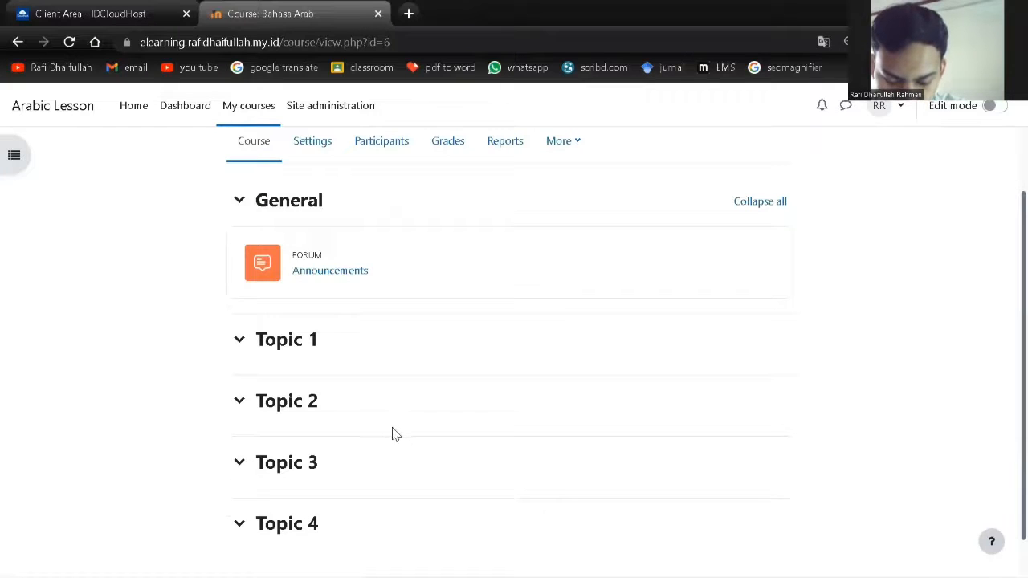
pyautogui.scroll(1, 839, 394)
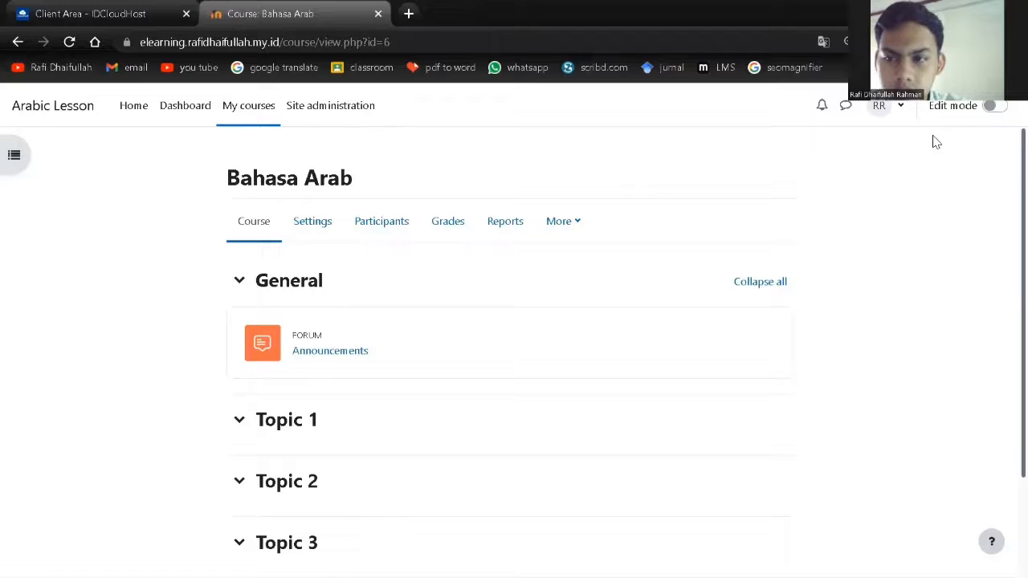
pyautogui.click(997, 106)
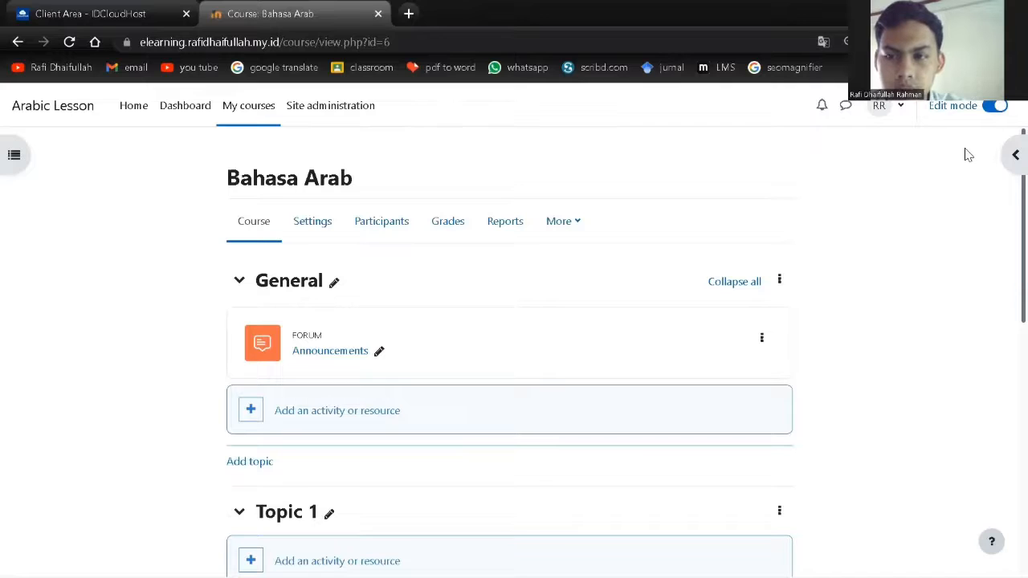
# - Delete the Announcements forum from the course's General section
pyautogui.click(761, 339)
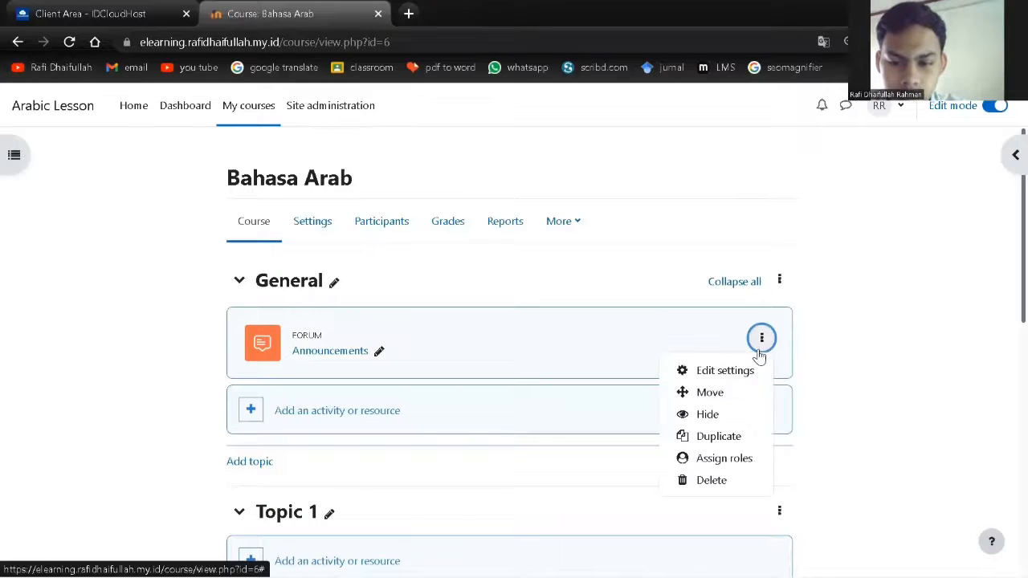
pyautogui.click(711, 480)
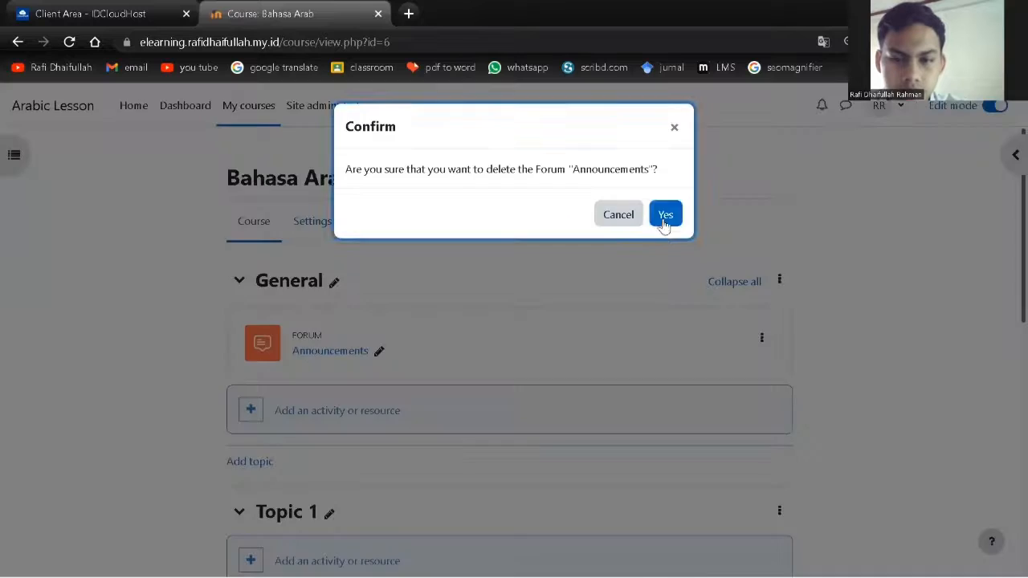
pyautogui.click(663, 217)
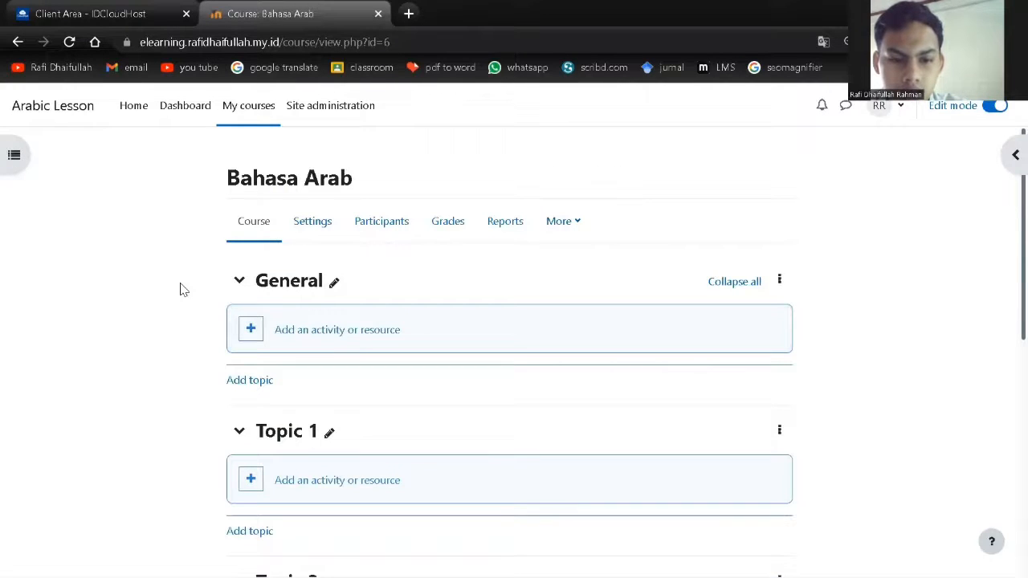
# - Start adding a new Label resource to the course's Topic 1 section
pyautogui.scroll(-2, 181, 383)
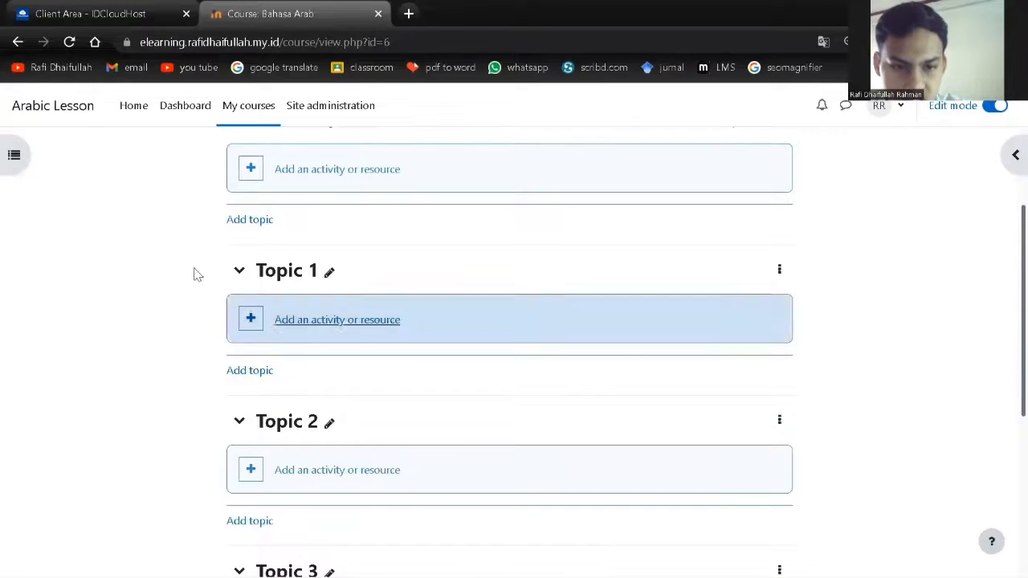
pyautogui.scroll(1, 168, 243)
pyautogui.scroll(-1, 185, 279)
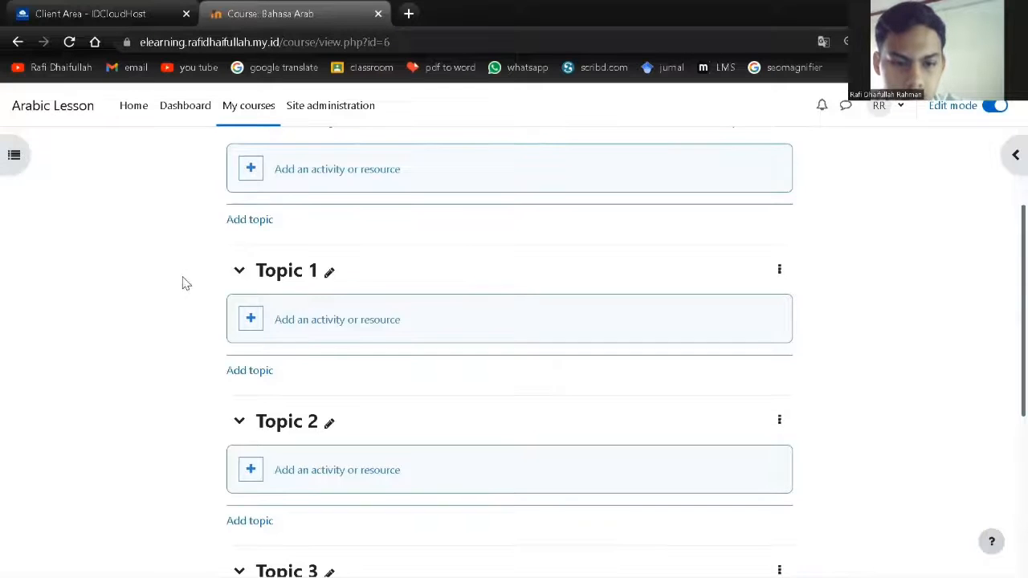
pyautogui.click(252, 326)
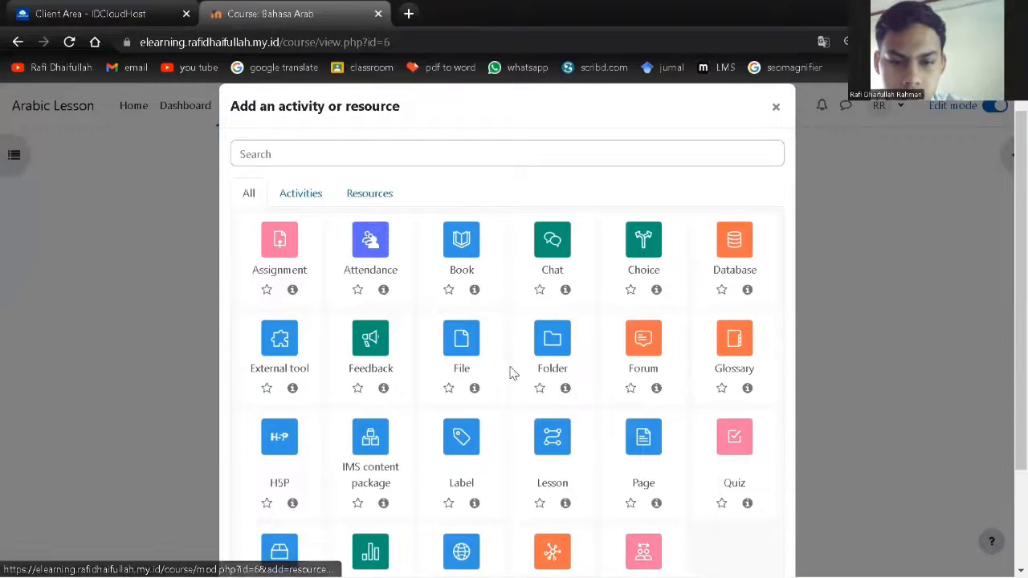
pyautogui.scroll(-1, 513, 379)
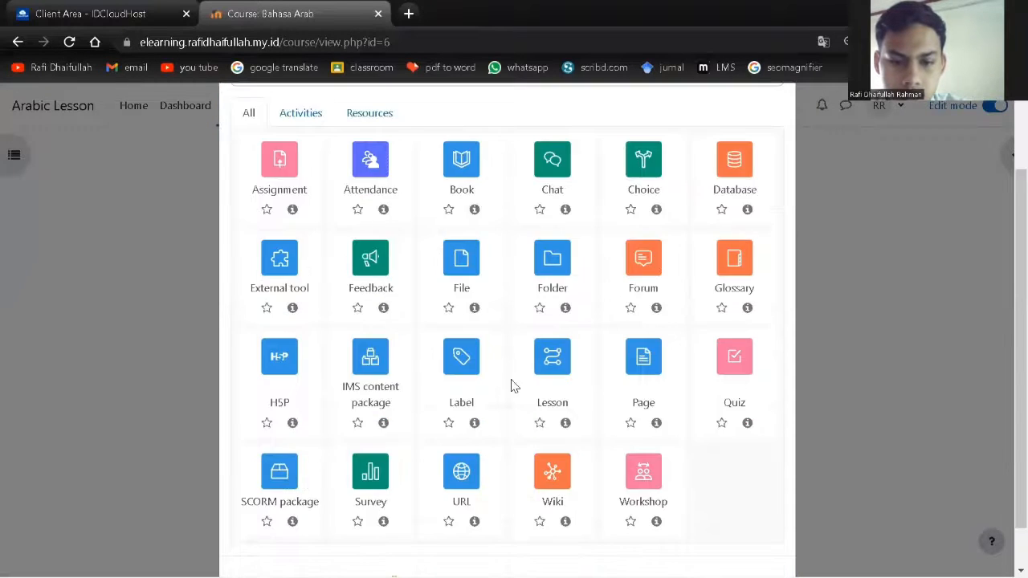
pyautogui.click(450, 363)
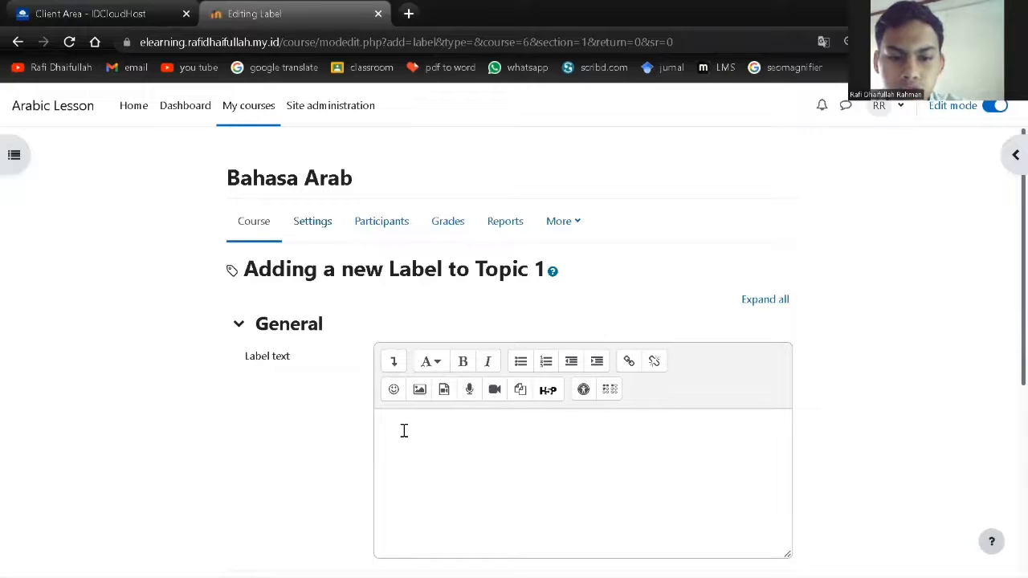
# - Enter "Assalamualaikum" as the label text, then save the label and return to the course
pyautogui.scroll(-1, 402, 440)
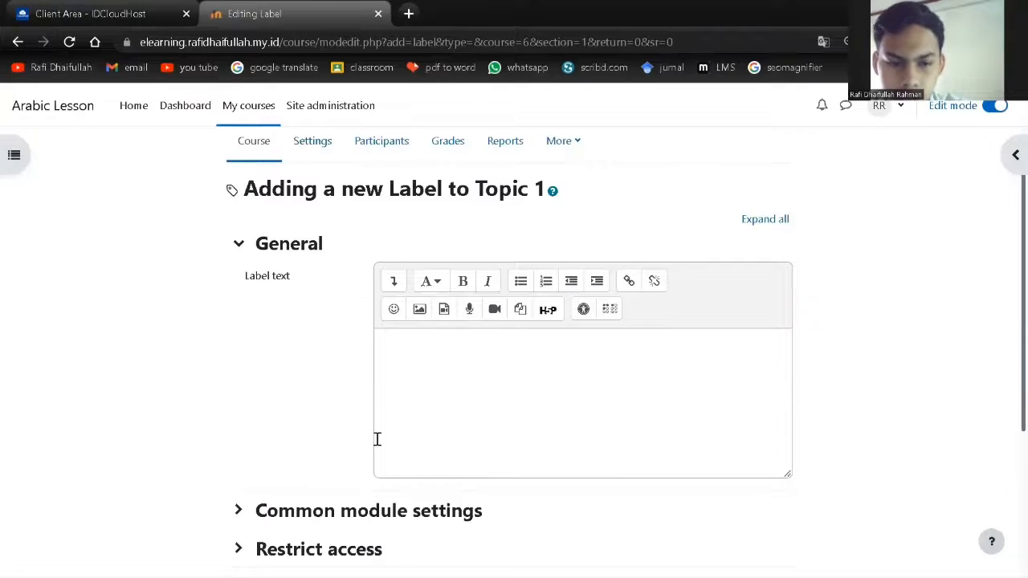
pyautogui.click(420, 343)
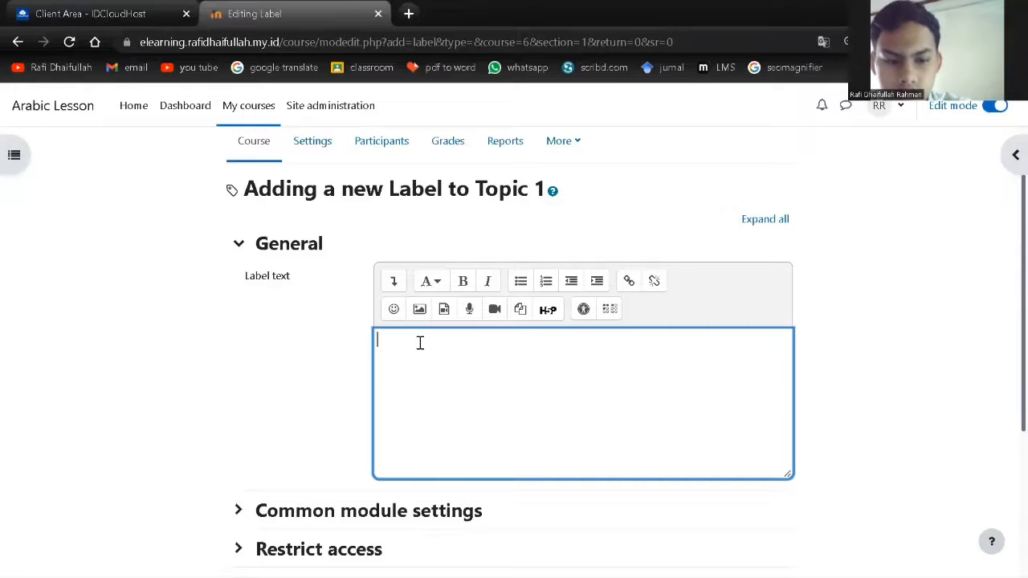
pyautogui.write('A')
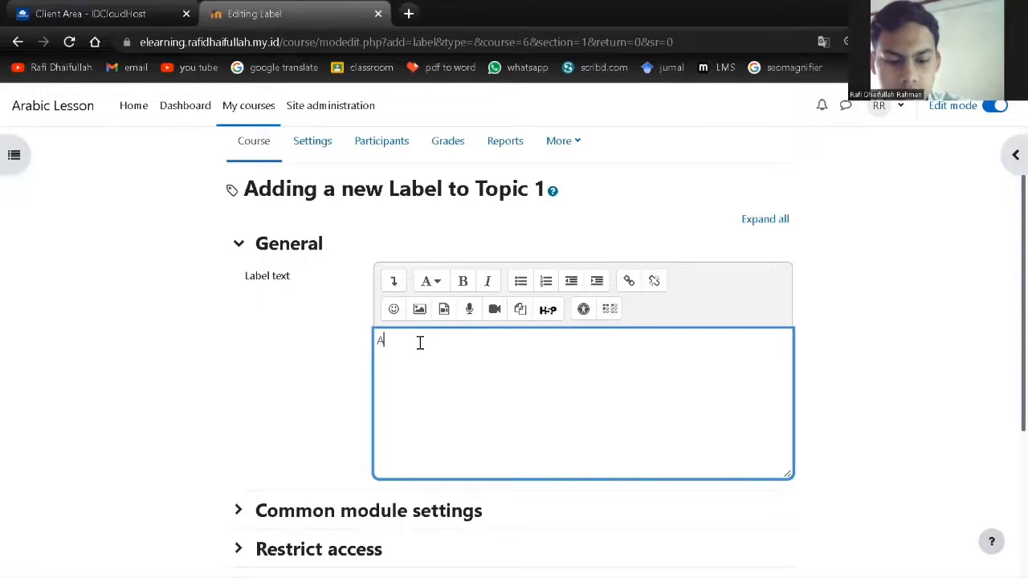
pyautogui.write('ssalamualaikum')
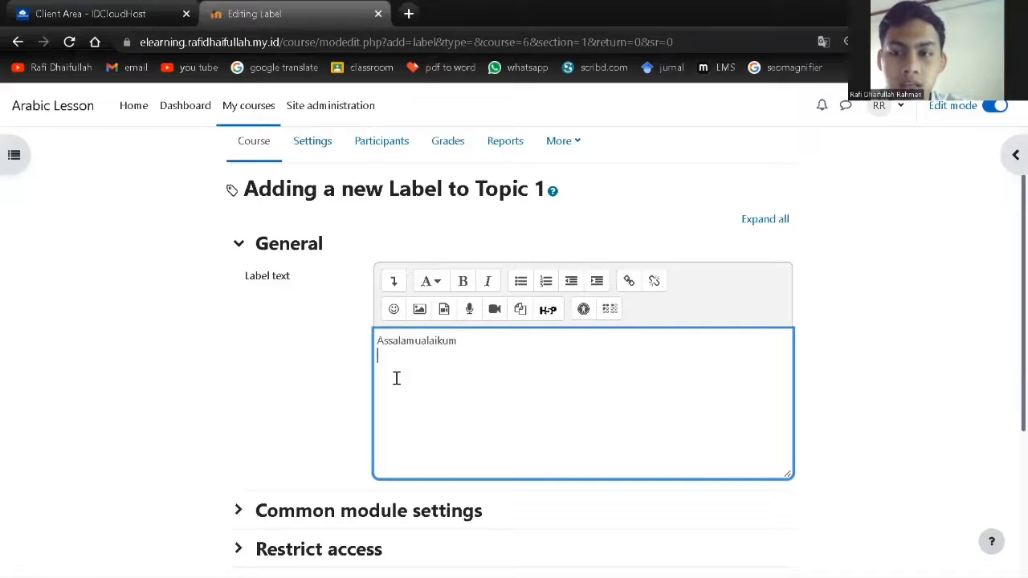
pyautogui.scroll(-1, 397, 378)
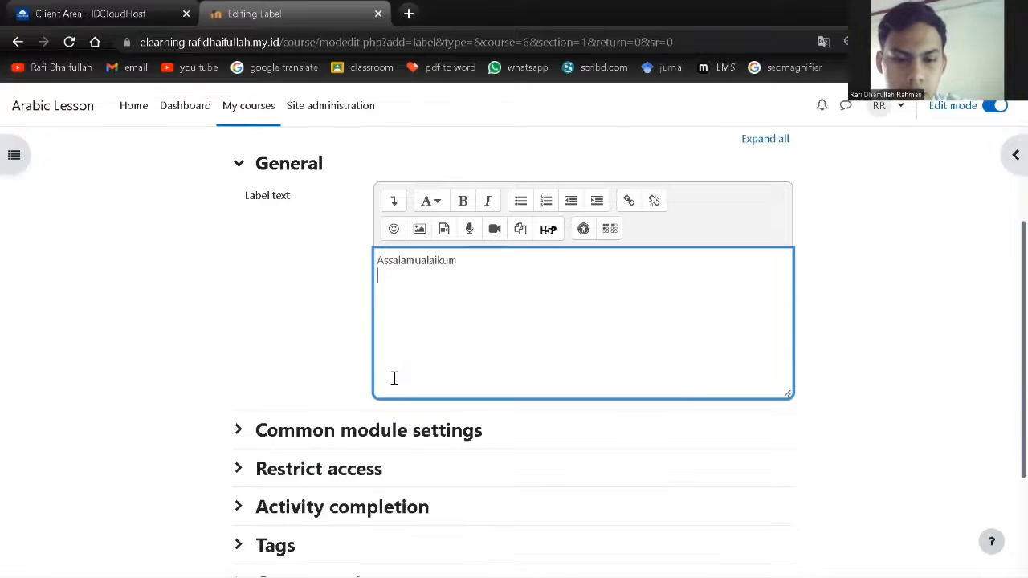
pyautogui.scroll(-1, 394, 382)
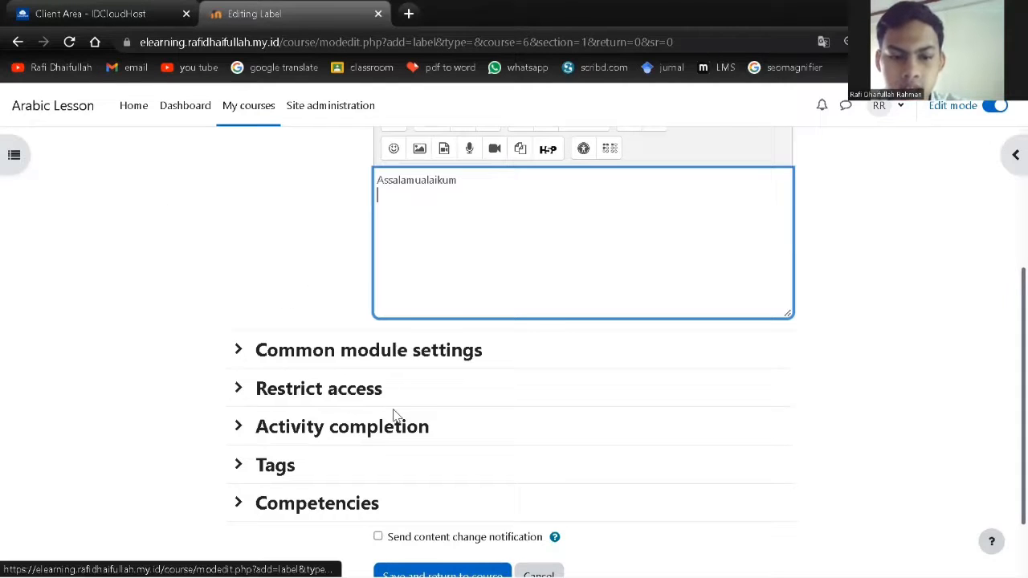
pyautogui.scroll(-1, 556, 430)
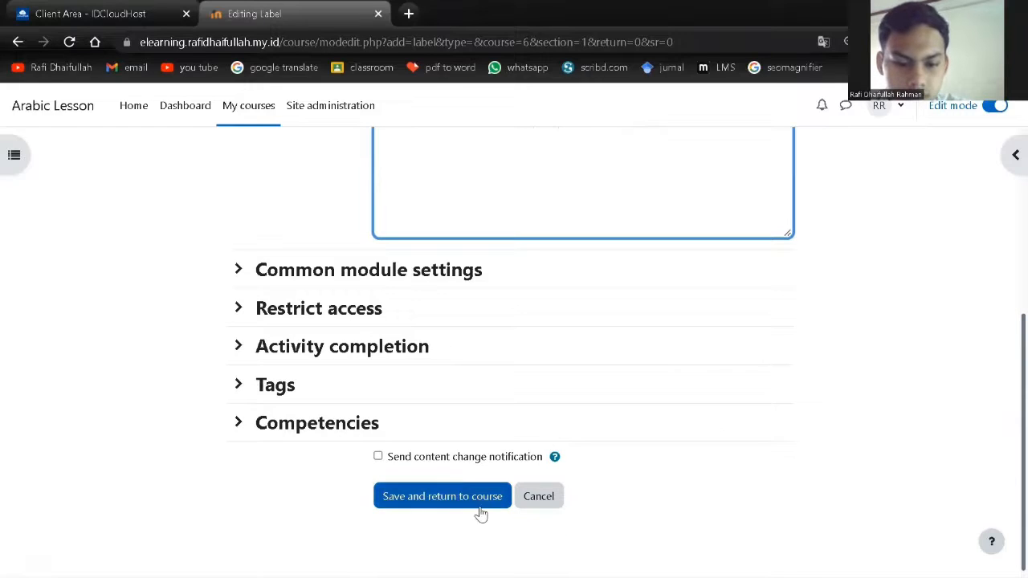
pyautogui.click(428, 502)
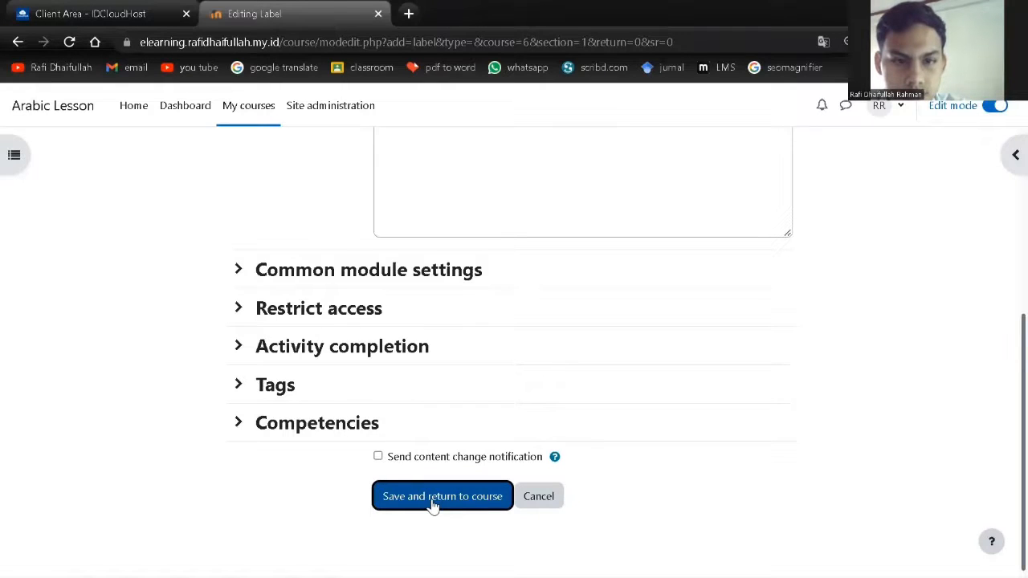
pyautogui.click(432, 501)
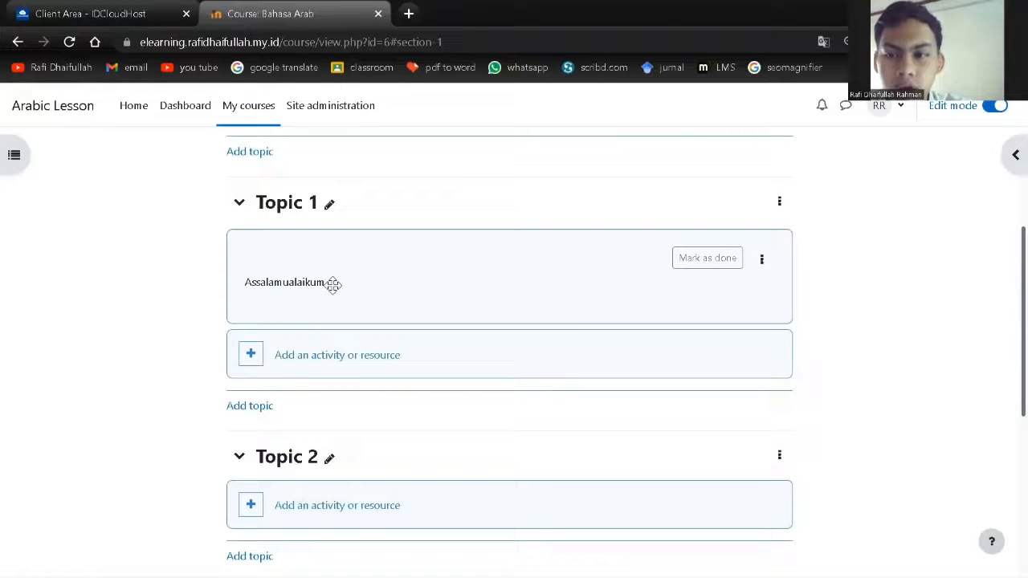
# - Start adding a Page resource to Topic 1 and name it "Pertemuan 1"
pyautogui.click(265, 364)
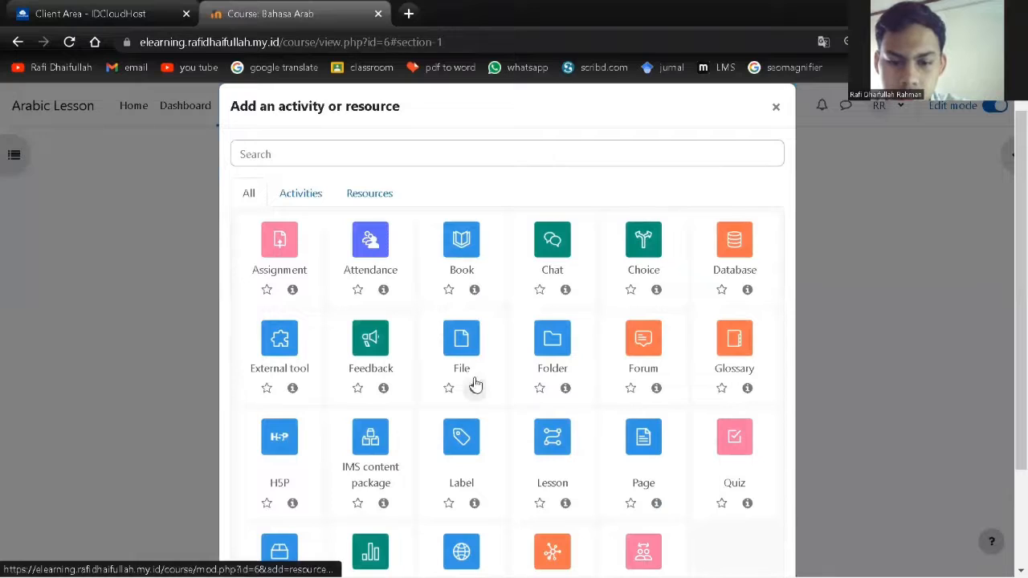
pyautogui.click(643, 443)
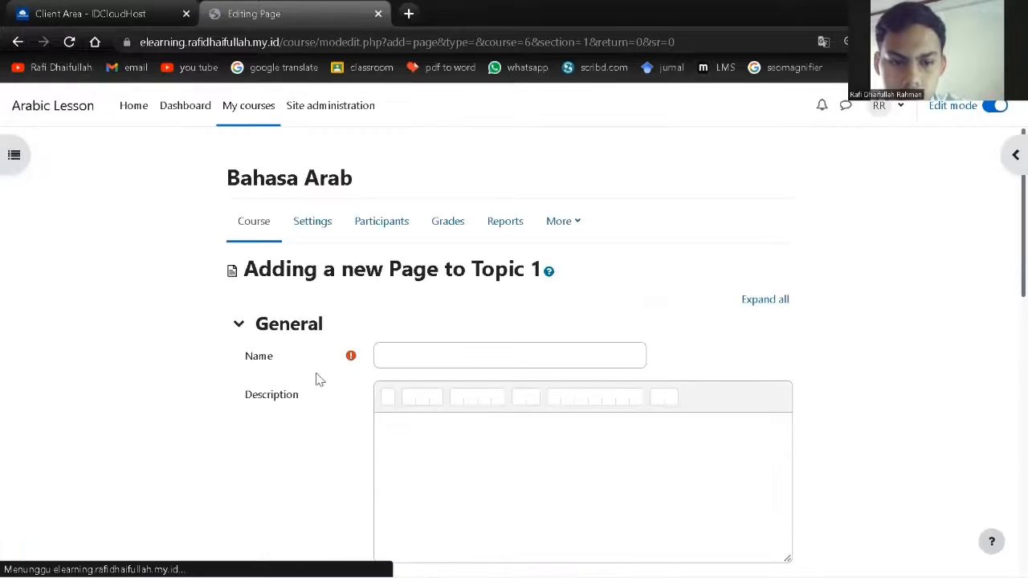
pyautogui.click(413, 355)
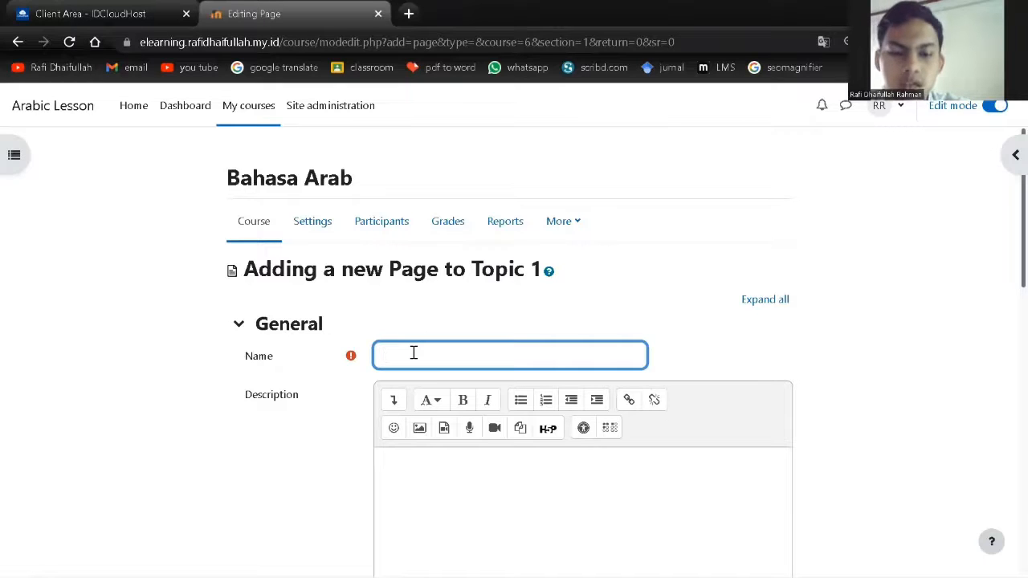
pyautogui.write('Pertemuan')
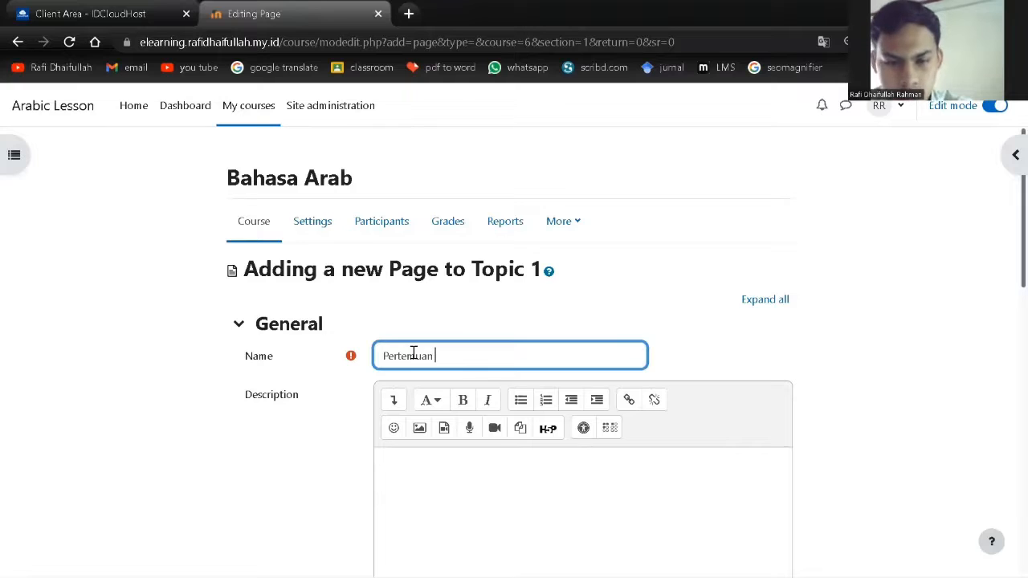
pyautogui.write(' 1')
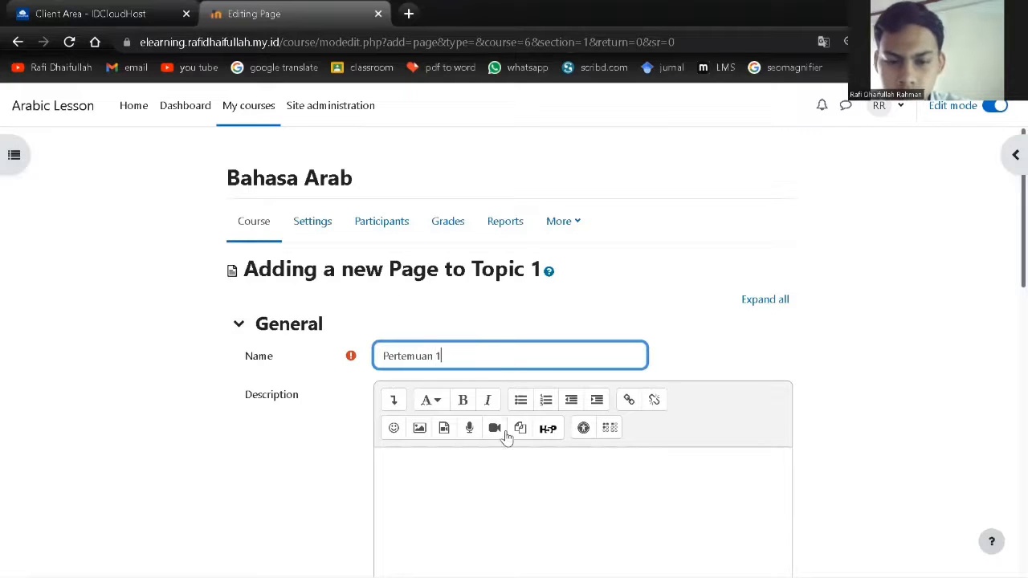
# - Review the page's description field and enter "Assalamualaikum" as the page content
pyautogui.scroll(-1, 507, 440)
pyautogui.click(400, 383)
pyautogui.scroll(-3, 406, 393)
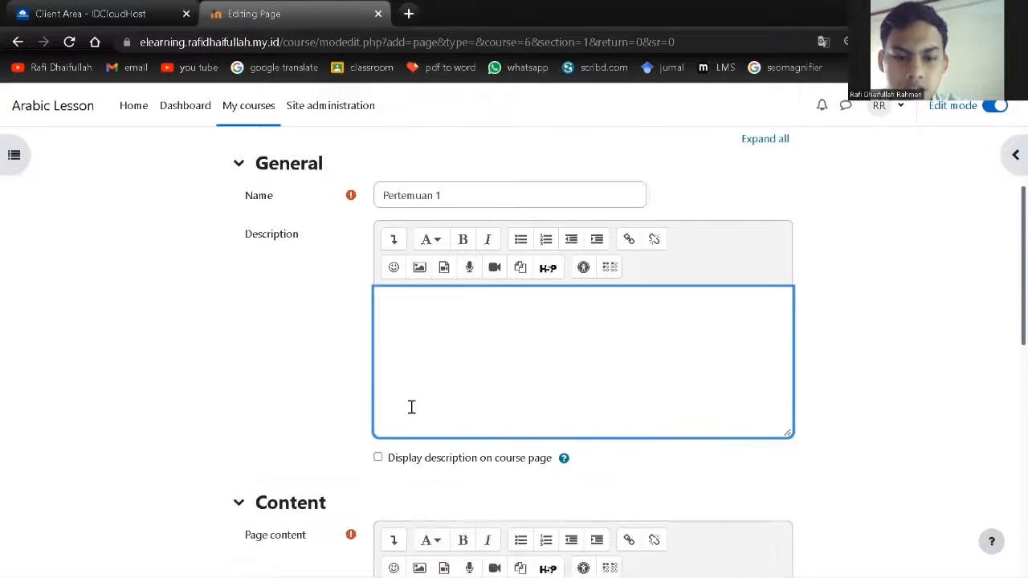
pyautogui.scroll(1, 427, 285)
pyautogui.scroll(1, 427, 286)
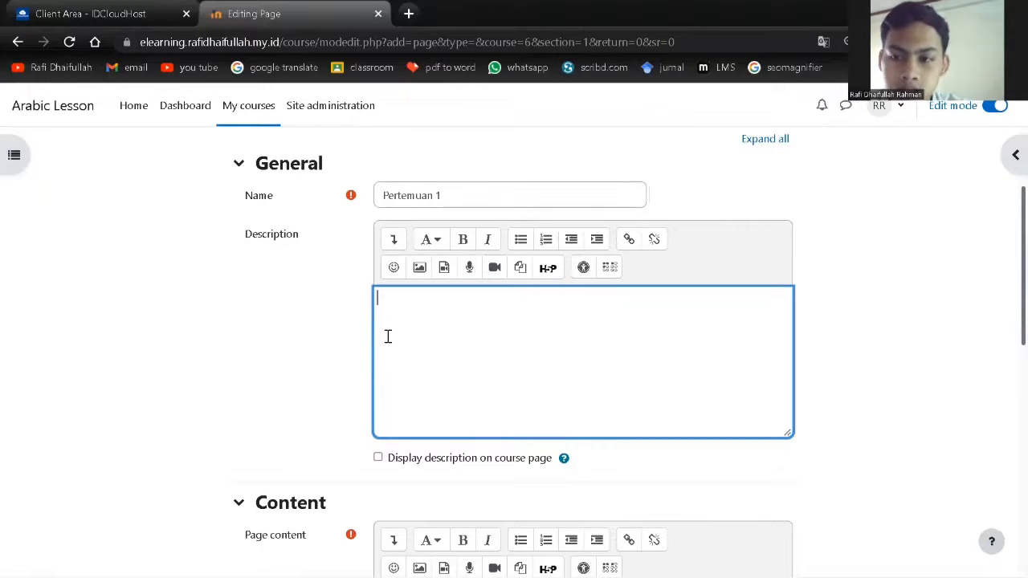
pyautogui.scroll(-2, 393, 362)
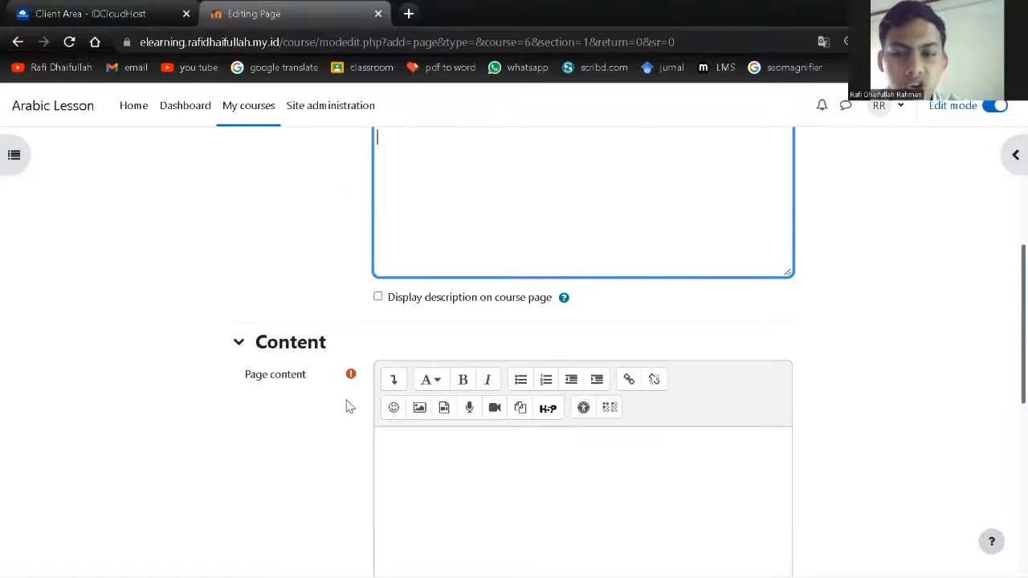
pyautogui.scroll(-1, 385, 429)
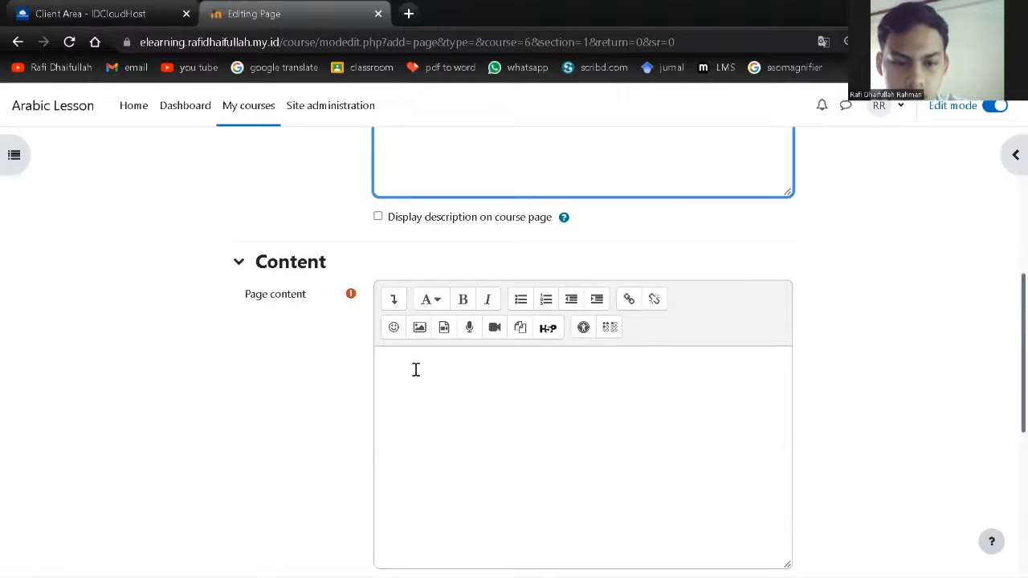
pyautogui.click(416, 370)
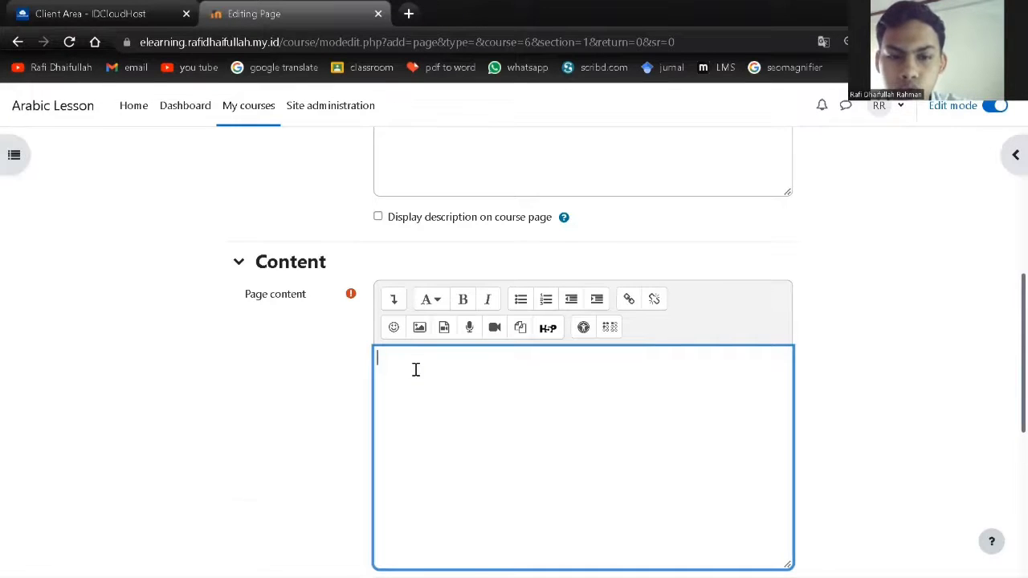
pyautogui.scroll(-1, 416, 370)
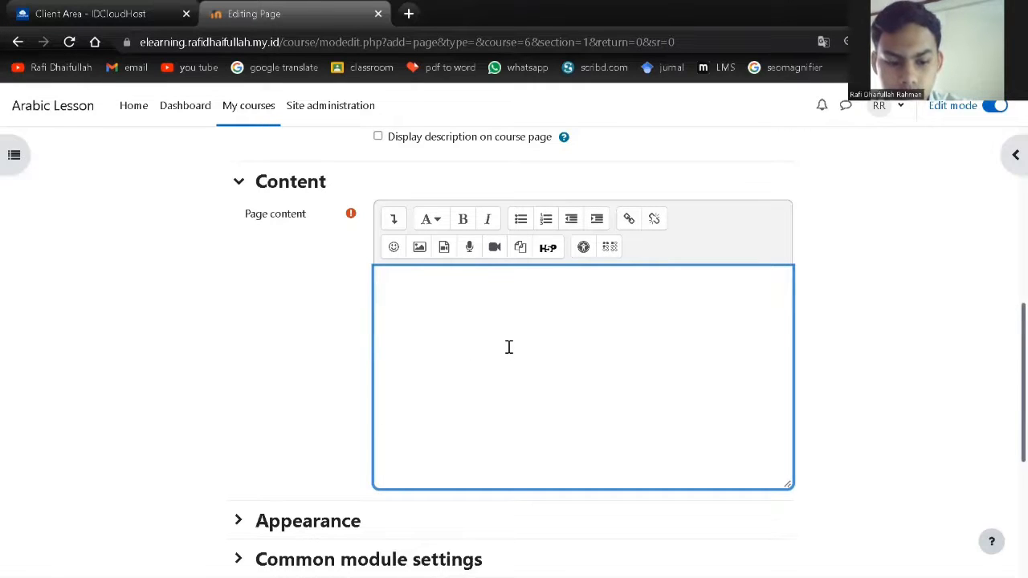
pyautogui.write('Assa')
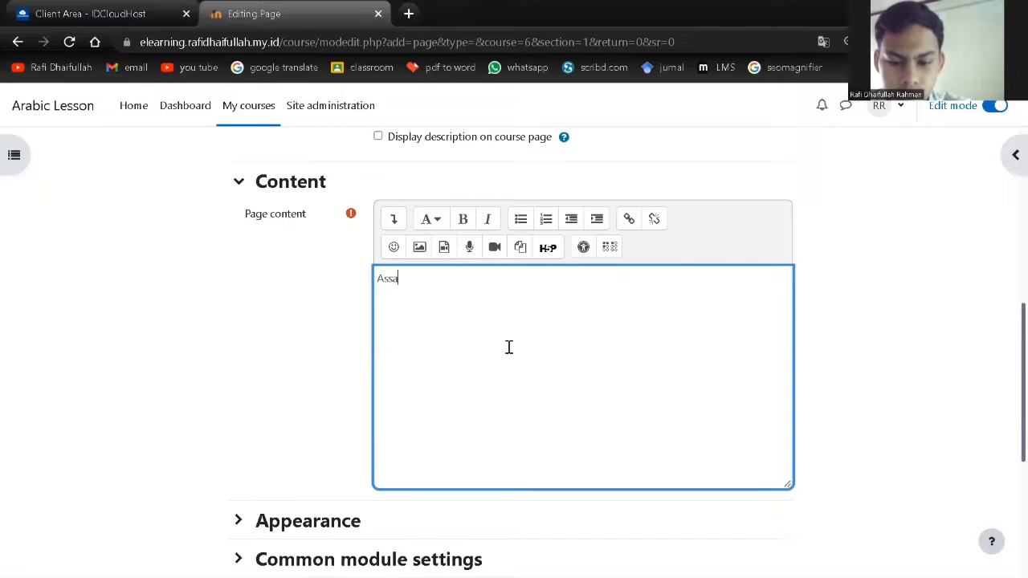
pyautogui.write('lamualaikum')
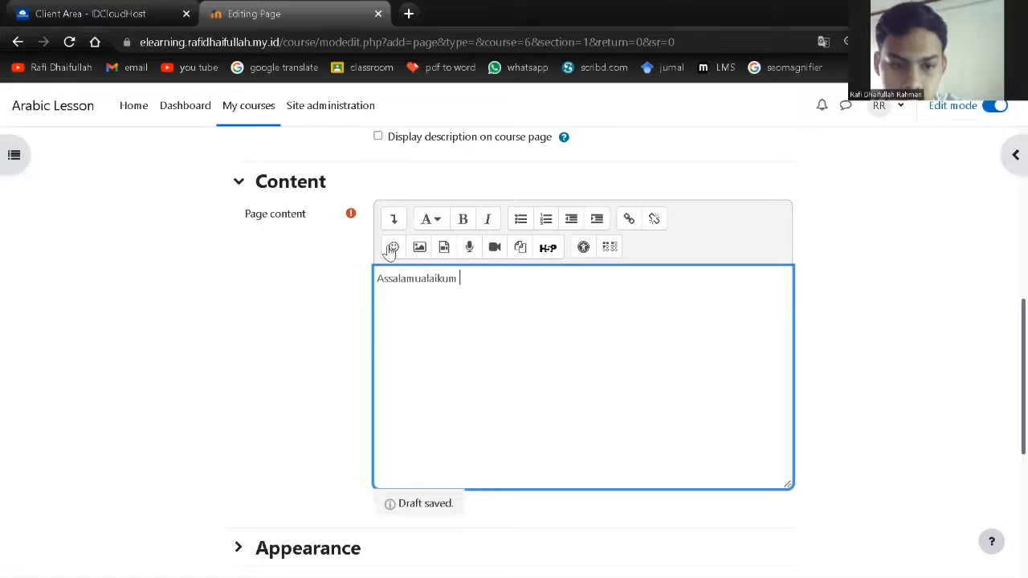
# - Insert an empty line above the greeting in the page content
pyautogui.scroll(5, 498, 364)
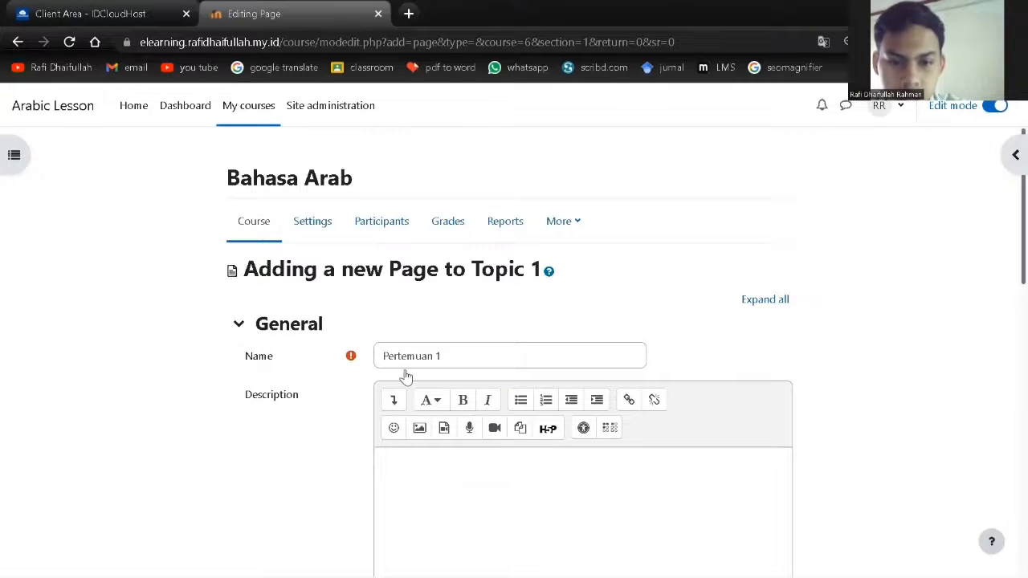
pyautogui.scroll(-5, 434, 418)
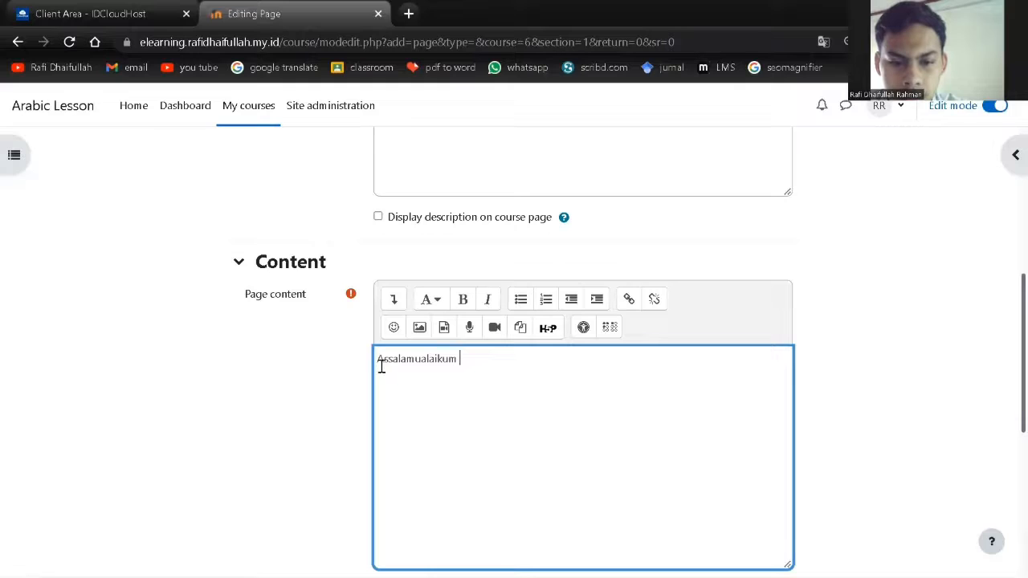
pyautogui.click(377, 360)
pyautogui.press('Return')
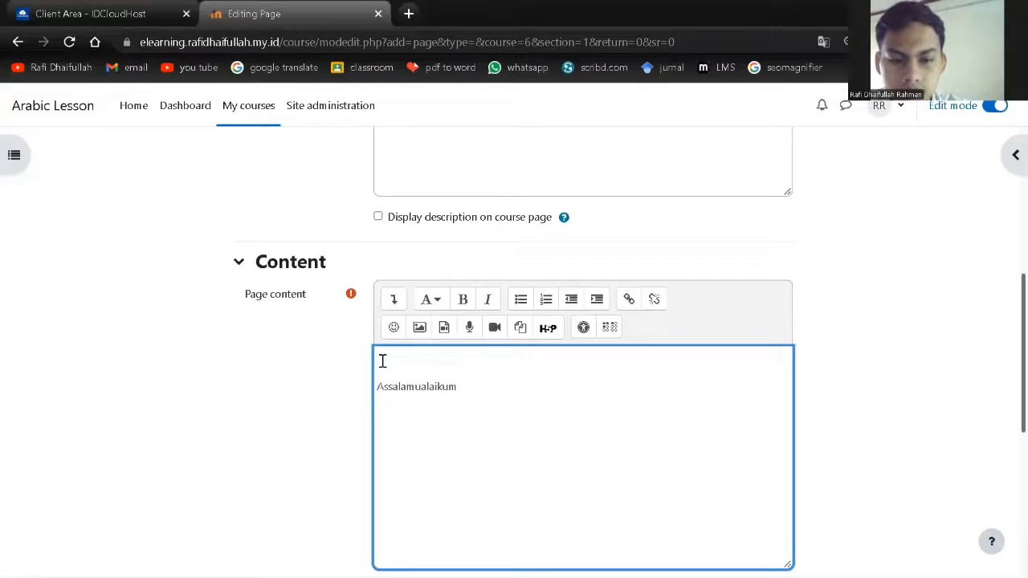
pyautogui.click(381, 357)
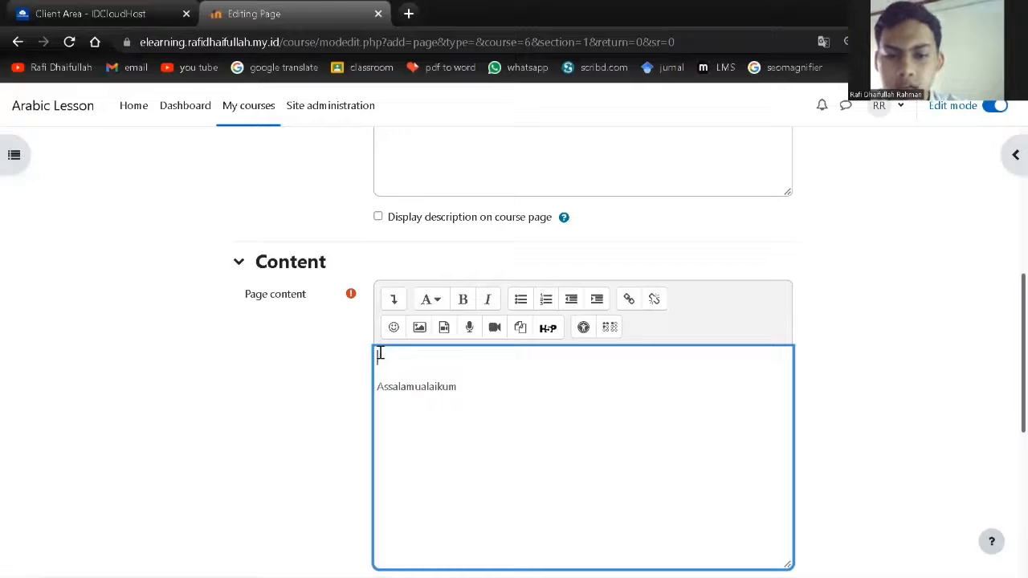
# - Show the page content as HTML source and insert a 560 by 315 iframe embedding YouTube video uBDmH5LWV7Q above the existing paragraphs
pyautogui.click(394, 304)
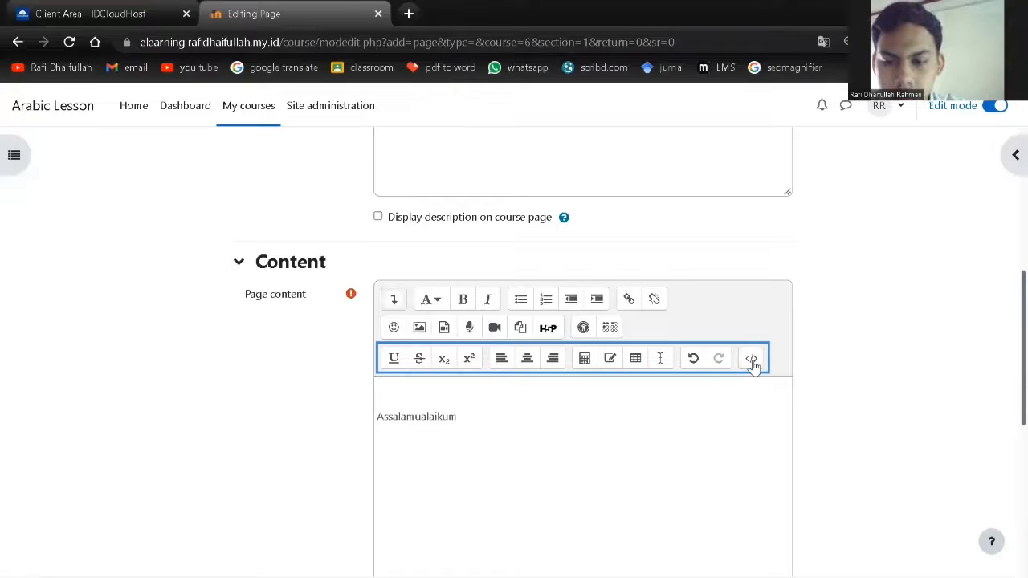
pyautogui.click(751, 360)
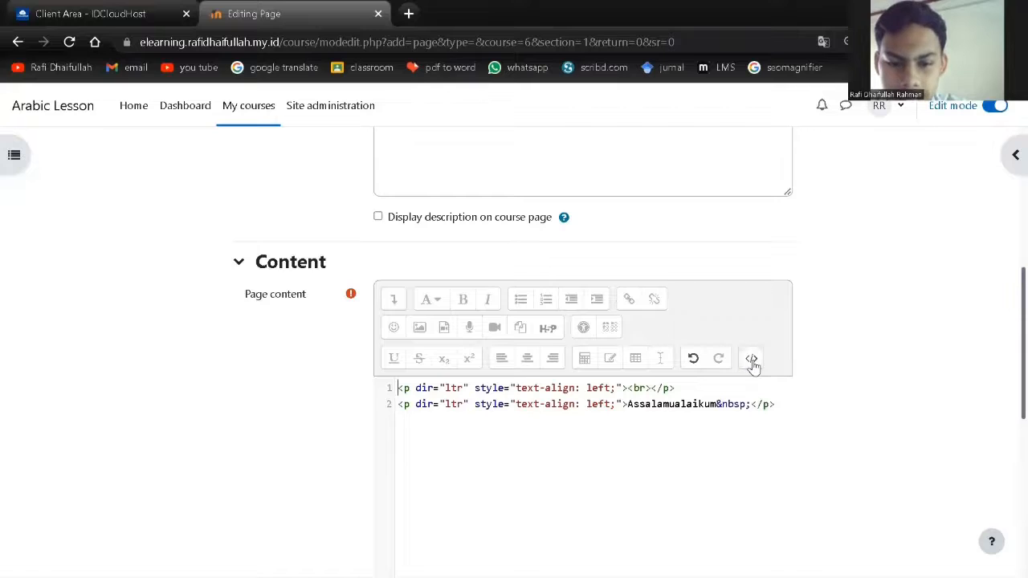
pyautogui.press('Return')
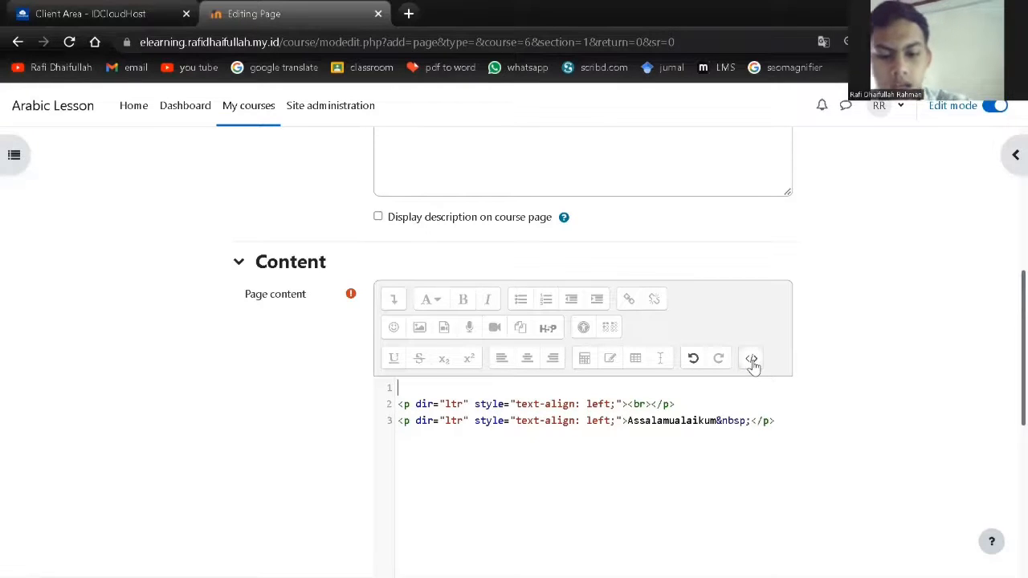
pyautogui.write('<iframe width="560" height="315" src="https://www.youtube.com/embed/uBDmH5LWV7Q" title="YouTube video player" frameborder="0" allow="accelerometer; autoplay; clipboard-write; encrypted-media; gyroscope; picture-in-picture" allowfullscreen></iframe>')
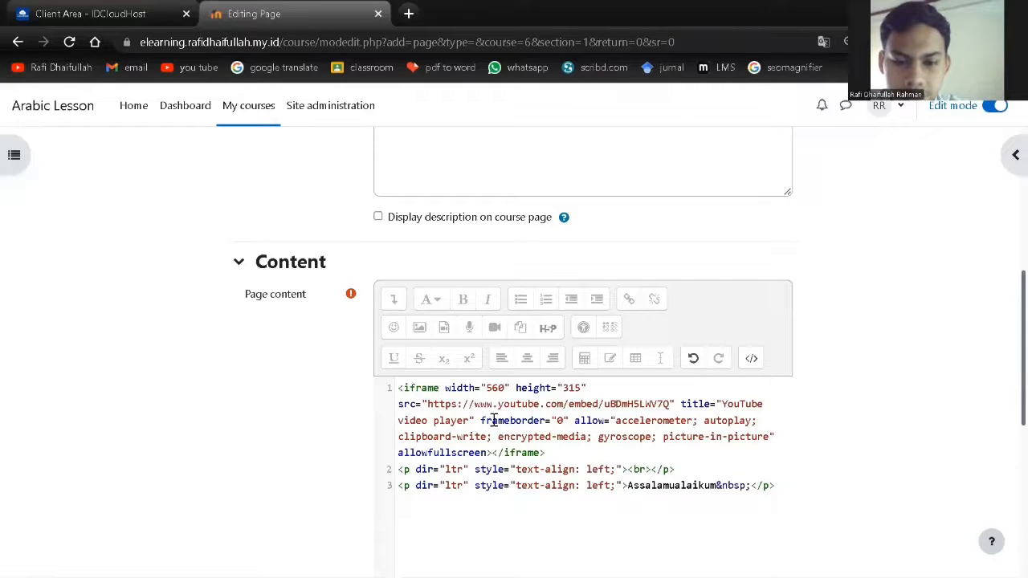
# - Save the Pertemuan 1 page with its embedded video and return to the course
pyautogui.scroll(-3, 420, 388)
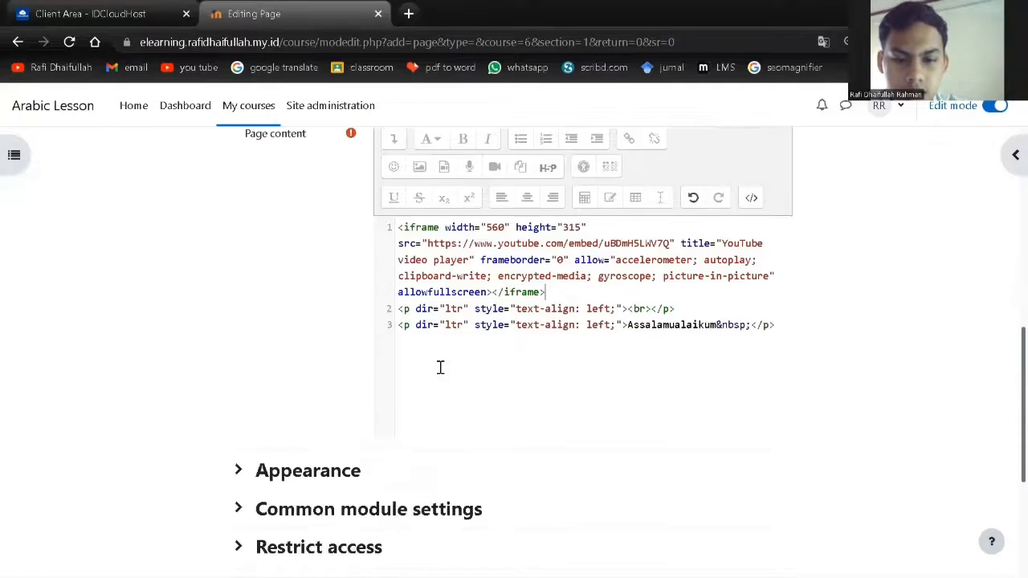
pyautogui.scroll(-1, 440, 370)
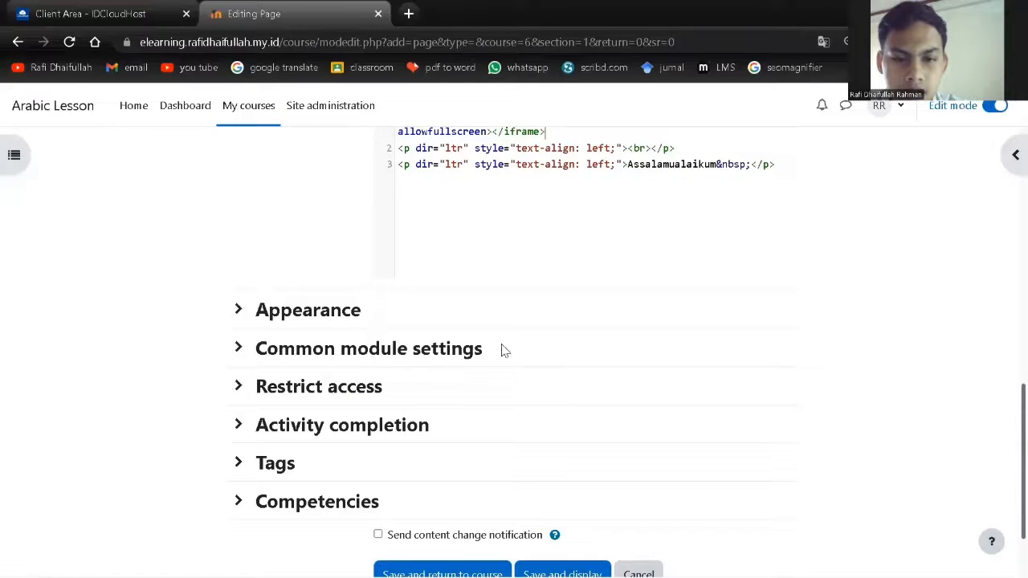
pyautogui.scroll(-1, 509, 443)
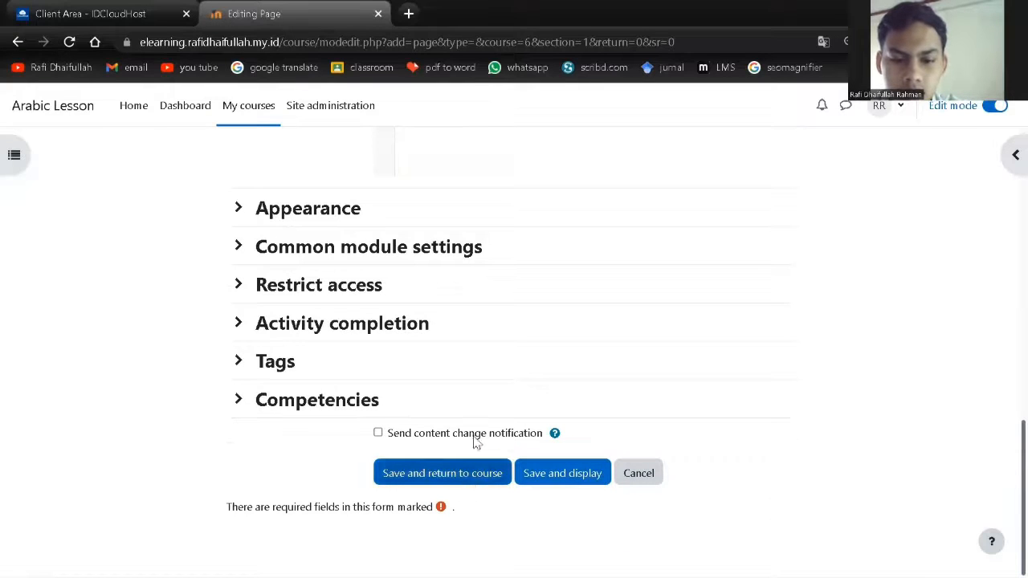
pyautogui.scroll(4, 498, 394)
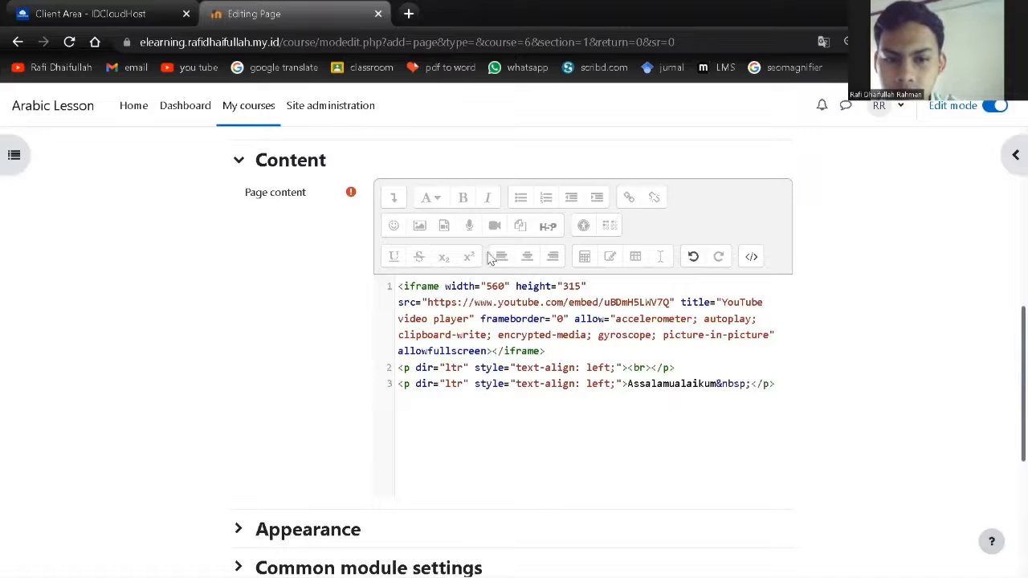
pyautogui.scroll(-4, 585, 409)
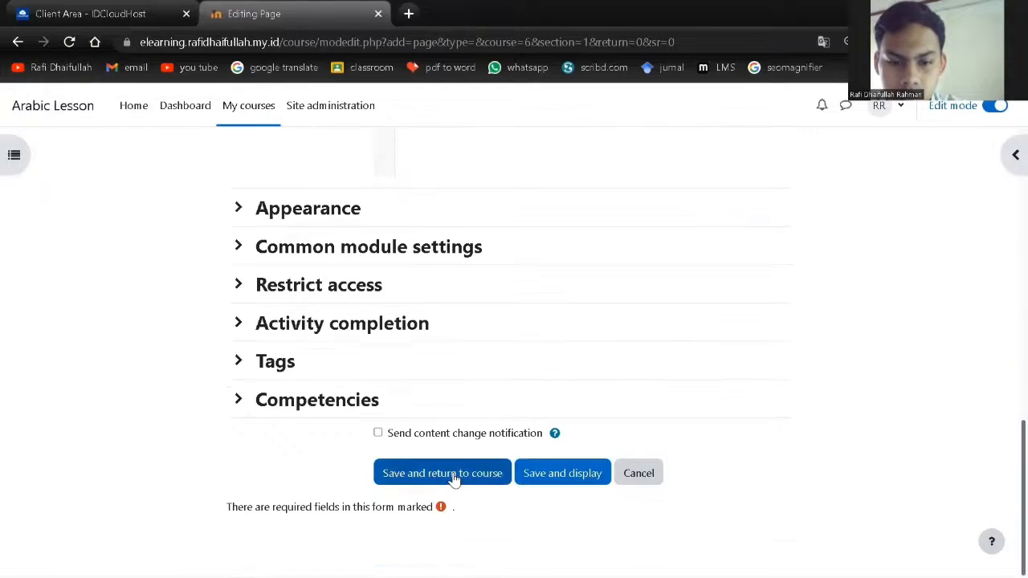
pyautogui.click(457, 481)
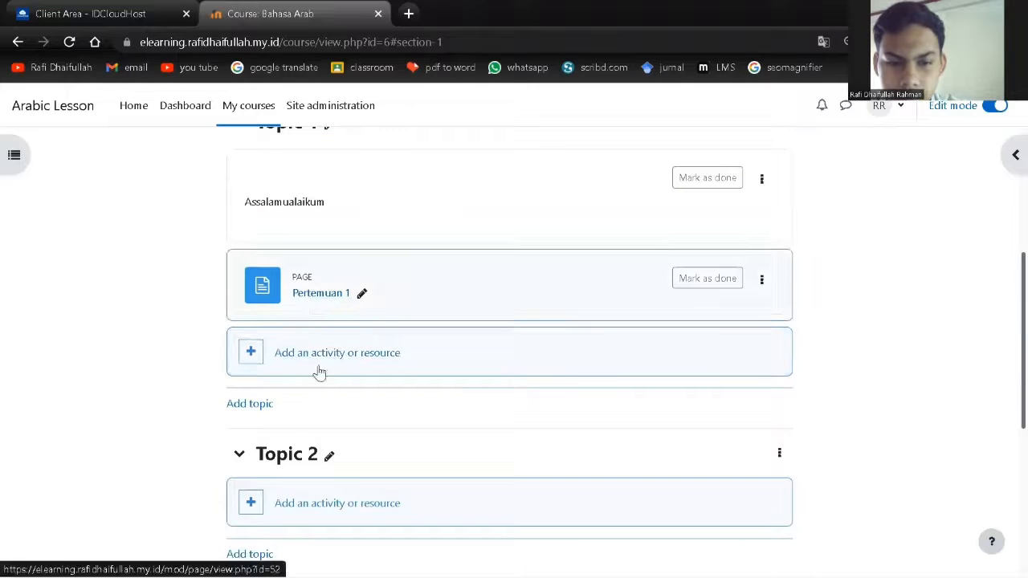
# - Start adding an Attendance activity to Topic 1 and name it "Daftar Hadir"
pyautogui.scroll(1, 321, 368)
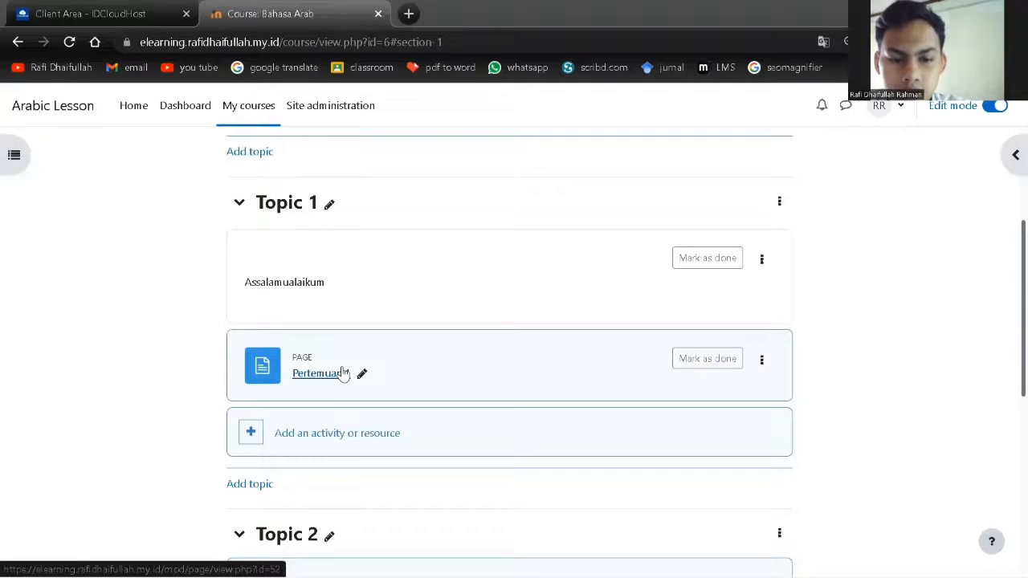
pyautogui.click(253, 441)
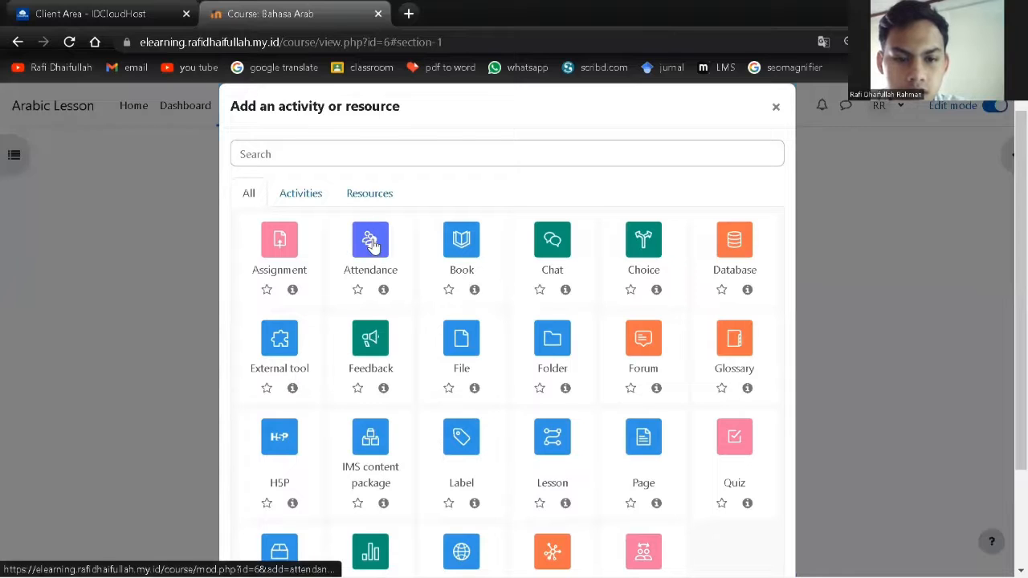
pyautogui.click(372, 247)
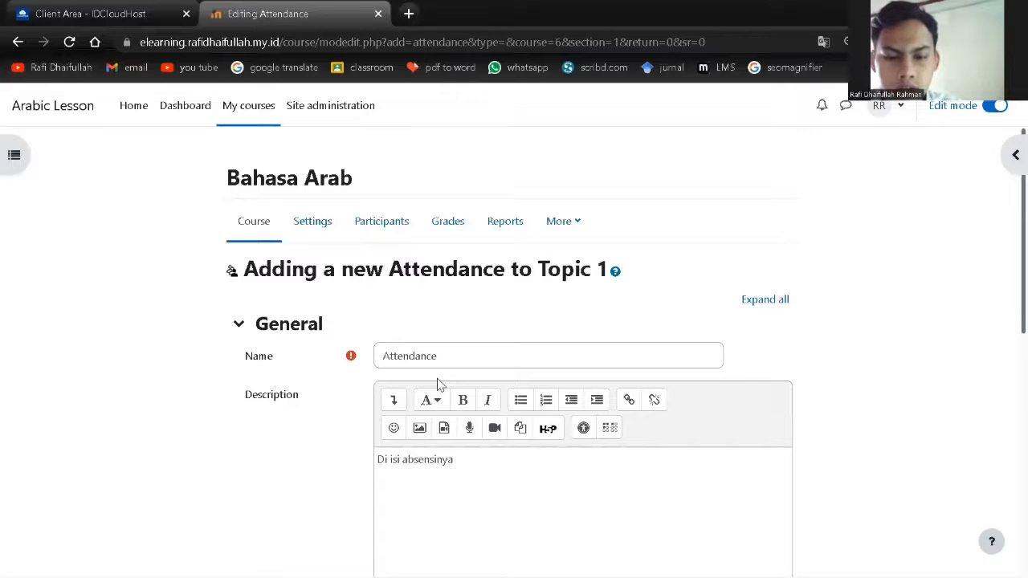
pyautogui.moveTo(452, 356); pyautogui.dragTo(376, 356)
pyautogui.write('Daftar Hadir')
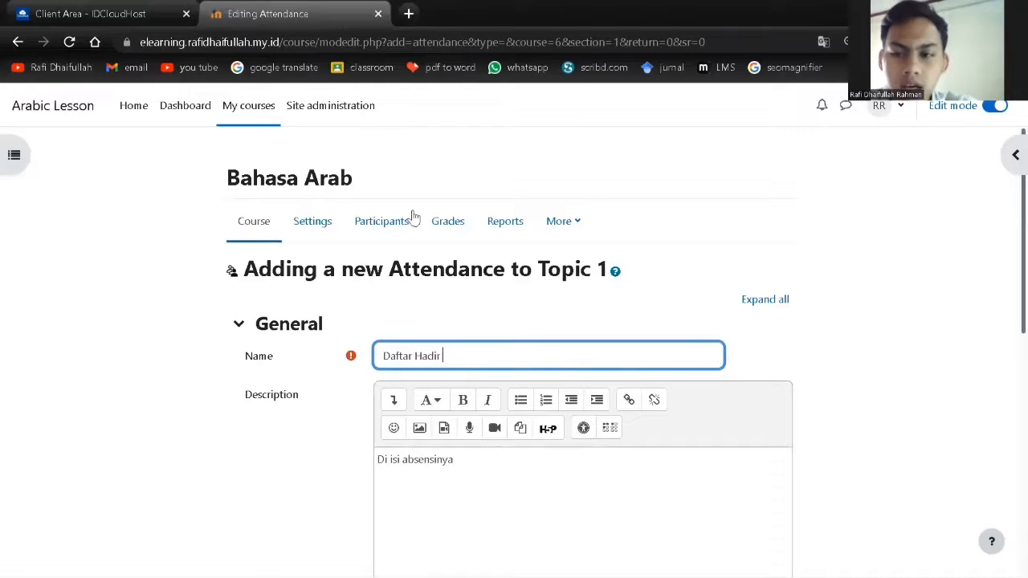
# - Set the attendance description to display on the course page, then save the activity and return to the course
pyautogui.scroll(-1, 600, 214)
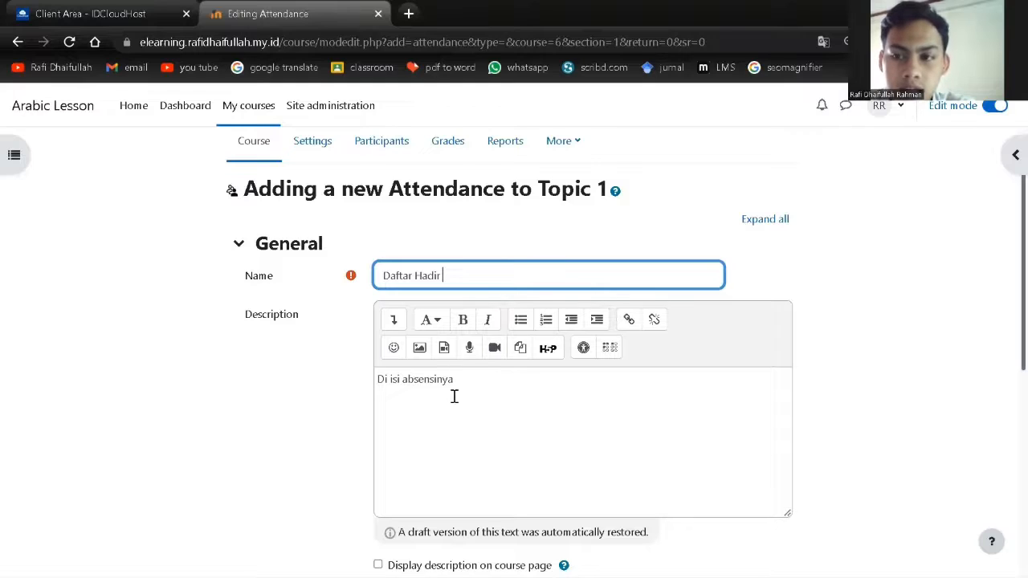
pyautogui.scroll(-1, 455, 397)
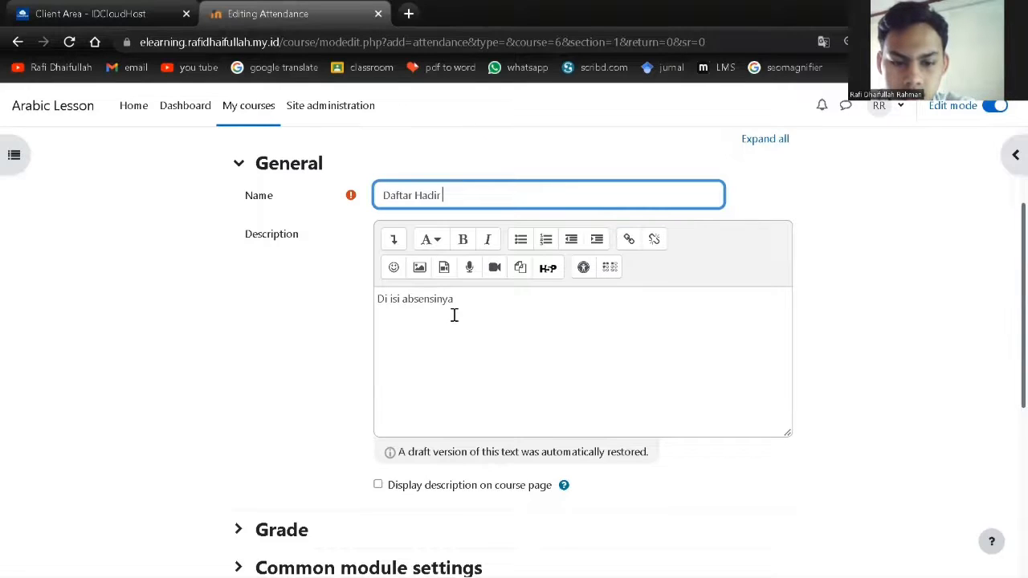
pyautogui.click(378, 486)
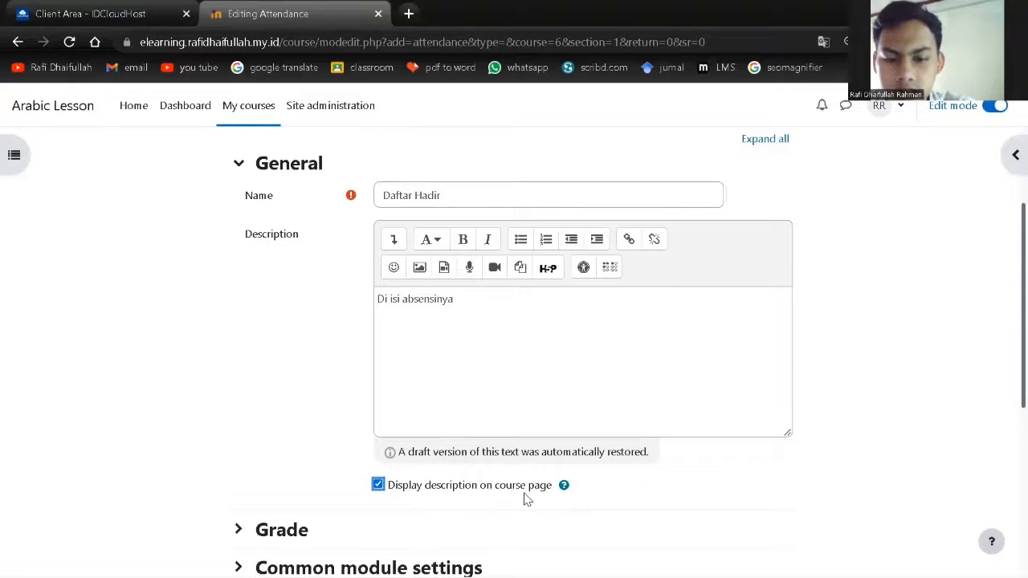
pyautogui.scroll(-1, 431, 334)
pyautogui.scroll(-2, 430, 333)
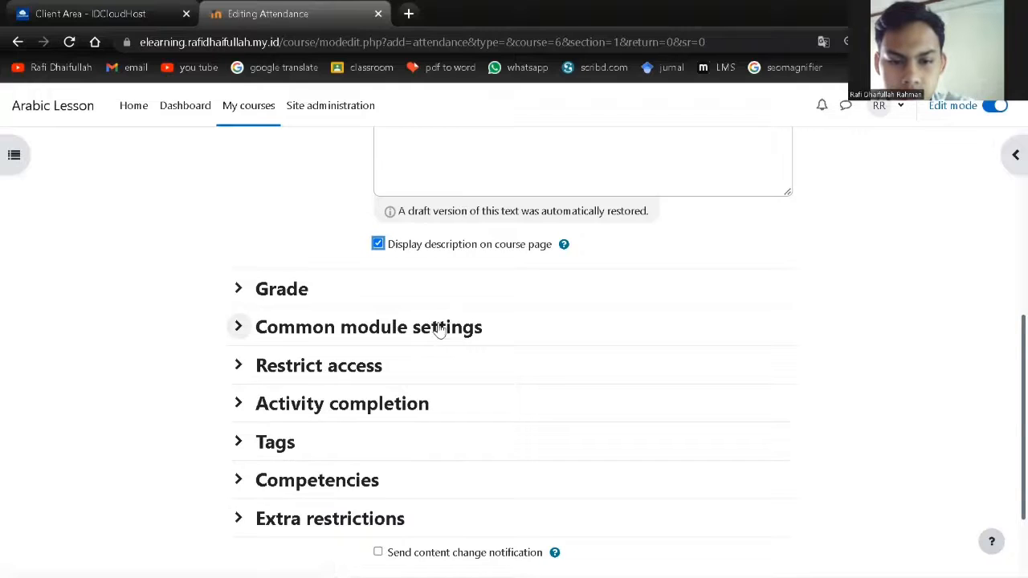
pyautogui.scroll(-2, 431, 346)
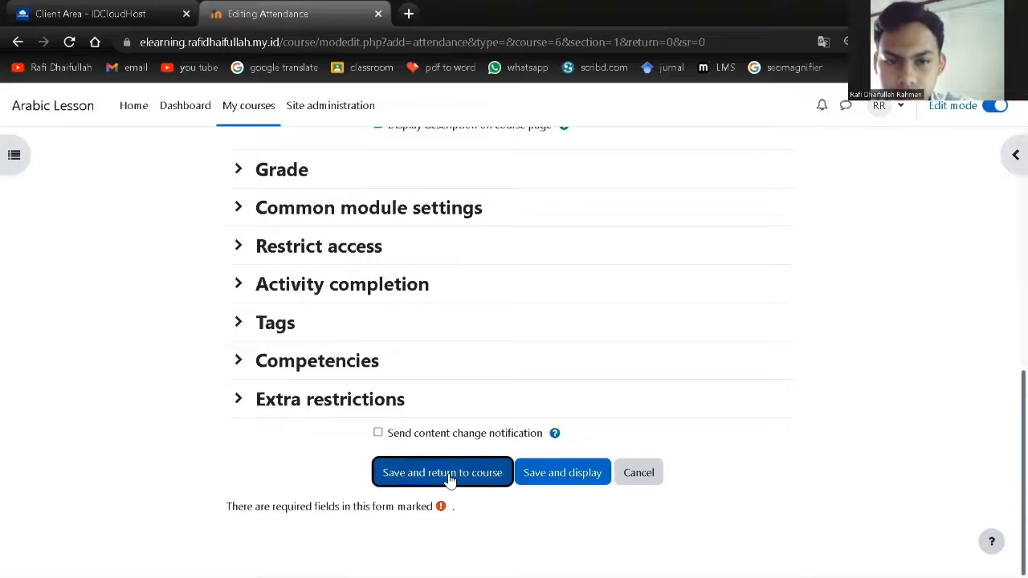
pyautogui.click(450, 475)
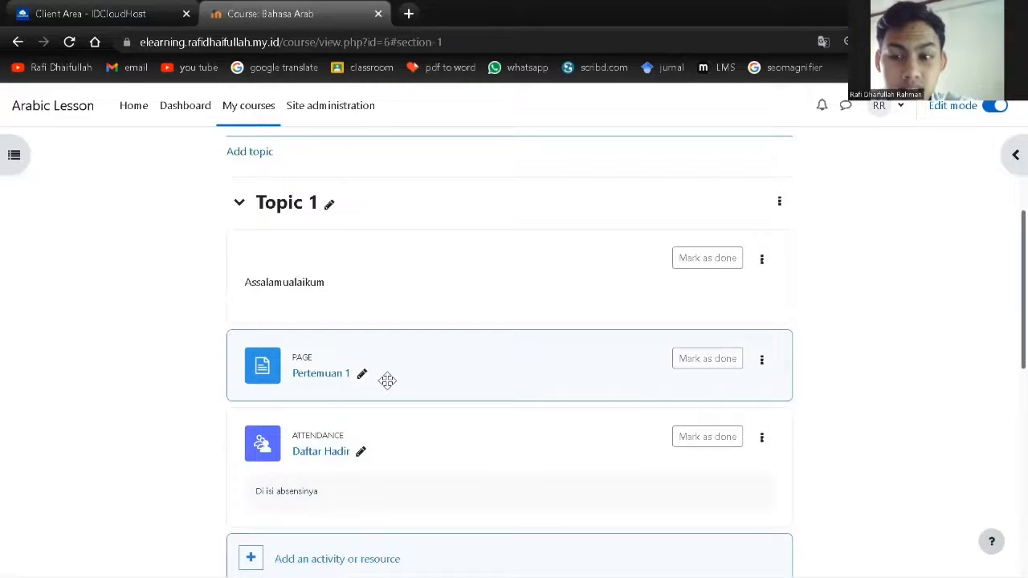
# - Start adding a Quiz activity to Topic 1 and name it "Soal Pertemuan 1"
pyautogui.scroll(-2, 387, 380)
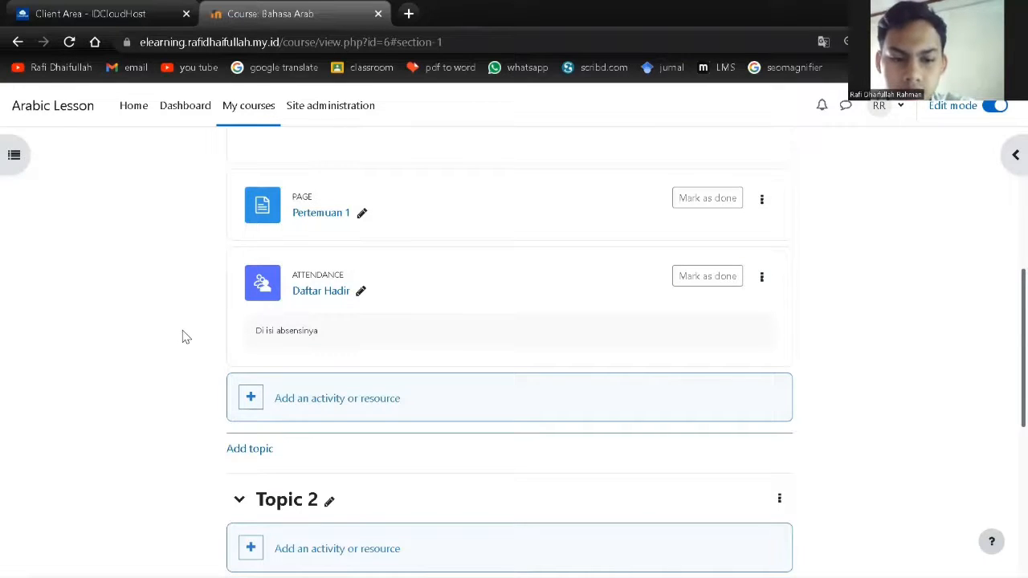
pyautogui.click(252, 402)
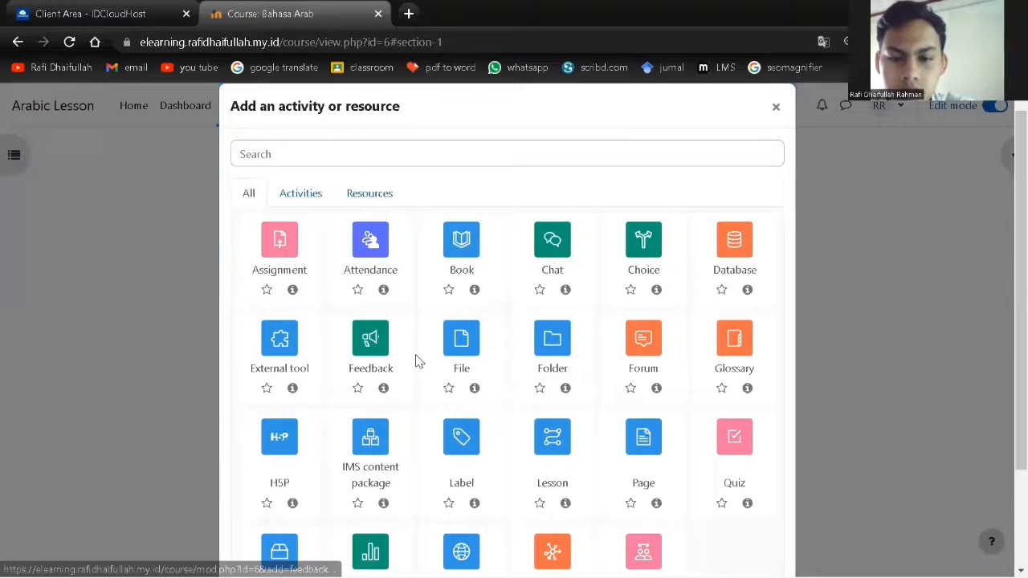
pyautogui.click(727, 447)
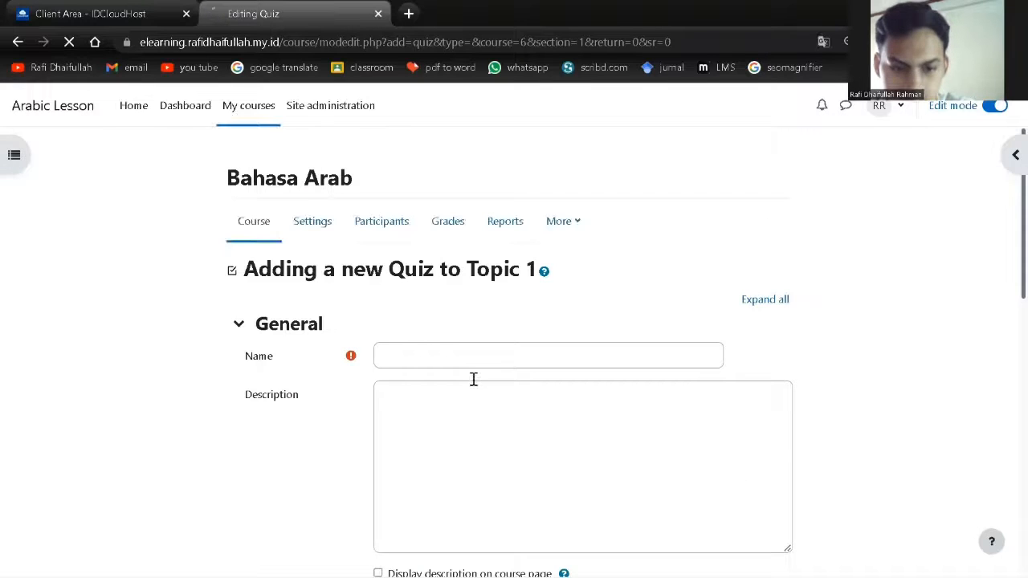
pyautogui.scroll(-1, 404, 316)
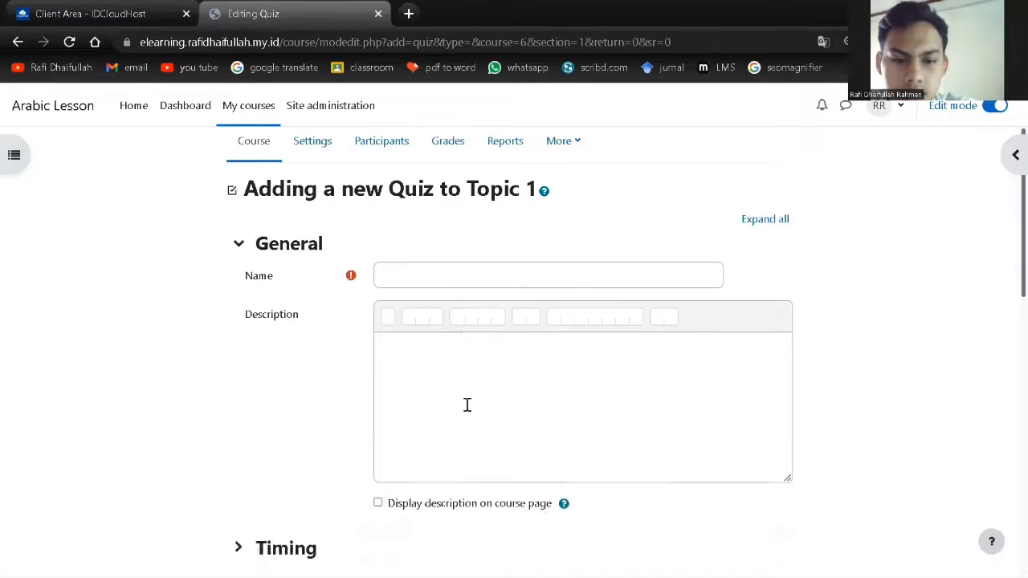
pyautogui.click(414, 275)
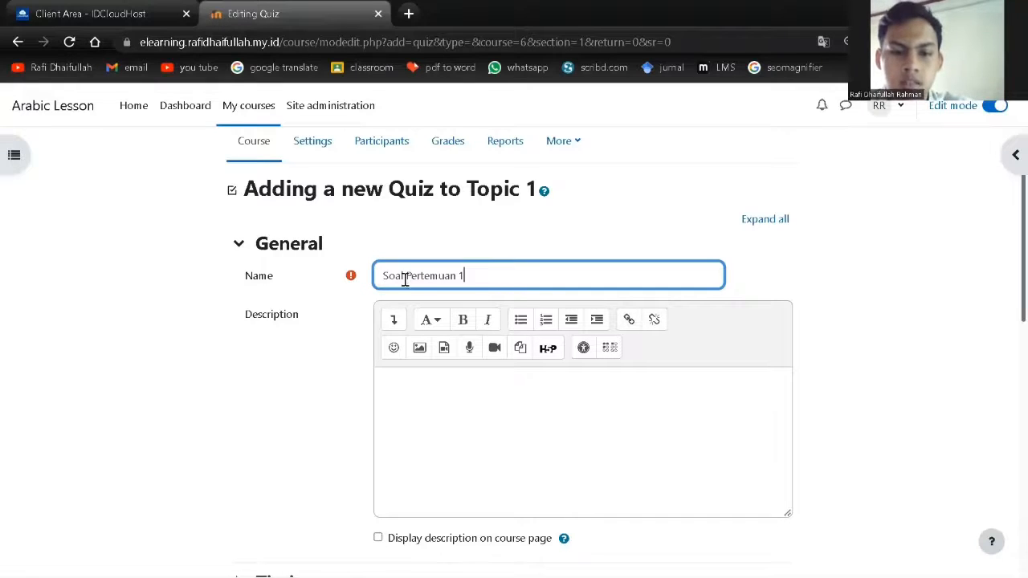
# - Examine the quiz's timing settings, switching the time limit on and off again
pyautogui.scroll(-2, 329, 363)
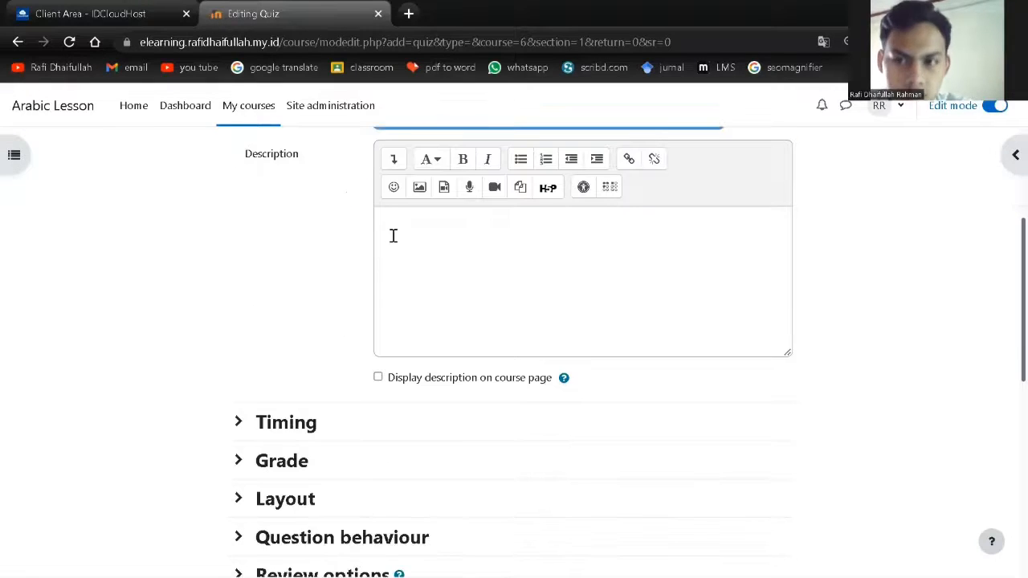
pyautogui.scroll(-2, 374, 378)
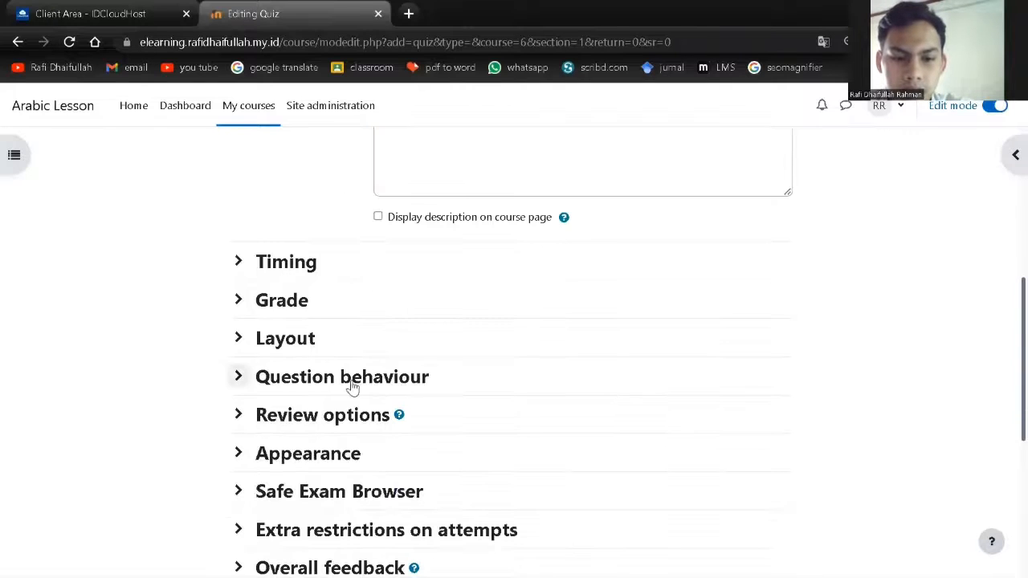
pyautogui.click(238, 263)
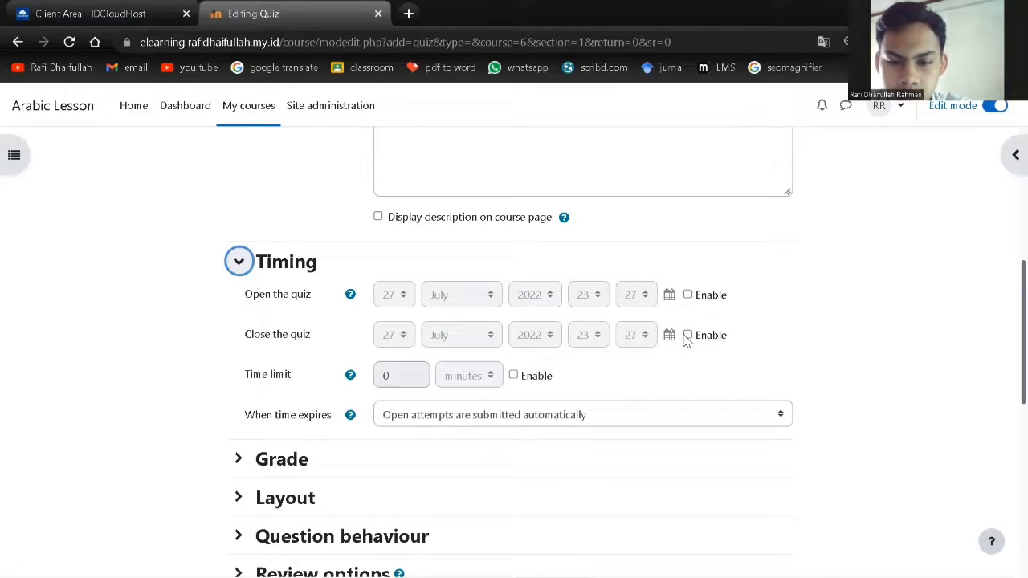
pyautogui.click(241, 264)
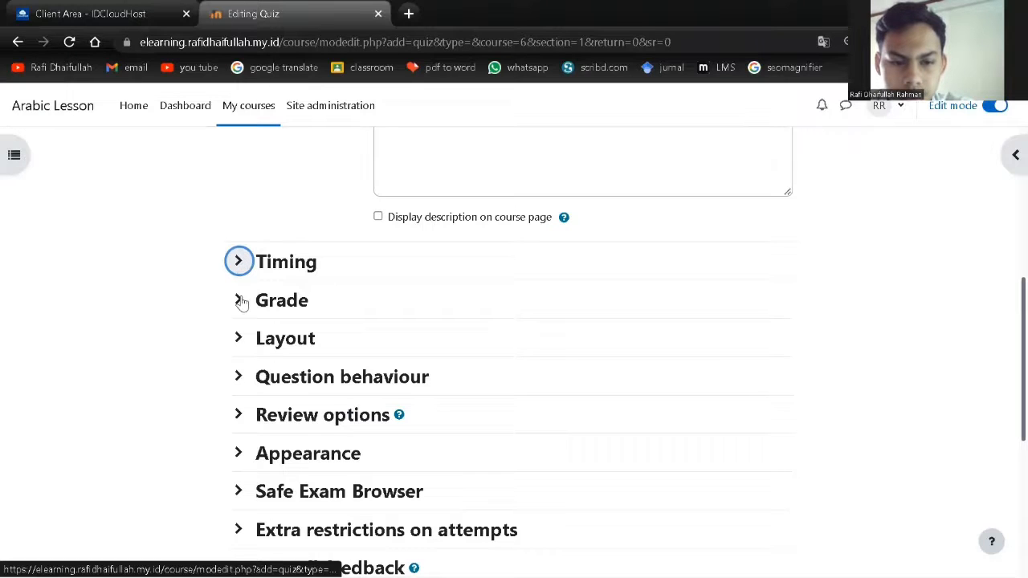
pyautogui.click(245, 265)
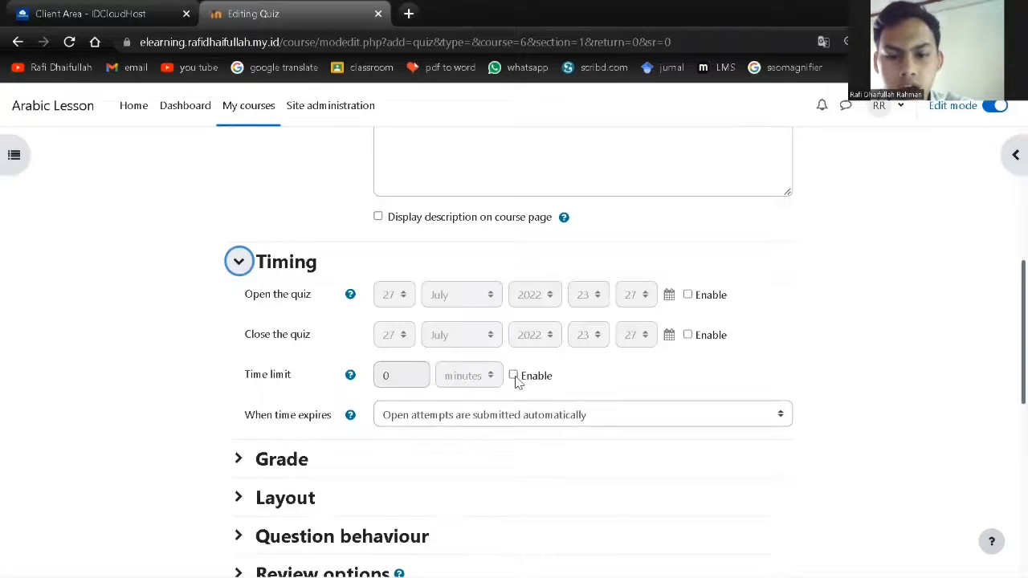
pyautogui.click(515, 377)
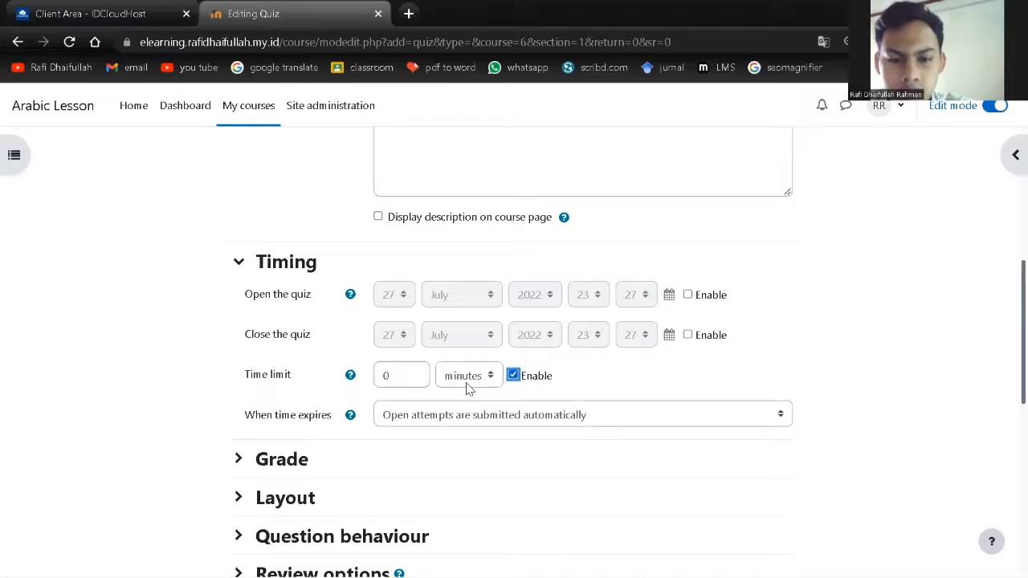
pyautogui.click(515, 375)
# - Examine the quiz's grade, layout and question behaviour settings
pyautogui.scroll(-1, 536, 367)
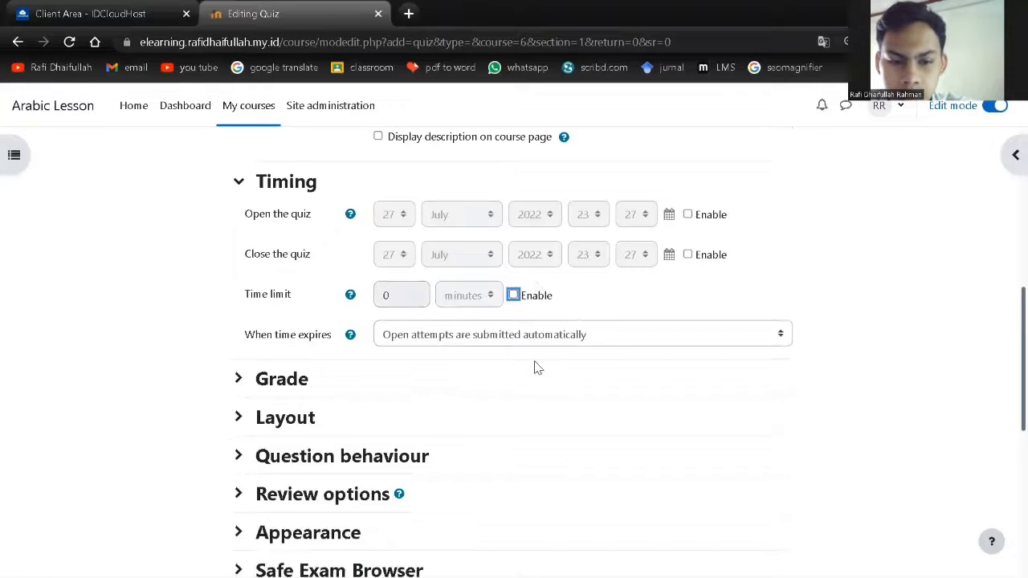
pyautogui.click(247, 384)
pyautogui.scroll(-1, 248, 384)
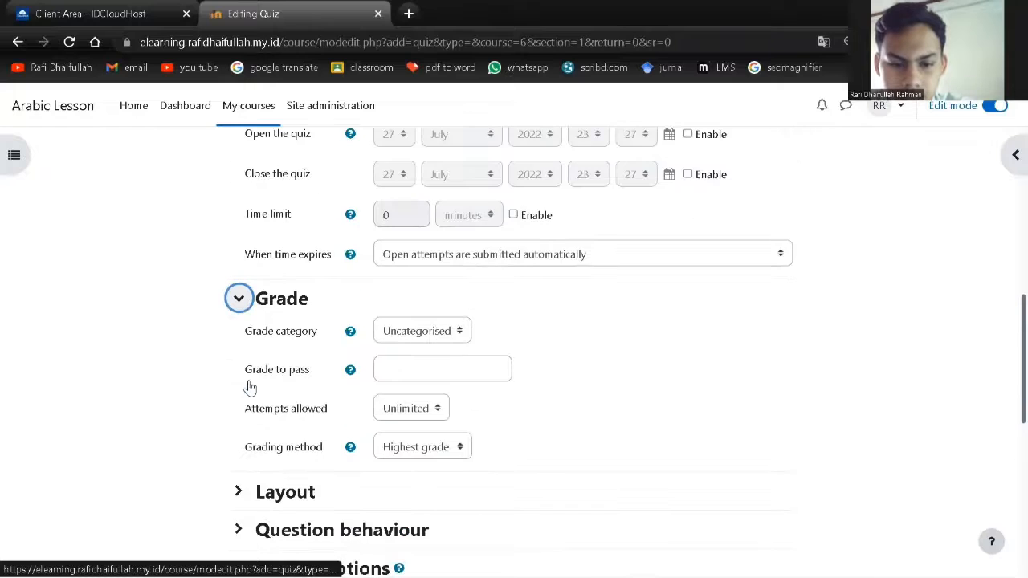
pyautogui.scroll(-1, 236, 413)
pyautogui.click(238, 410)
pyautogui.scroll(-2, 238, 401)
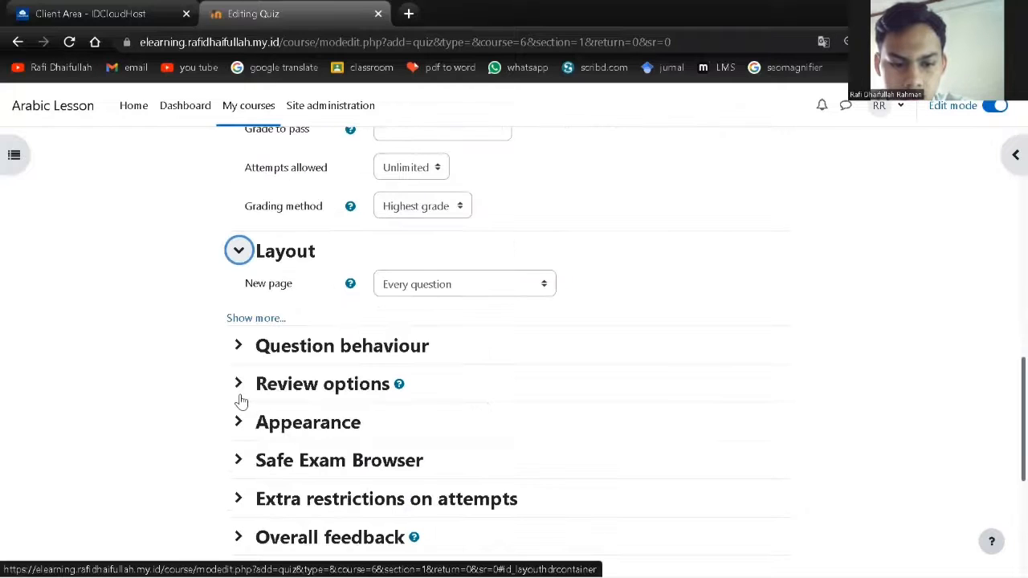
pyautogui.click(234, 346)
pyautogui.scroll(-1, 233, 353)
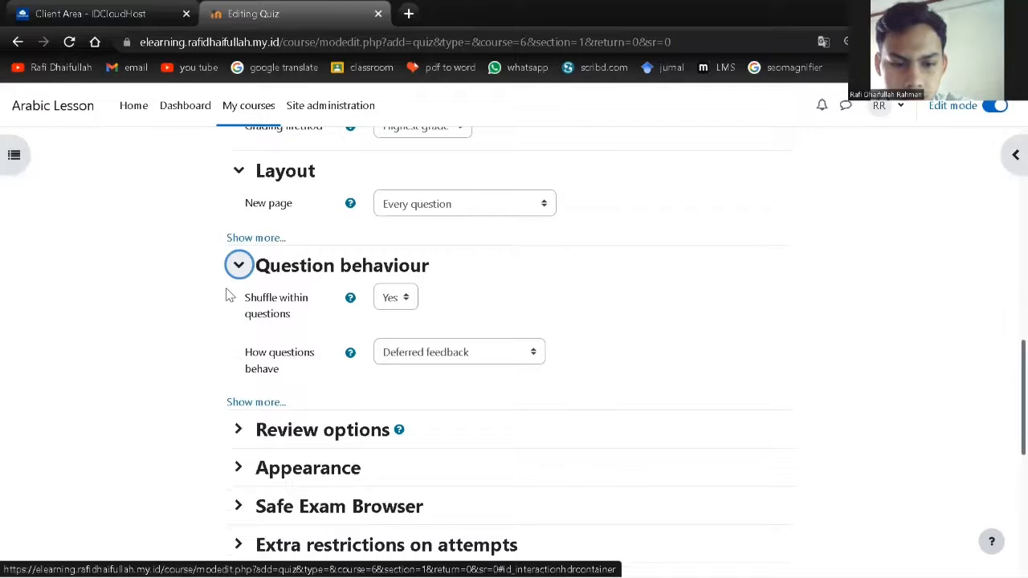
pyautogui.scroll(-2, 261, 361)
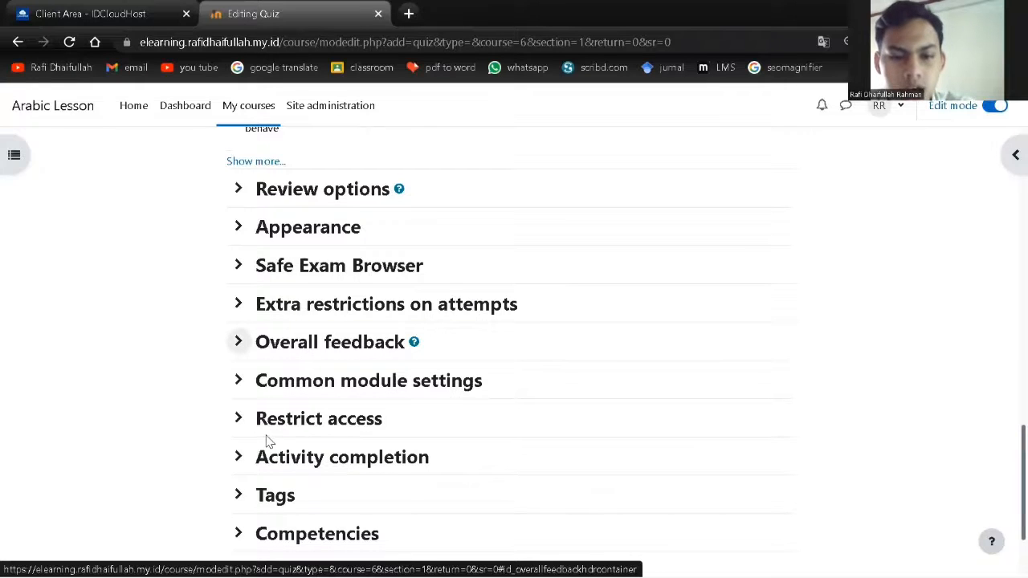
# - Examine the access restriction settings of the quiz
pyautogui.scroll(-1, 261, 426)
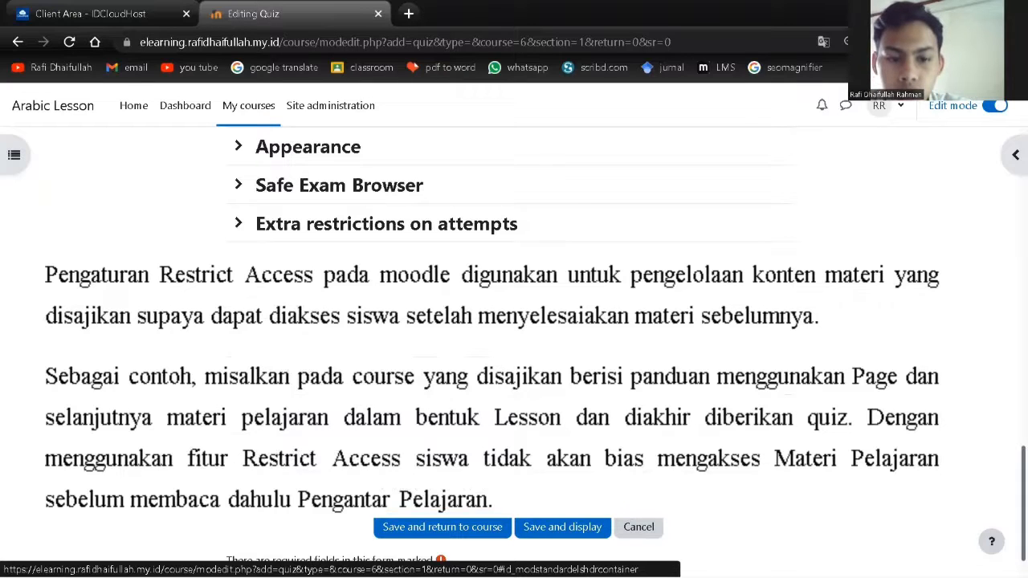
pyautogui.click(238, 339)
pyautogui.scroll(-2, 238, 339)
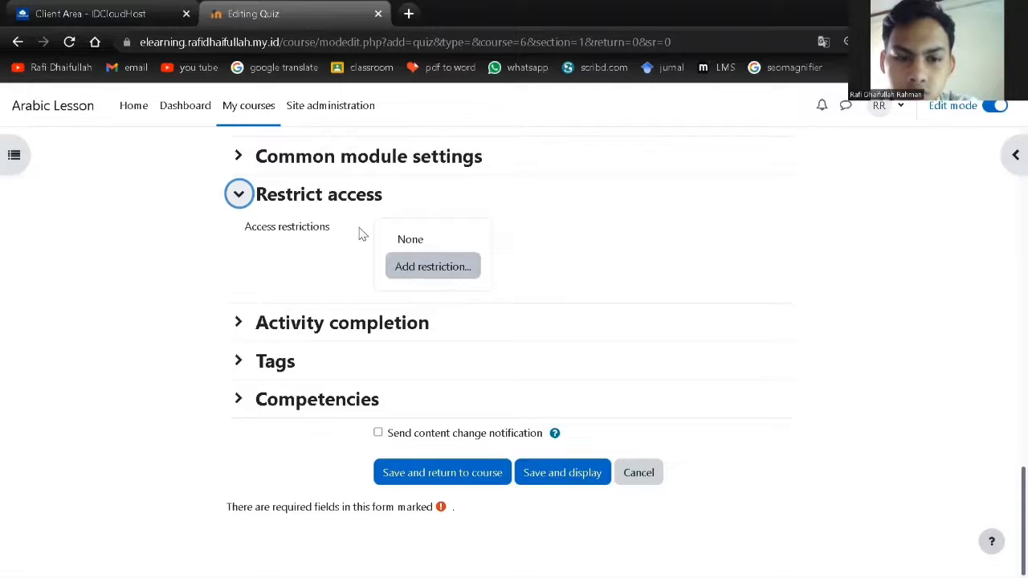
pyautogui.scroll(2, 465, 382)
pyautogui.scroll(1, 466, 373)
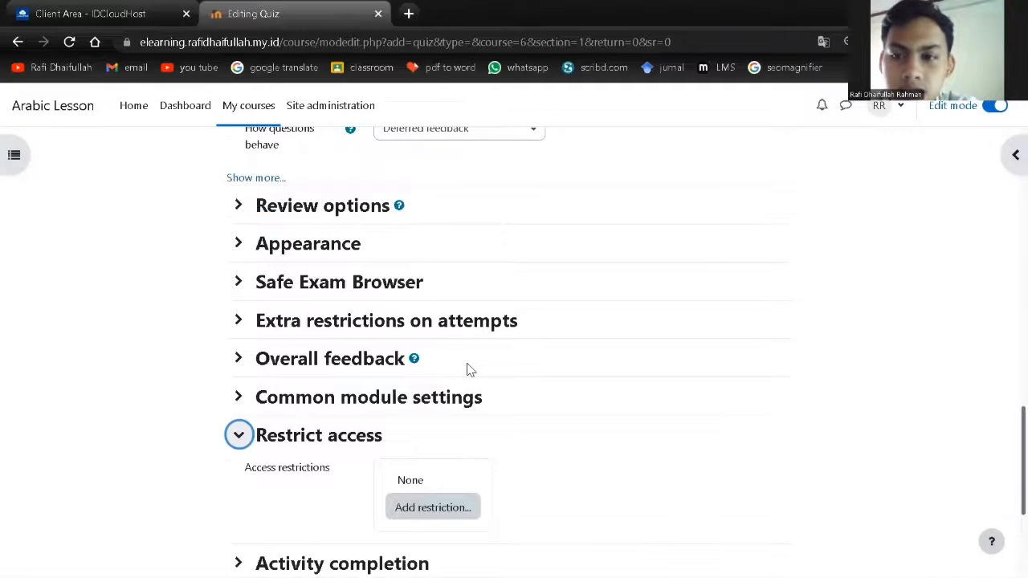
# - Review the quiz form's settings sections from grading method and question behaviour down to competencies
pyautogui.scroll(-1, 450, 353)
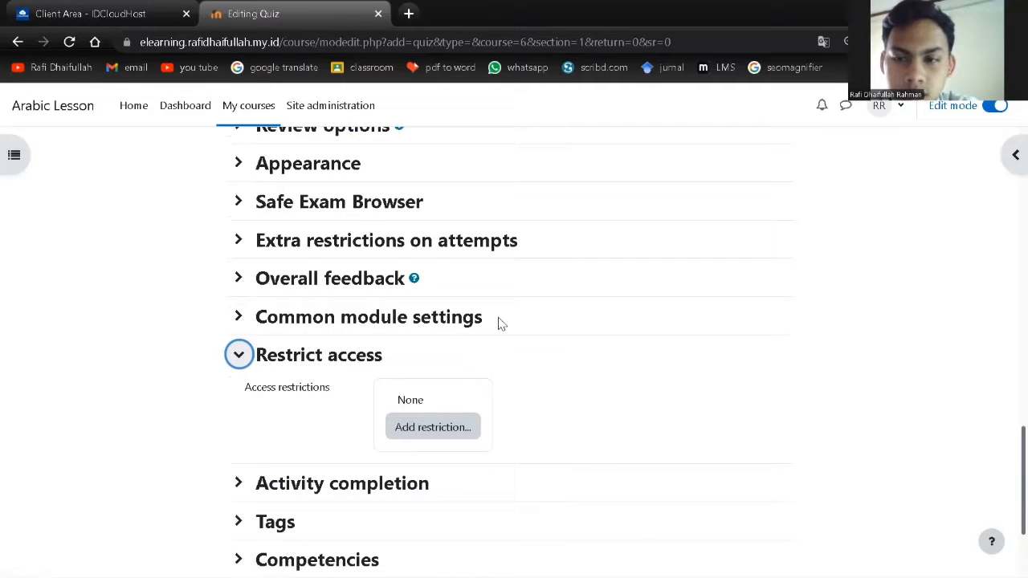
pyautogui.scroll(2, 446, 384)
pyautogui.scroll(2, 451, 392)
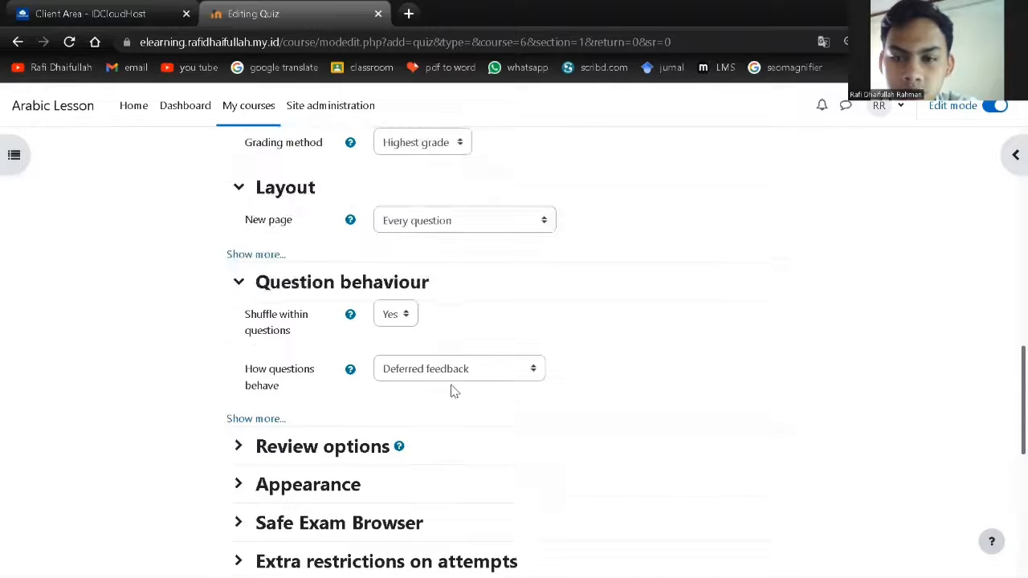
pyautogui.scroll(-4, 451, 391)
pyautogui.scroll(-2, 451, 391)
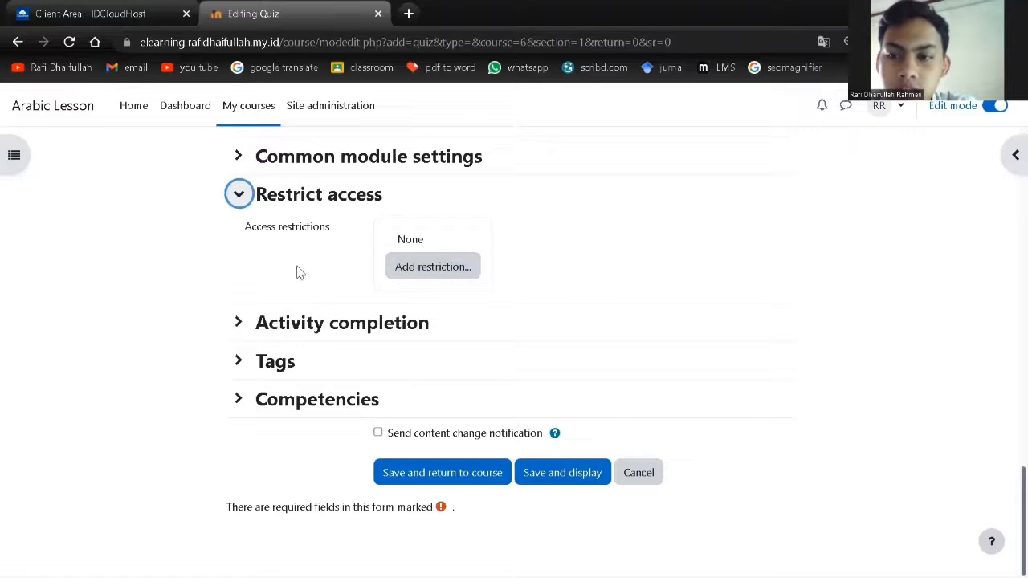
pyautogui.scroll(2, 377, 344)
pyautogui.scroll(5, 326, 275)
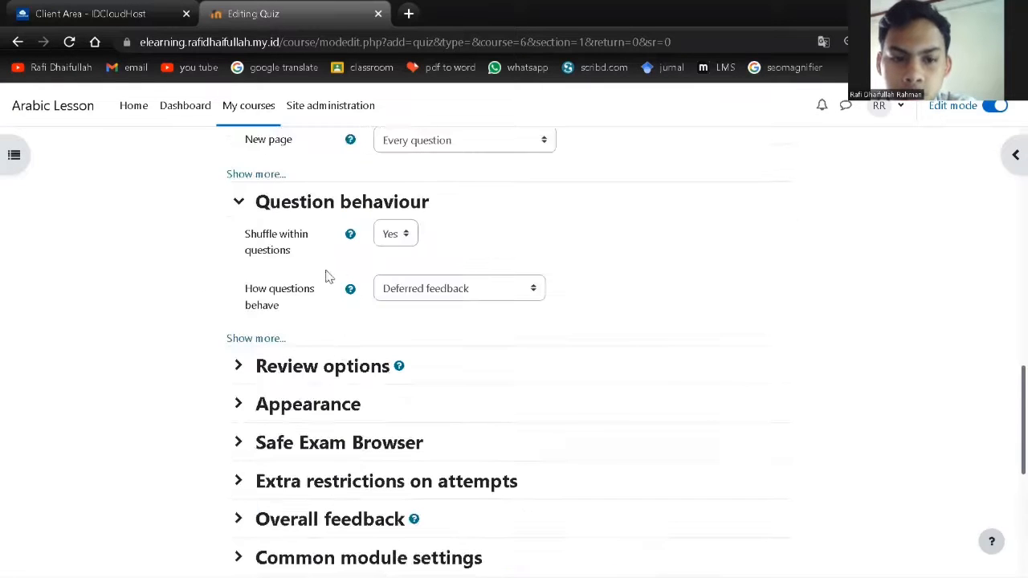
pyautogui.scroll(-2, 357, 354)
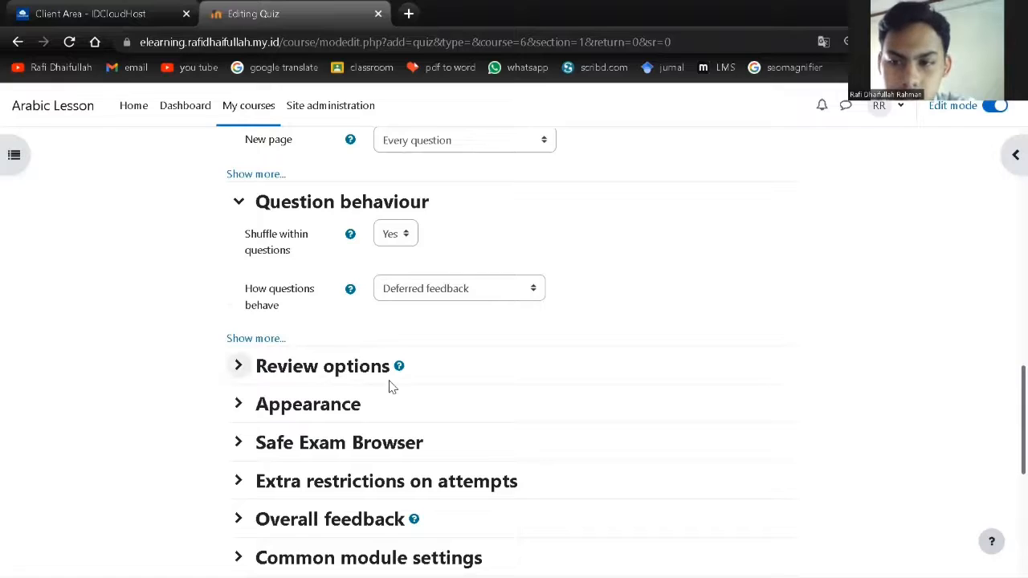
pyautogui.scroll(-1, 391, 386)
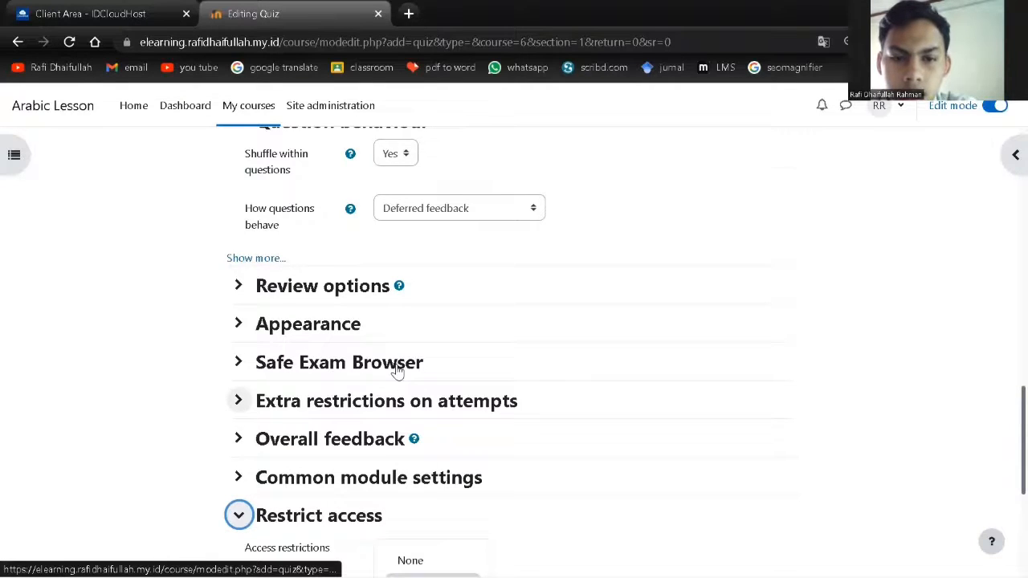
pyautogui.scroll(2, 396, 370)
pyautogui.scroll(-2, 396, 370)
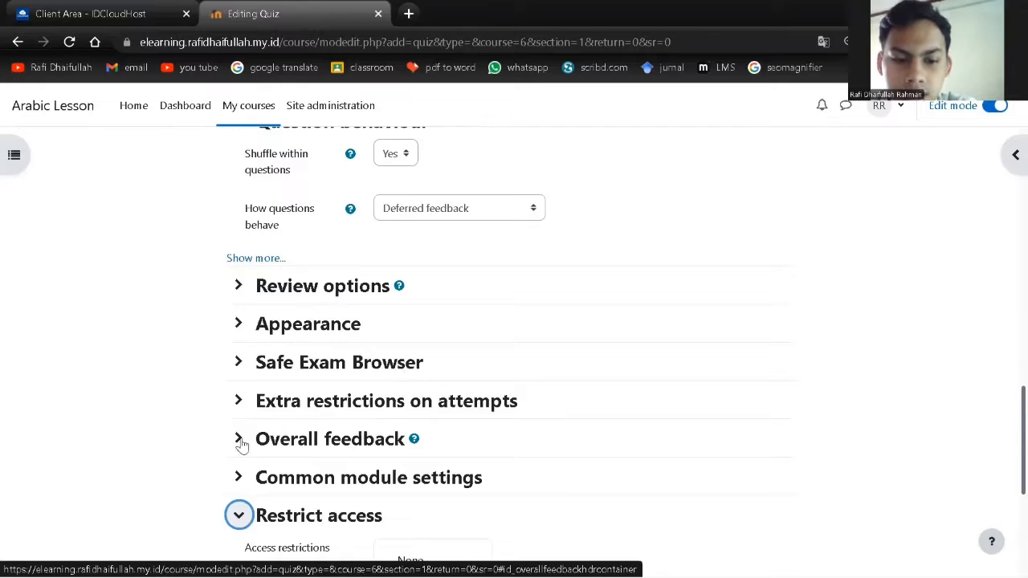
# - Add an activity completion restriction to the quiz requiring that "Pertemuan 1" must be marked complete
pyautogui.scroll(-2, 242, 446)
pyautogui.click(411, 430)
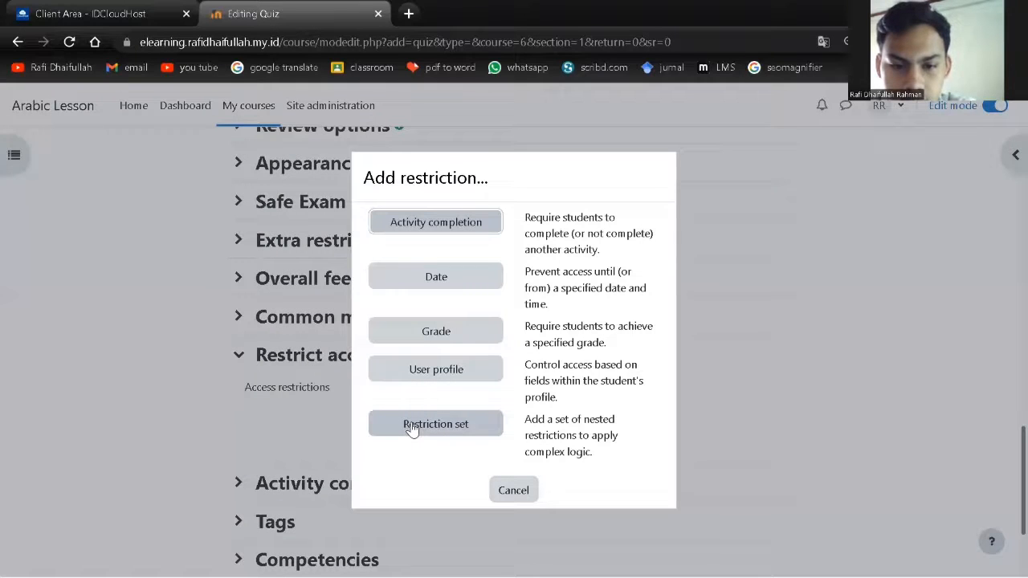
pyautogui.click(431, 223)
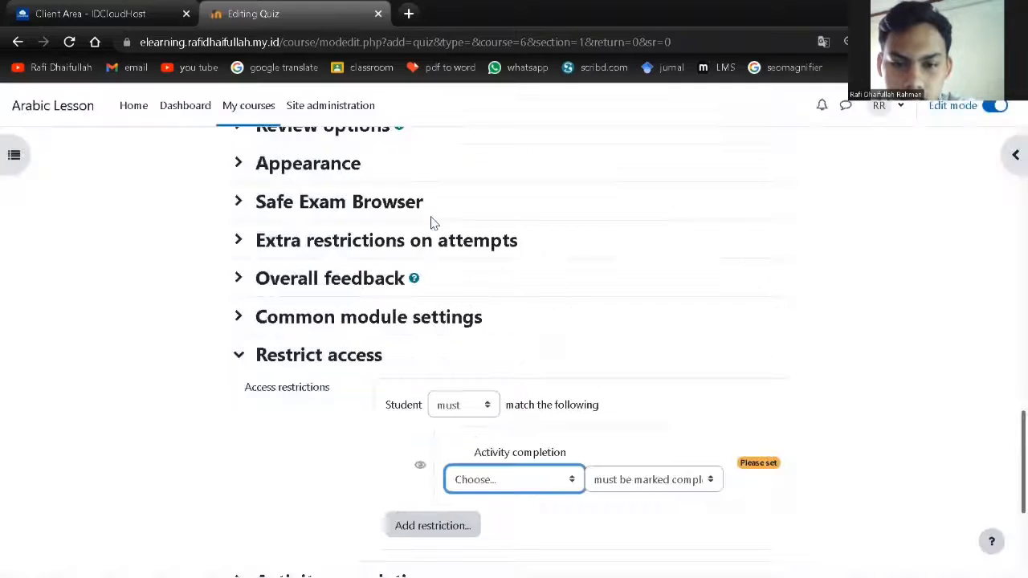
pyautogui.scroll(-2, 531, 462)
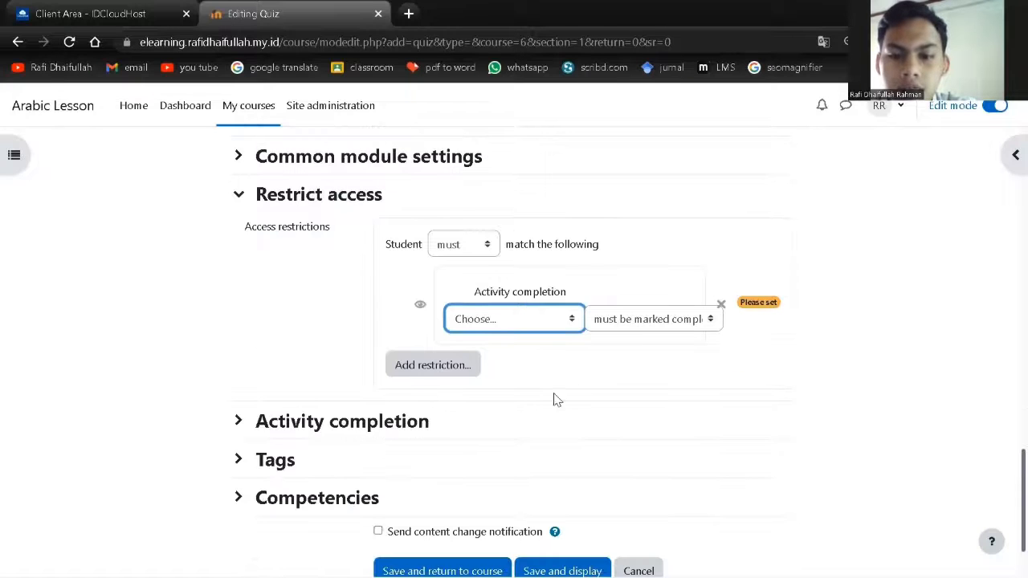
pyautogui.click(575, 319)
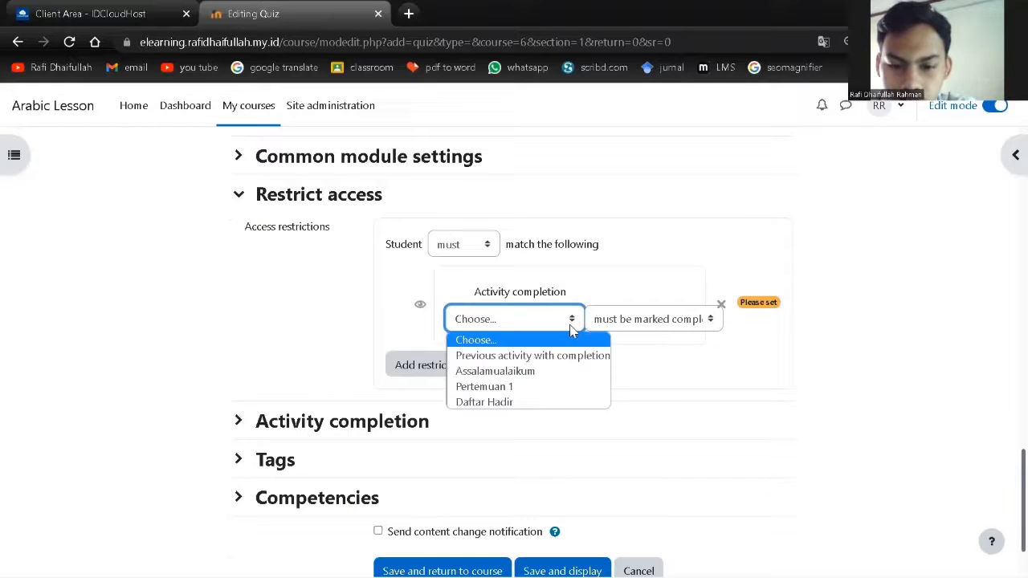
pyautogui.click(521, 387)
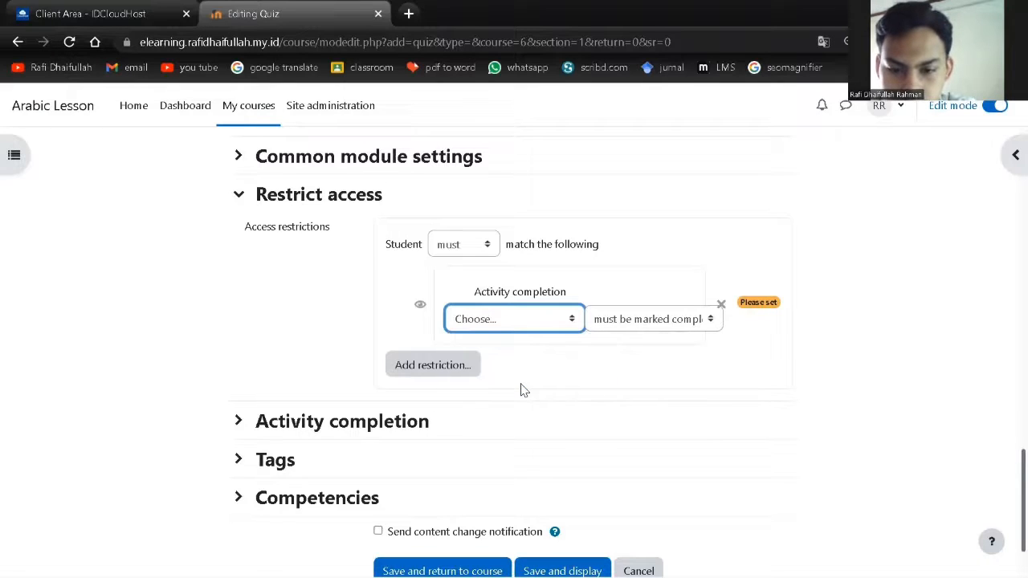
pyautogui.click(625, 324)
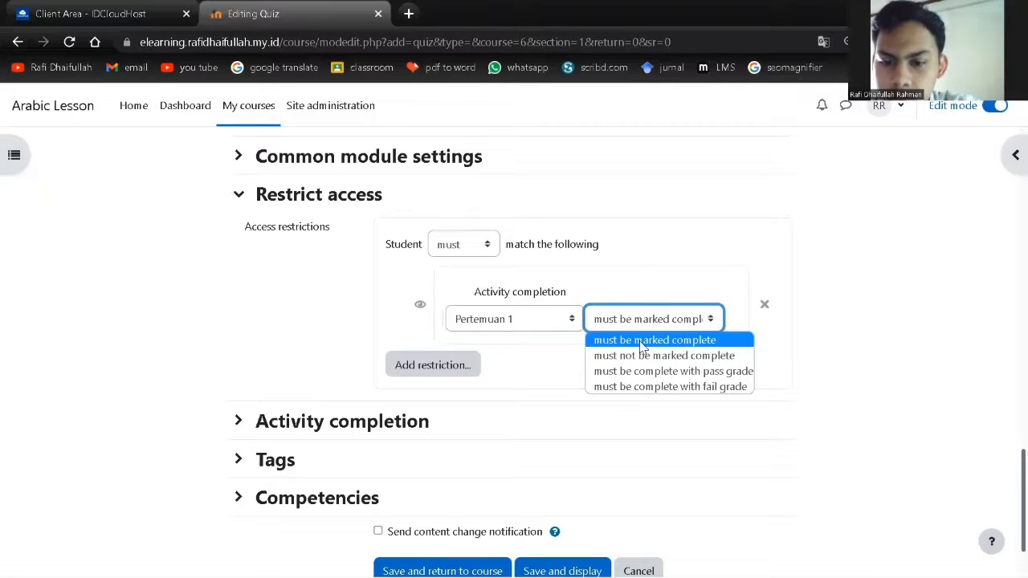
pyautogui.click(832, 346)
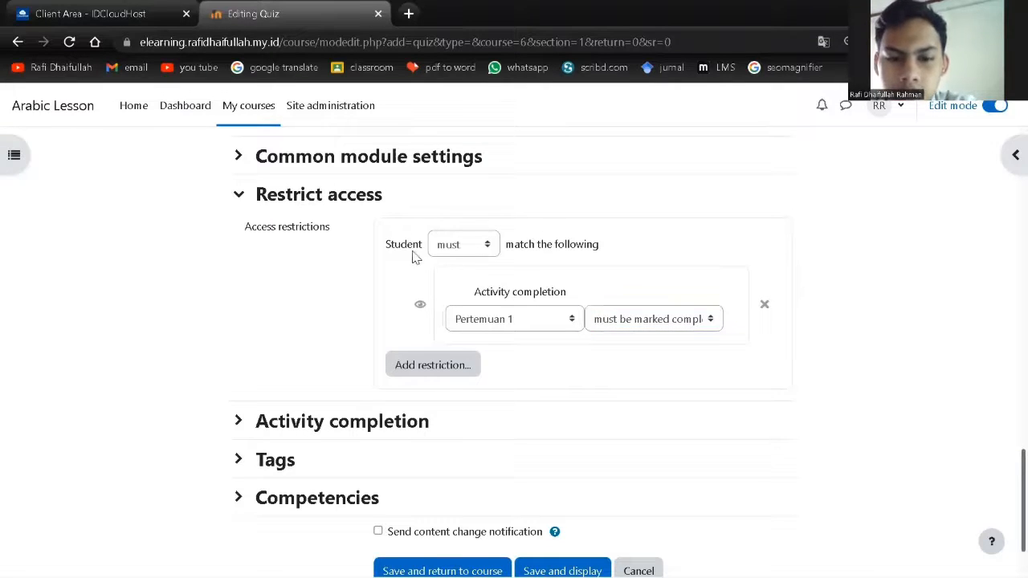
# - Review the whole quiz form from its name and description down to the access restriction
pyautogui.scroll(5, 595, 408)
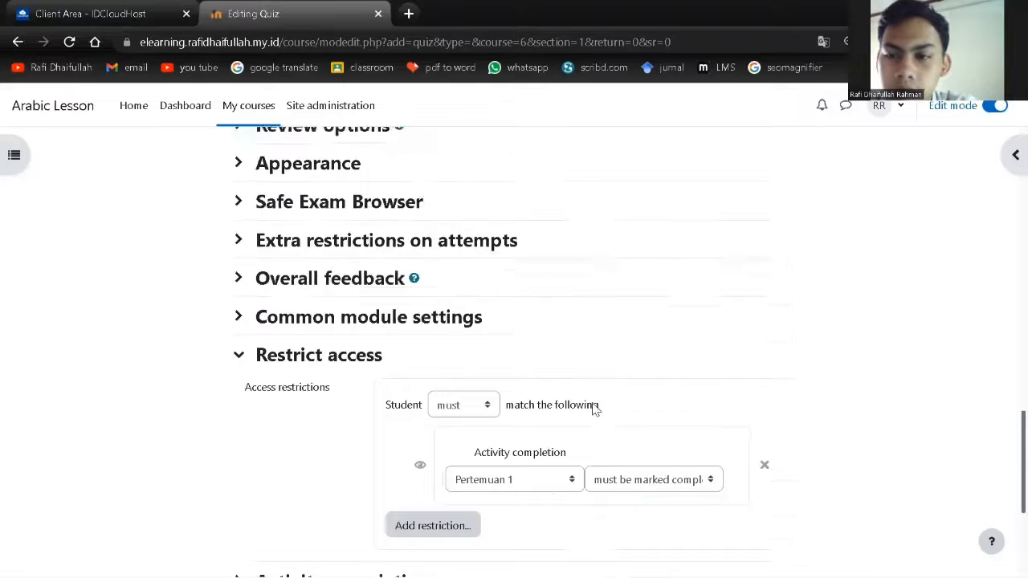
pyautogui.scroll(2, 599, 414)
pyautogui.scroll(3, 598, 414)
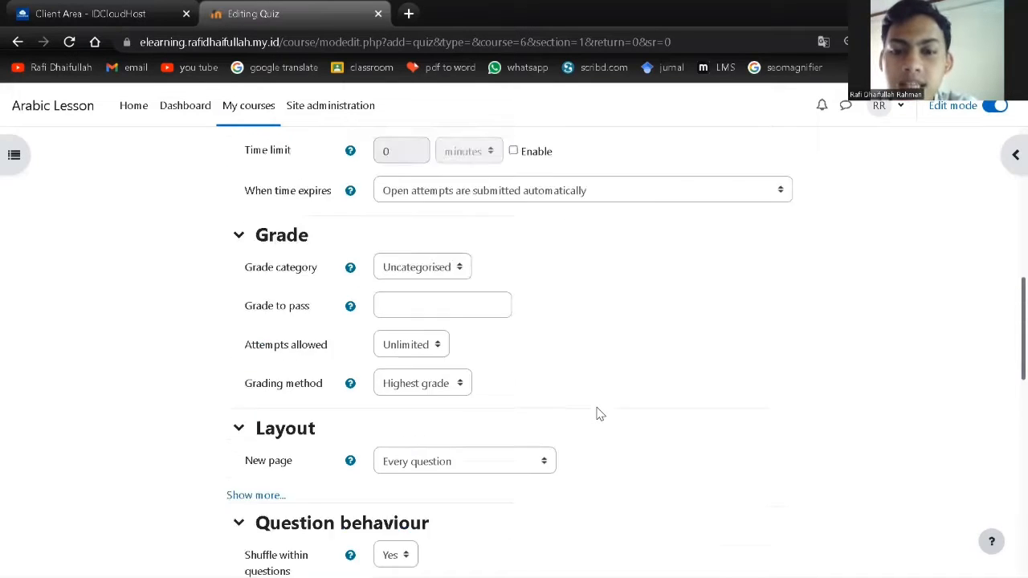
pyautogui.scroll(7, 568, 407)
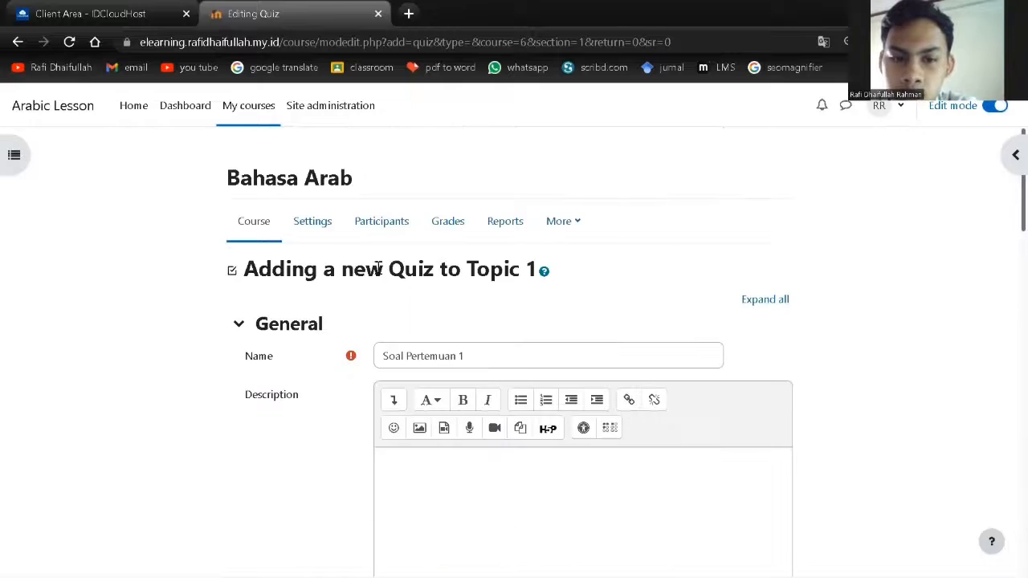
pyautogui.scroll(-2, 498, 313)
pyautogui.scroll(-8, 529, 336)
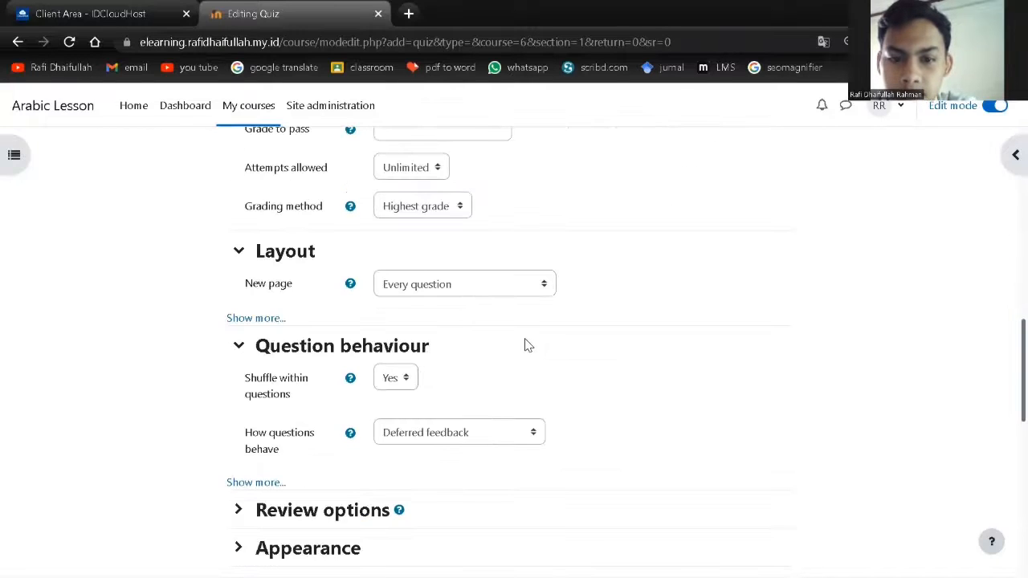
pyautogui.scroll(5, 526, 344)
pyautogui.scroll(-11, 530, 366)
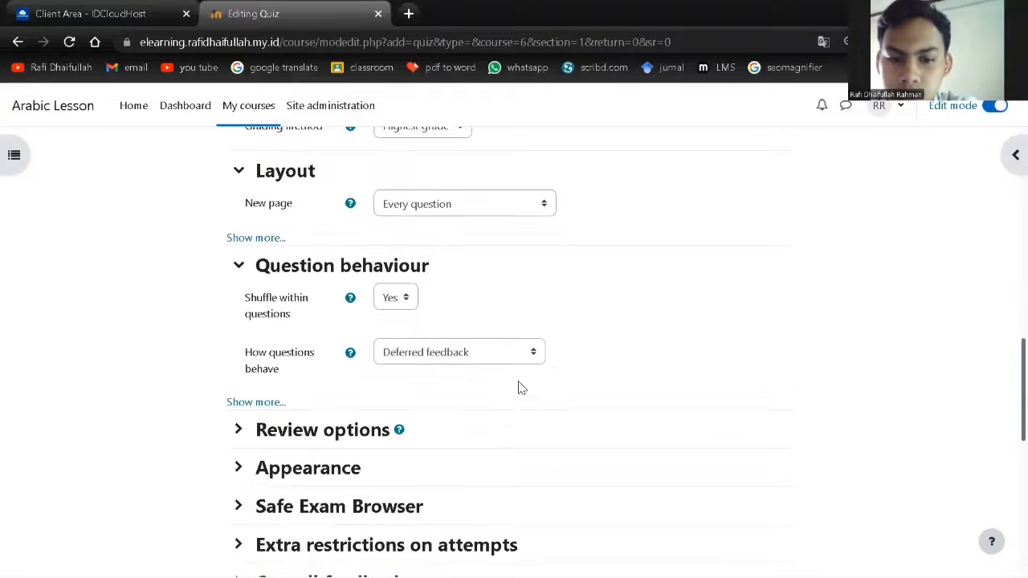
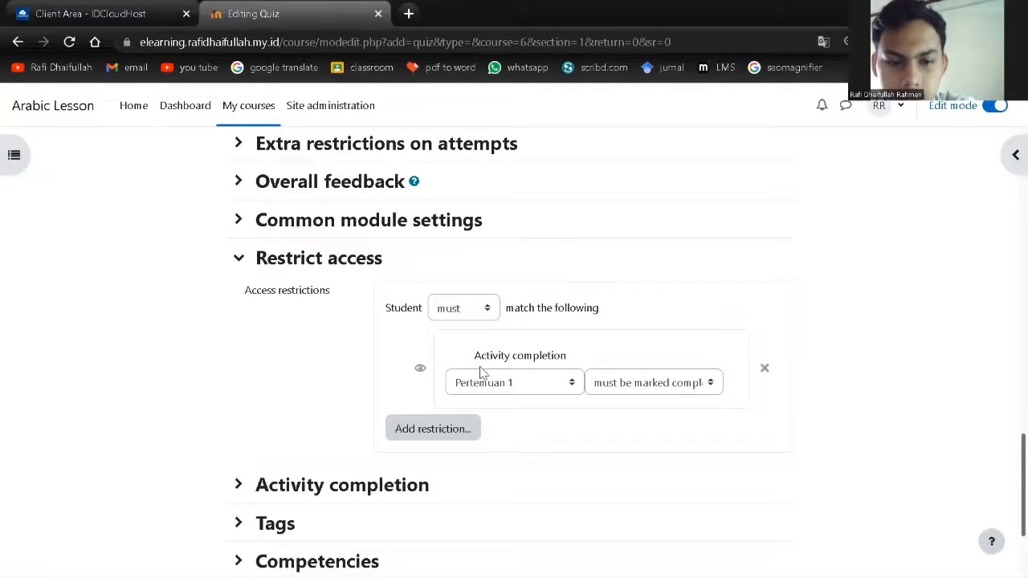
# - Set the quiz's completion tracking to "Show activity as complete when conditions are met"
pyautogui.scroll(-3, 480, 371)
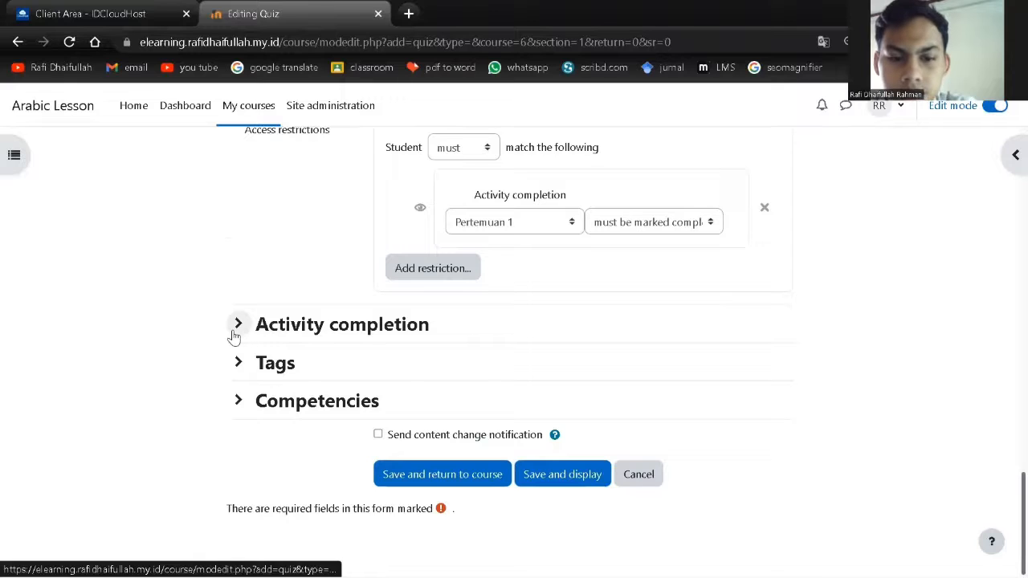
pyautogui.click(238, 324)
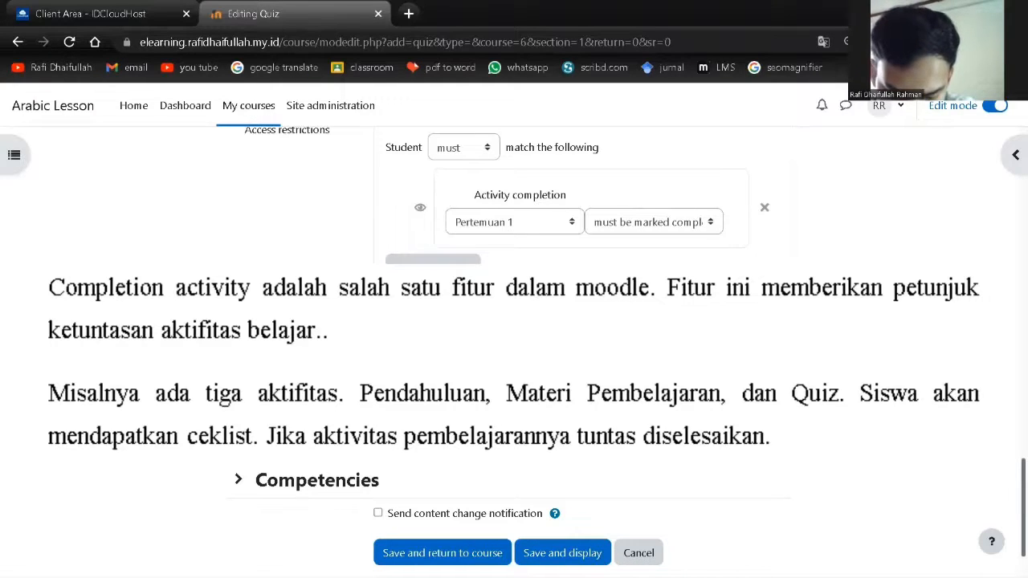
pyautogui.scroll(15, 608, 367)
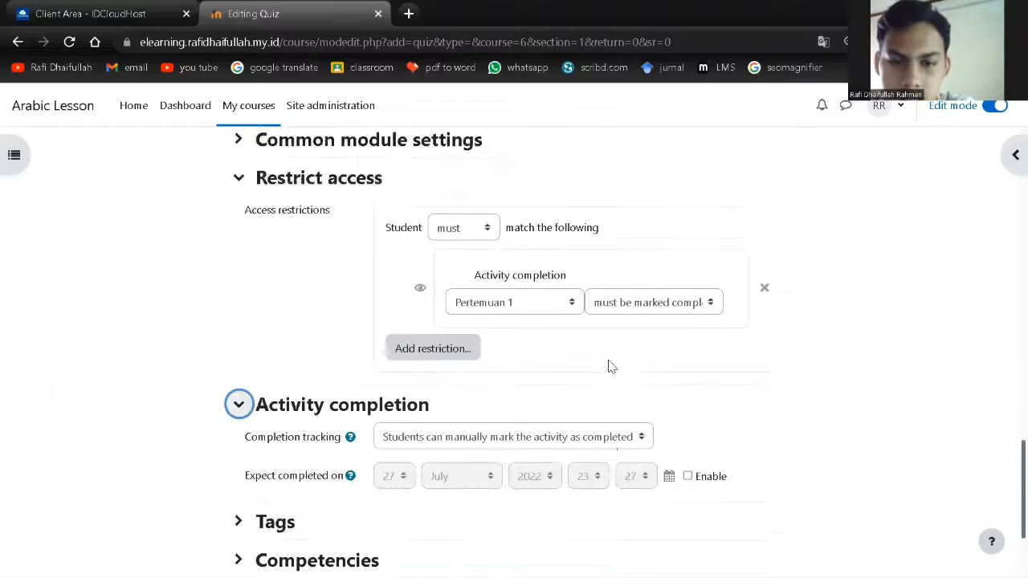
pyautogui.scroll(-5, 506, 422)
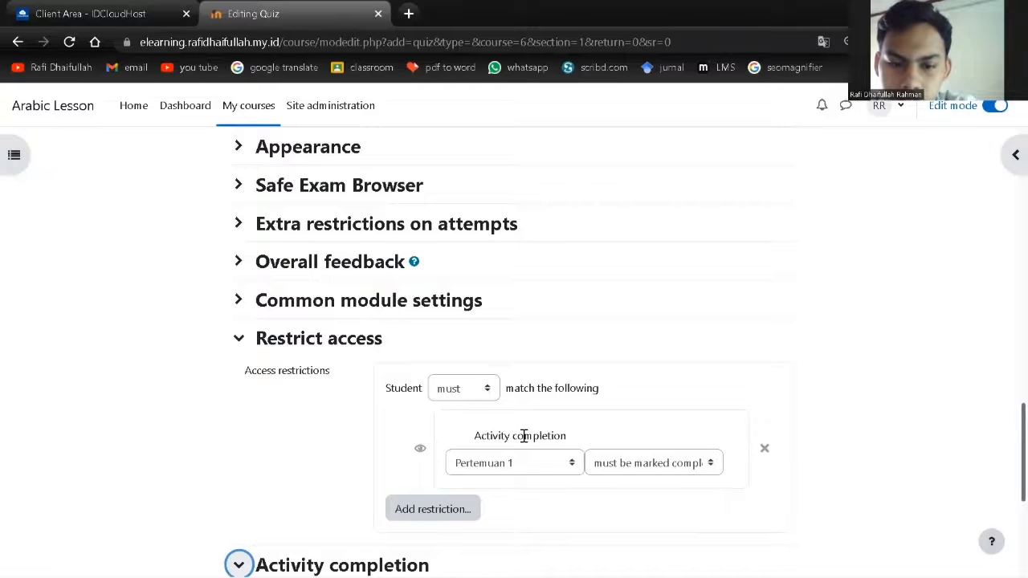
pyautogui.scroll(-1, 523, 435)
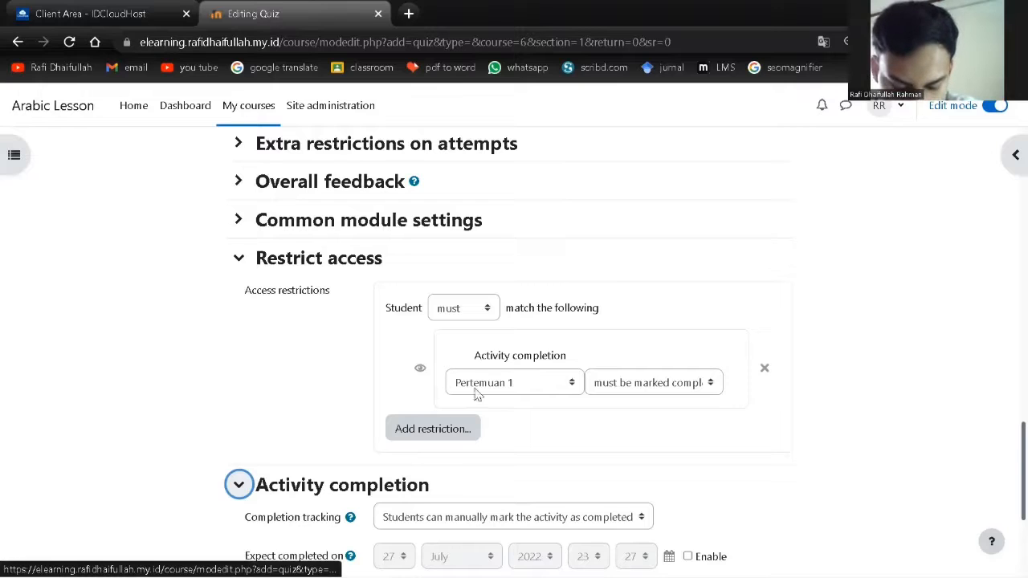
pyautogui.scroll(-2, 573, 397)
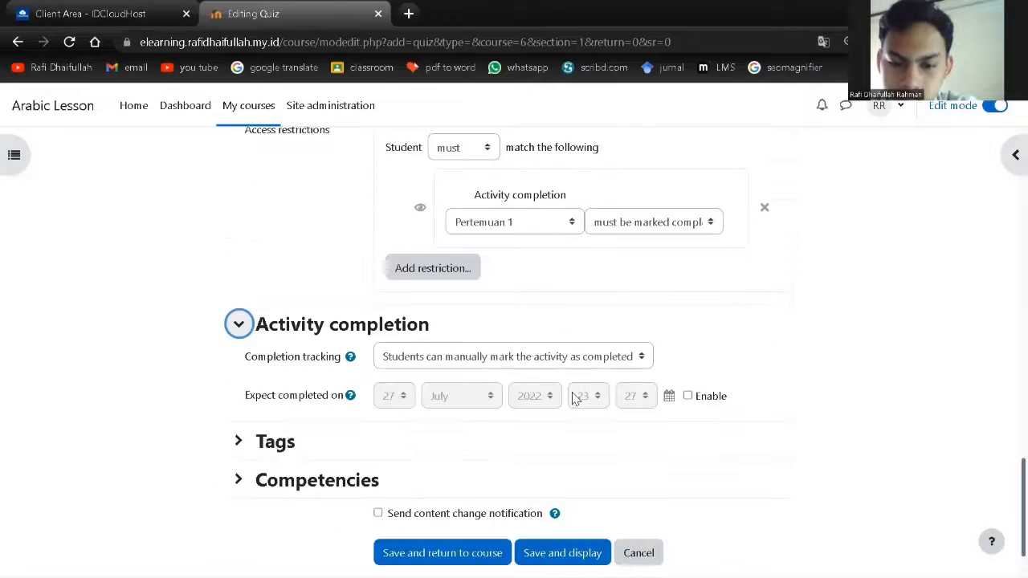
pyautogui.click(595, 363)
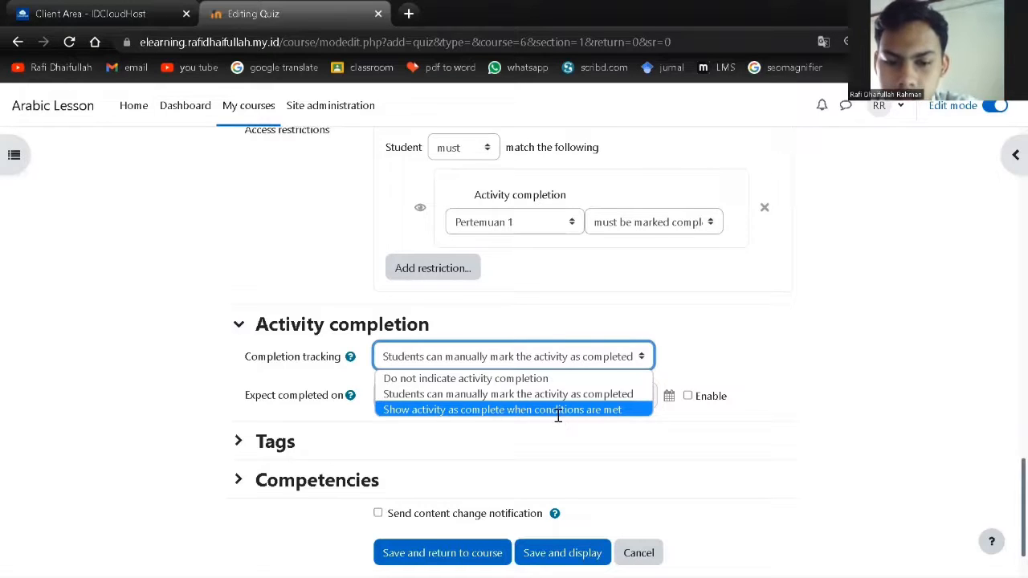
pyautogui.click(559, 410)
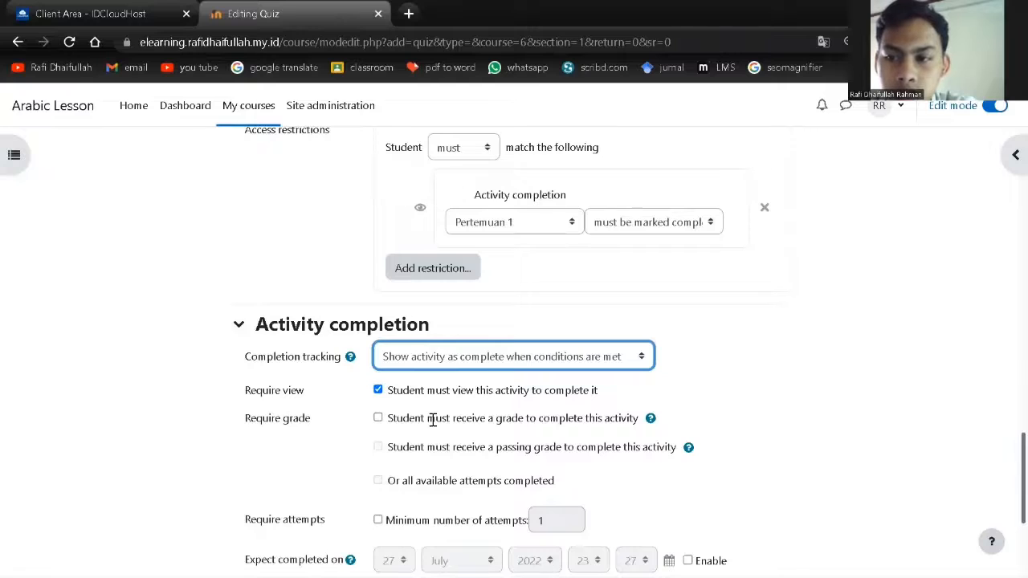
# - Require students to receive a grade and make a minimum of 3 attempts to complete the quiz
pyautogui.scroll(-2, 432, 420)
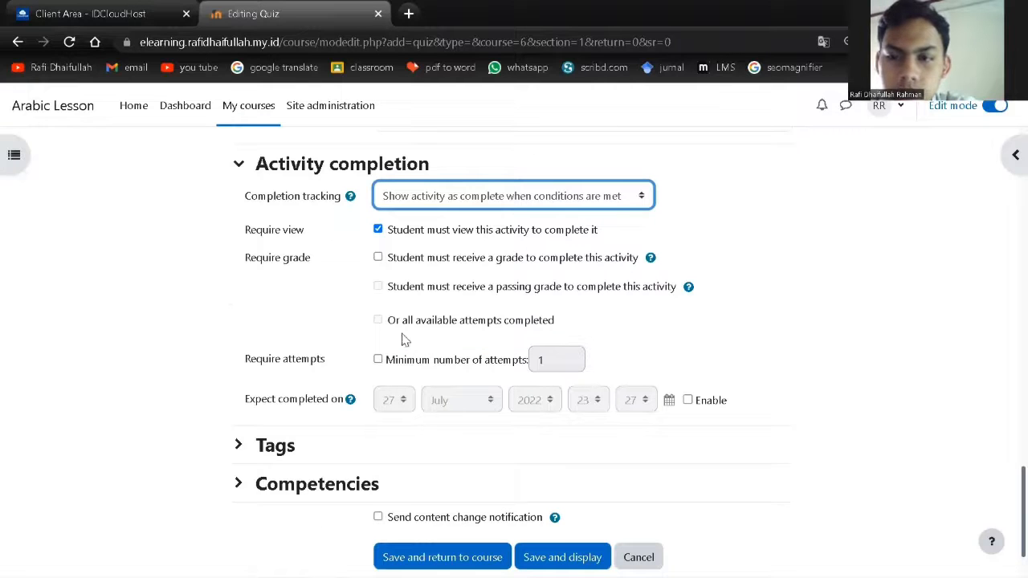
pyautogui.click(379, 258)
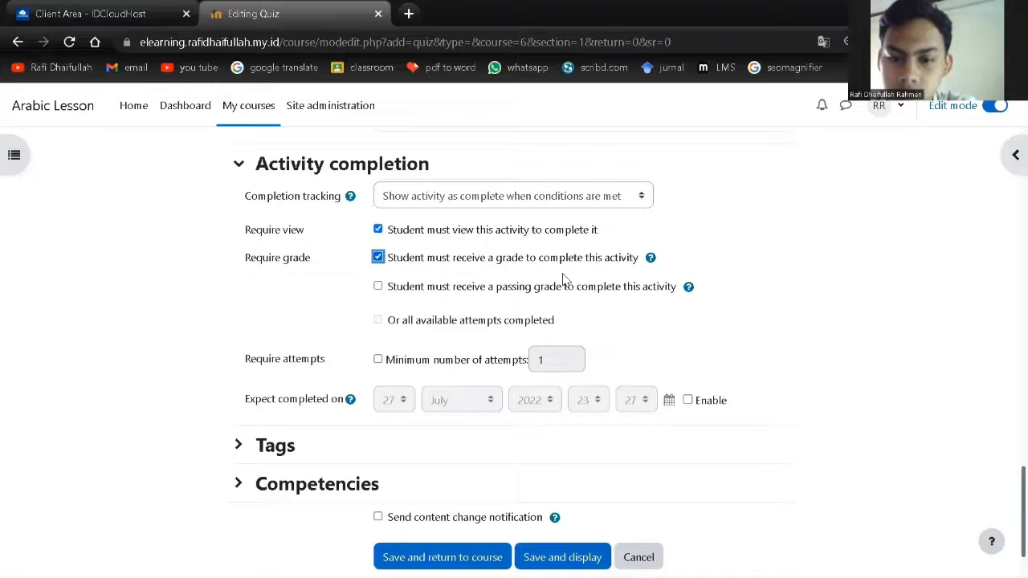
pyautogui.click(386, 359)
pyautogui.click(387, 361)
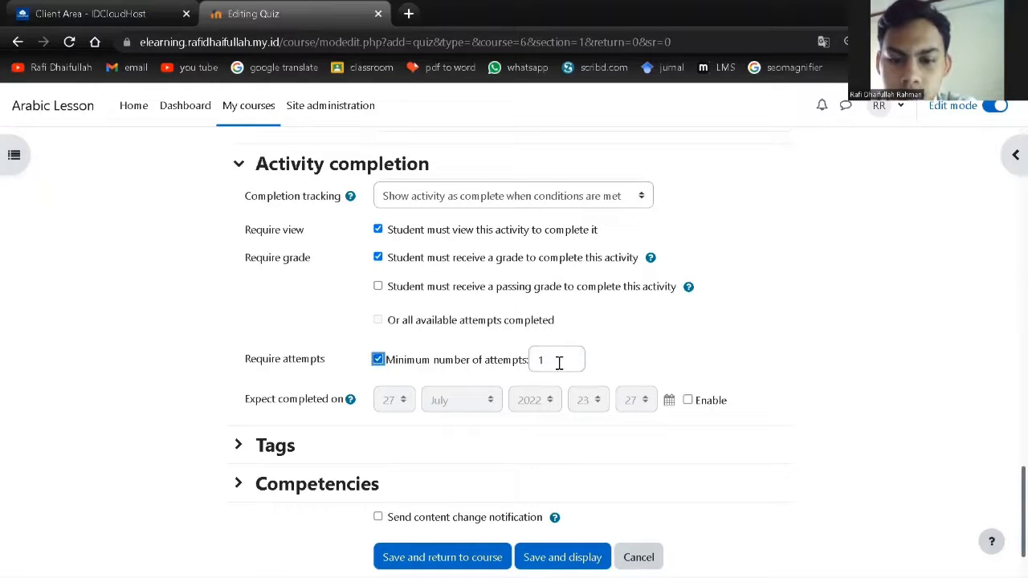
pyautogui.click(558, 362)
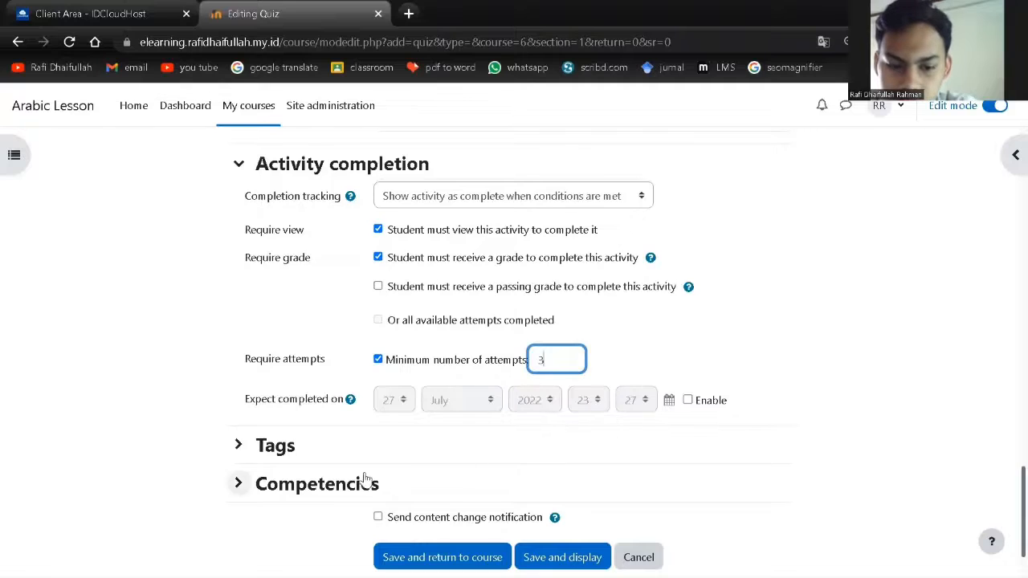
# - Check the quiz settings once more, then save the quiz and return to the course
pyautogui.scroll(-1, 341, 480)
pyautogui.scroll(2, 452, 466)
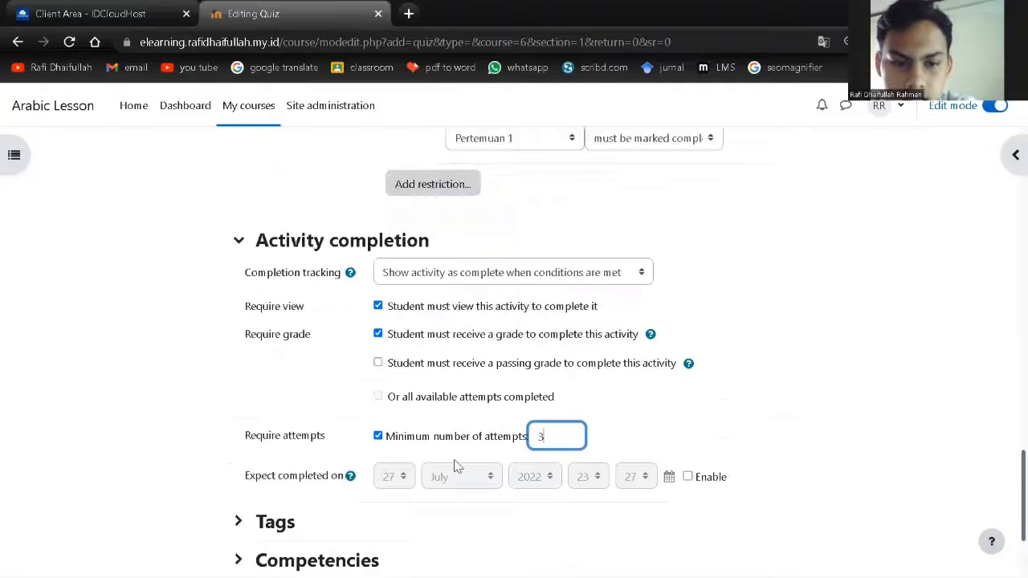
pyautogui.scroll(7, 344, 366)
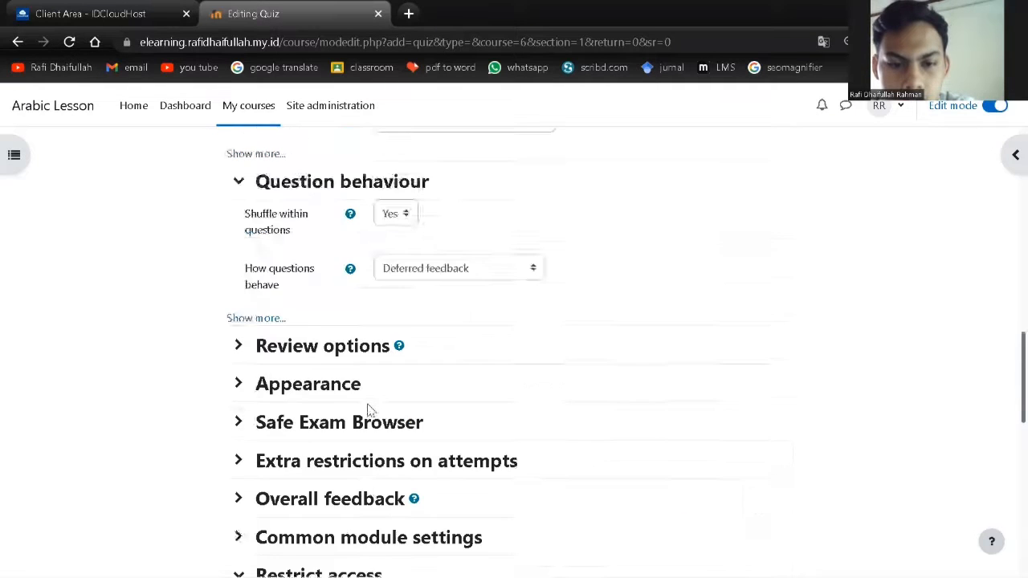
pyautogui.scroll(-6, 367, 409)
pyautogui.scroll(-3, 378, 426)
pyautogui.click(407, 474)
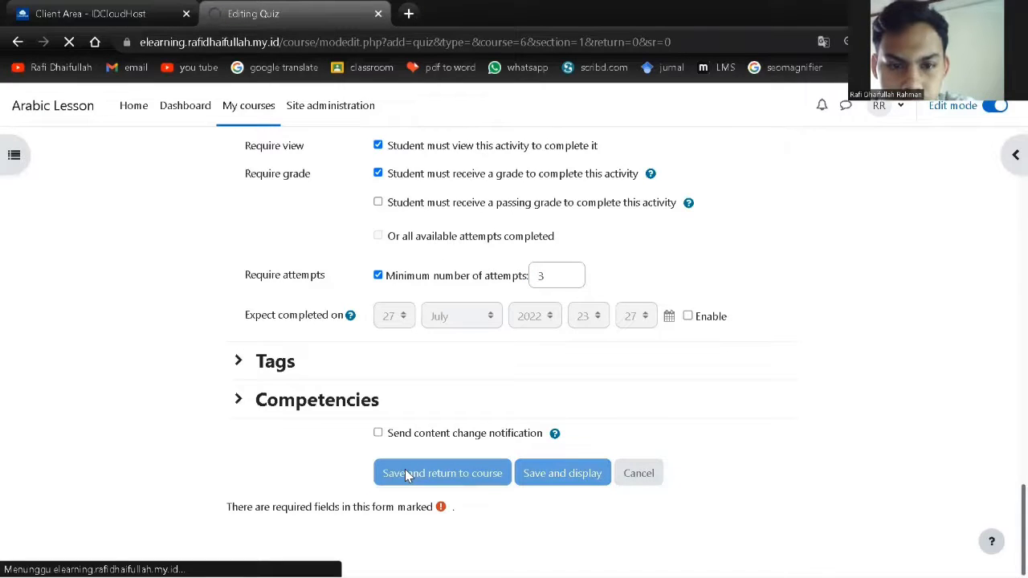
# - Open the Soal Pertemuan 1 quiz from the course page and start adding questions to it
pyautogui.scroll(-2, 402, 458)
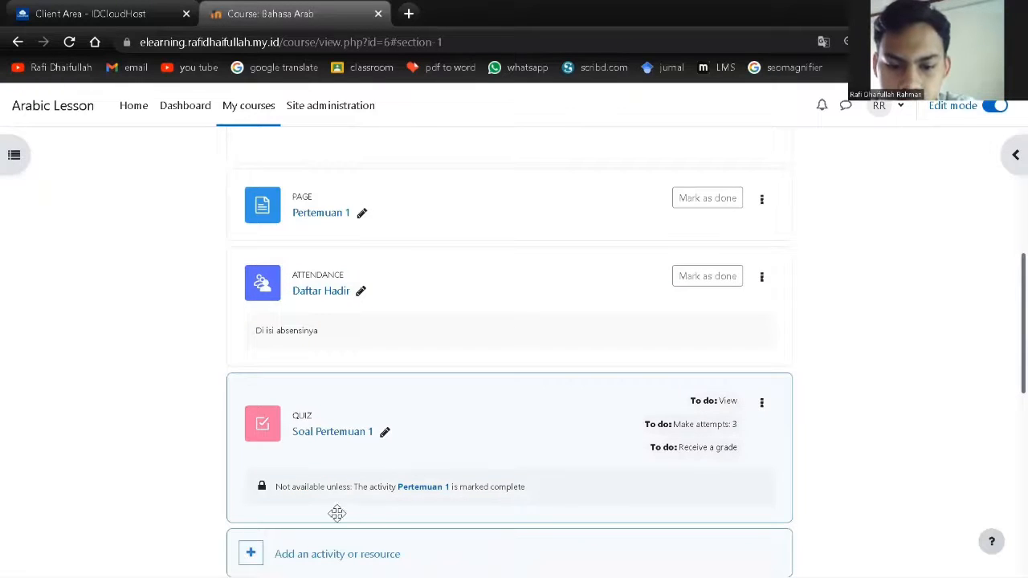
pyautogui.click(321, 438)
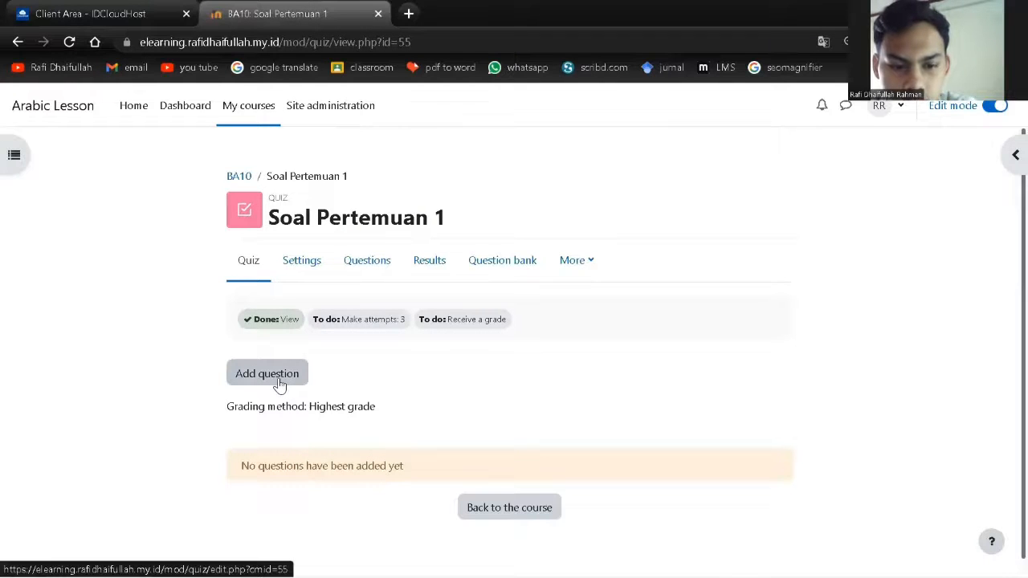
pyautogui.click(279, 386)
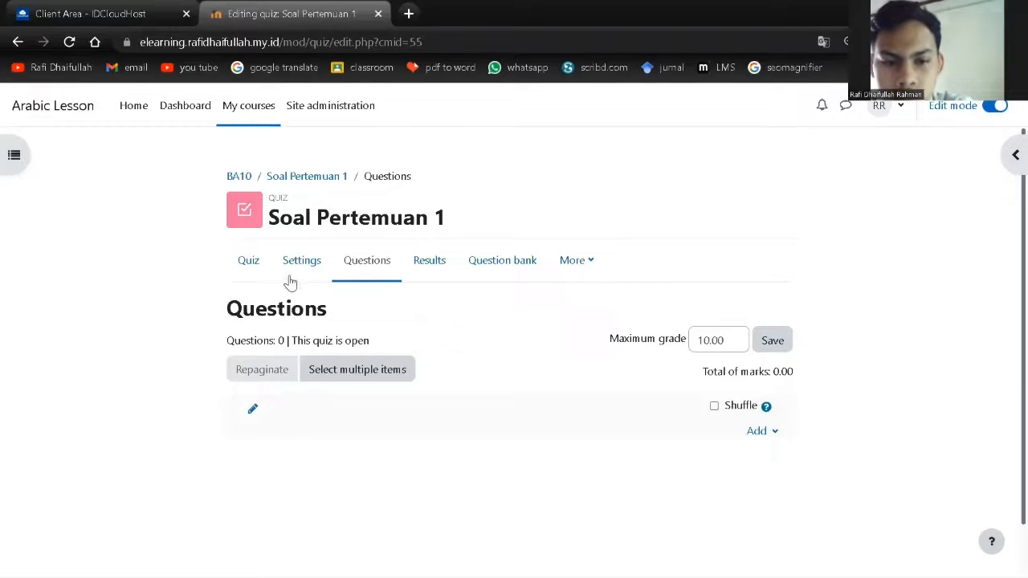
# - Add a new question of the Multiple choice type to the quiz
pyautogui.click(771, 434)
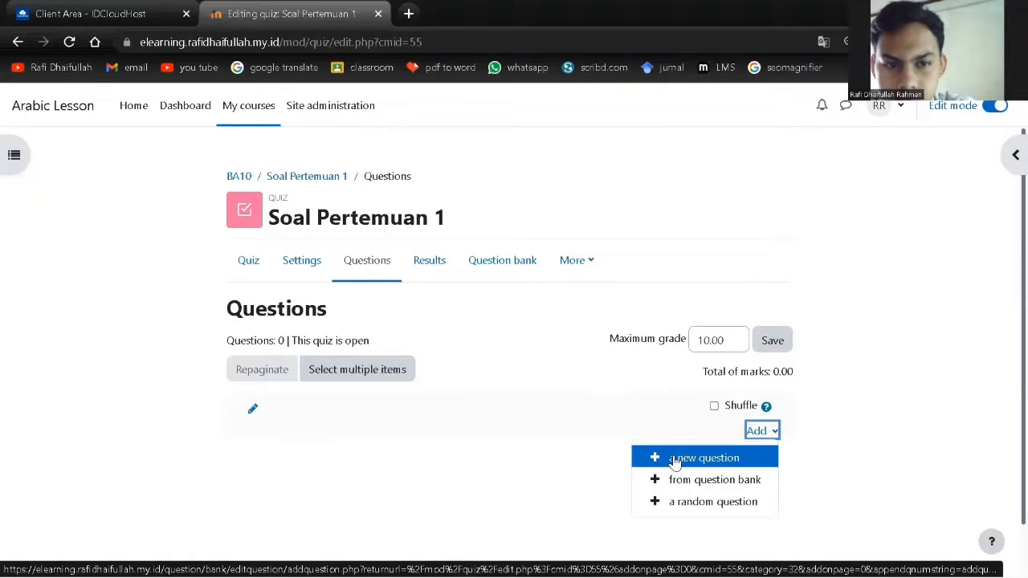
pyautogui.click(777, 435)
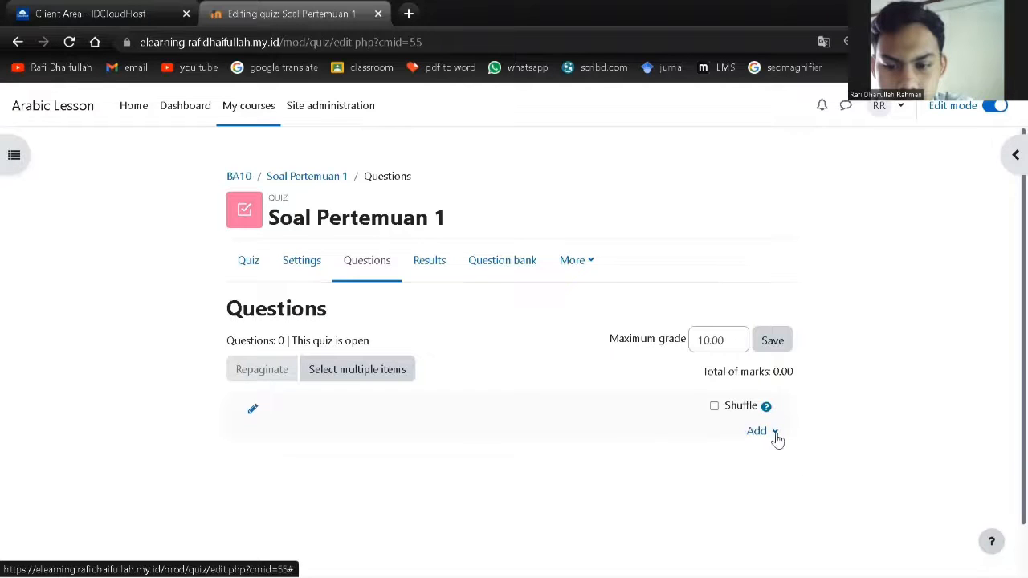
pyautogui.click(773, 434)
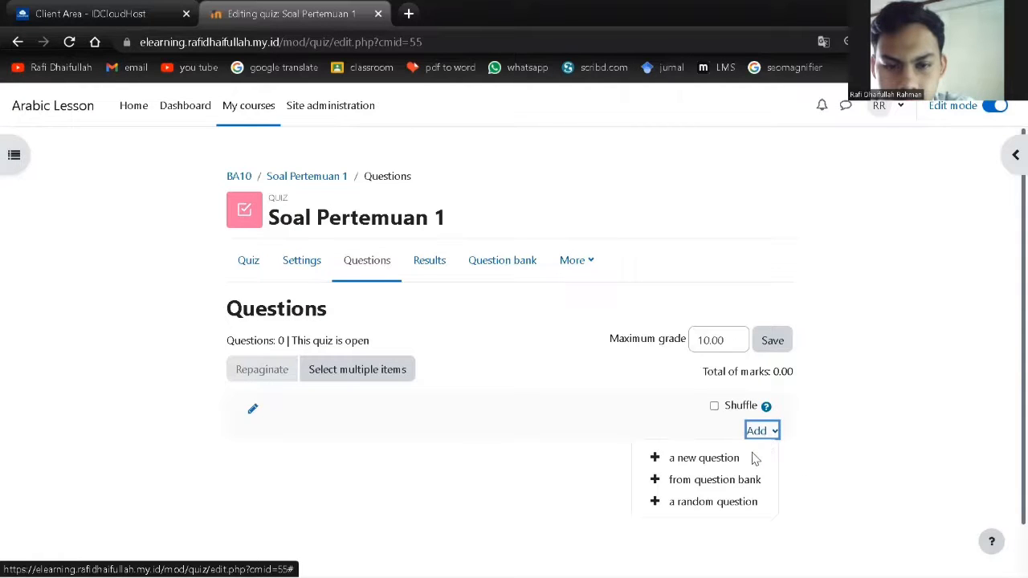
pyautogui.click(752, 456)
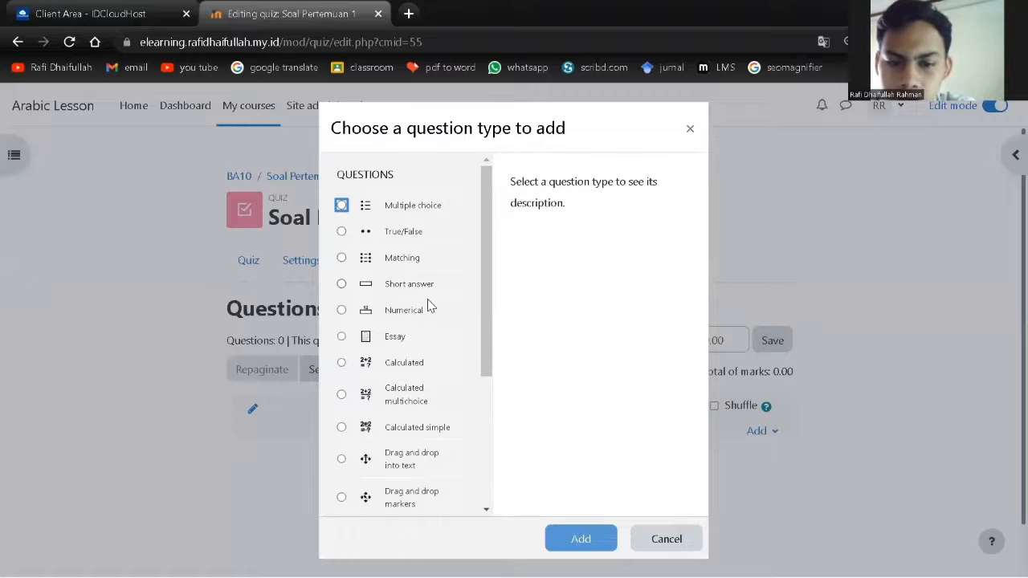
pyautogui.scroll(-1, 410, 416)
pyautogui.scroll(-1, 409, 417)
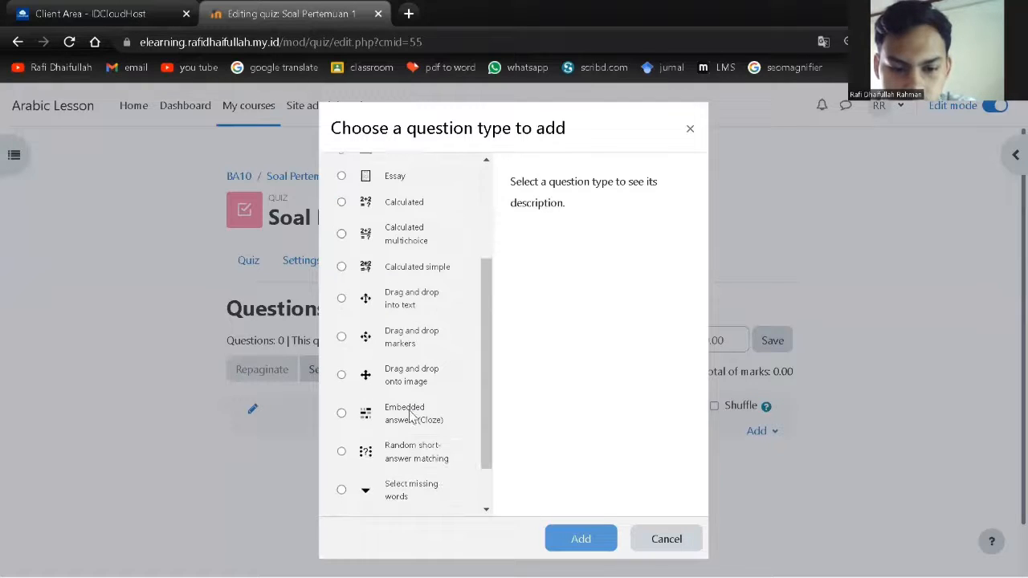
pyautogui.scroll(-1, 417, 315)
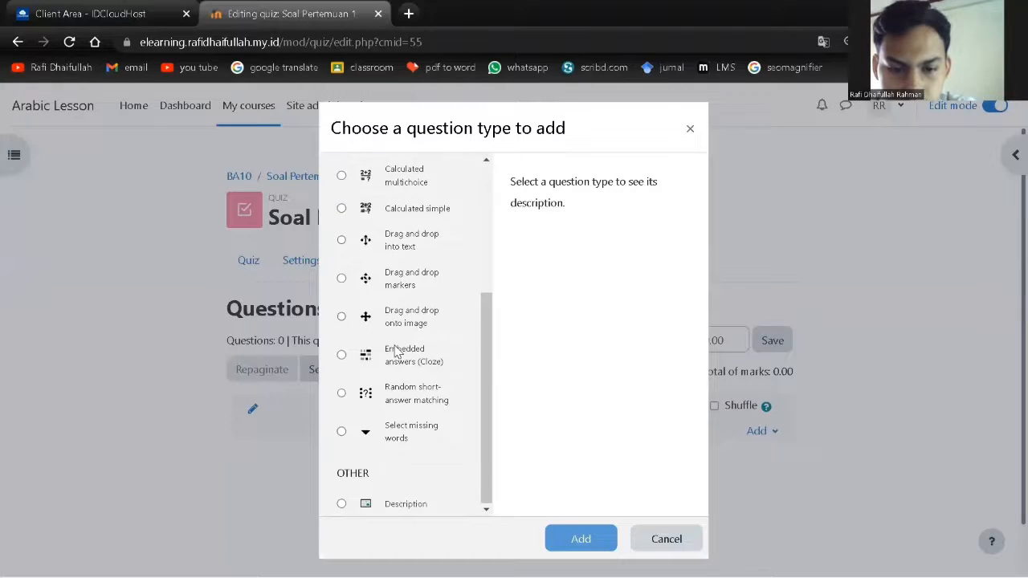
pyautogui.scroll(5, 410, 397)
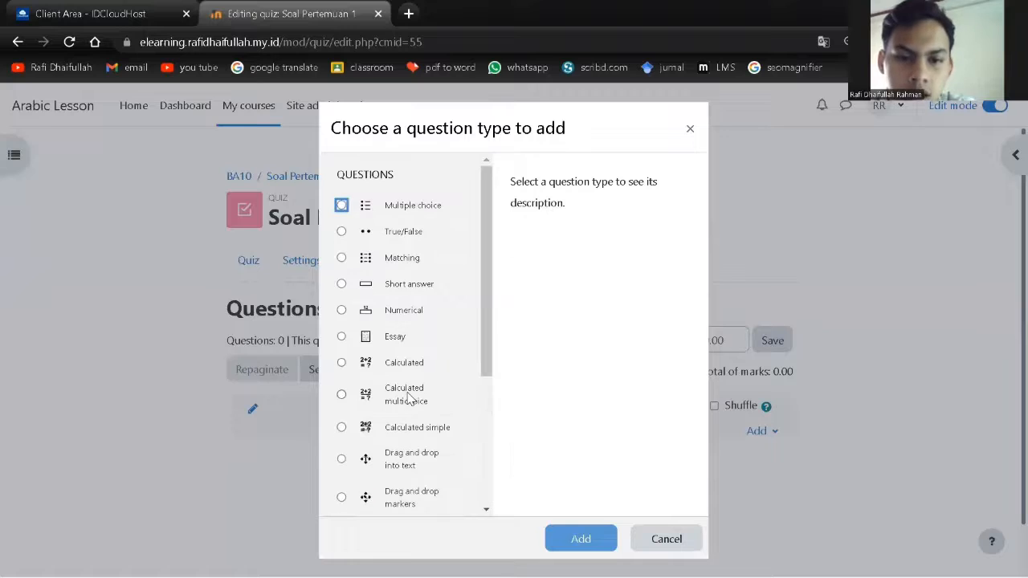
pyautogui.click(341, 207)
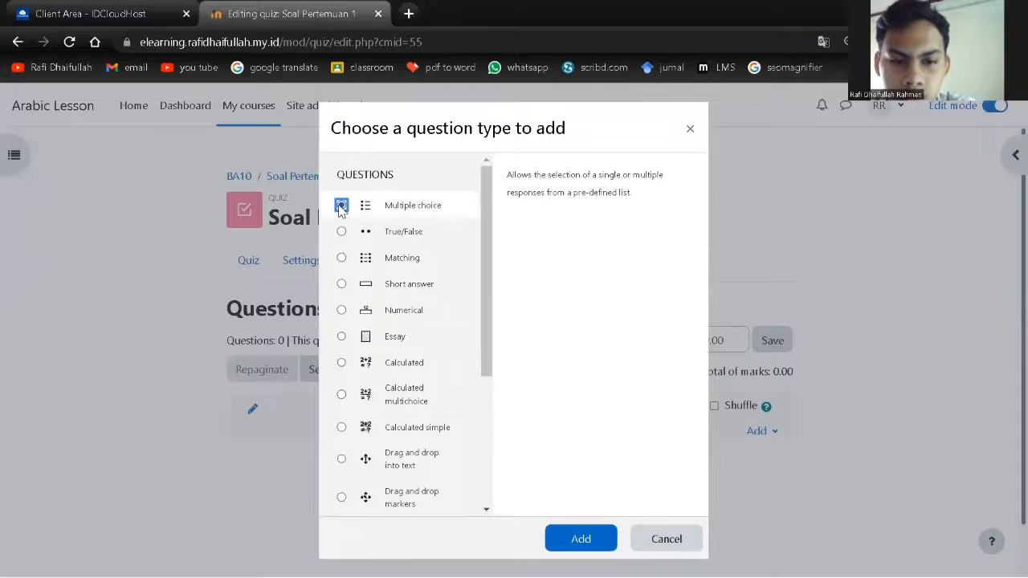
pyautogui.click(596, 540)
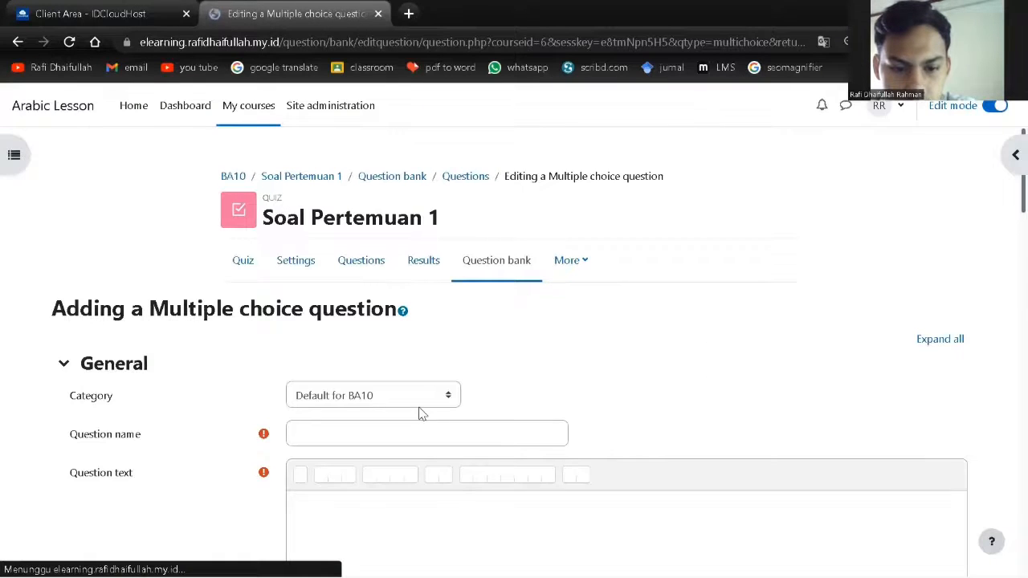
# - Set the question's category to "Default for Soal Pertemuan 1" and name the question "Soal"
pyautogui.scroll(-1, 418, 413)
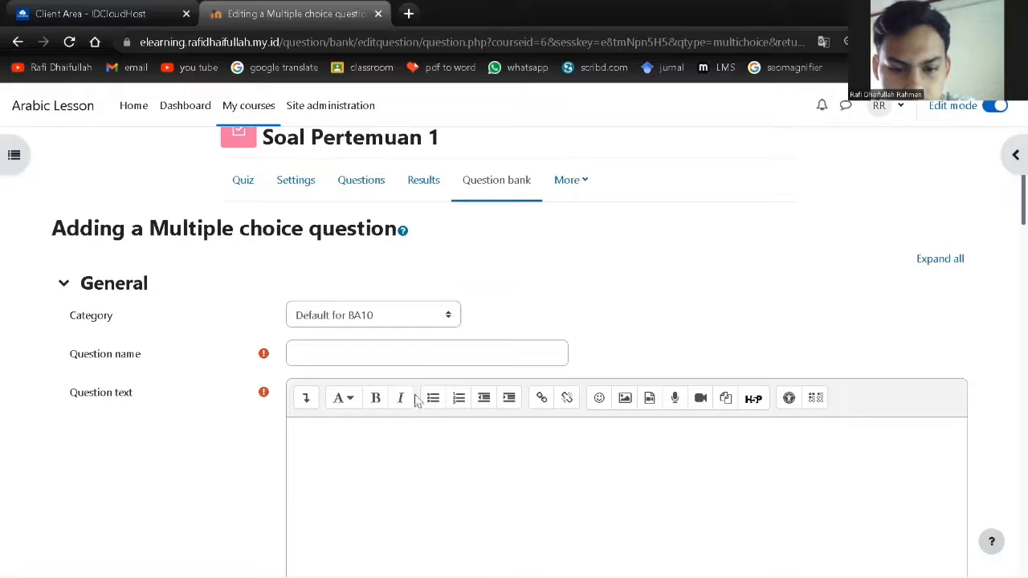
pyautogui.click(439, 313)
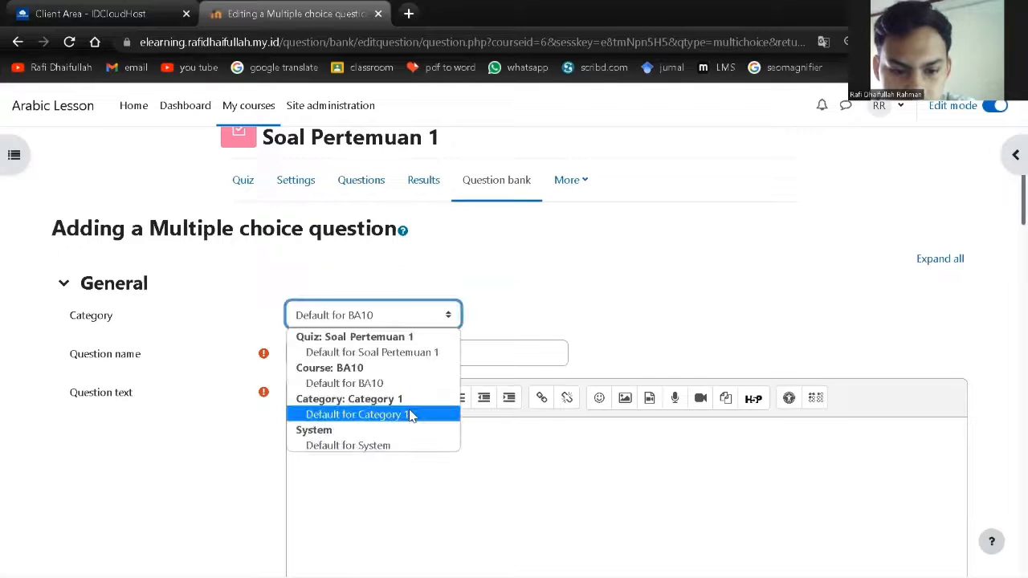
pyautogui.click(413, 353)
pyautogui.click(415, 351)
pyautogui.scroll(-1, 416, 356)
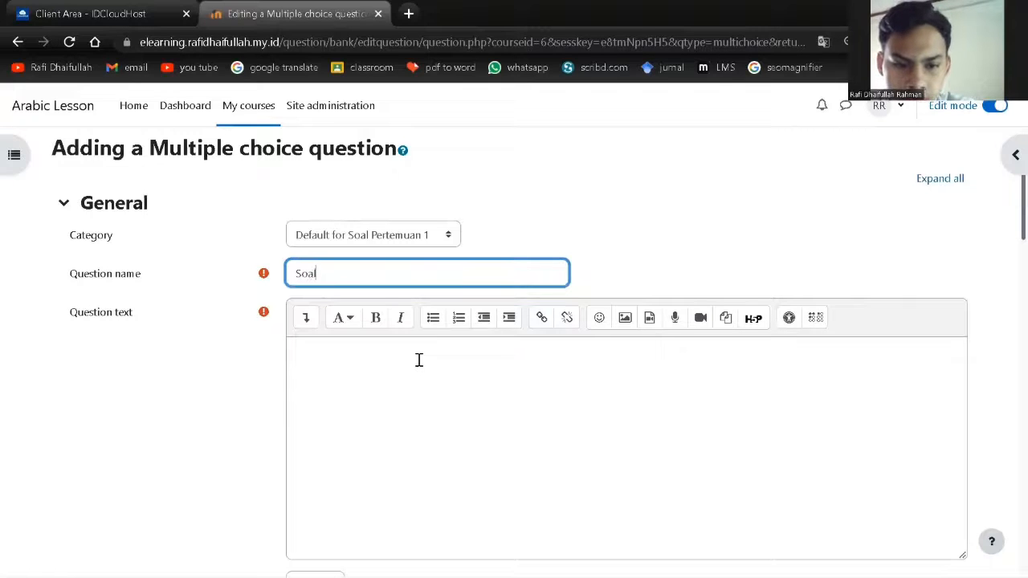
pyautogui.write('Soal')
# - Write "اين بيت ؟" as the question text
pyautogui.scroll(-1, 425, 412)
pyautogui.click(383, 284)
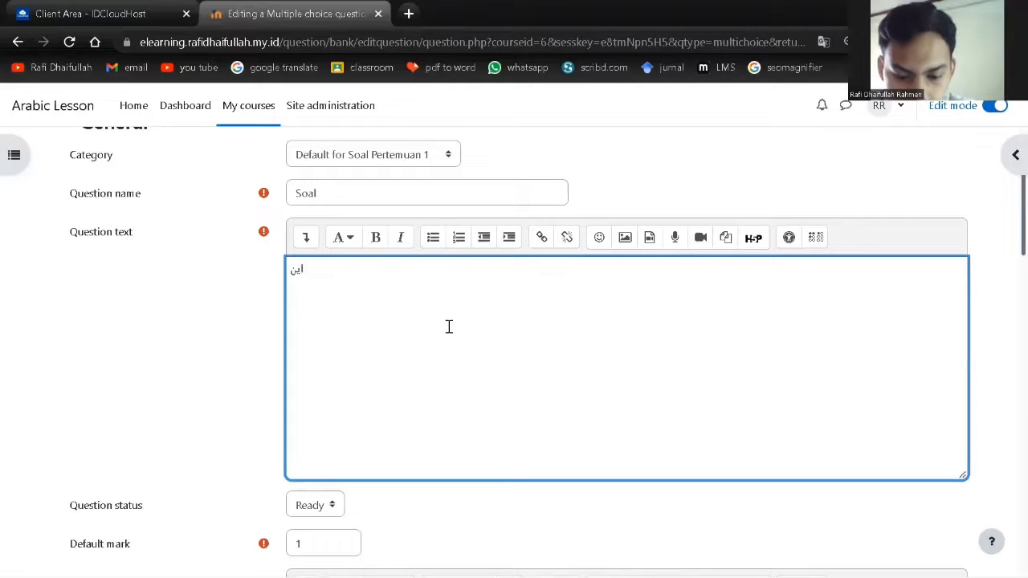
pyautogui.write('بي')
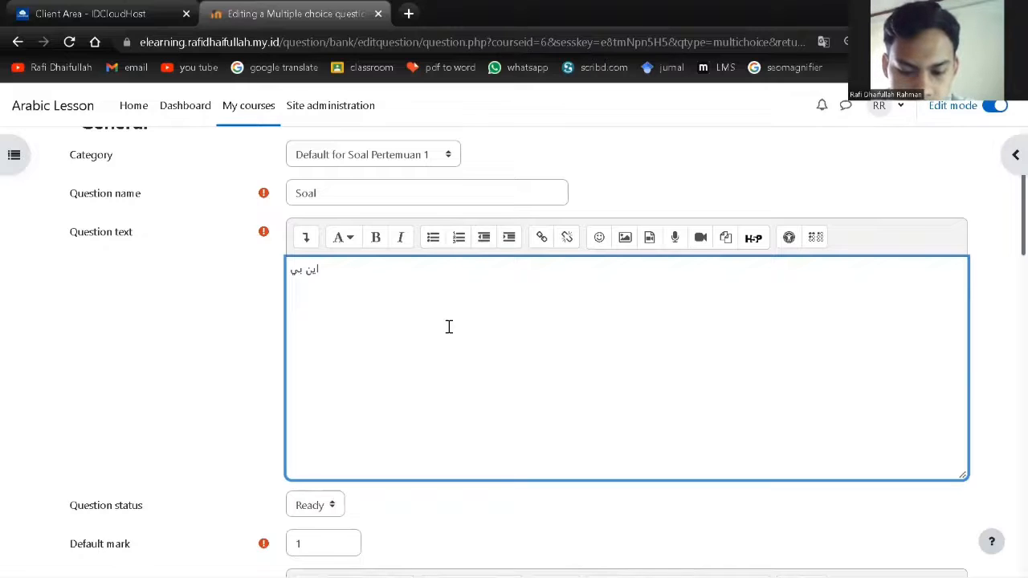
pyautogui.write('ت ؟')
# - Enter "امام" as answer choice 1 and give it a grade of 100%
pyautogui.scroll(-9, 431, 353)
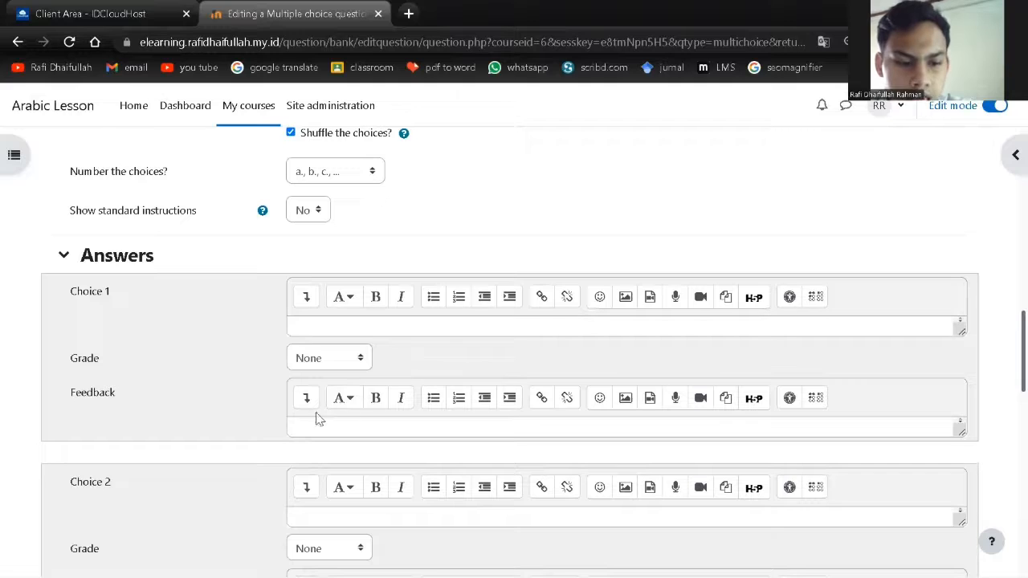
pyautogui.click(372, 327)
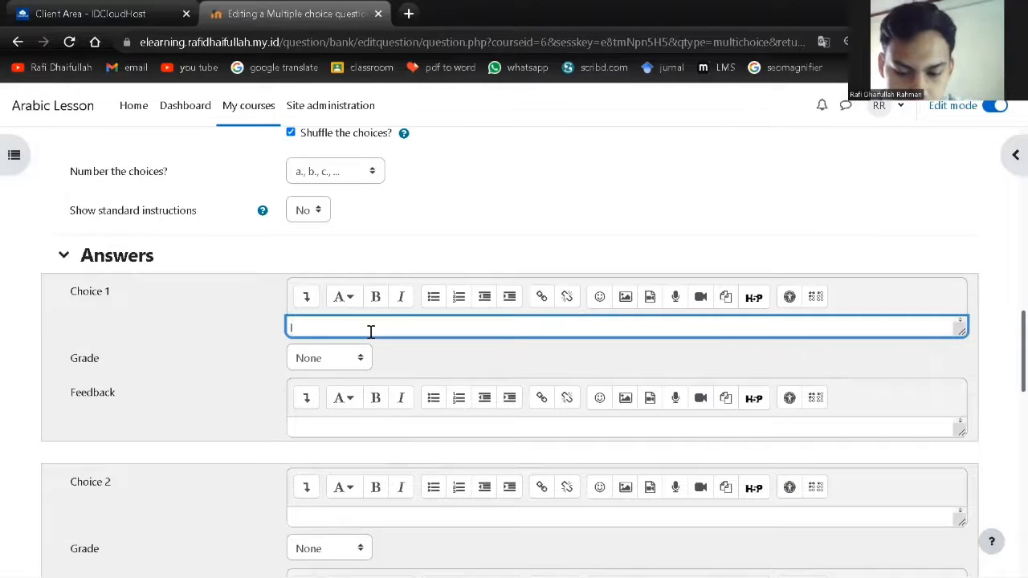
pyautogui.write('مام')
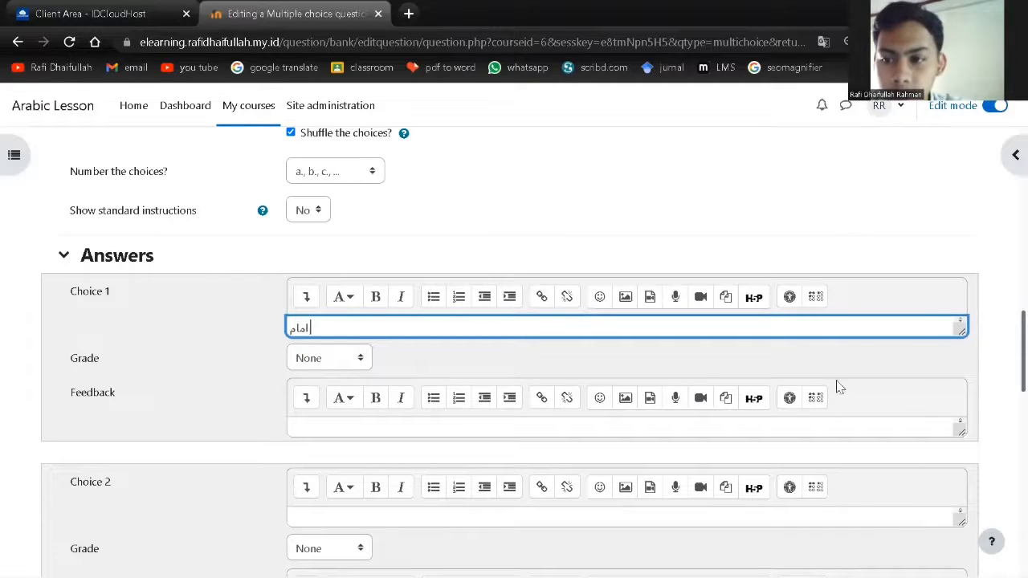
pyautogui.click(345, 360)
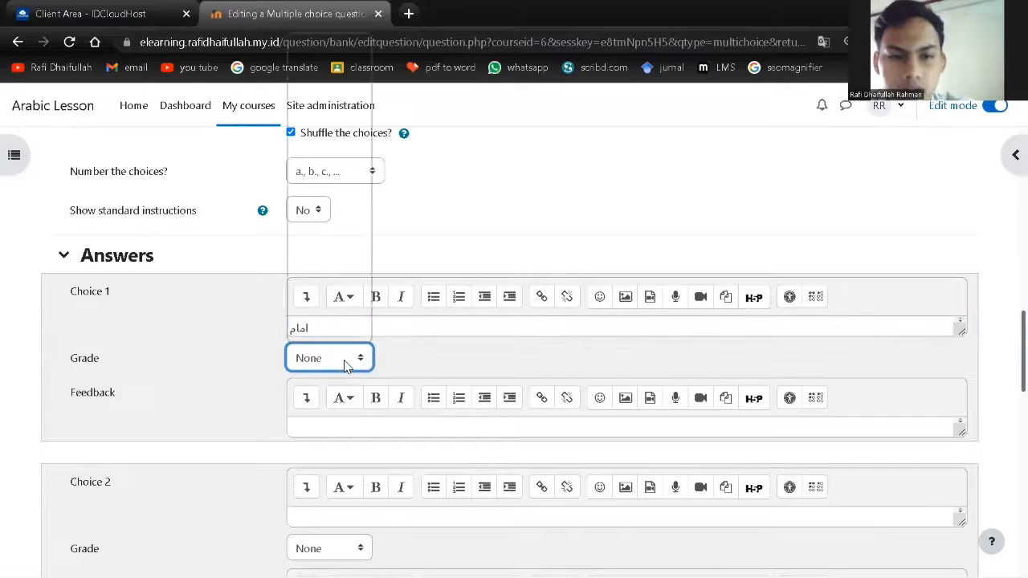
pyautogui.click(327, 58)
# - Enter "وراء" as answer choice 2 and "جانب" as answer choice 3
pyautogui.scroll(-3, 418, 356)
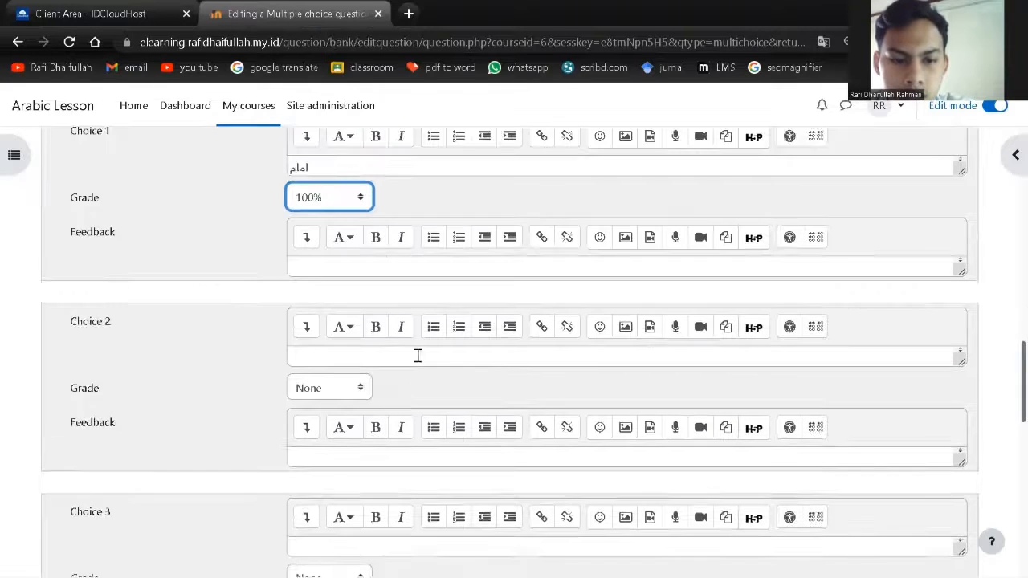
pyautogui.click(387, 354)
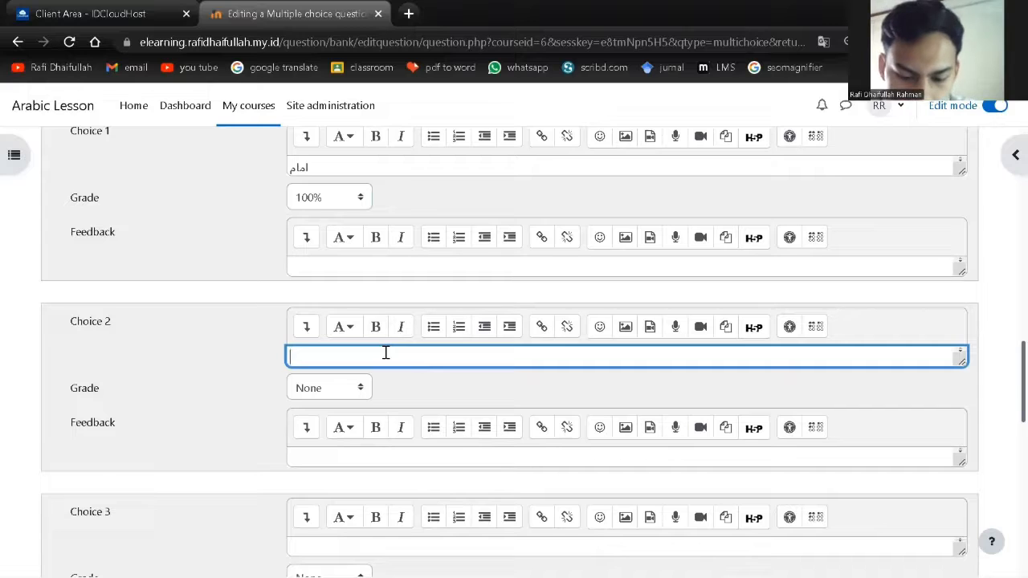
pyautogui.press('BackSpace')
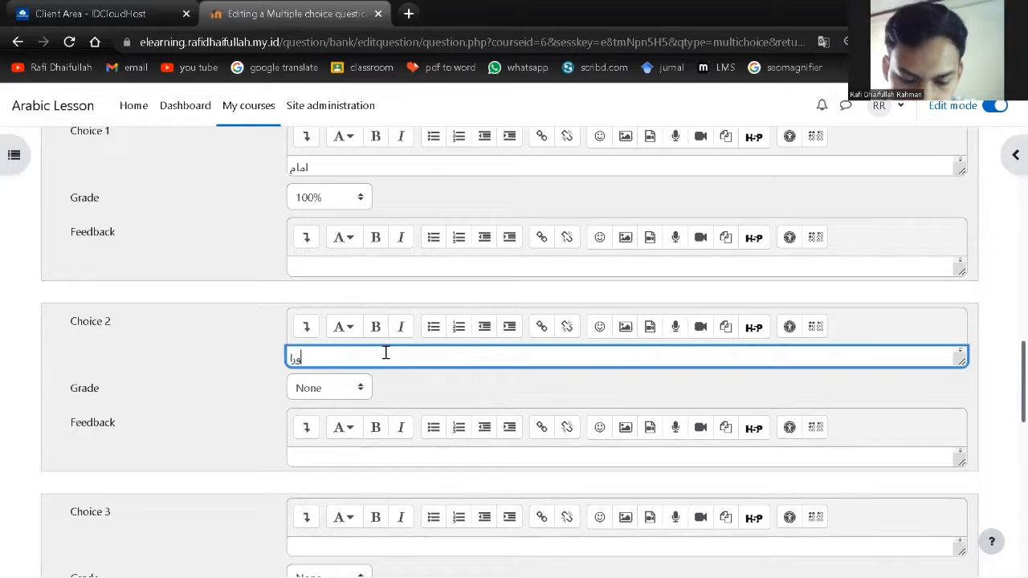
pyautogui.write('وراء')
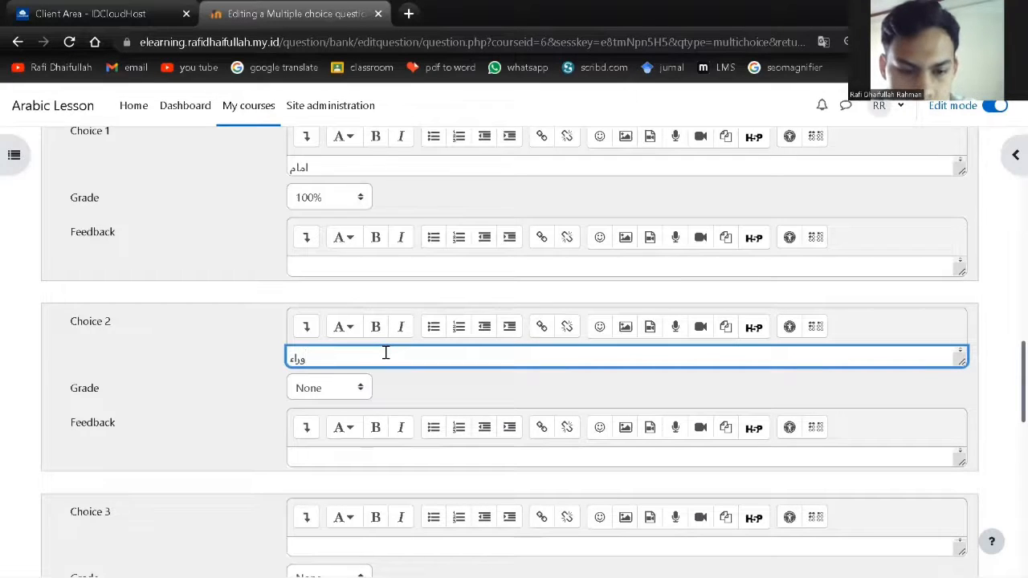
pyautogui.scroll(-3, 193, 436)
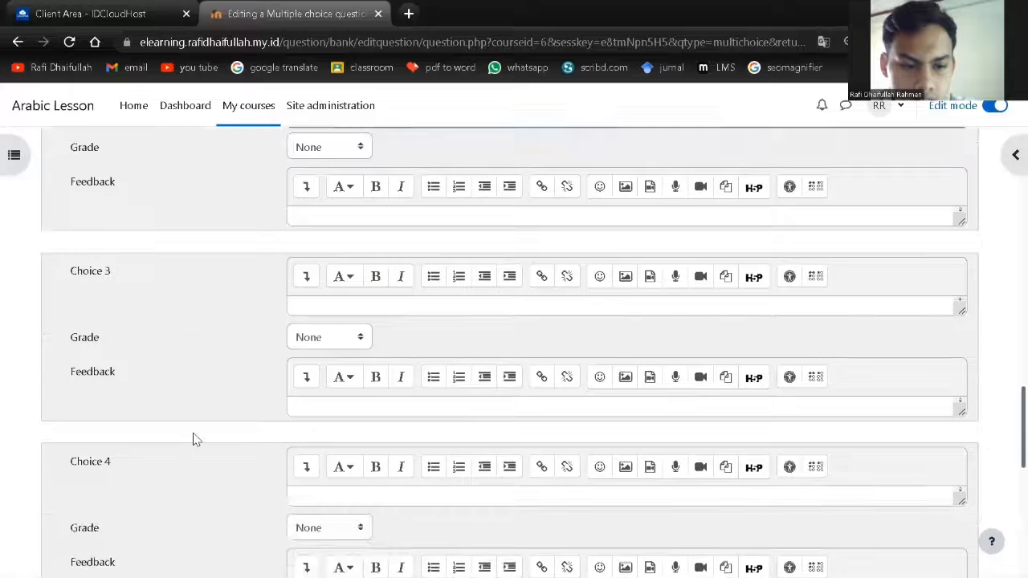
pyautogui.click(334, 308)
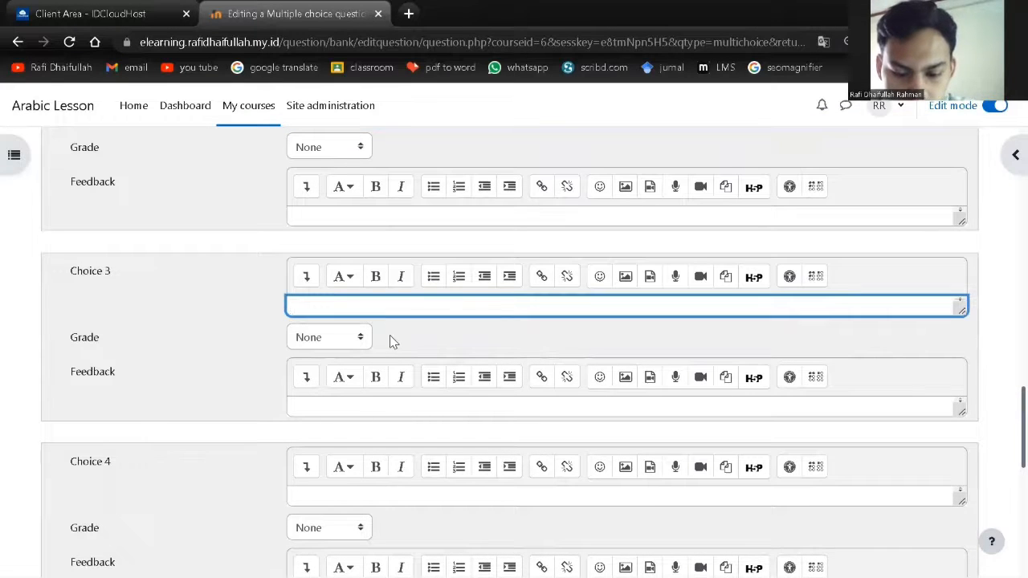
pyautogui.write('ج')
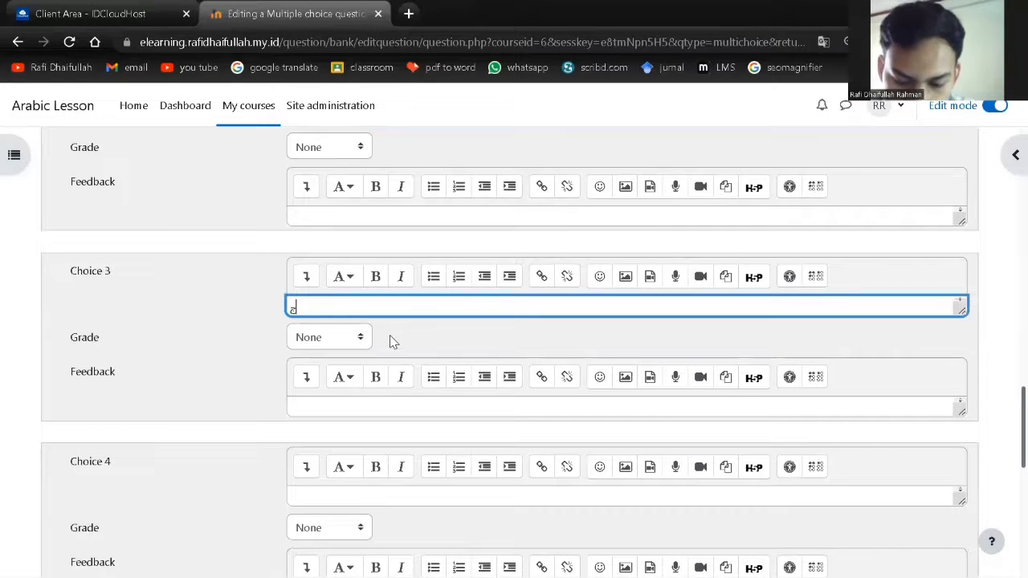
pyautogui.write('انب')
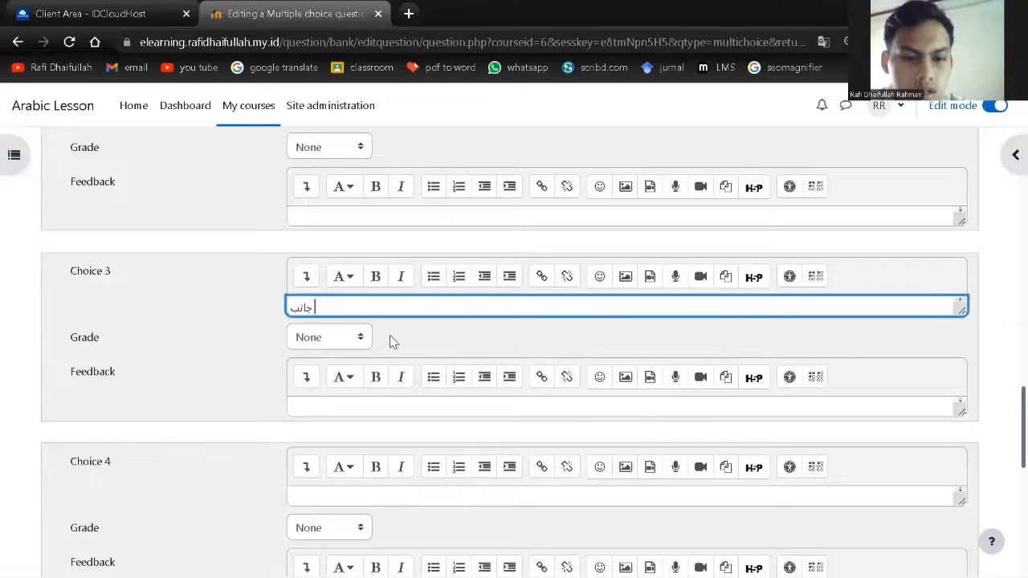
# - Fill in answer choice 4 with "بعيد" and answer choice 5 with "قريب"
pyautogui.scroll(-2, 145, 473)
pyautogui.click(337, 339)
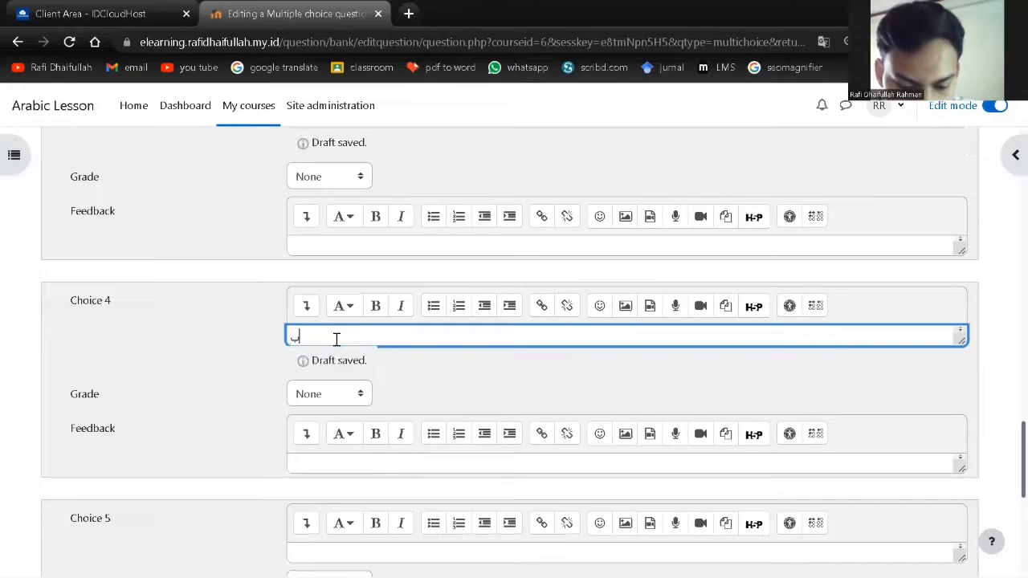
pyautogui.write('بعيد')
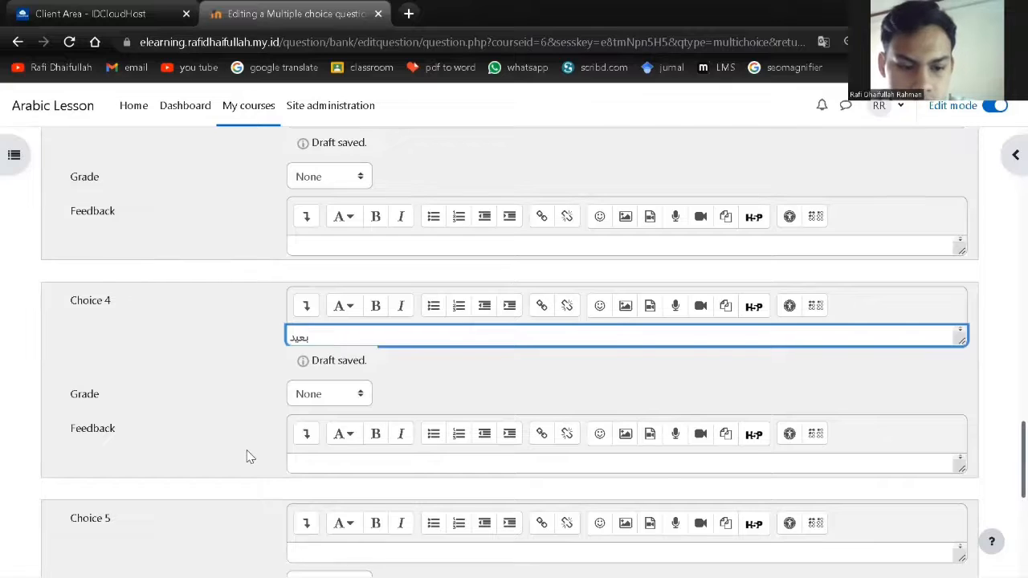
pyautogui.scroll(-1, 322, 516)
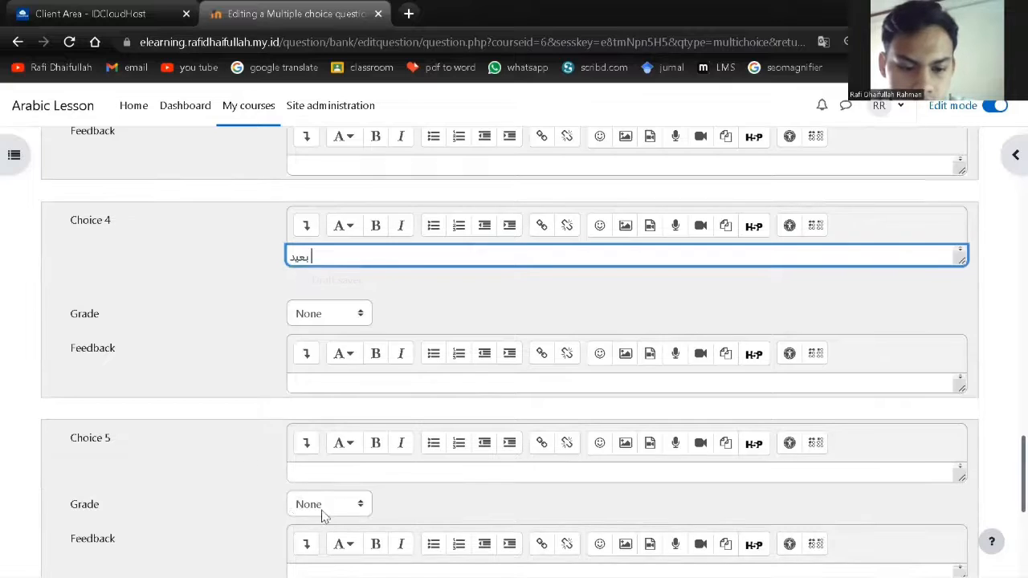
pyautogui.click(364, 447)
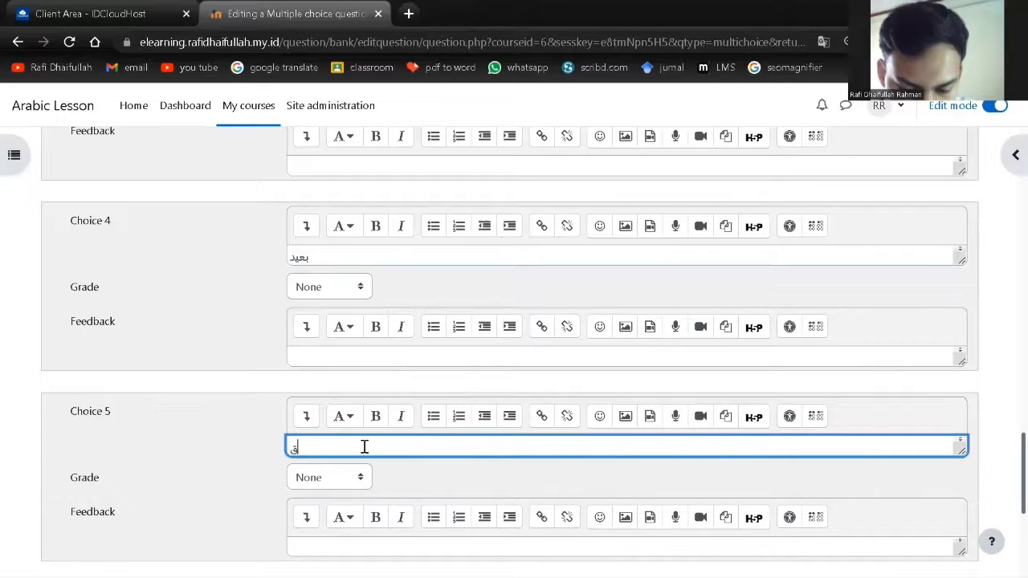
pyautogui.write('قريب')
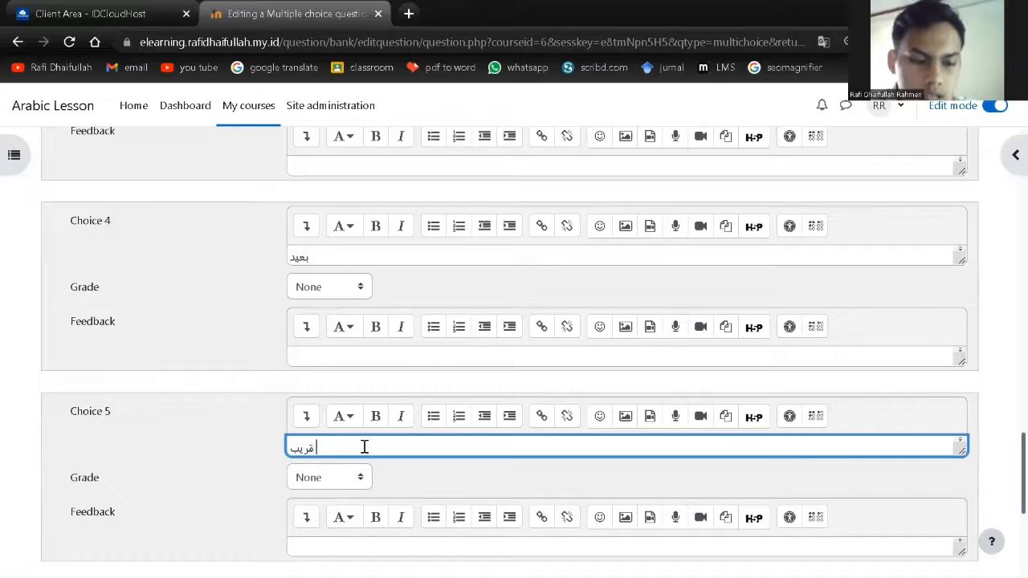
pyautogui.scroll(-4, 204, 442)
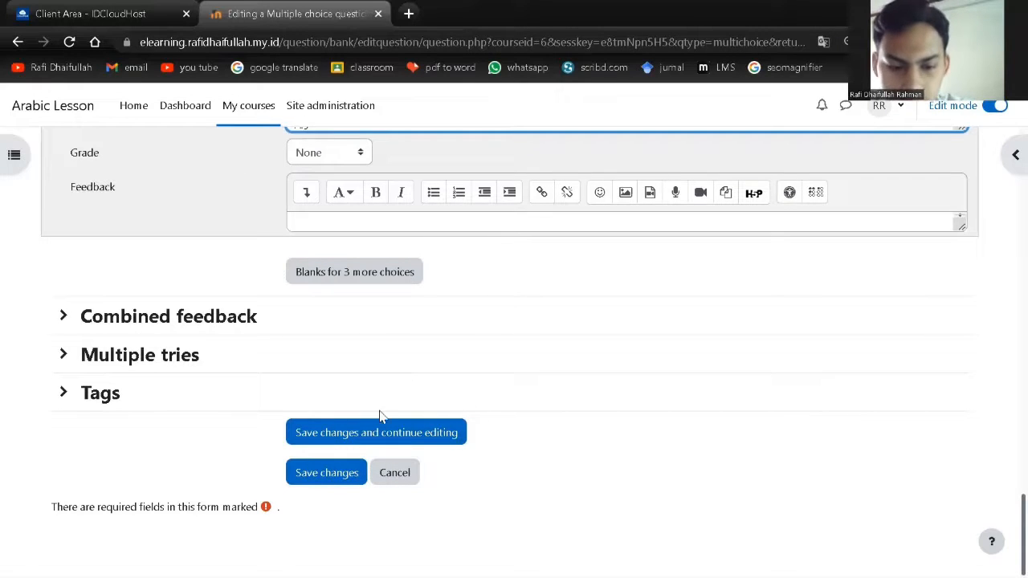
# - Save the multiple choice question to the Soal Pertemuan 1 quiz and check the options for adding another question
pyautogui.click(310, 473)
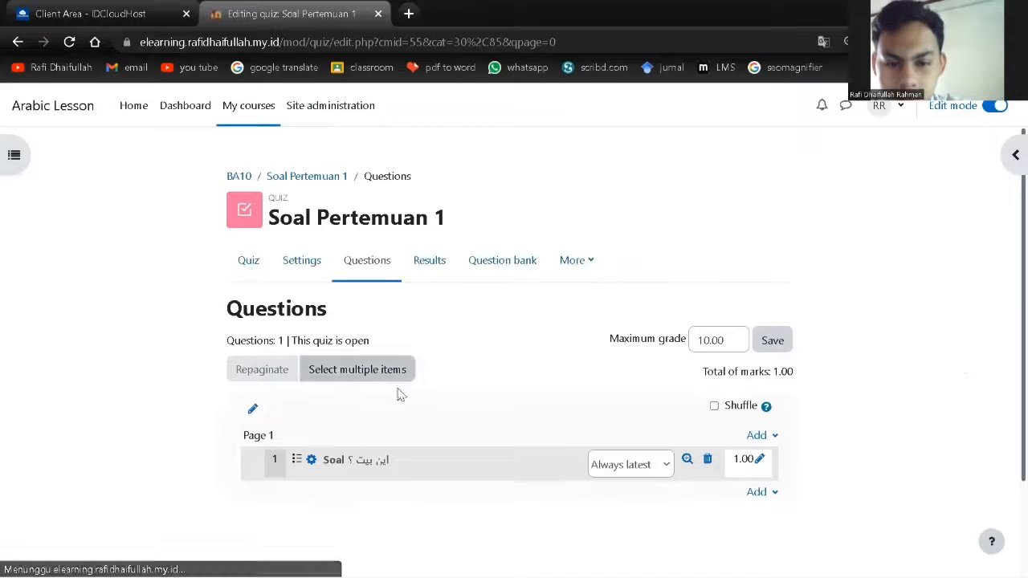
pyautogui.scroll(-1, 498, 467)
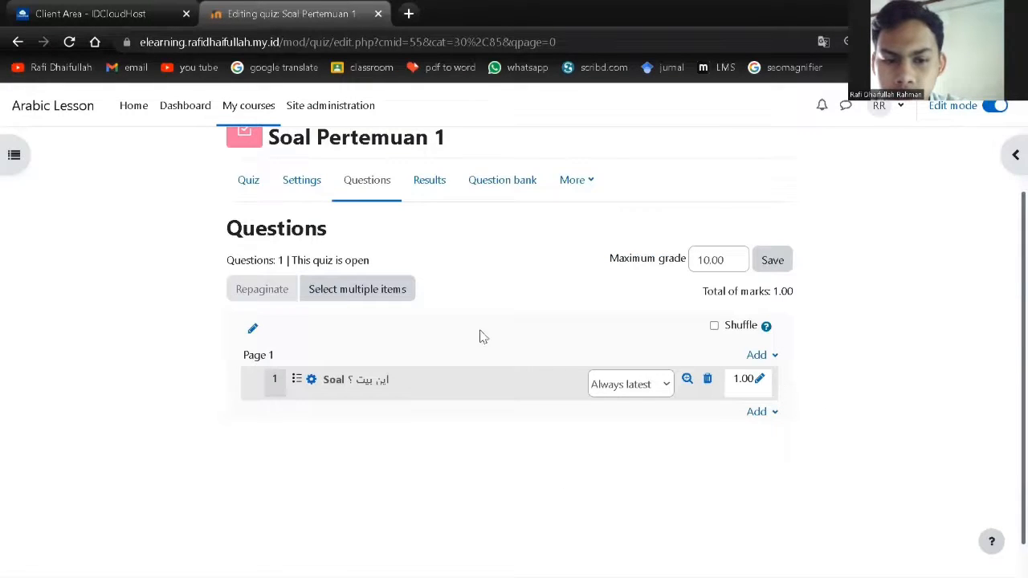
pyautogui.click(759, 413)
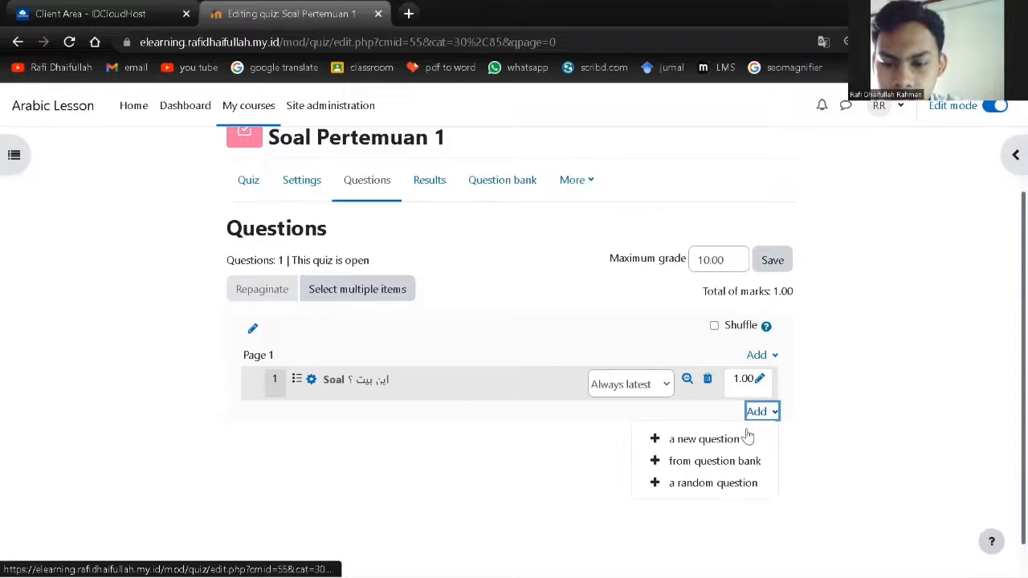
pyautogui.click(515, 479)
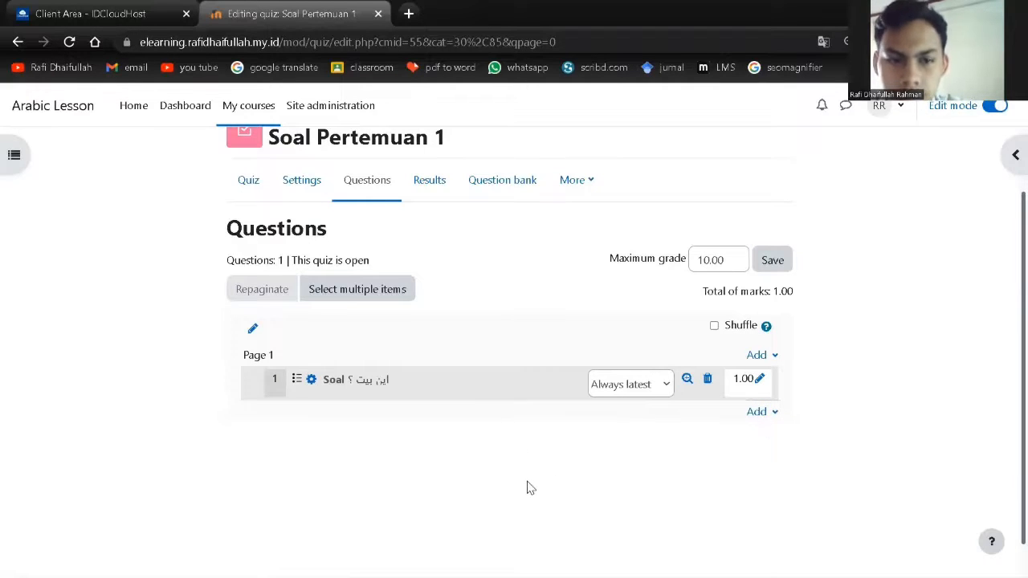
pyautogui.scroll(1, 526, 473)
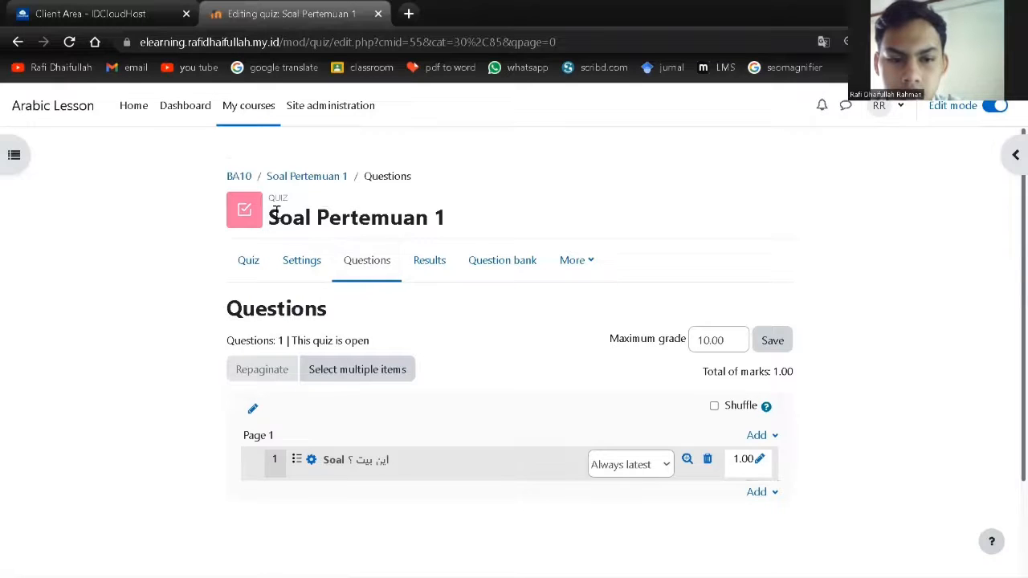
# - Return to the Bahasa Arab course and open the new session form of the Daftar Hadir attendance in Topic 1
pyautogui.click(249, 179)
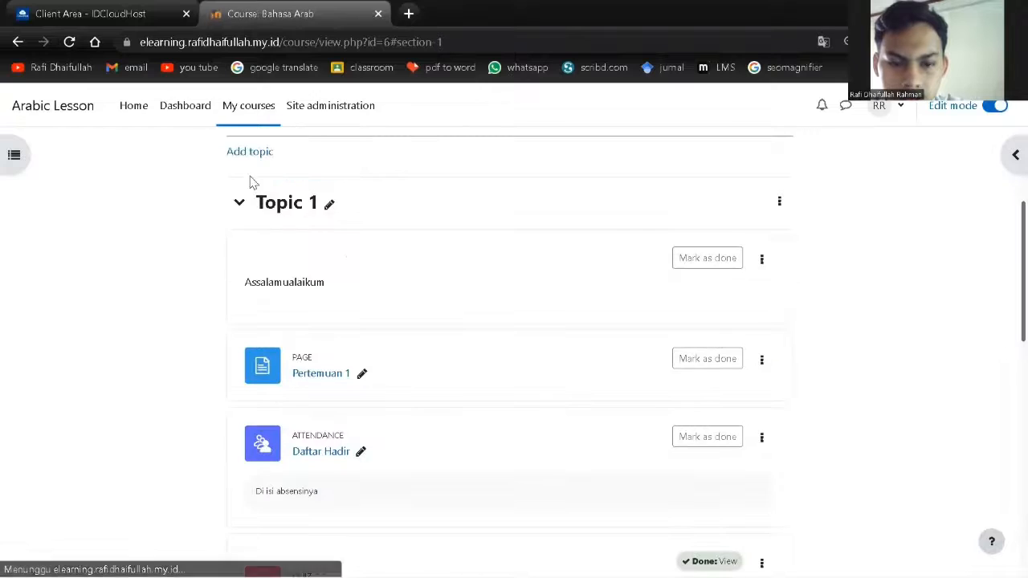
pyautogui.scroll(-2, 391, 339)
pyautogui.scroll(-1, 391, 339)
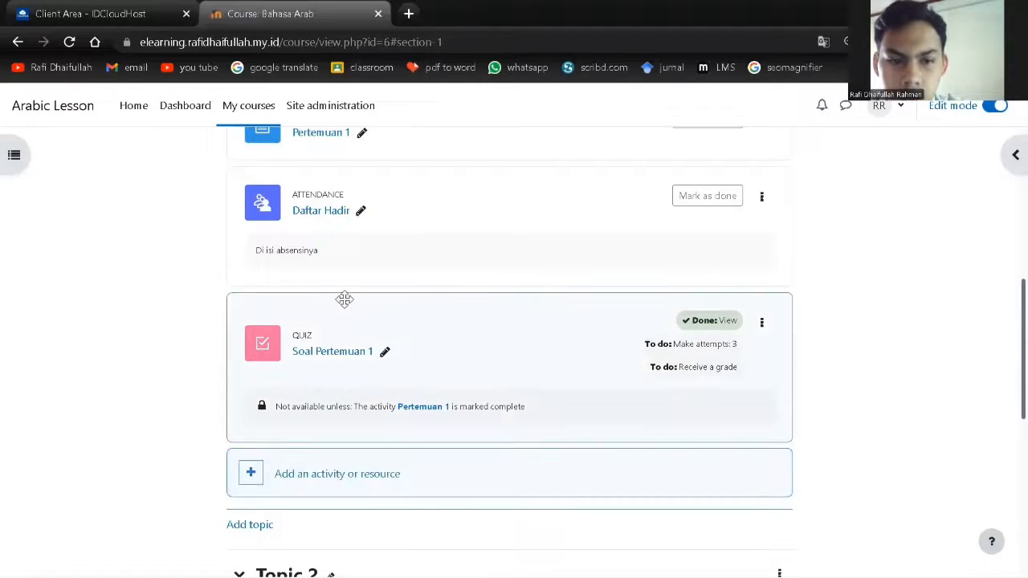
pyautogui.click(319, 215)
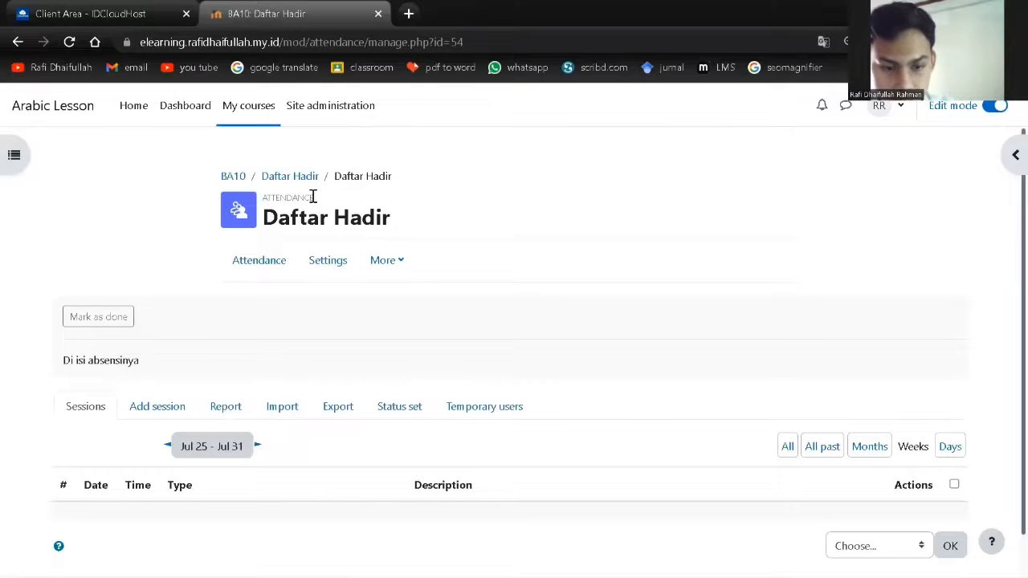
pyautogui.click(179, 411)
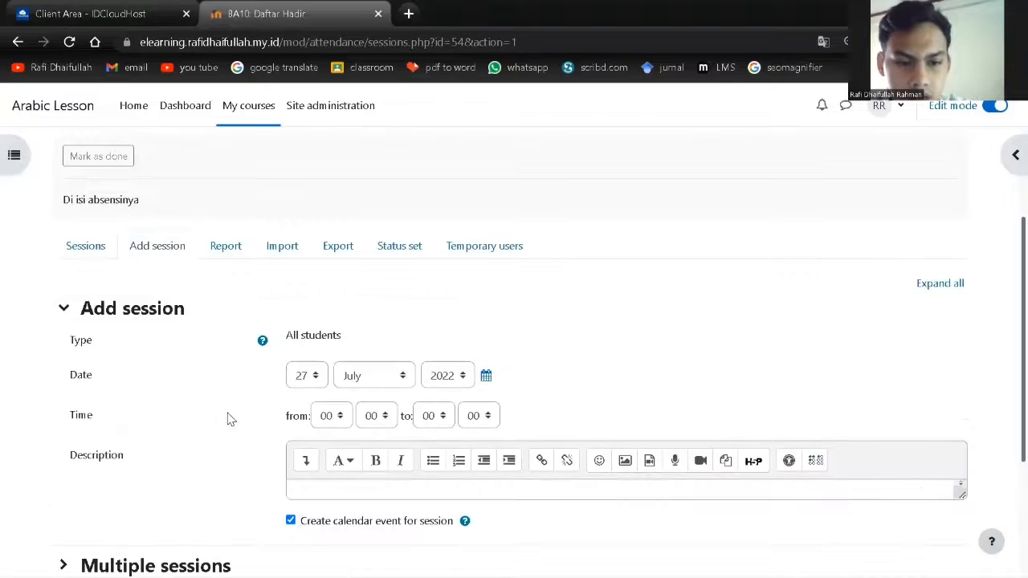
# - Set the attendance session's date to 28 July 2022 and its time from 08:00 to 10:00
pyautogui.scroll(-1, 233, 418)
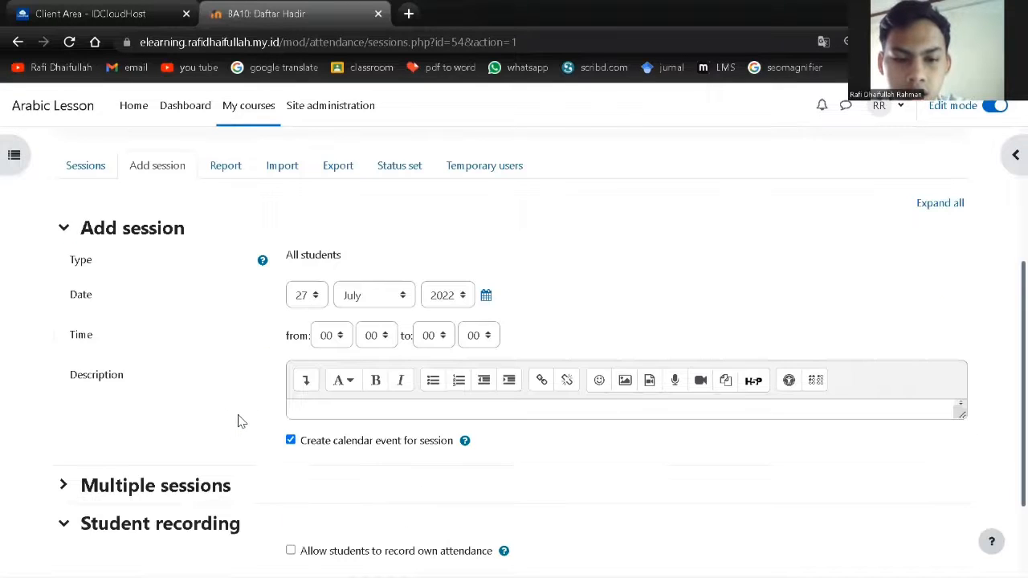
pyautogui.click(302, 308)
pyautogui.scroll(-1, 301, 257)
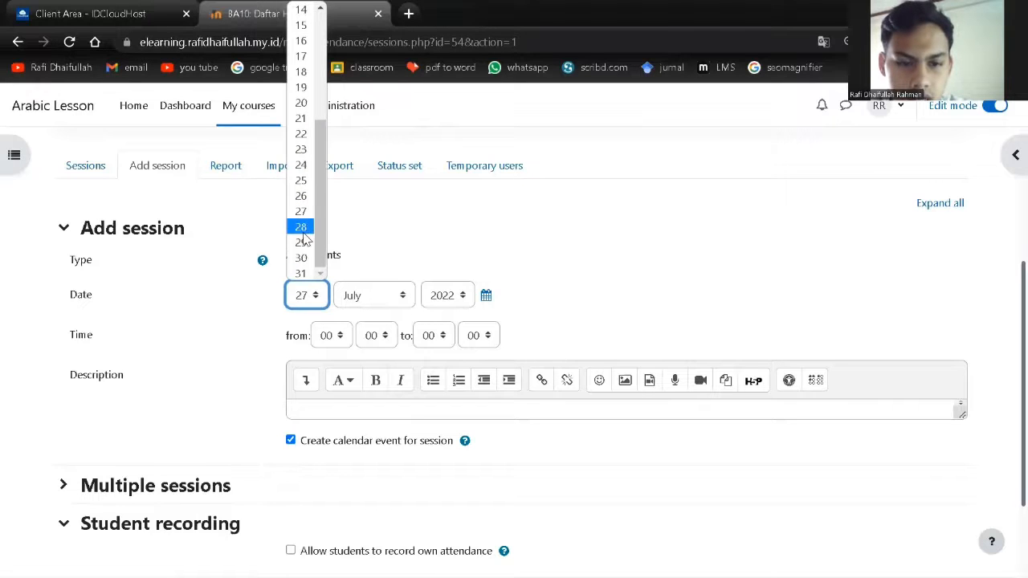
pyautogui.click(338, 346)
pyautogui.click(337, 344)
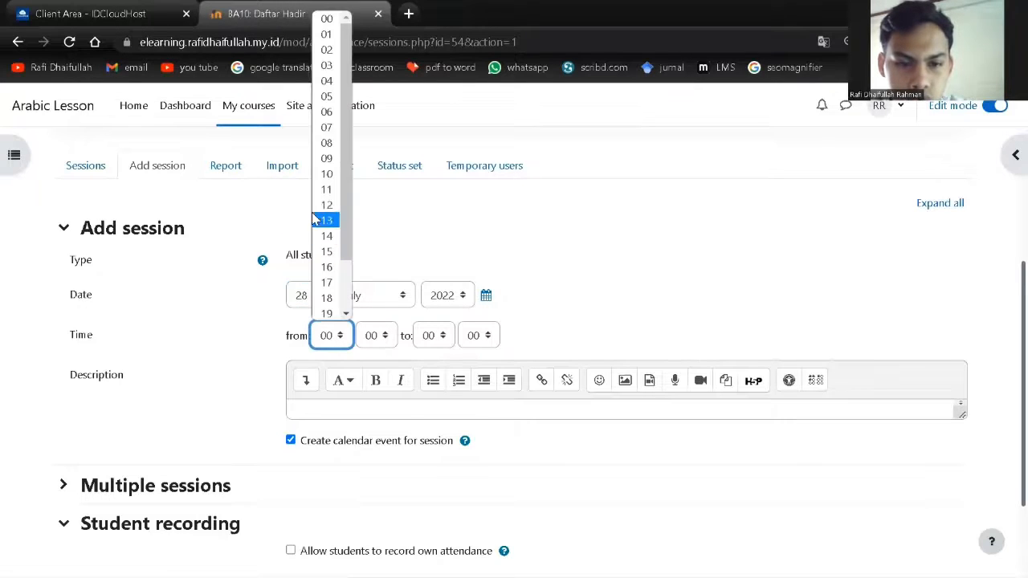
pyautogui.click(326, 143)
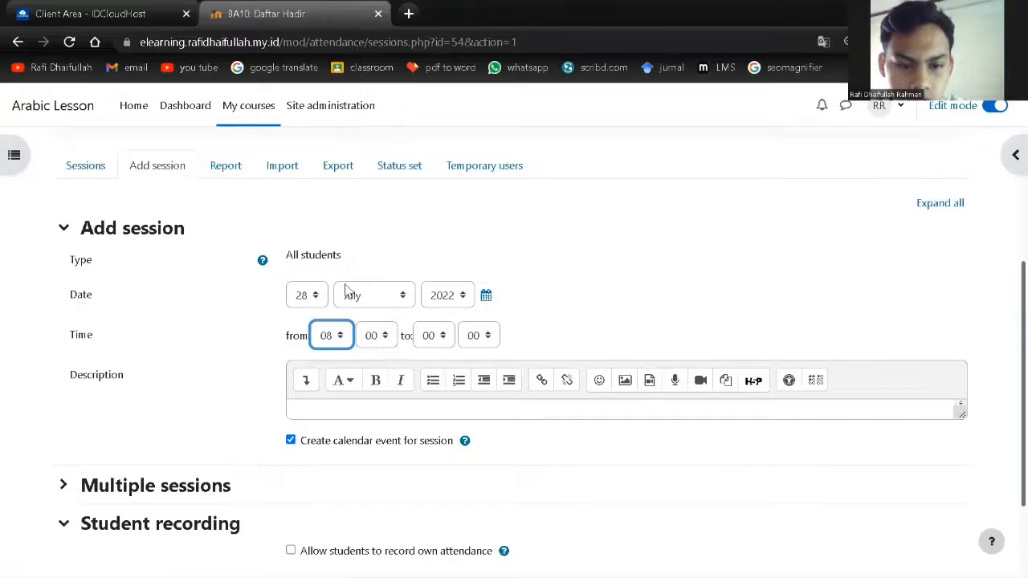
pyautogui.click(447, 339)
pyautogui.click(433, 173)
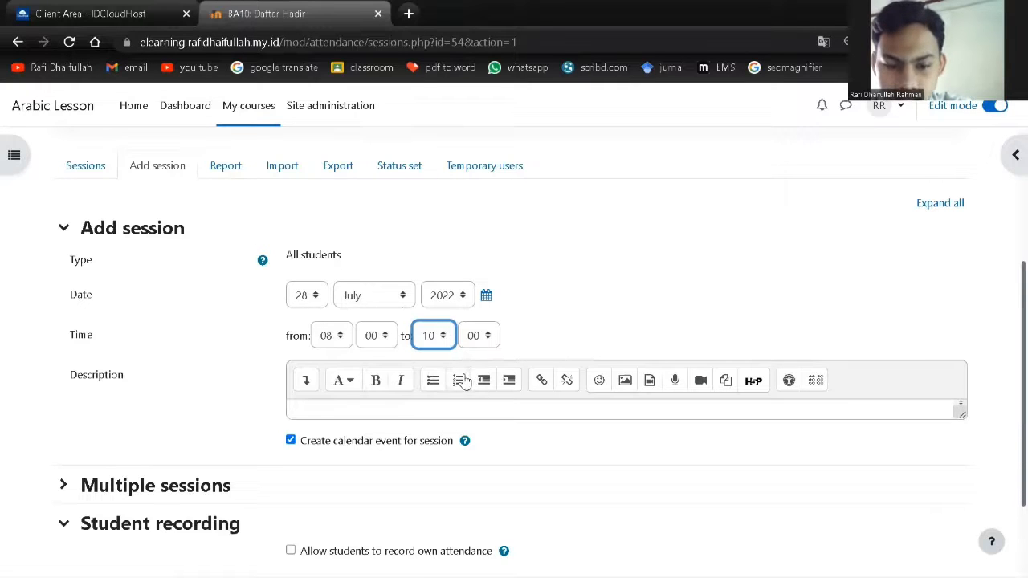
# - Add the attendance session to Daftar Hadir and return to the course page
pyautogui.scroll(-2, 189, 438)
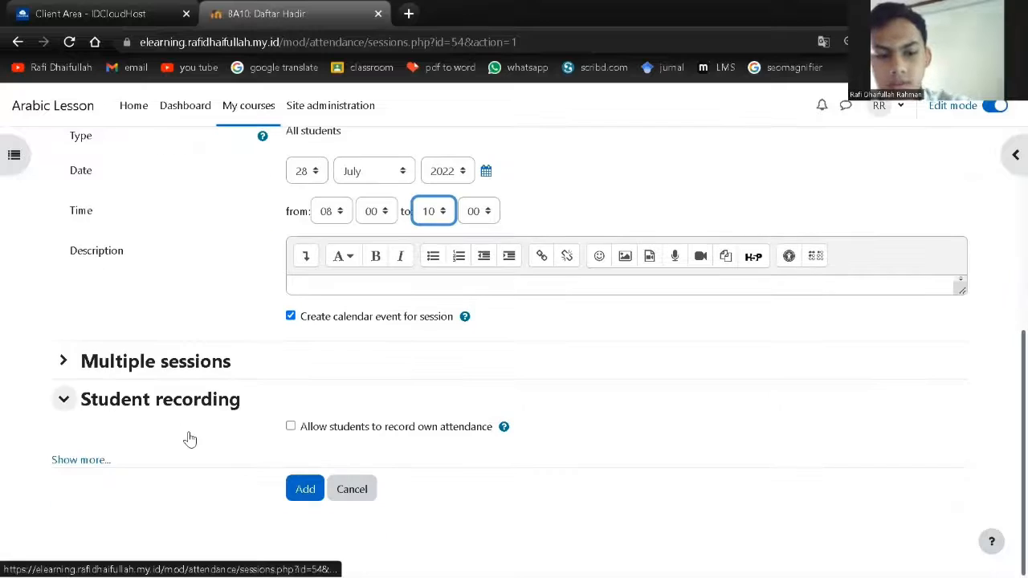
pyautogui.click(309, 501)
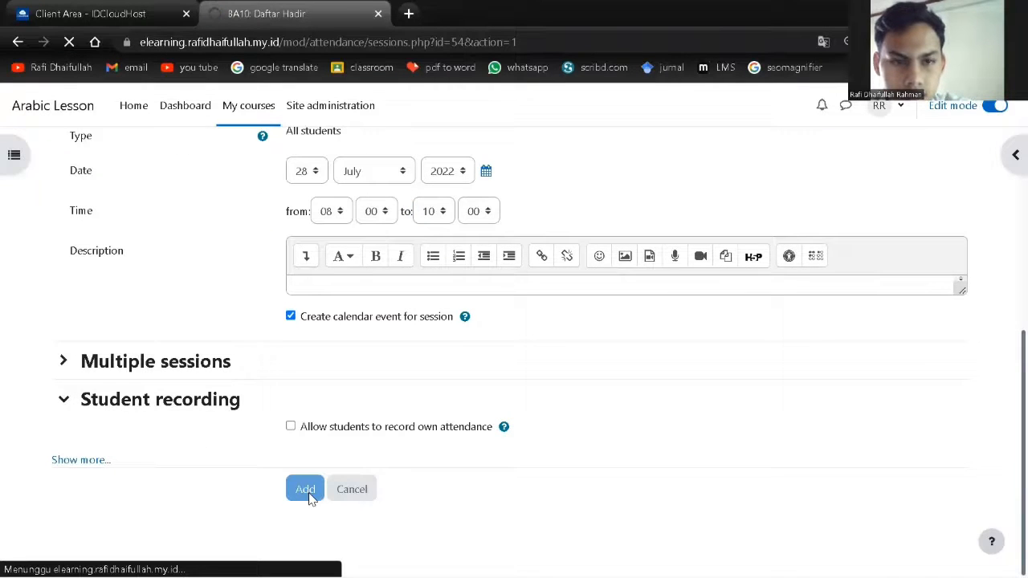
pyautogui.scroll(-2, 322, 490)
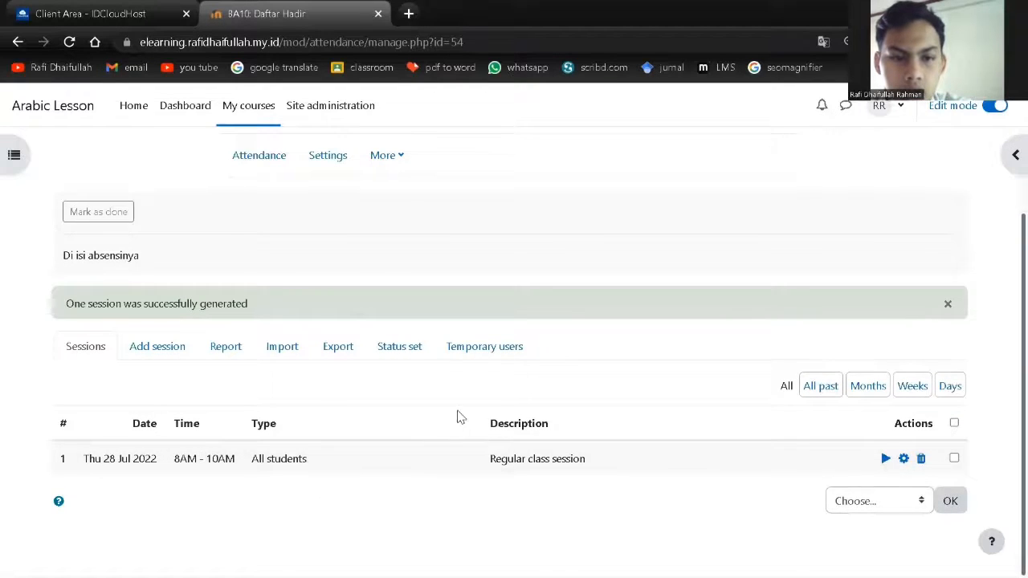
pyautogui.scroll(2, 461, 417)
pyautogui.click(233, 177)
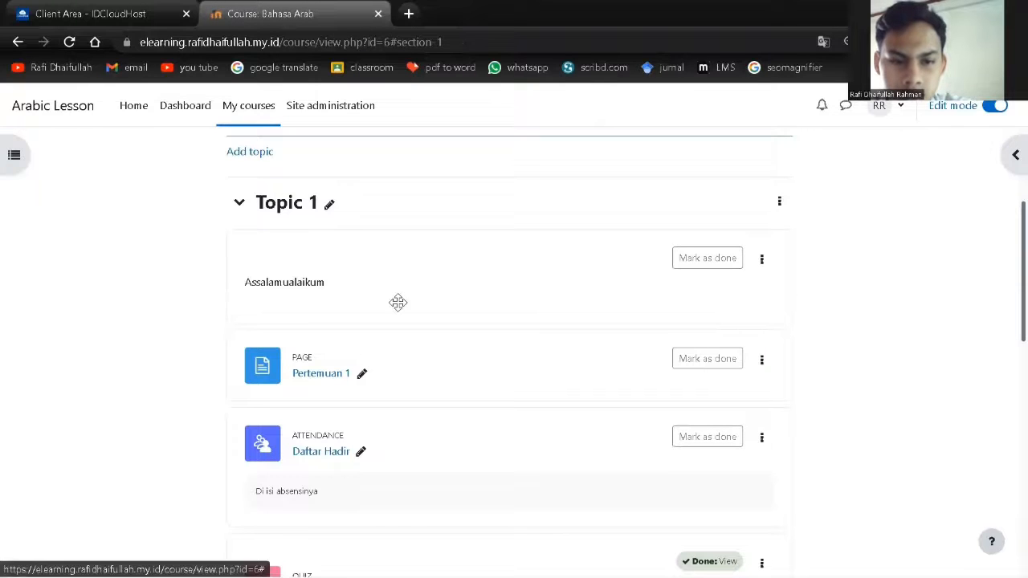
# - Create a new File resource in Topic 1 and name it "PPT BA9"
pyautogui.scroll(-7, 399, 302)
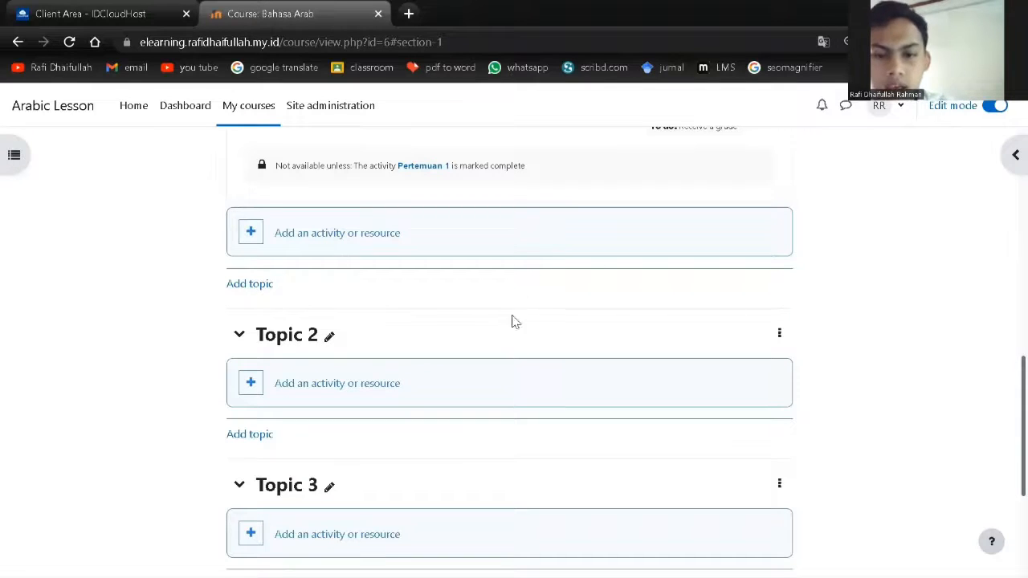
pyautogui.scroll(1, 826, 365)
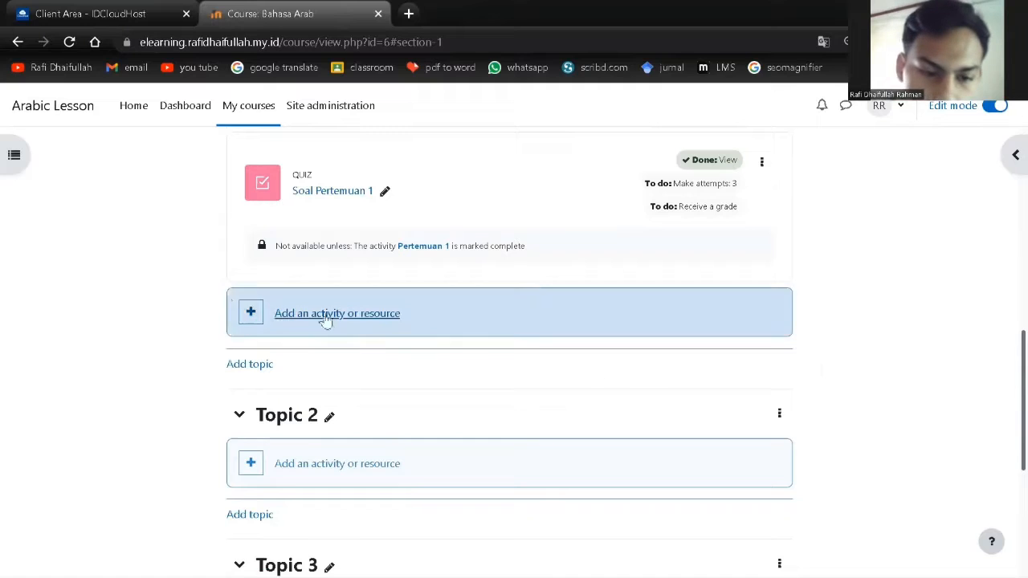
pyautogui.click(249, 315)
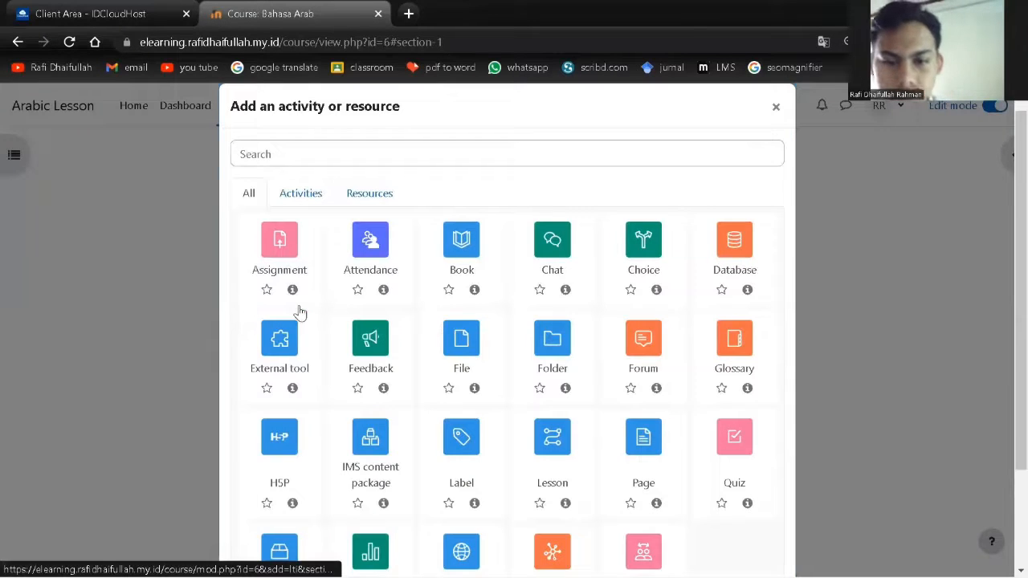
pyautogui.click(460, 347)
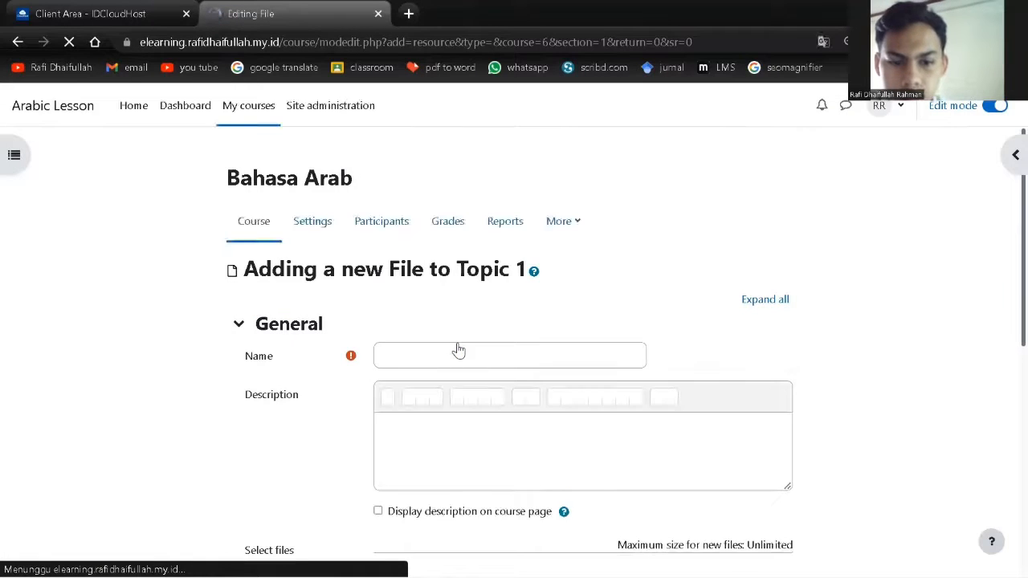
pyautogui.click(451, 352)
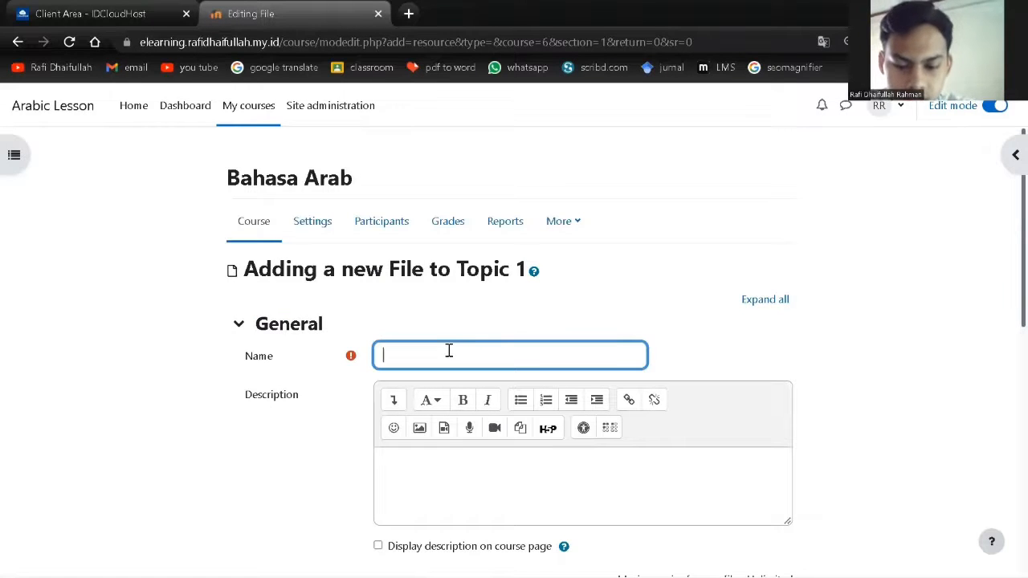
pyautogui.write('ححف')
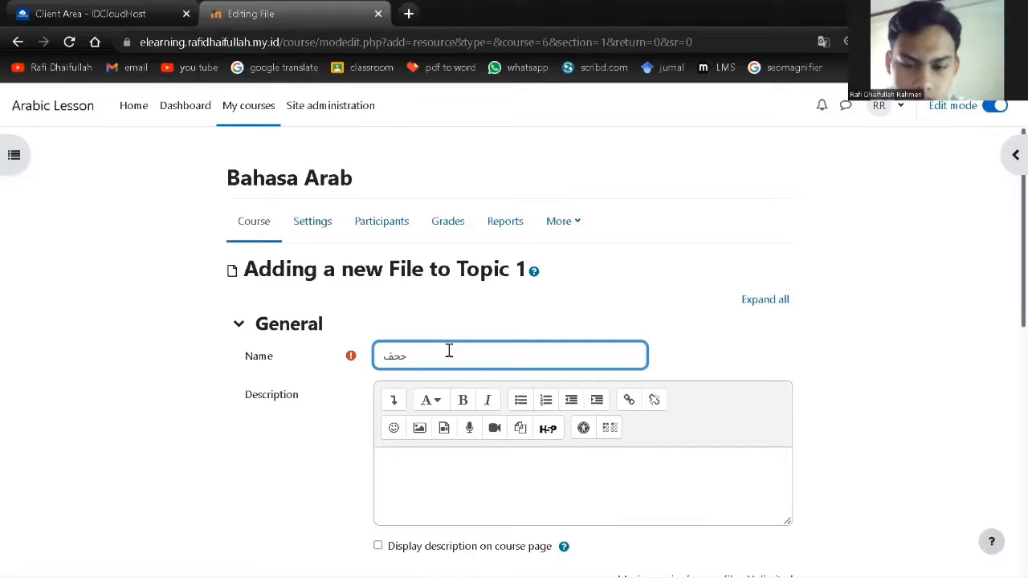
pyautogui.press('BackSpace')
pyautogui.press('BackSpace')
pyautogui.press('BackSpace')
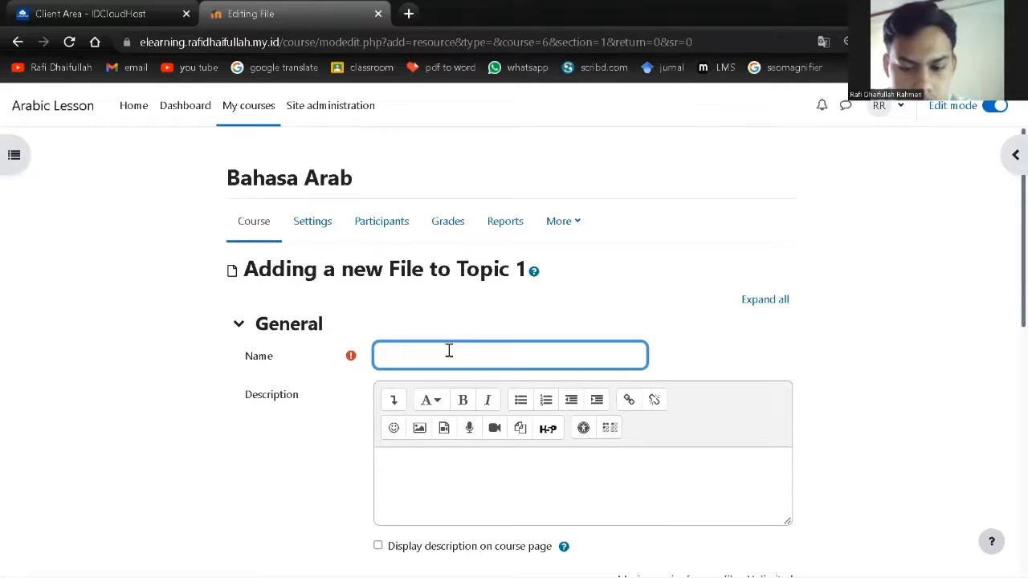
pyautogui.write('PPT ')
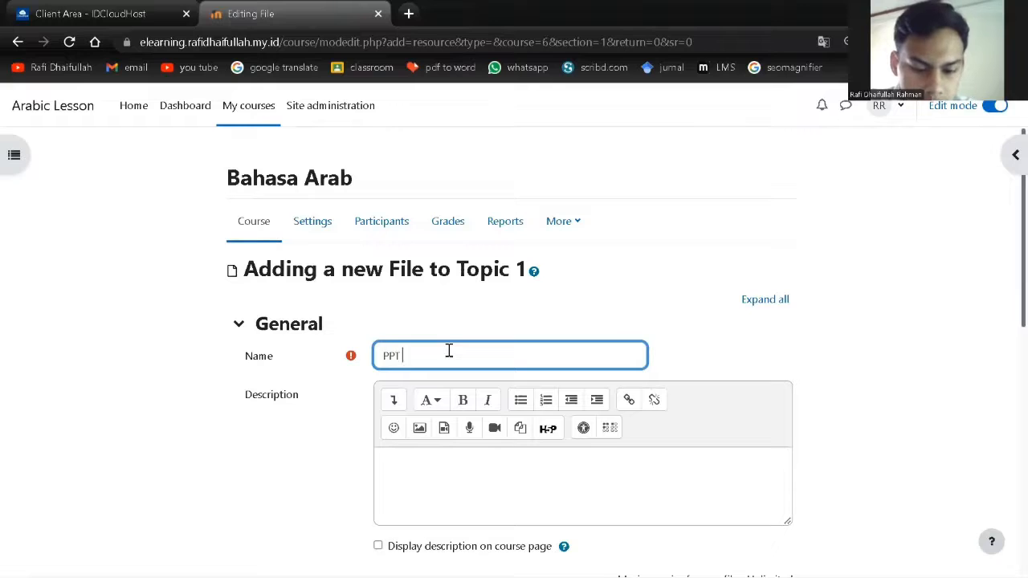
pyautogui.write('BA9')
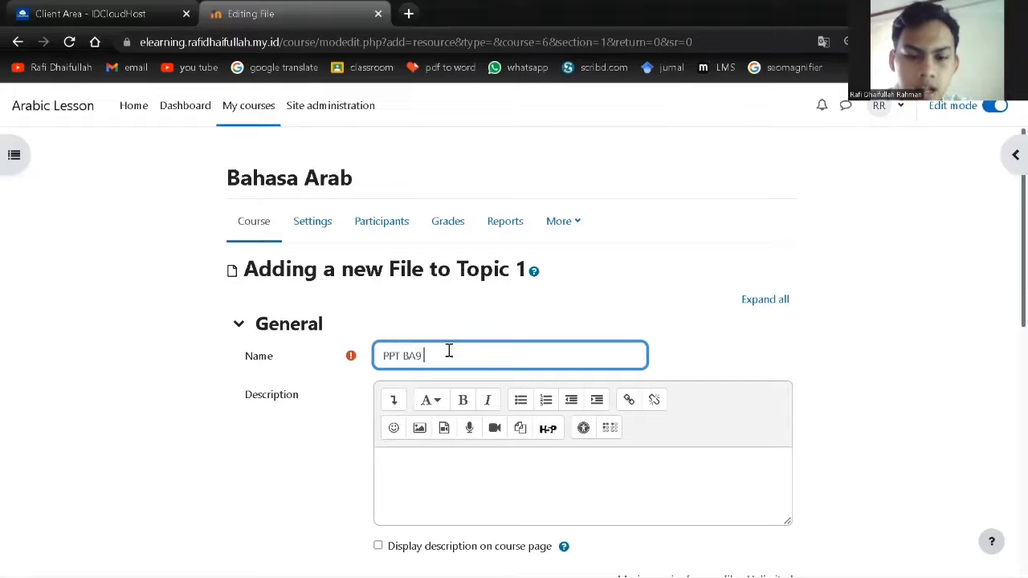
# - Shrink the browser window and add a file from the computer to the PPT BA9 resource's file area
pyautogui.scroll(-3, 321, 458)
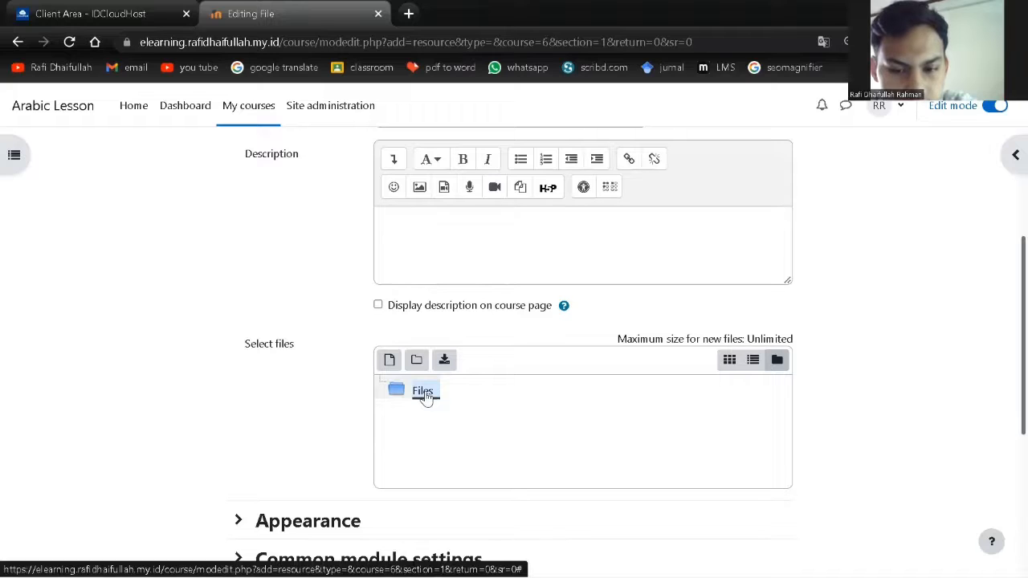
pyautogui.scroll(-3, 466, 338)
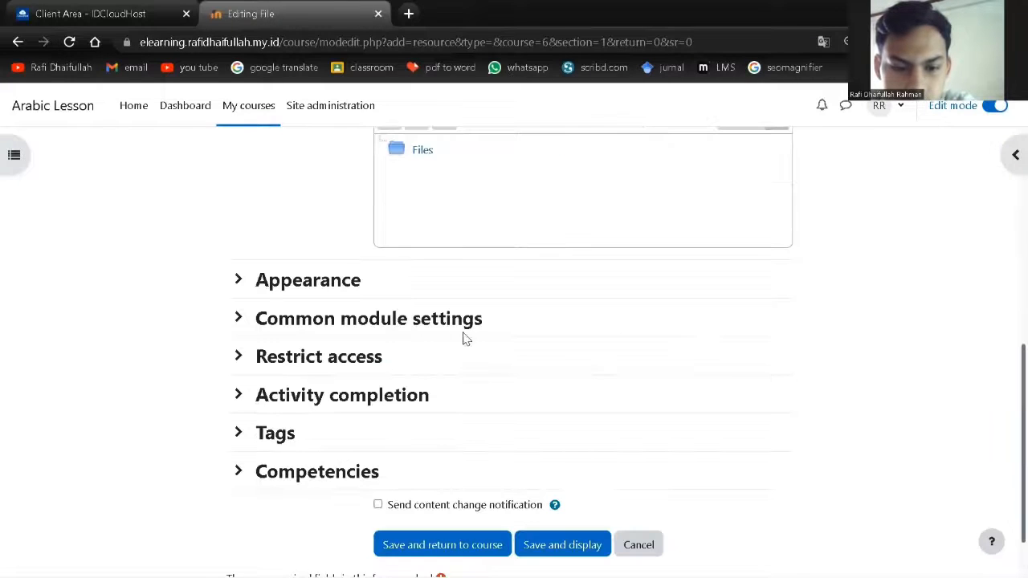
pyautogui.scroll(2, 381, 308)
pyautogui.click(414, 314)
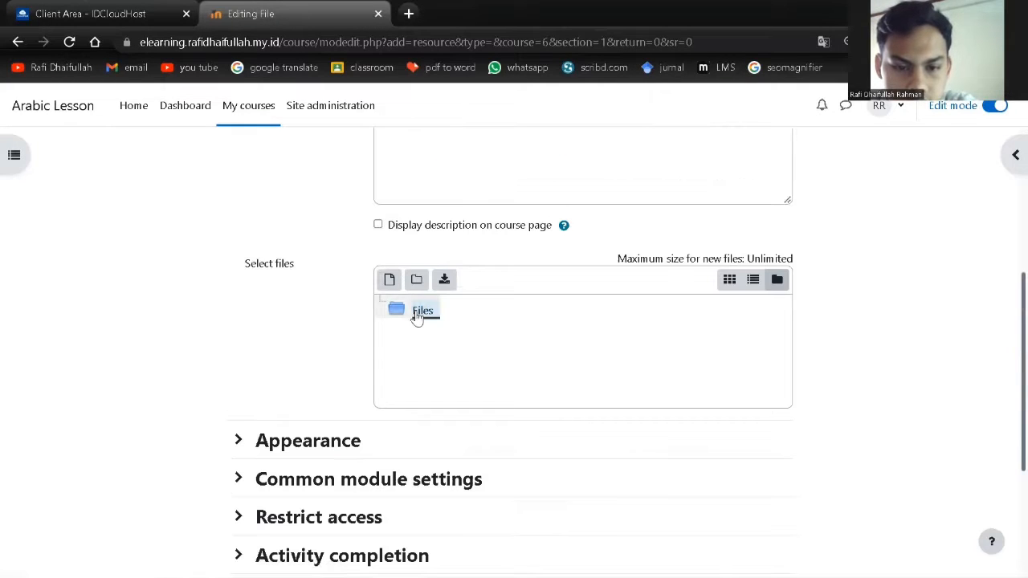
pyautogui.click(853, 326)
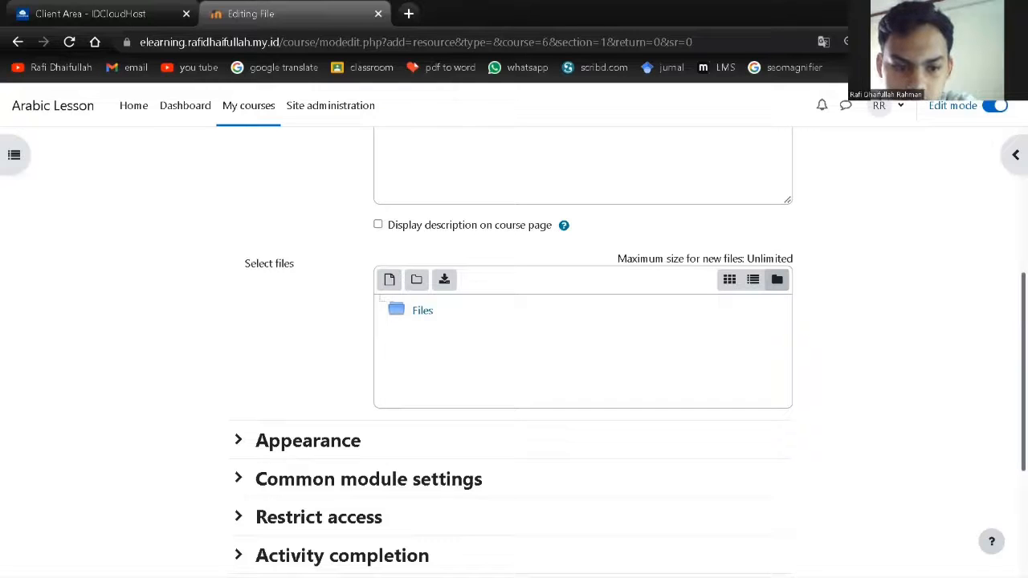
pyautogui.click(973, 11)
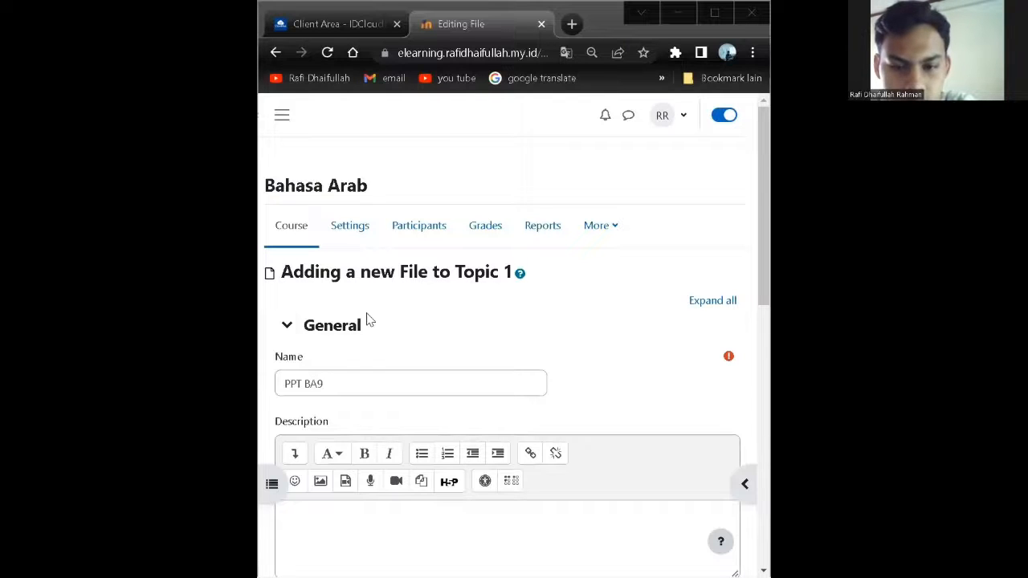
pyautogui.scroll(-5, 369, 320)
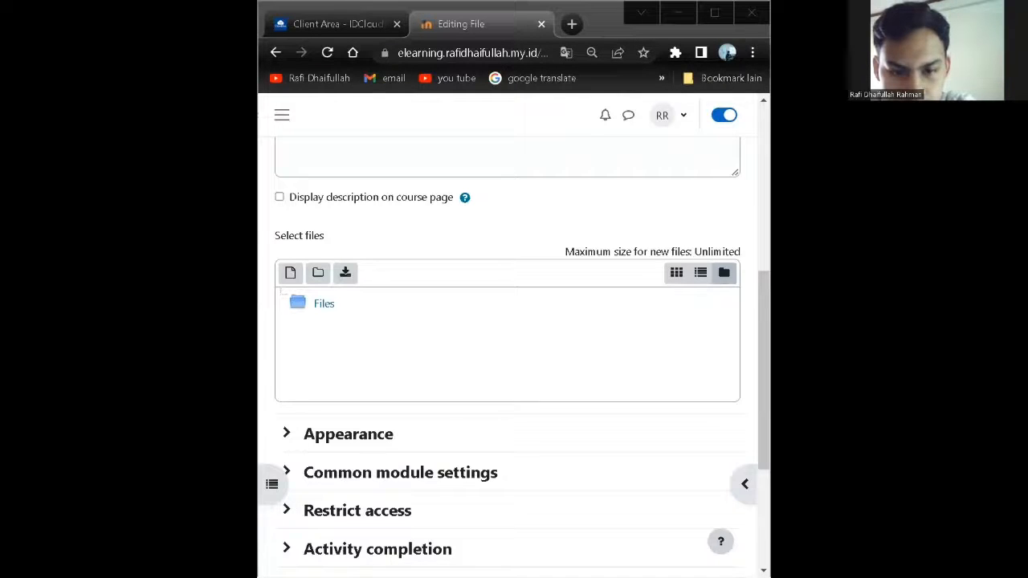
pyautogui.moveTo(374, 339); pyautogui.dragTo(378, 344)
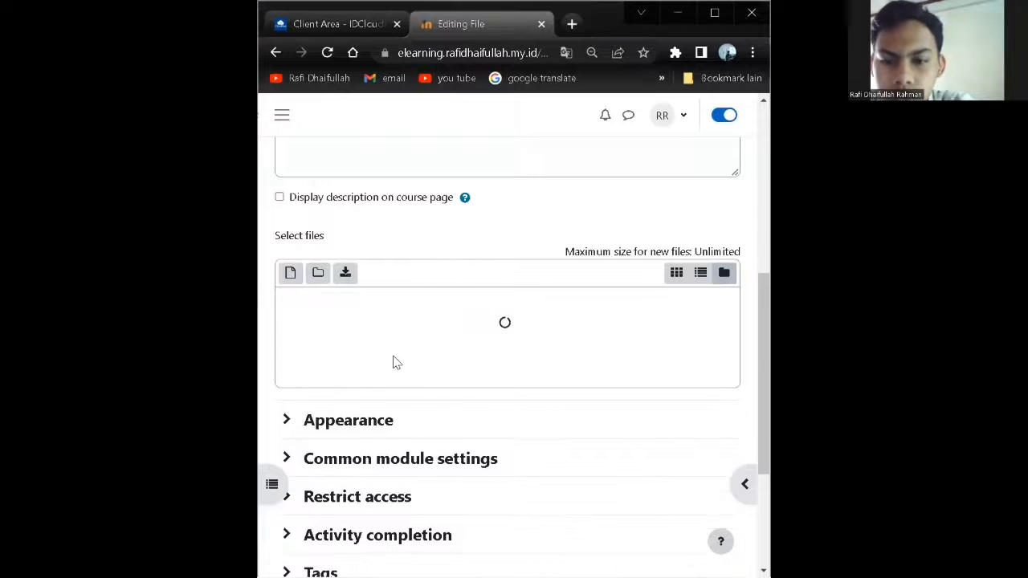
pyautogui.scroll(-3, 394, 359)
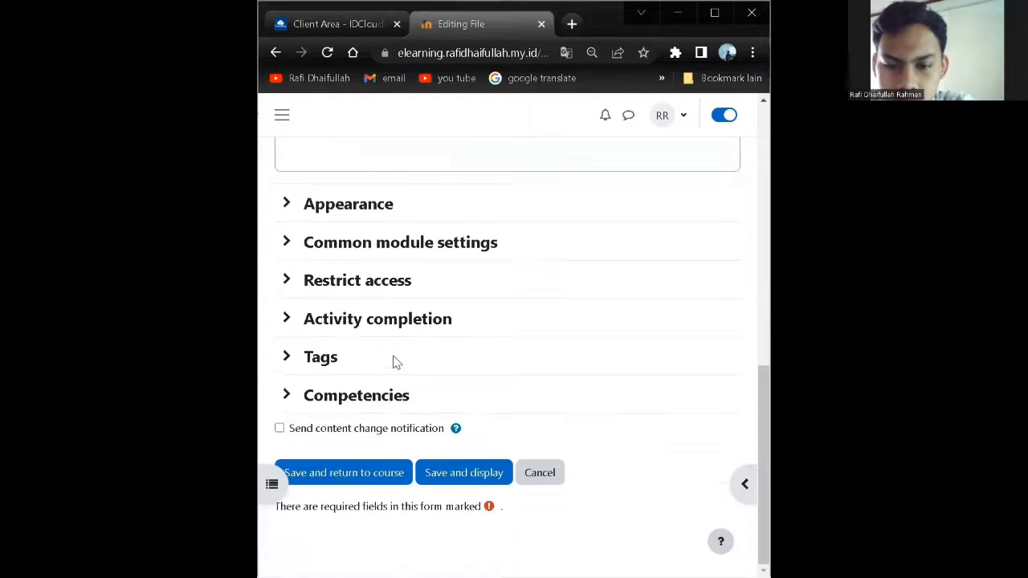
# - Set PPT BA9's completion tracking to "Show activity as complete when conditions are met", requiring a view, and save back to the course
pyautogui.click(287, 280)
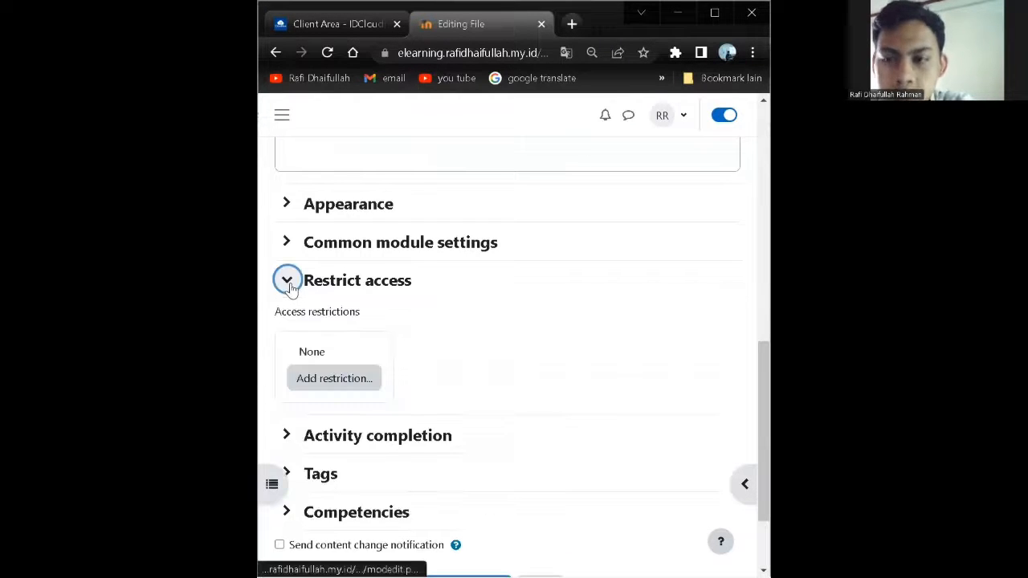
pyautogui.click(286, 280)
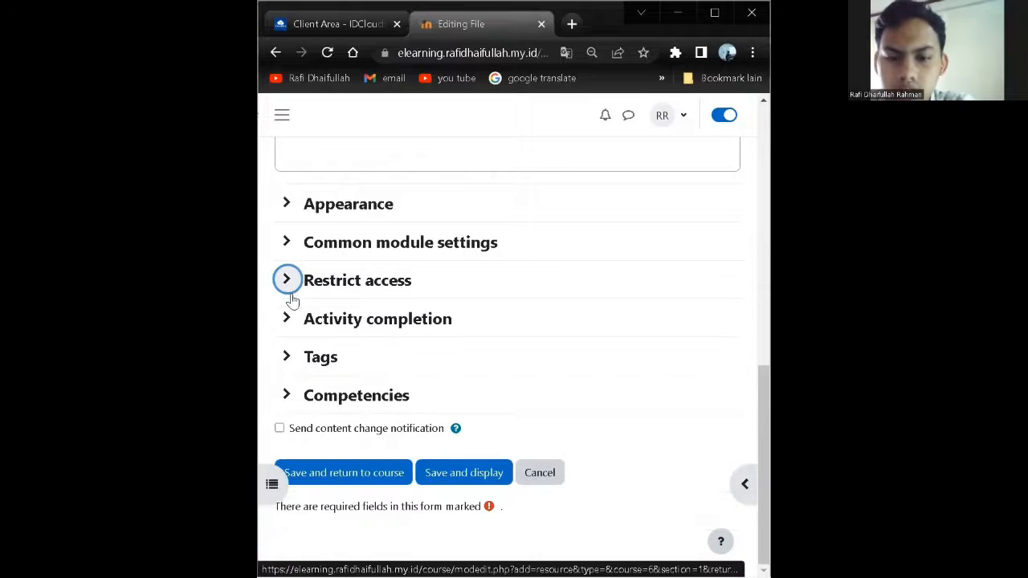
pyautogui.click(287, 319)
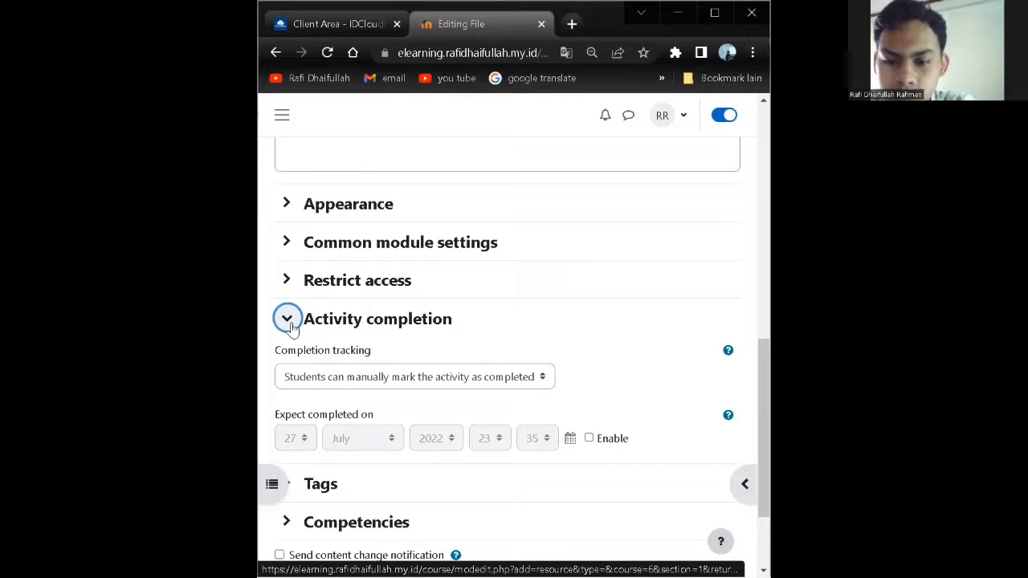
pyautogui.click(338, 384)
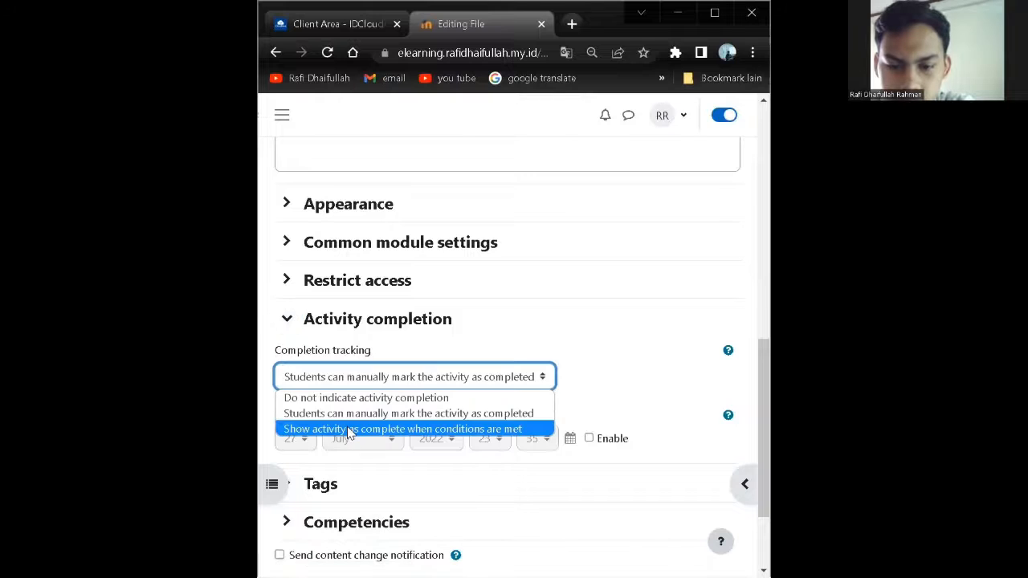
pyautogui.click(347, 426)
pyautogui.scroll(-2, 627, 425)
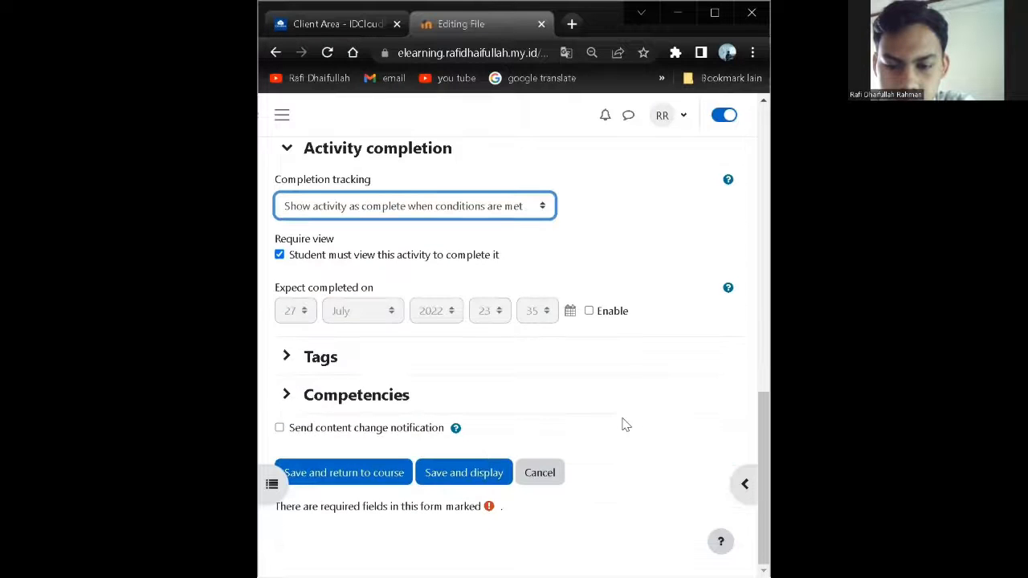
pyautogui.click(389, 482)
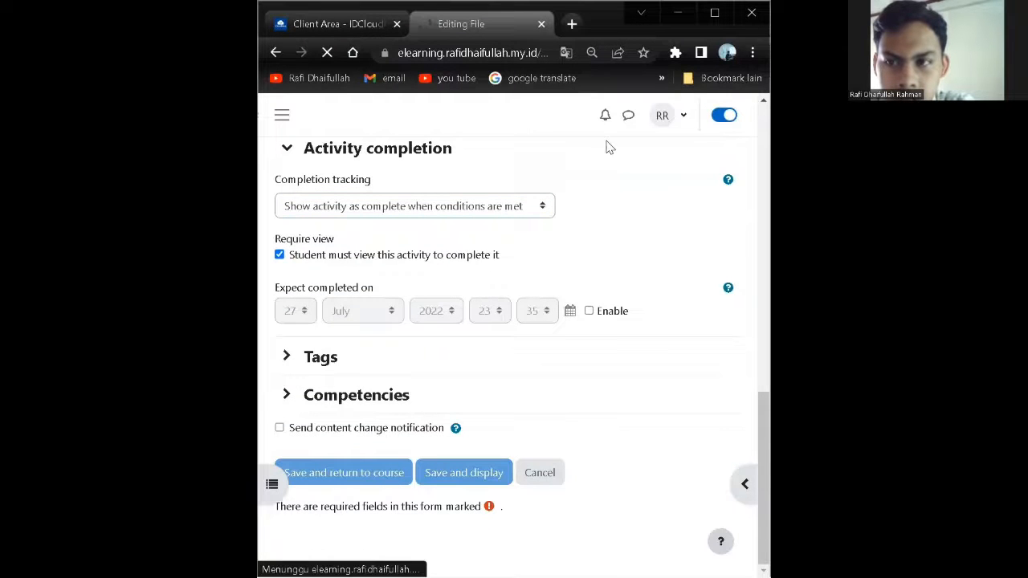
# - Maximize the browser window and create a new File resource in Topic 1 named "PDF BA9"
pyautogui.click(714, 17)
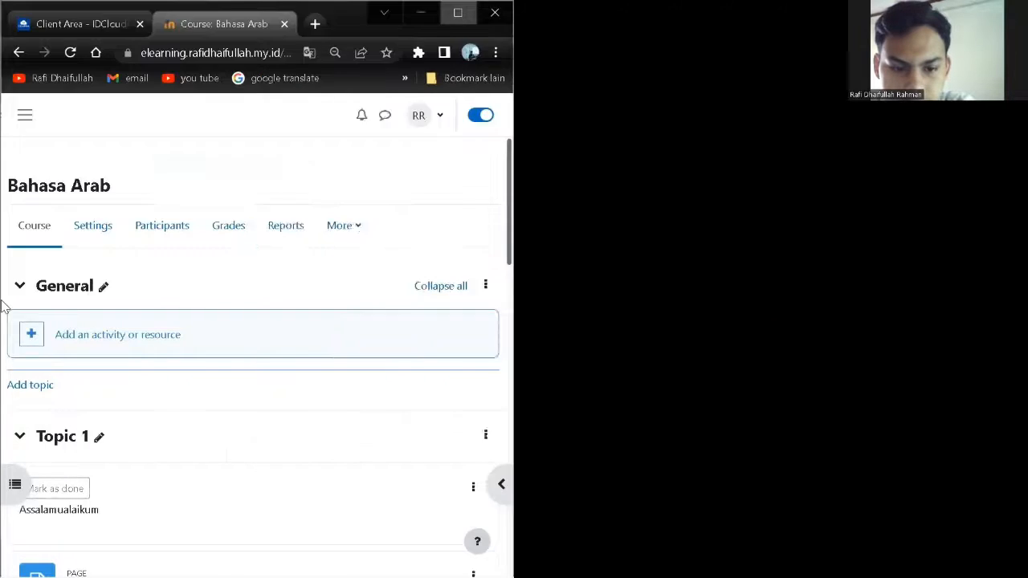
pyautogui.scroll(-2, 399, 394)
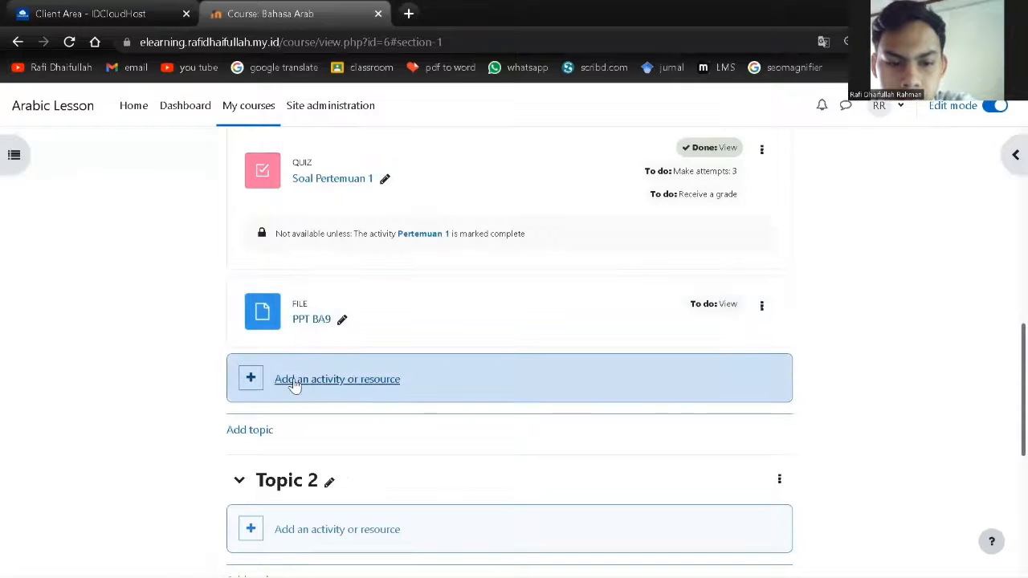
pyautogui.click(252, 385)
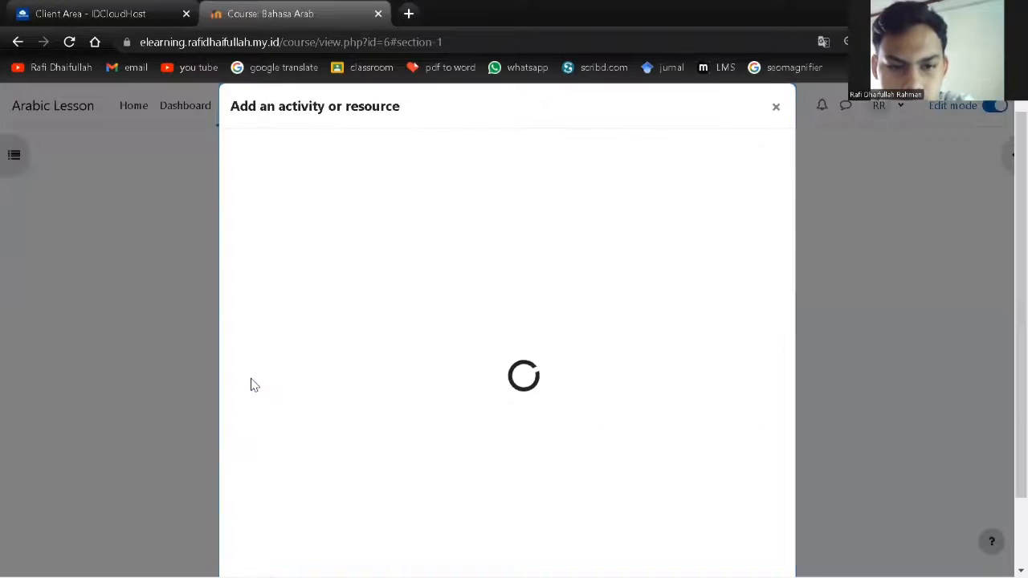
pyautogui.click(451, 354)
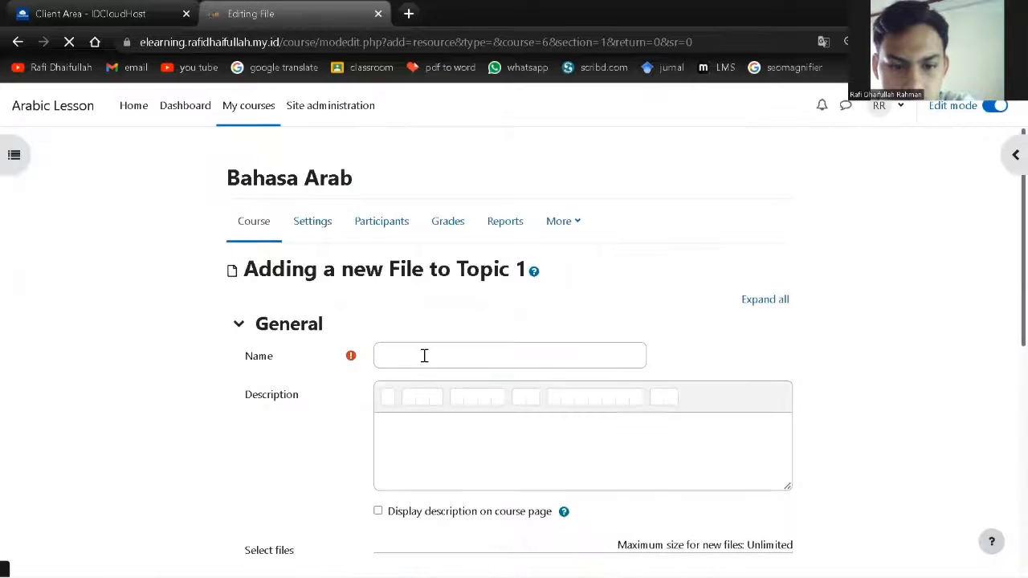
pyautogui.click(424, 356)
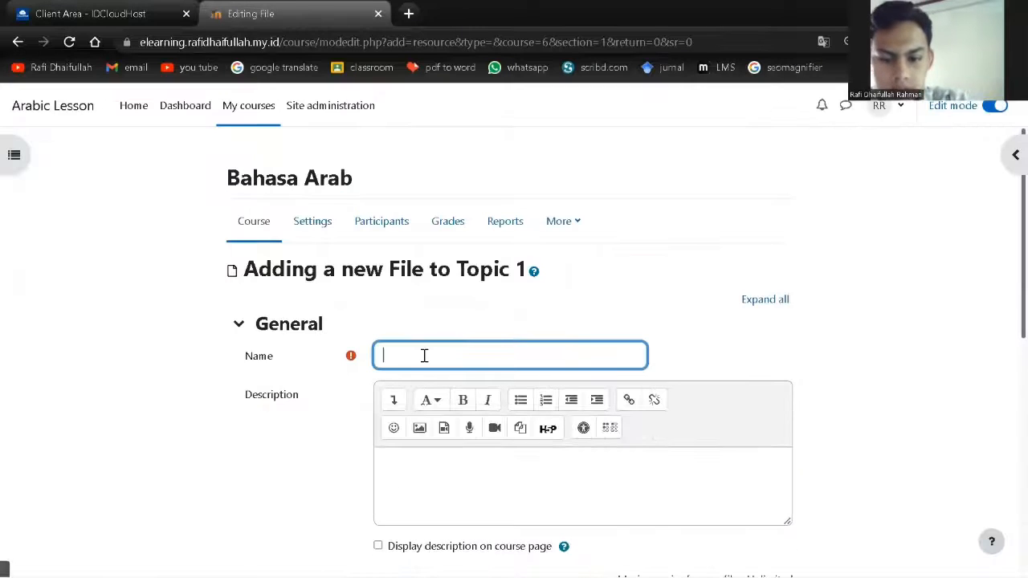
pyautogui.write('PDF')
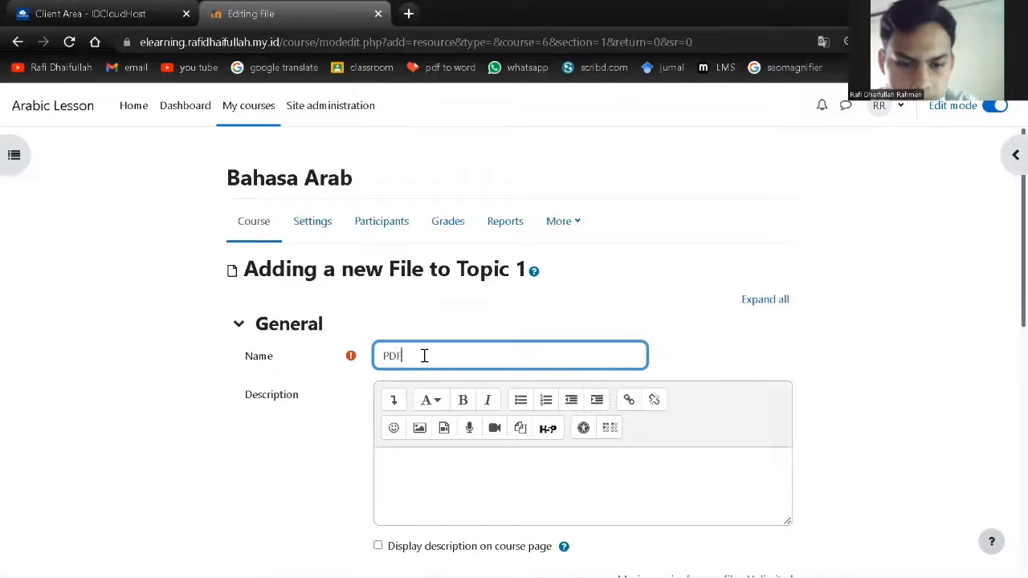
pyautogui.scroll(-3, 480, 441)
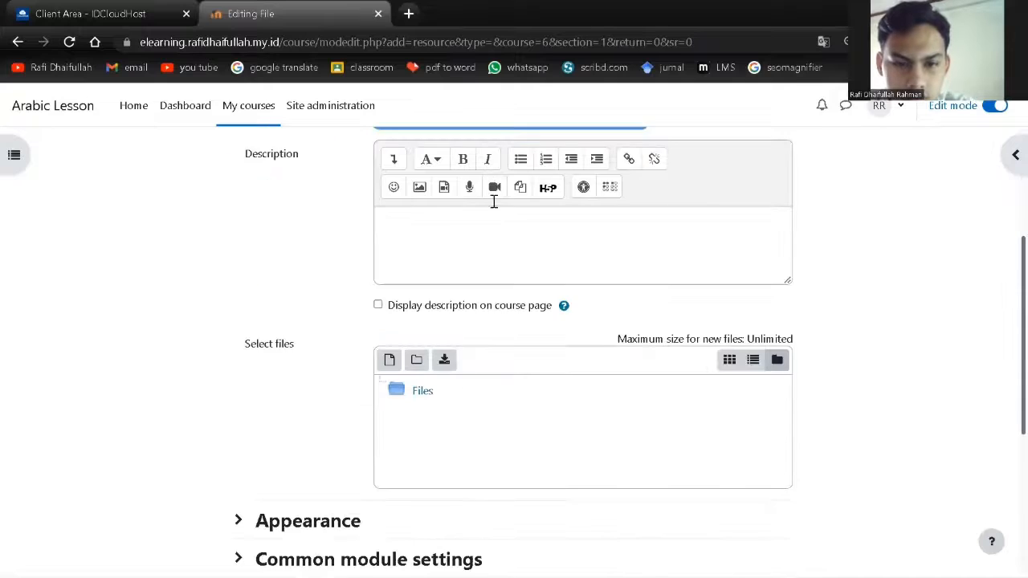
pyautogui.scroll(2, 494, 201)
pyautogui.write('BA')
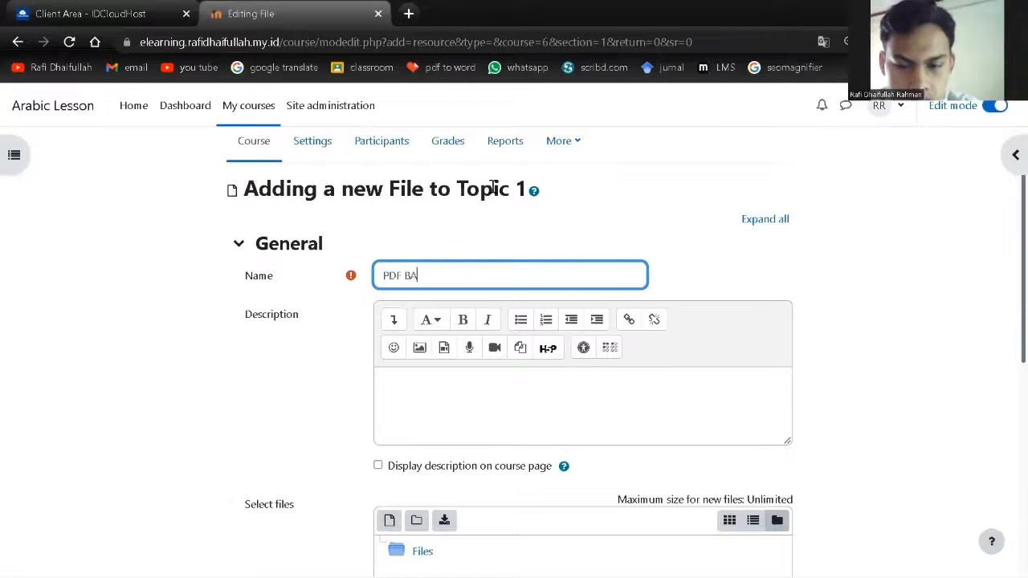
pyautogui.write('B')
# - Shrink the browser window, add Materi Sesi 1.pdf from the computer to the PDF BA9 file area, and maximize the window again
pyautogui.scroll(-3, 348, 378)
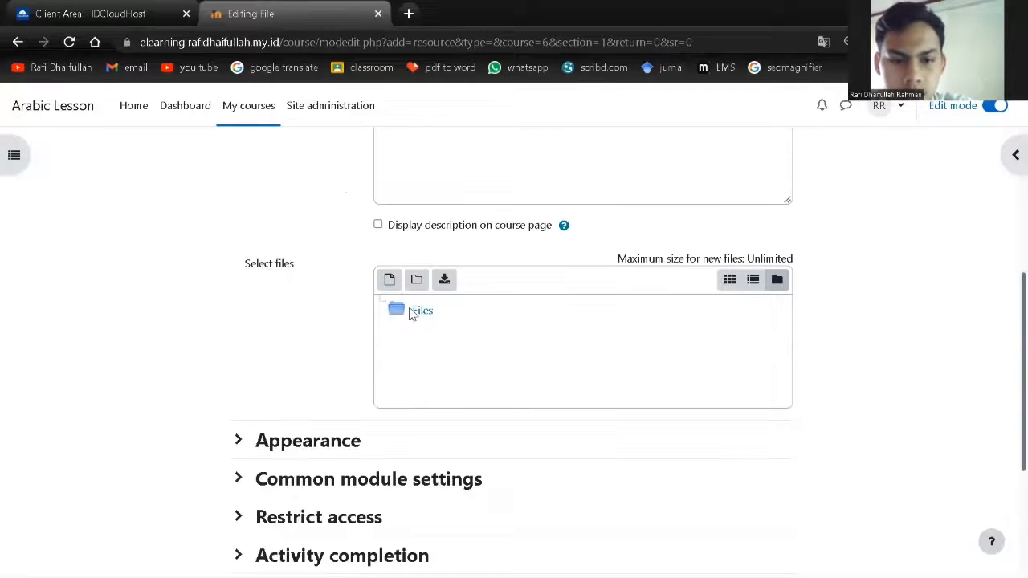
pyautogui.click(411, 314)
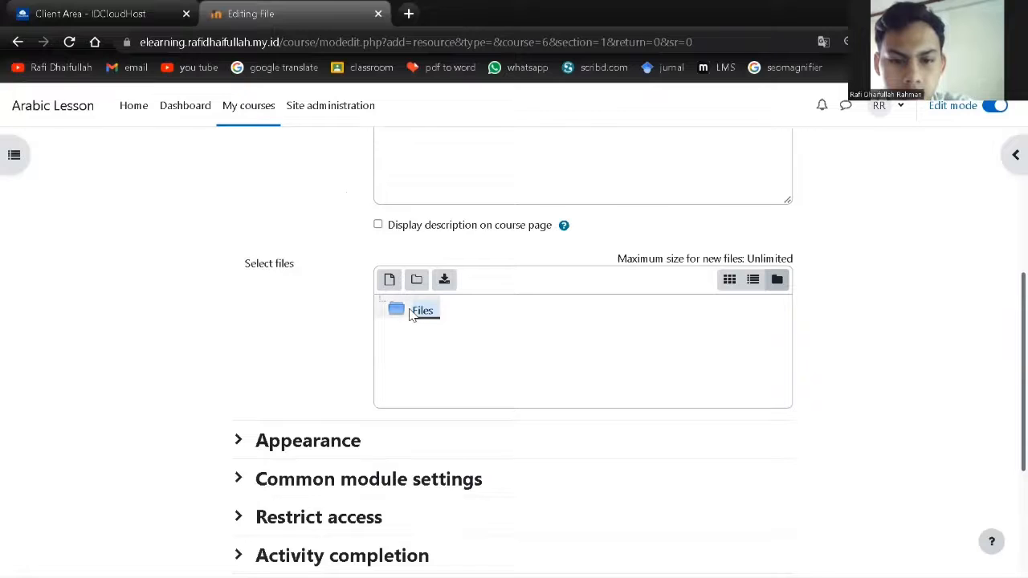
pyautogui.click(483, 323)
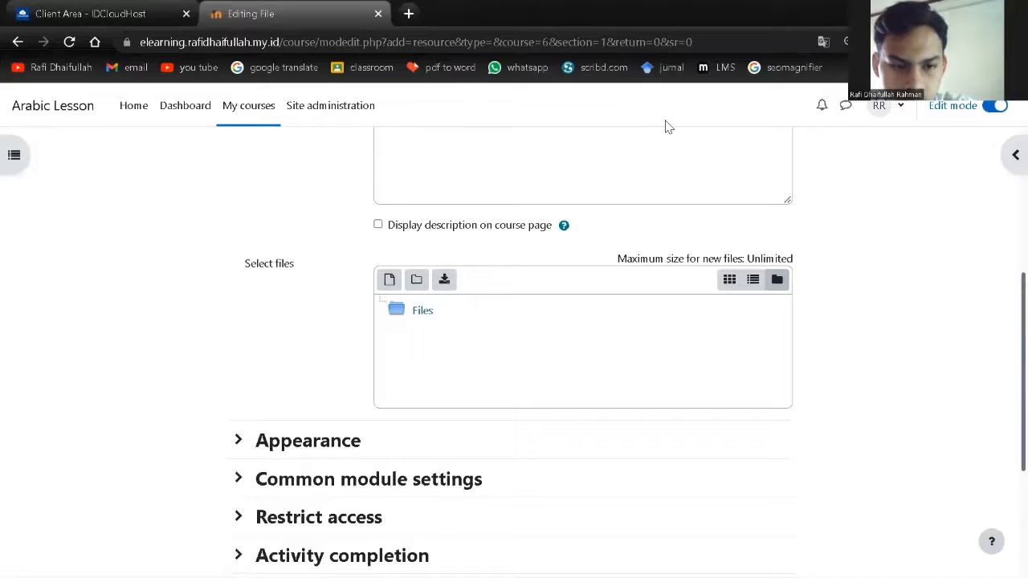
pyautogui.press('super+Left')
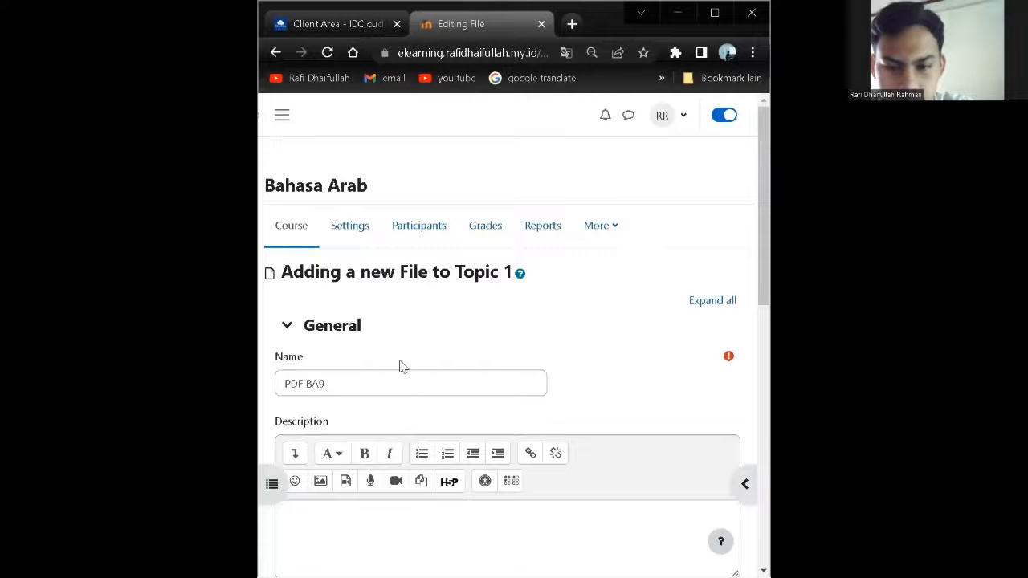
pyautogui.scroll(-4, 402, 362)
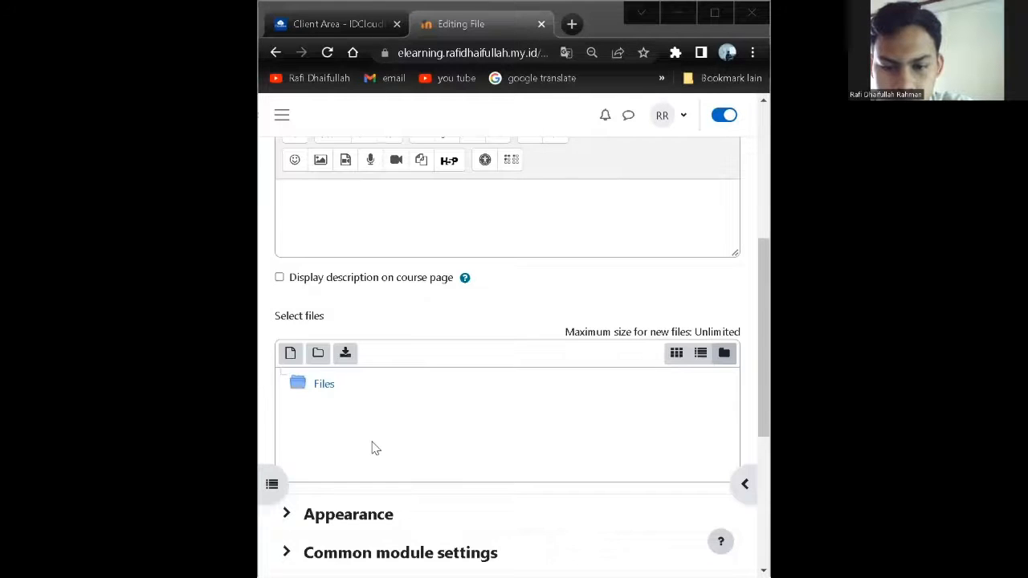
pyautogui.scroll(-3, 372, 446)
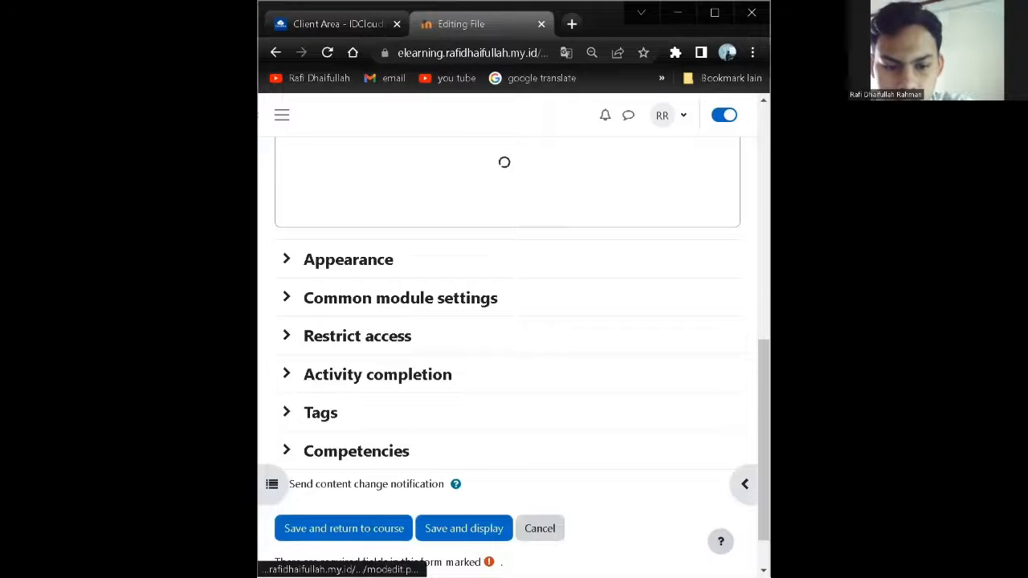
pyautogui.click(714, 12)
# - Restrict access to PDF BA9 with an activity completion condition that PPT BA9 must be marked complete
pyautogui.click(238, 356)
pyautogui.click(444, 434)
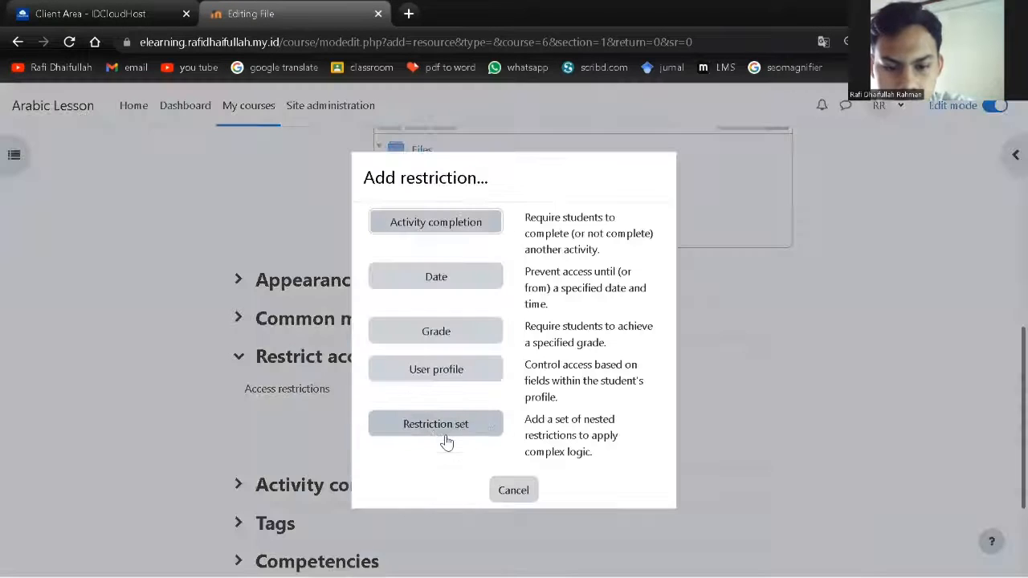
pyautogui.click(447, 227)
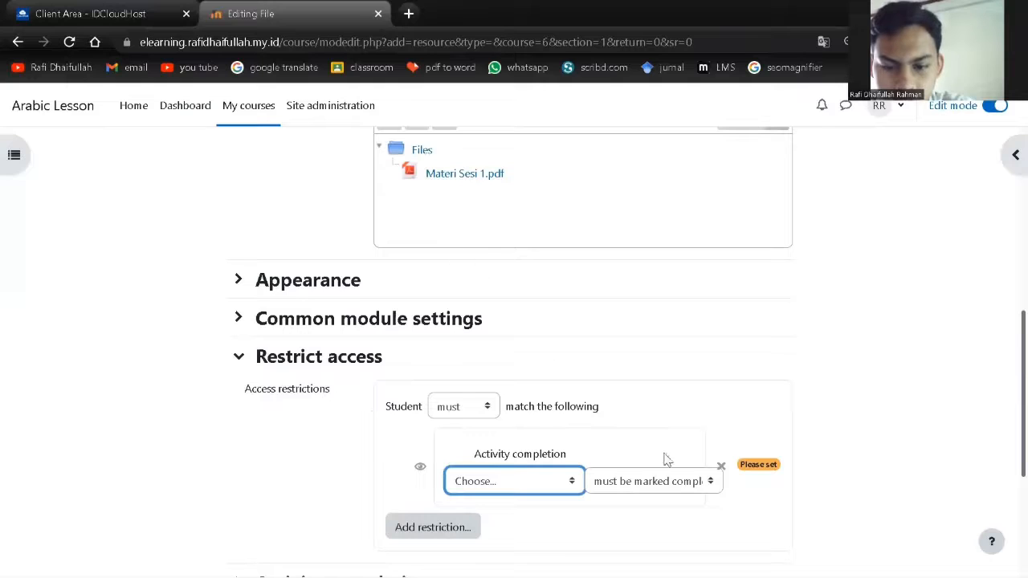
pyautogui.click(567, 482)
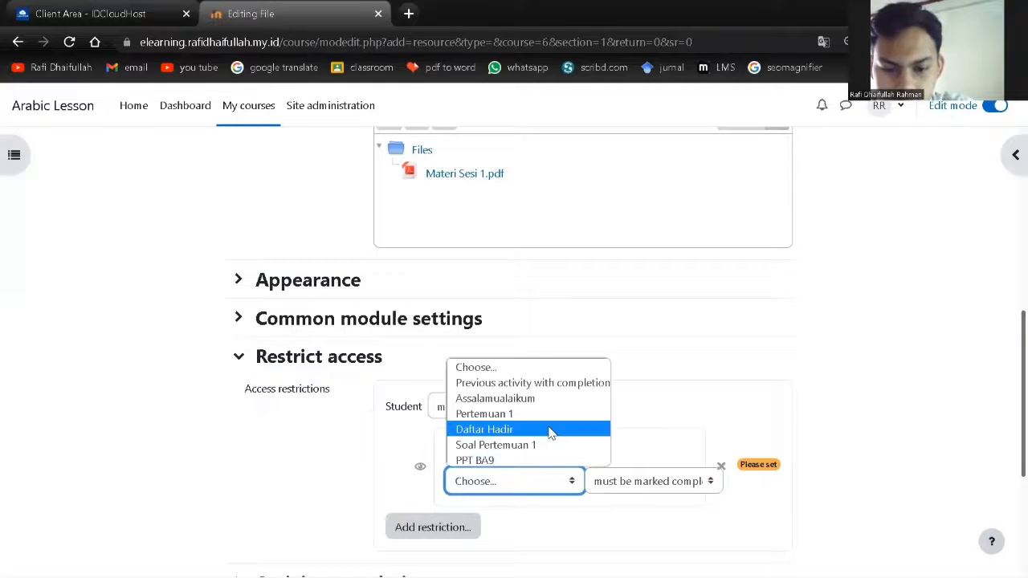
pyautogui.click(641, 492)
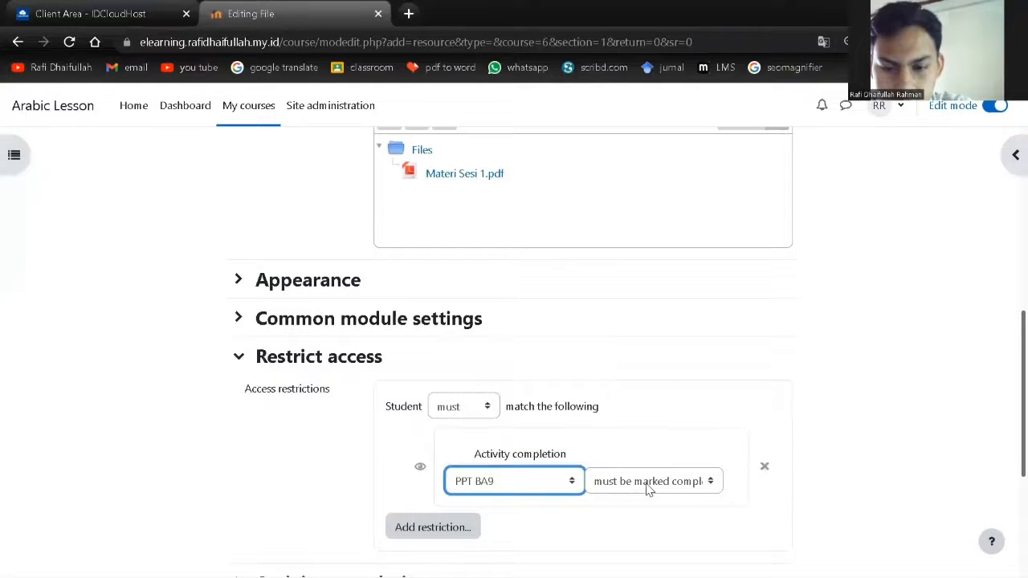
pyautogui.click(646, 500)
pyautogui.click(646, 502)
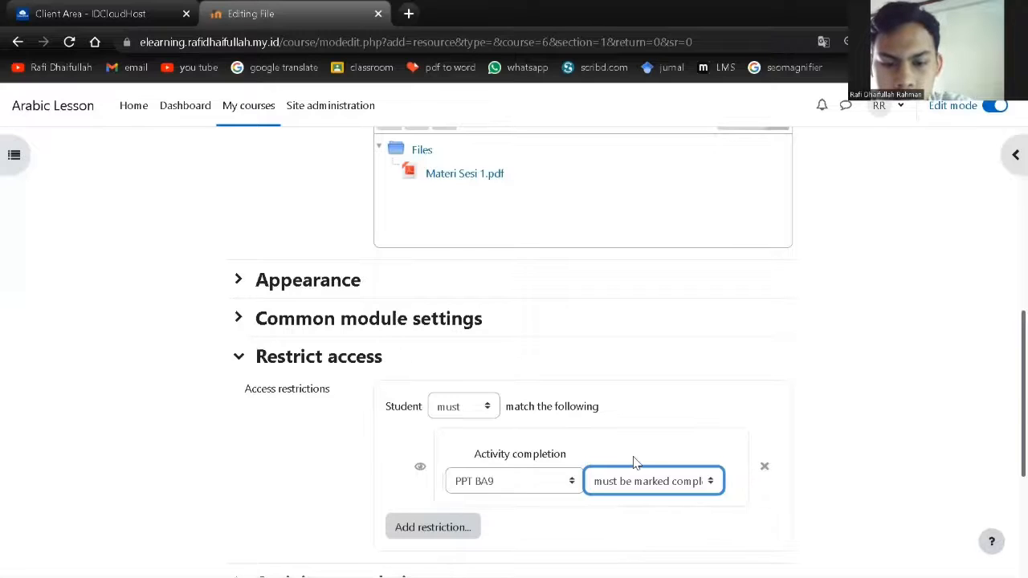
# - Set PDF BA9's completion tracking to "Show activity as complete when conditions are met", requiring a view, and save back to the course
pyautogui.scroll(-3, 252, 361)
pyautogui.click(238, 342)
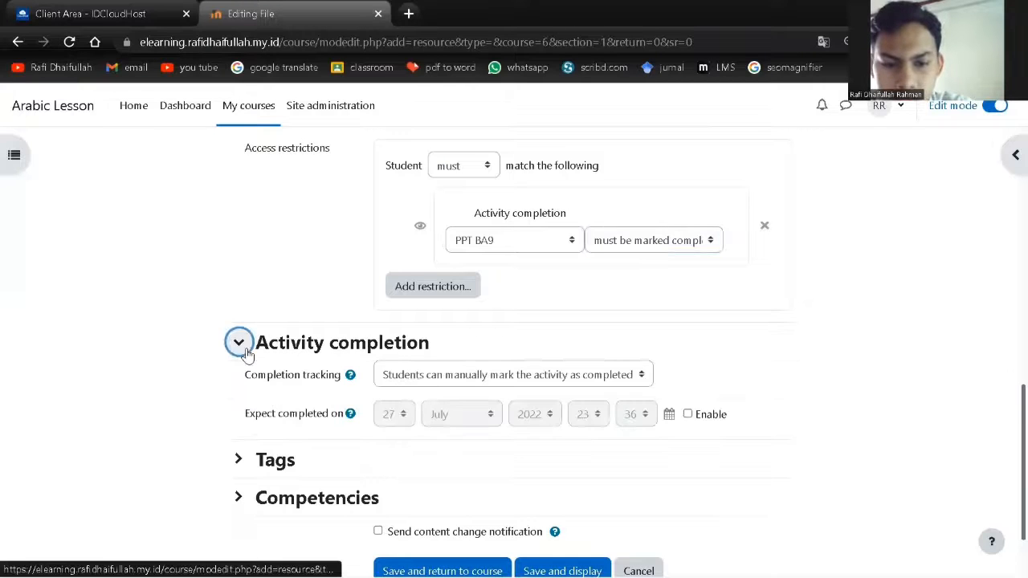
pyautogui.click(489, 378)
pyautogui.click(495, 426)
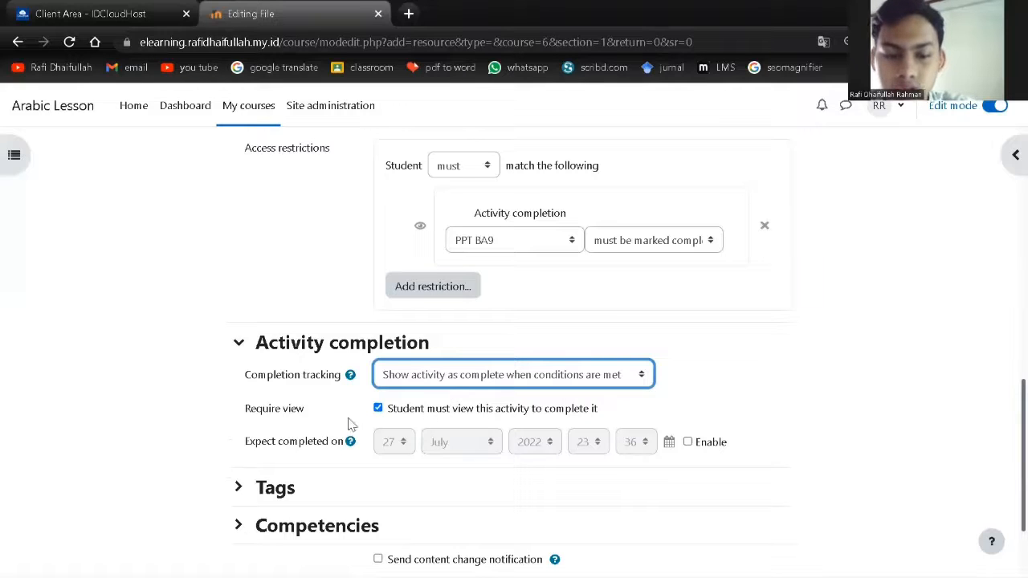
pyautogui.scroll(-2, 225, 445)
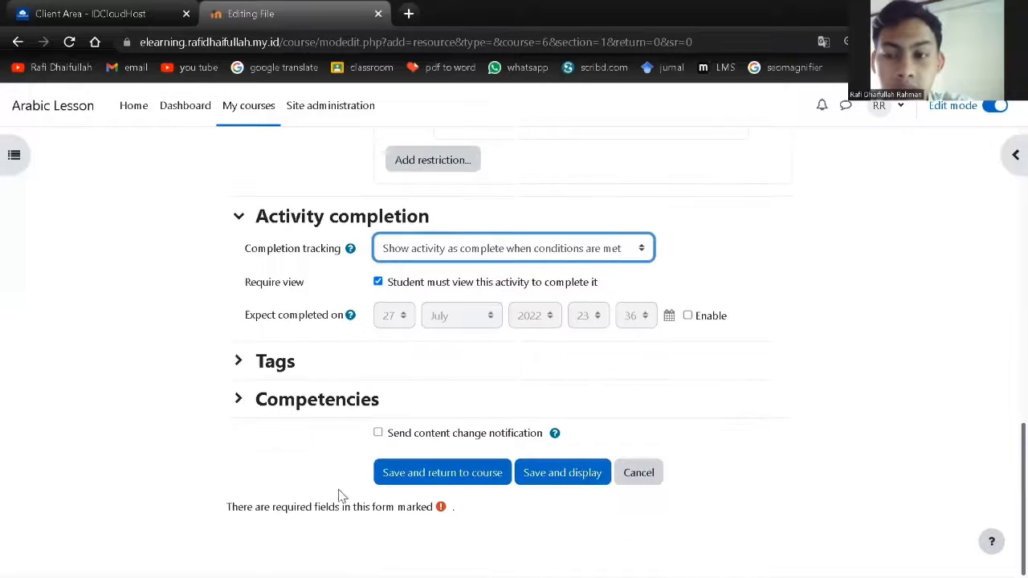
pyautogui.click(441, 482)
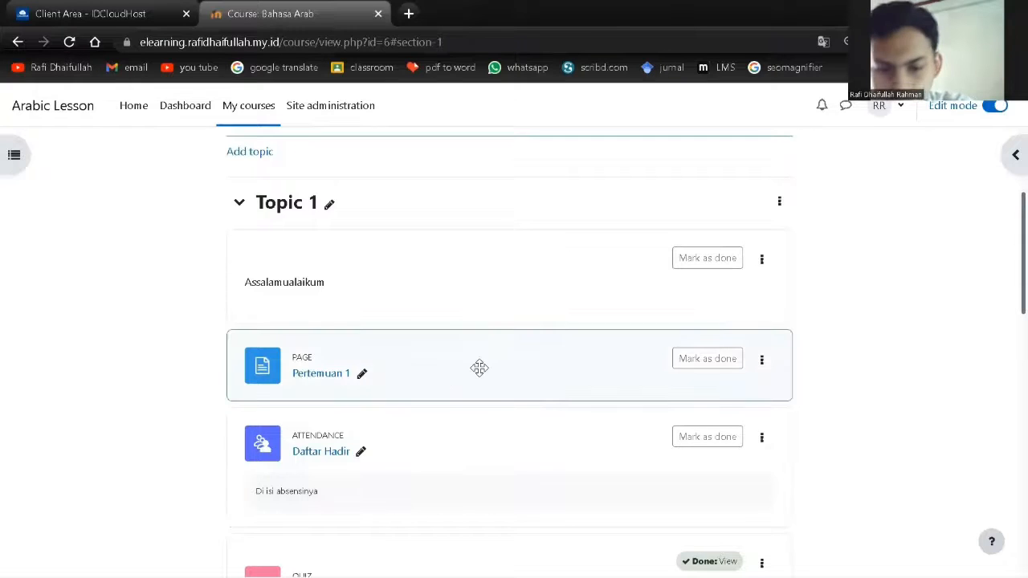
# - Turn off edit mode for the Bahasa Arab course and review the finished list of Topic 1 activities
pyautogui.scroll(-5, 482, 369)
pyautogui.scroll(-2, 495, 384)
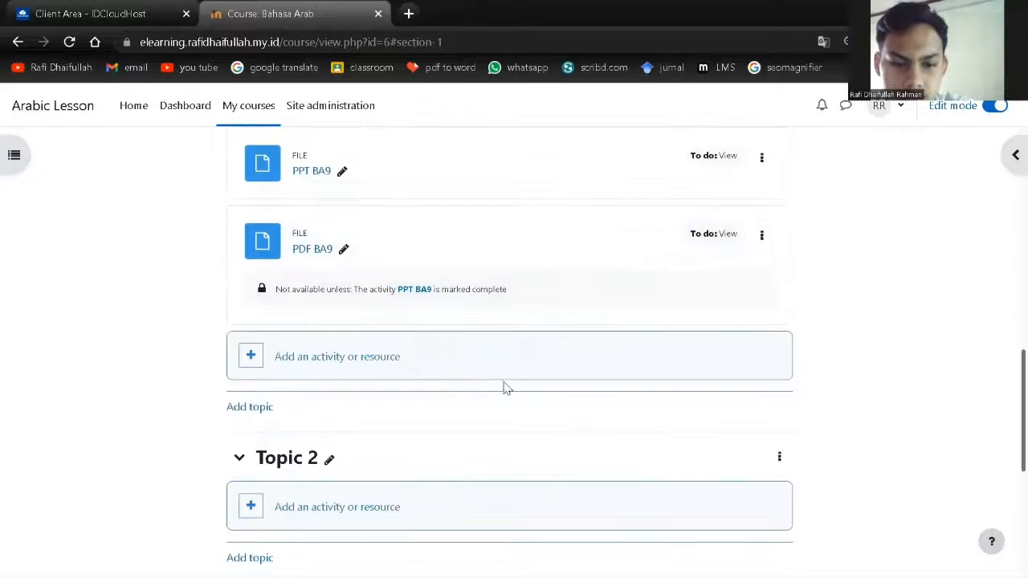
pyautogui.scroll(8, 619, 370)
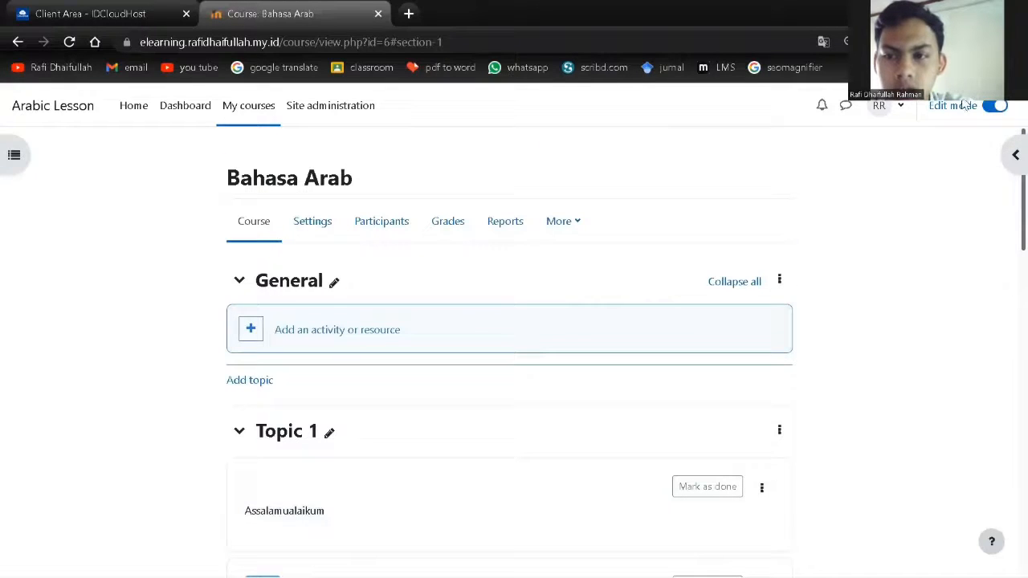
pyautogui.click(991, 108)
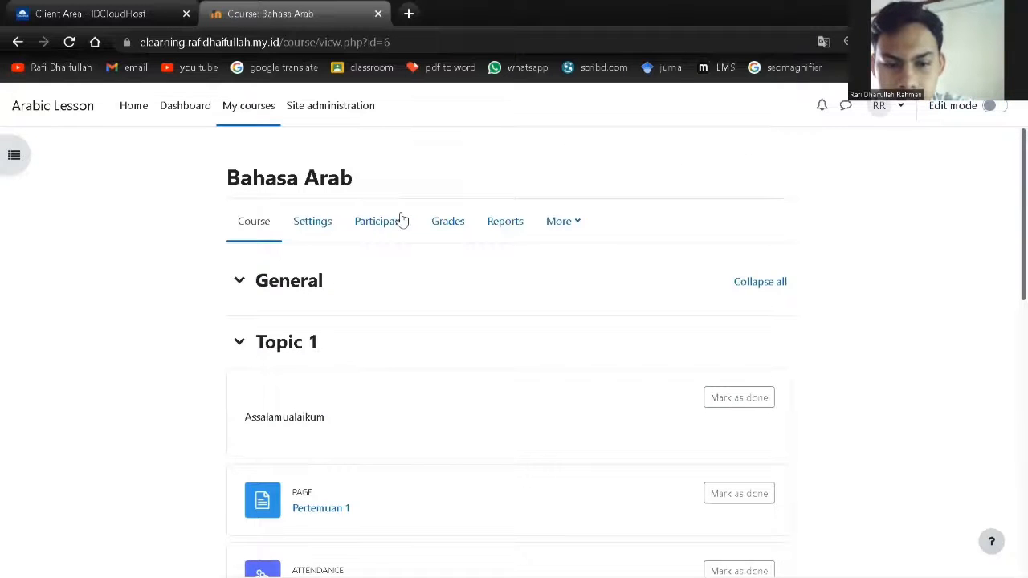
pyautogui.scroll(-2, 305, 304)
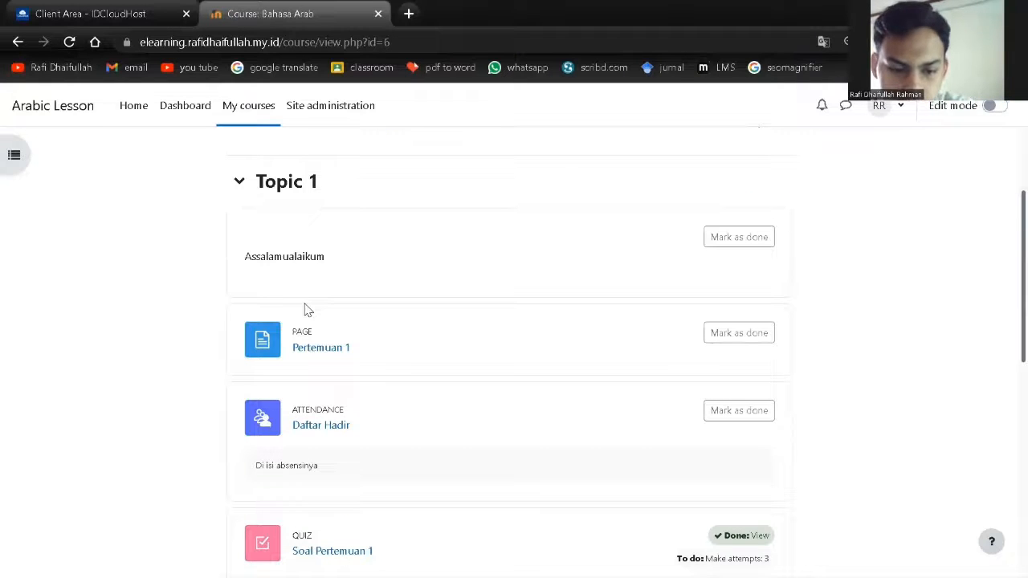
pyautogui.scroll(-7, 305, 310)
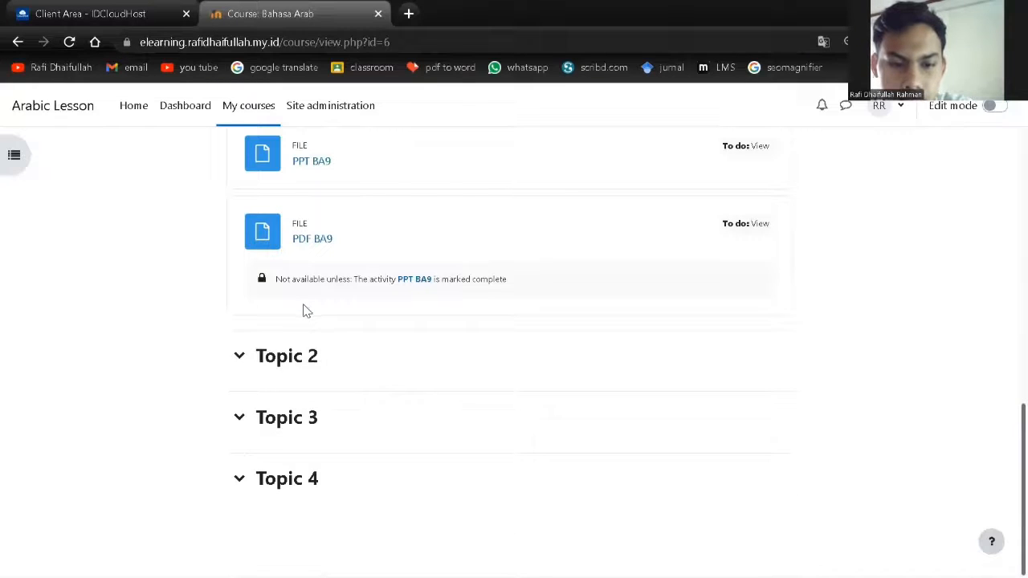
pyautogui.scroll(10, 335, 333)
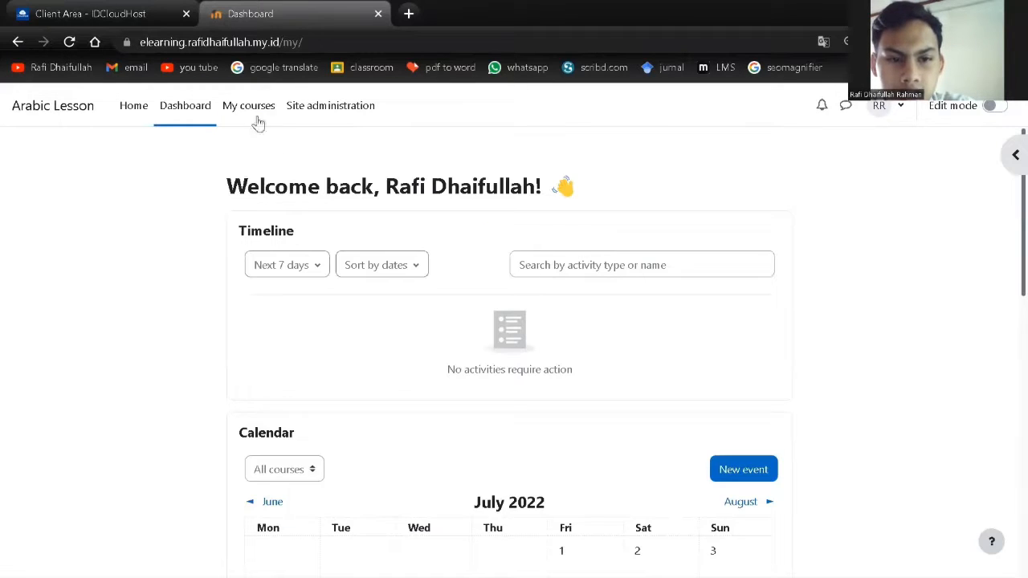
# - Open the My courses overview and archive the Bahasa Arab course that is 0% complete
pyautogui.click(256, 110)
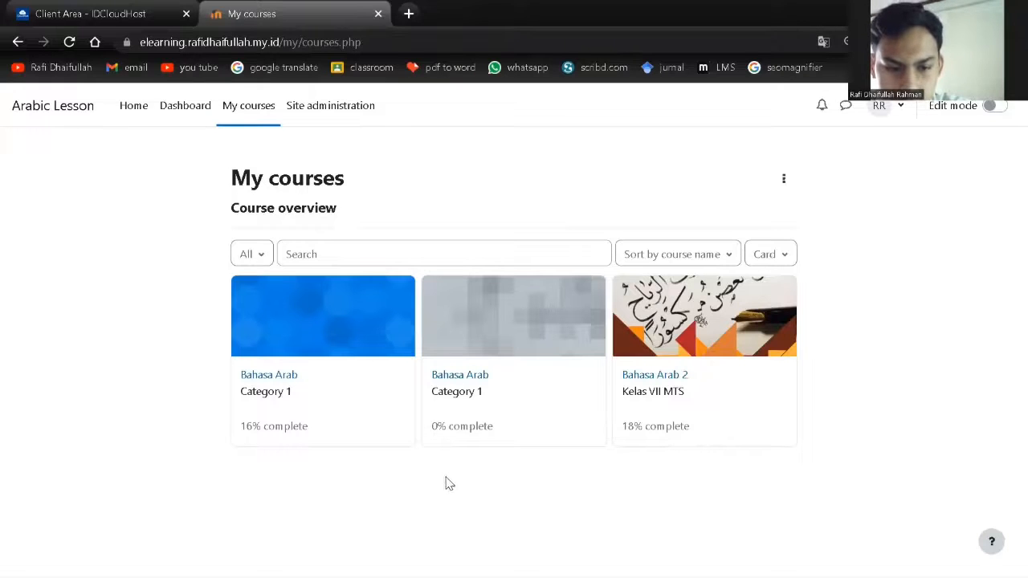
pyautogui.moveTo(590, 369)
pyautogui.click(582, 429)
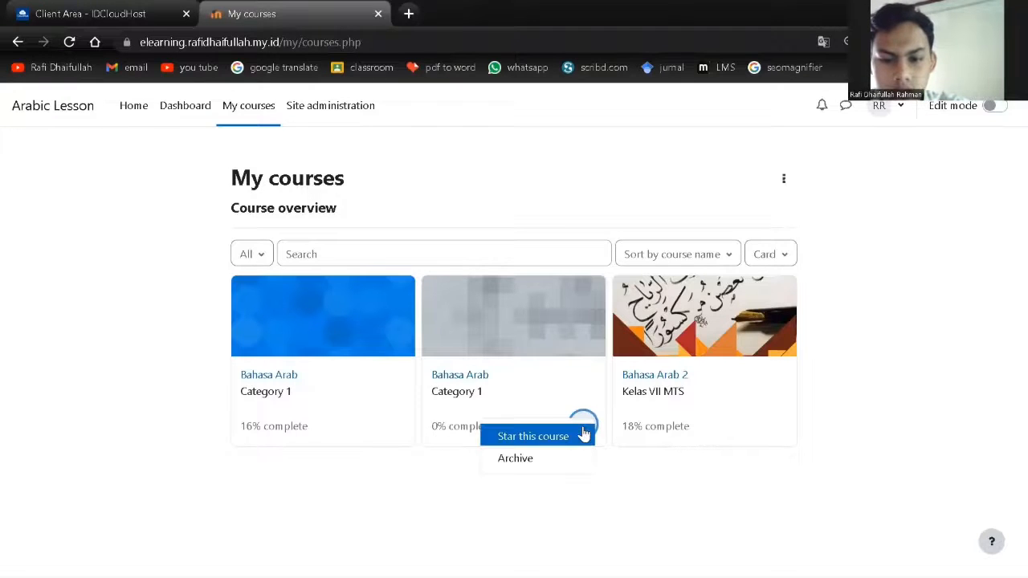
pyautogui.click(560, 461)
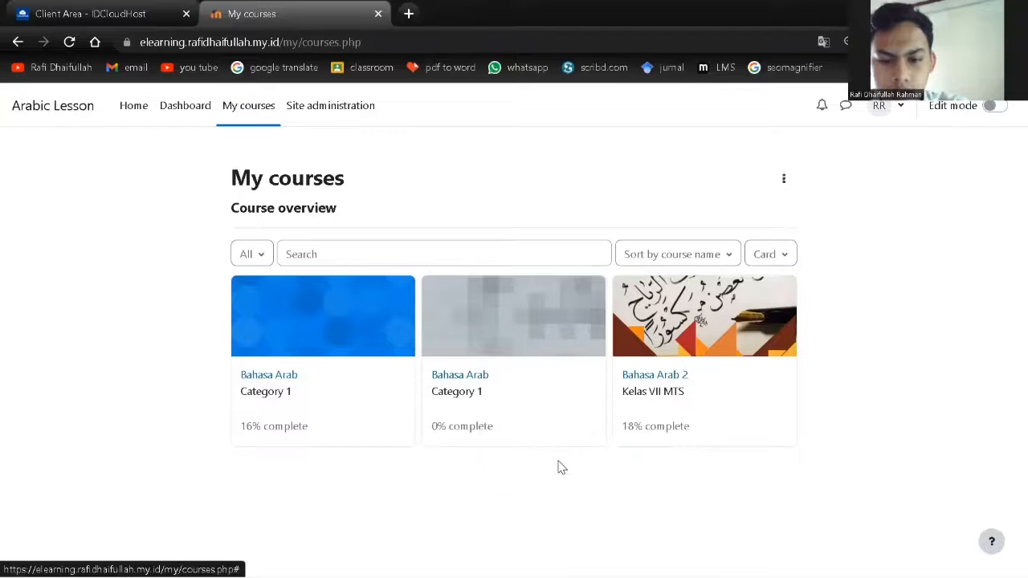